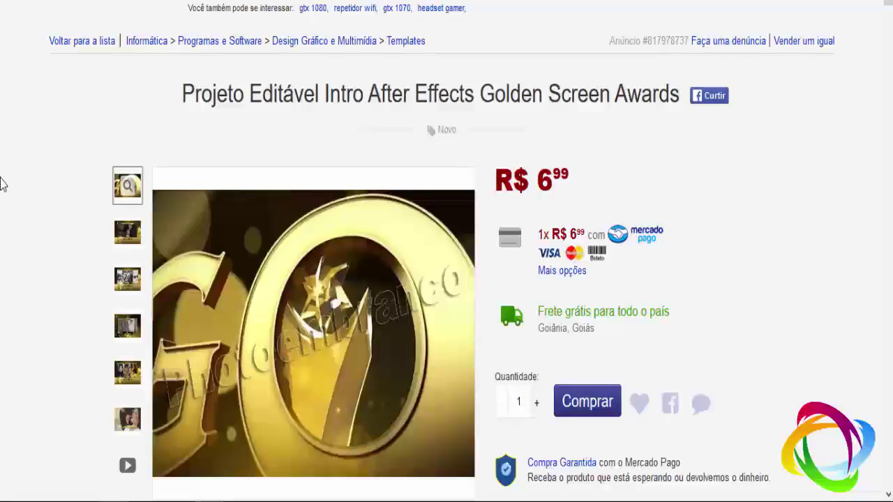
- Scroll down through the Golden Screen Awards listing and partway back up
scroll(0, 184, "down", 2)
scroll(0, 184, "down", 6)
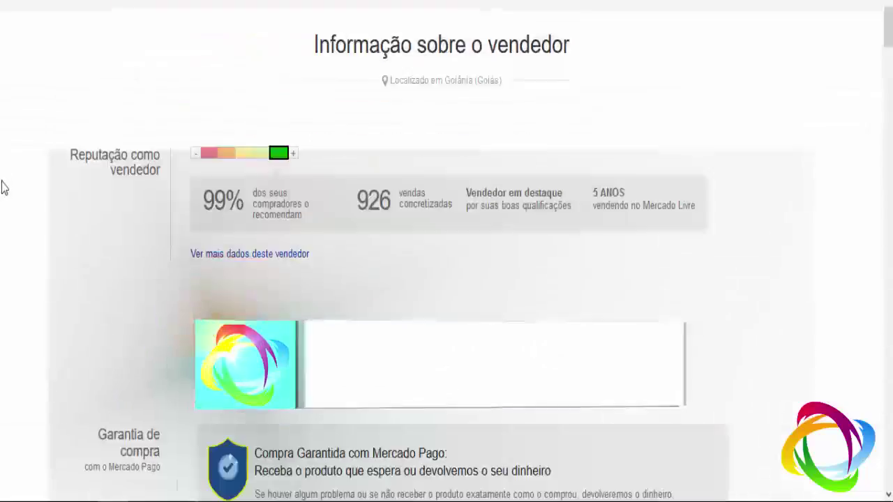
scroll(9, 205, "down", 8)
scroll(10, 214, "down", 8)
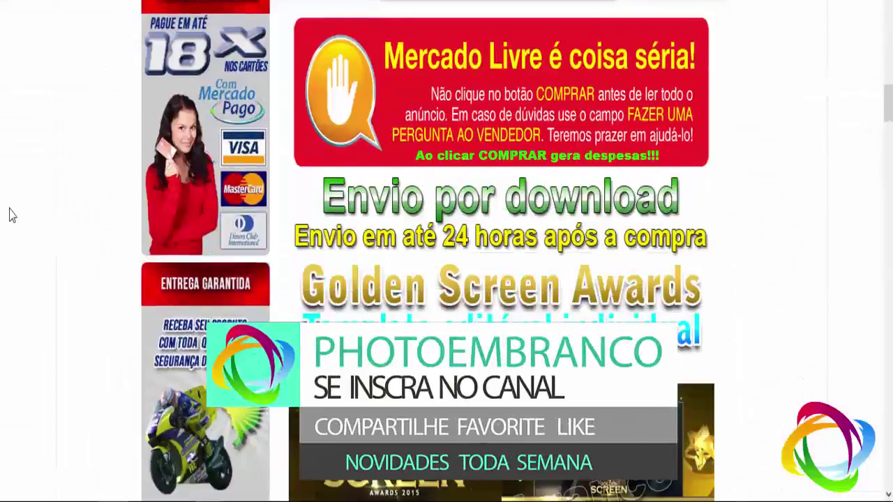
scroll(9, 214, "down", 5)
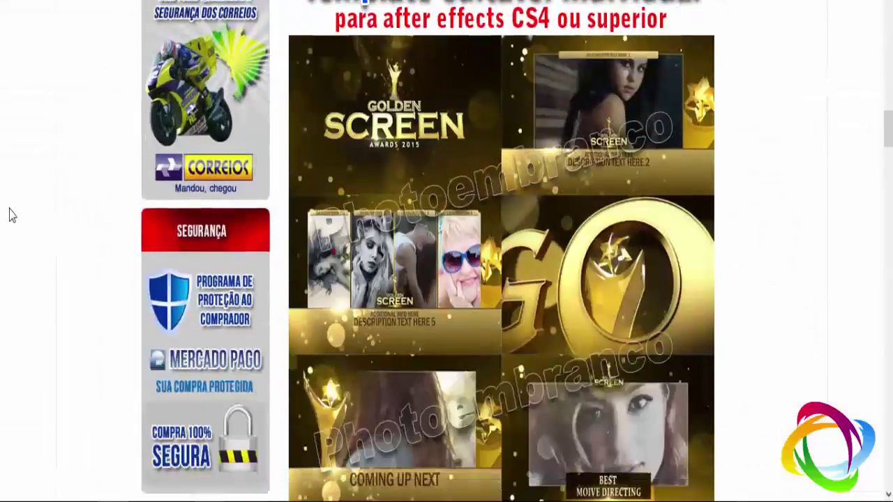
scroll(9, 215, "down", 2)
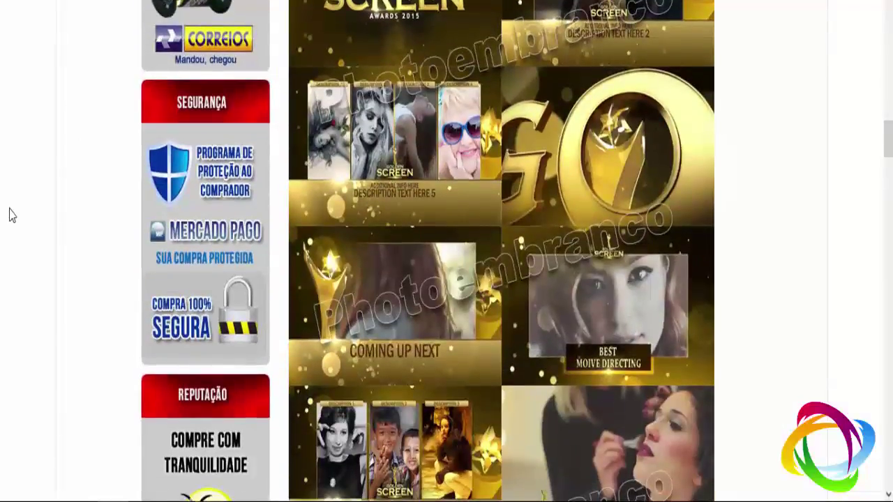
scroll(9, 214, "down", 2)
scroll(9, 215, "down", 3)
scroll(9, 214, "down", 1)
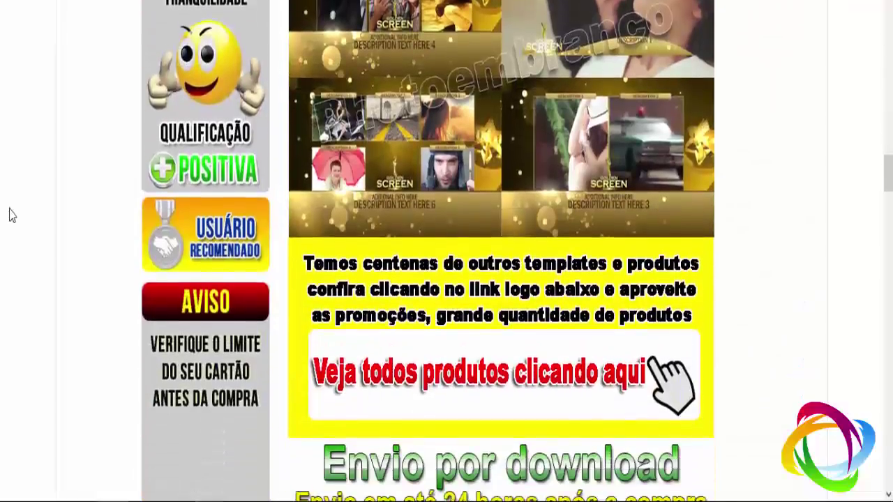
scroll(9, 214, "up", 5)
scroll(9, 214, "up", 5)
scroll(10, 214, "up", 4)
scroll(8, 213, "up", 7)
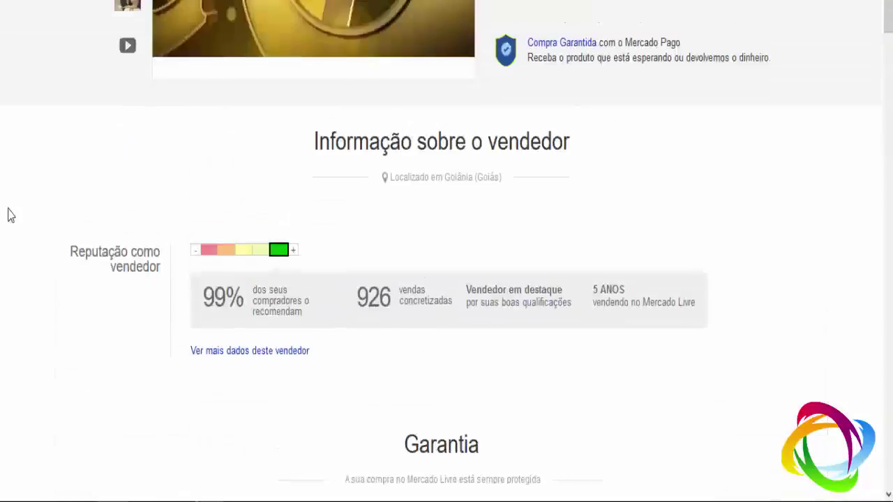
scroll(8, 213, "up", 6)
scroll(9, 213, "down", 1)
- Play the Golden Screen preview video, then return the gallery to the first product image
left_click(125, 371)
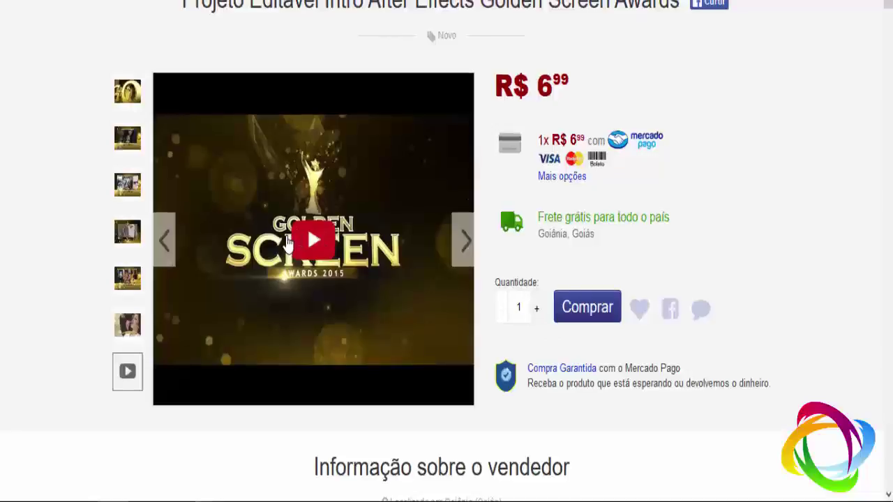
scroll(288, 241, "up", 2)
left_click(127, 186)
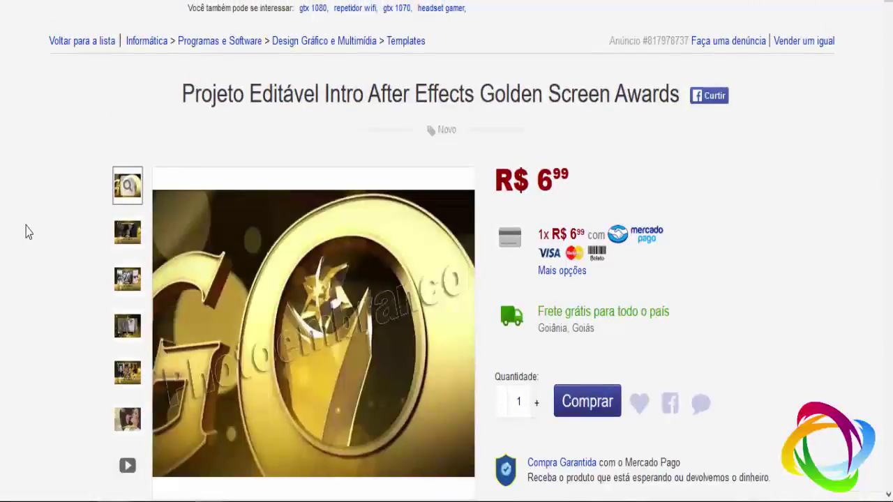
- Scroll down the listing again and back up toward the top
scroll(26, 232, "down", 10)
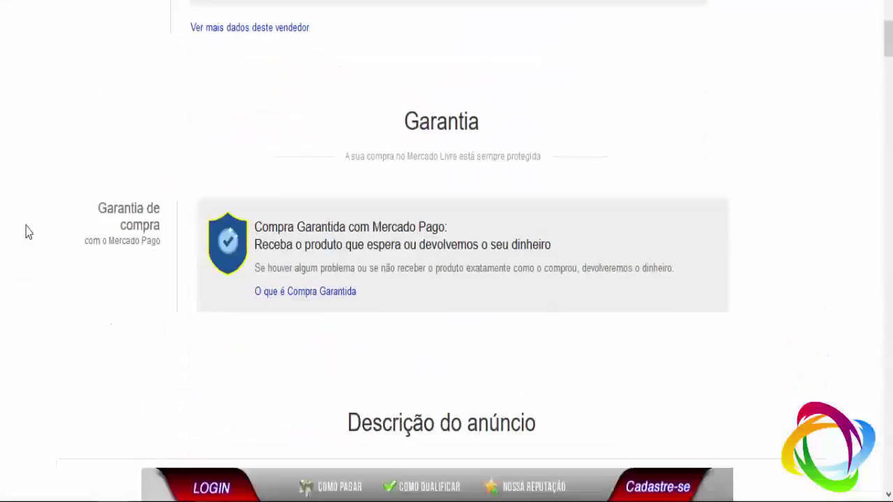
scroll(26, 232, "down", 3)
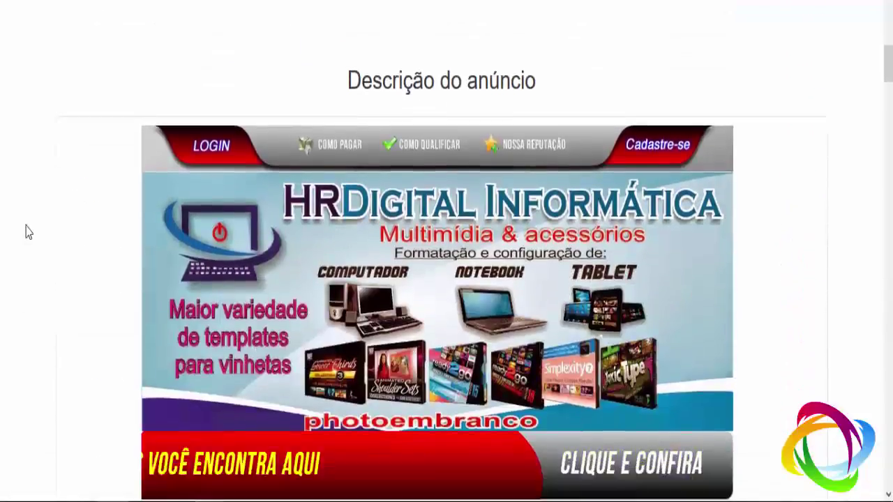
scroll(26, 232, "down", 5)
scroll(26, 232, "down", 3)
scroll(26, 233, "down", 2)
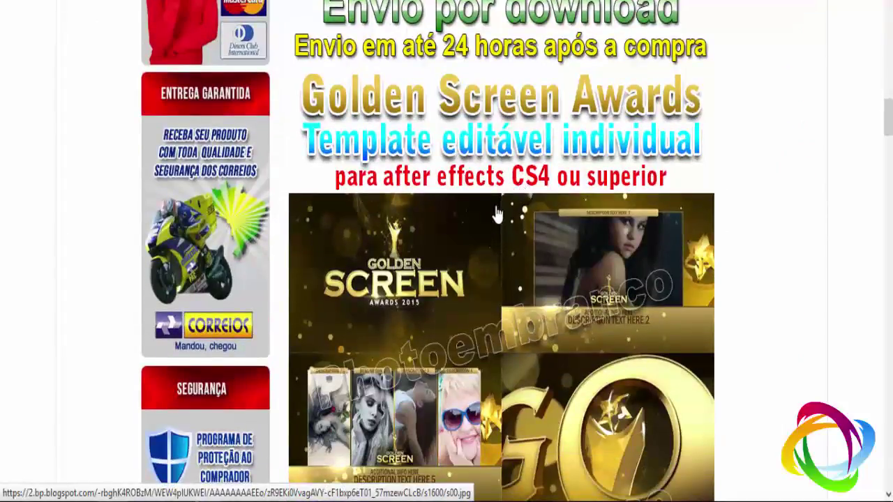
scroll(446, 239, "up", 5)
scroll(446, 239, "up", 5)
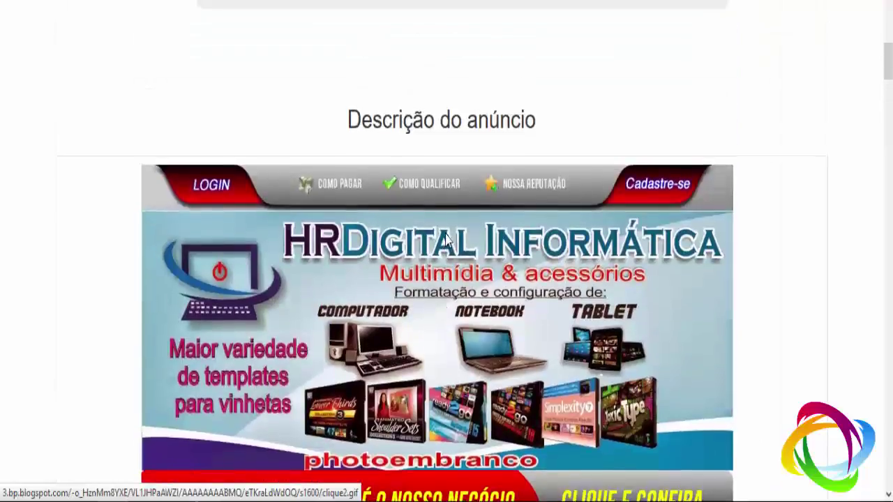
scroll(446, 240, "up", 5)
scroll(445, 233, "up", 5)
scroll(445, 239, "up", 5)
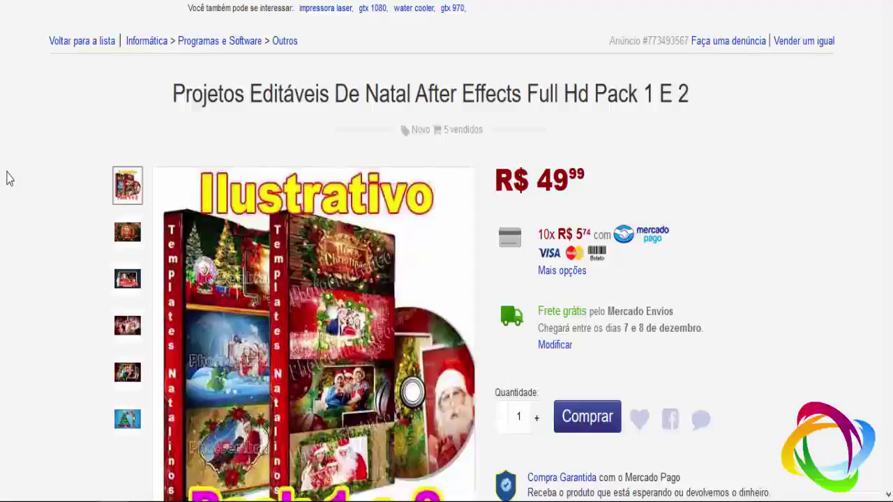
scroll(7, 178, "down", 2)
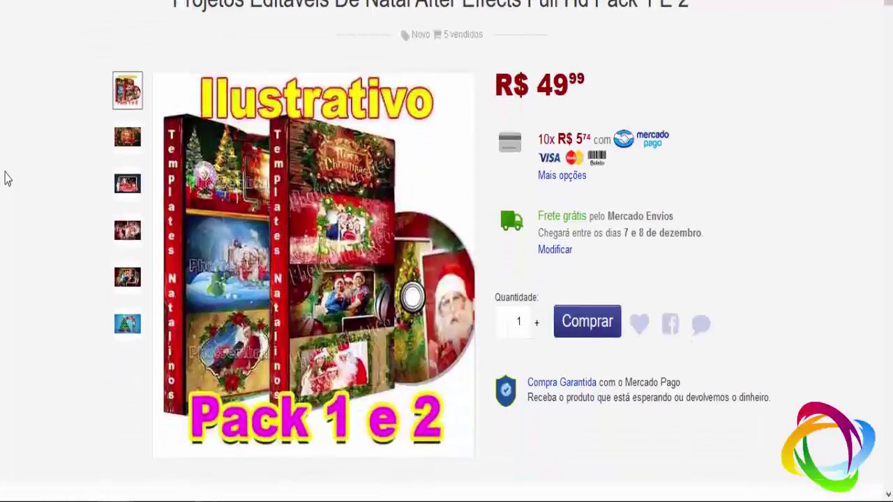
scroll(7, 179, "up", 1)
scroll(7, 178, "down", 5)
scroll(6, 179, "down", 6)
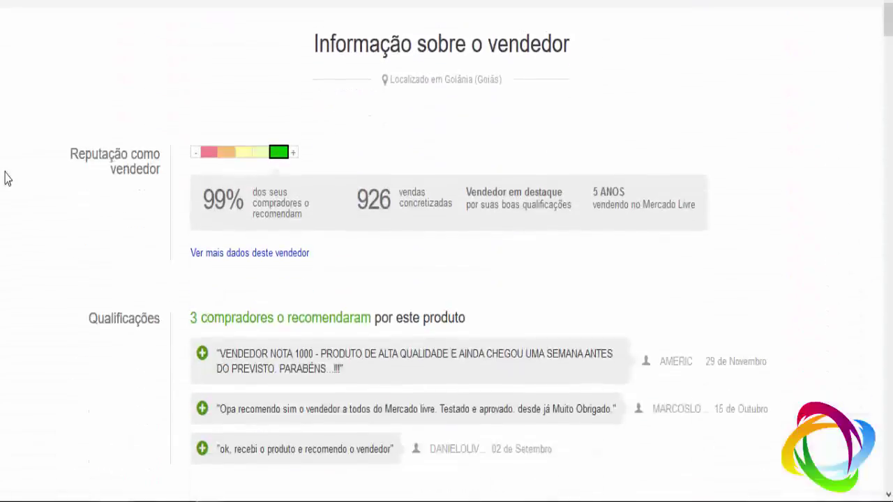
scroll(7, 179, "down", 4)
scroll(6, 176, "down", 3)
scroll(6, 176, "down", 5)
scroll(4, 179, "down", 4)
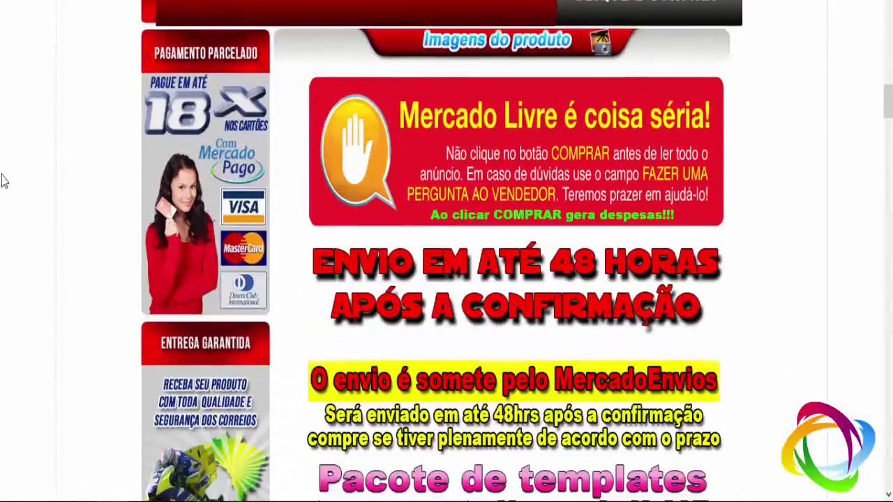
scroll(4, 181, "down", 5)
scroll(2, 214, "down", 5)
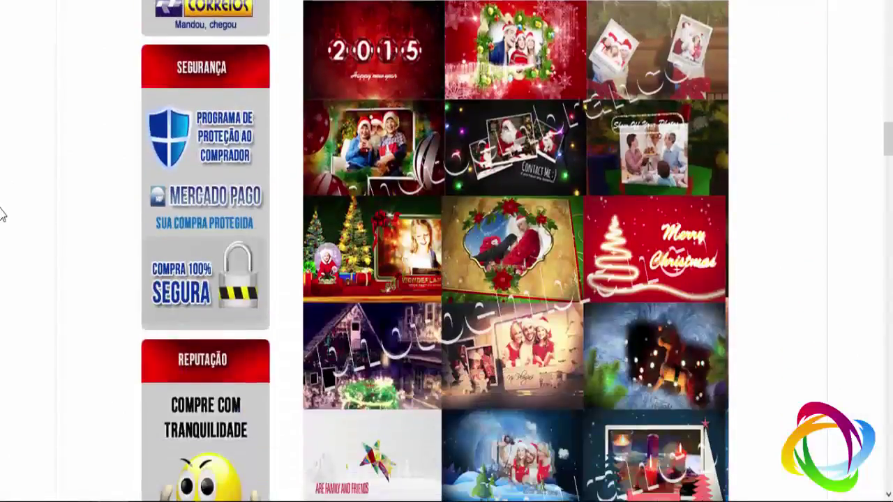
scroll(3, 214, "up", 3)
scroll(2, 214, "up", 7)
scroll(2, 214, "up", 10)
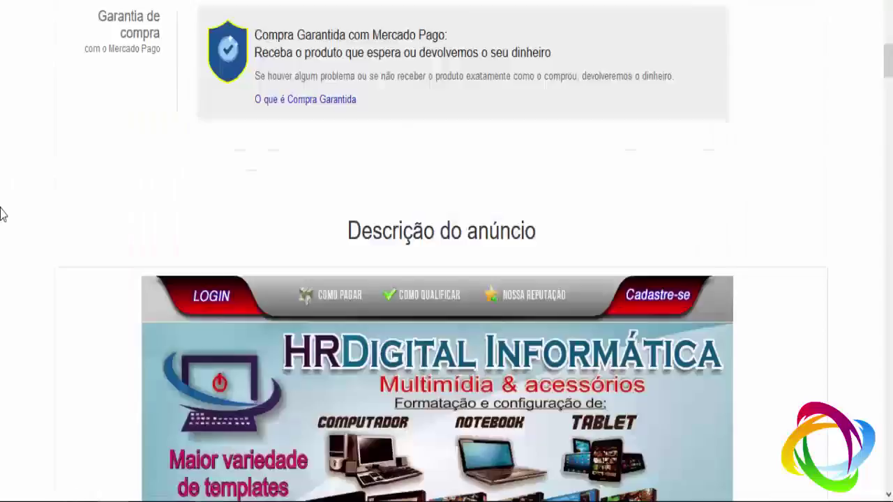
scroll(2, 215, "up", 10)
scroll(4, 211, "up", 8)
scroll(6, 202, "up", 4)
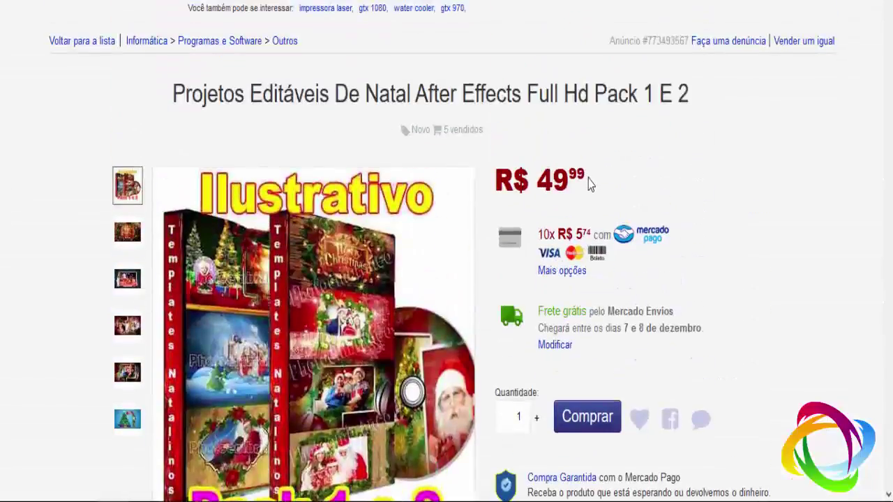
double_click(541, 178)
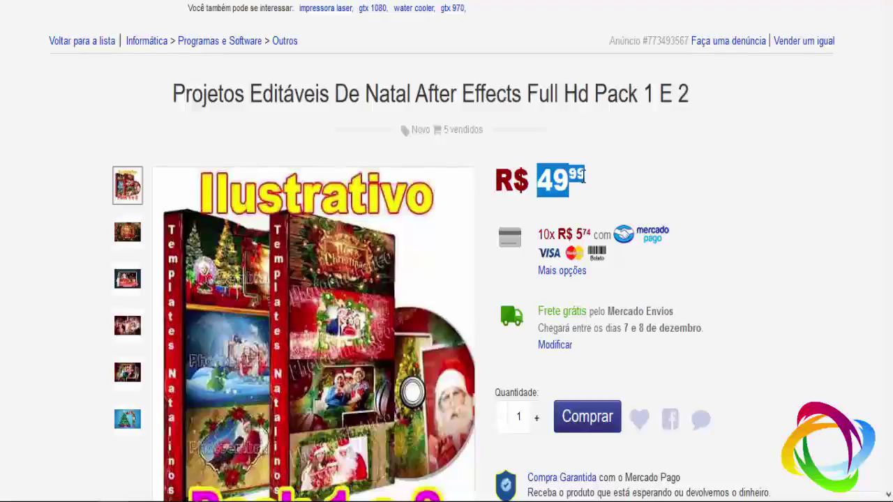
left_click(593, 185)
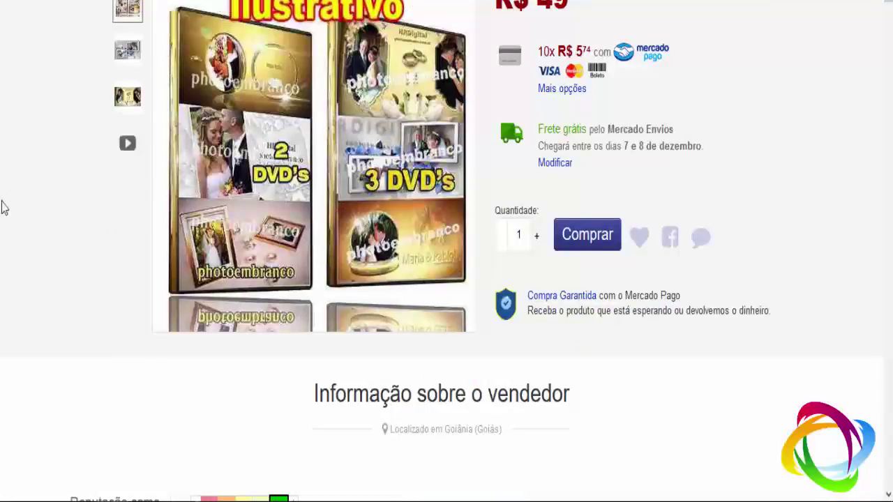
- Scroll down through the templates listing's details and back up toward the top
scroll(6, 208, "up", 3)
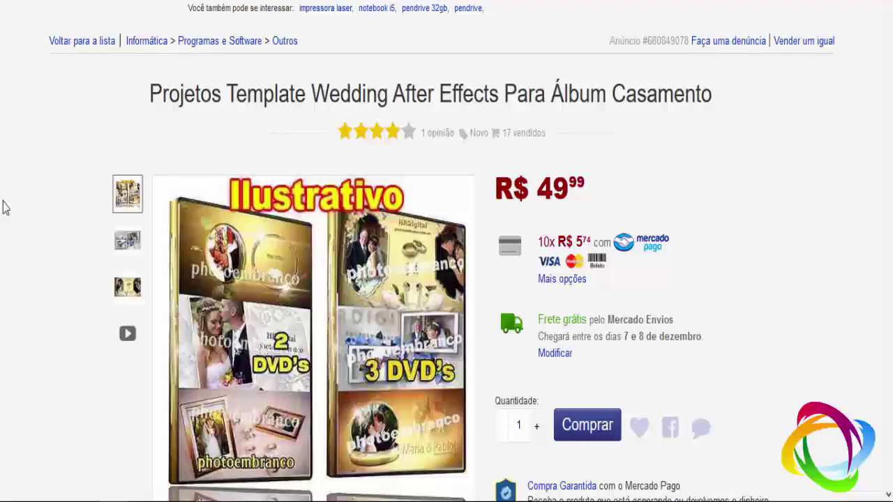
scroll(6, 207, "down", 1)
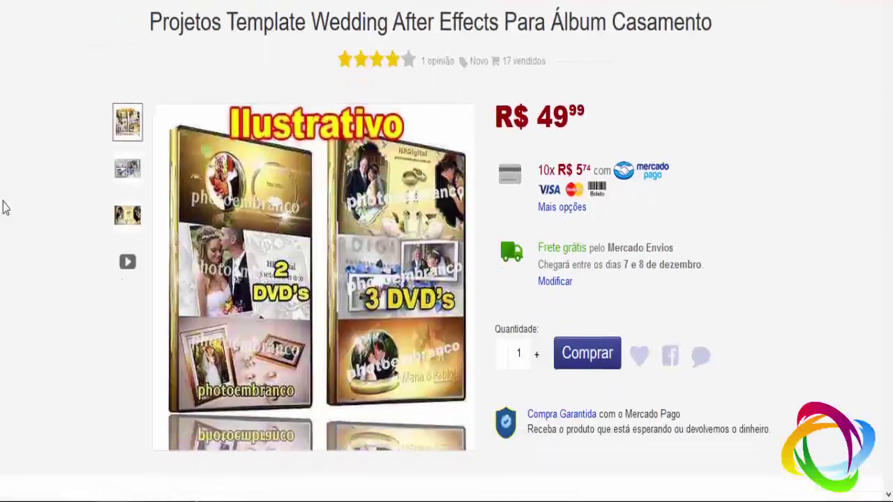
scroll(6, 208, "down", 4)
scroll(5, 207, "down", 4)
scroll(6, 207, "down", 5)
scroll(6, 208, "down", 1)
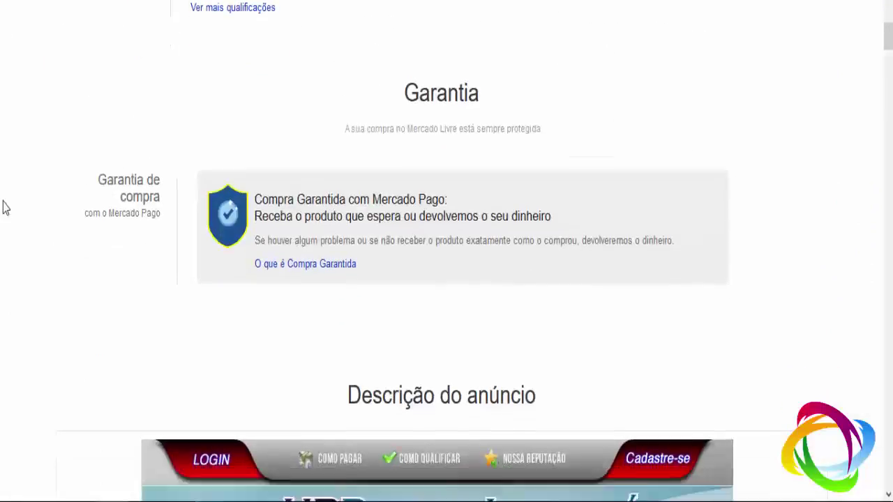
scroll(6, 208, "down", 5)
scroll(5, 207, "down", 5)
scroll(5, 207, "down", 1)
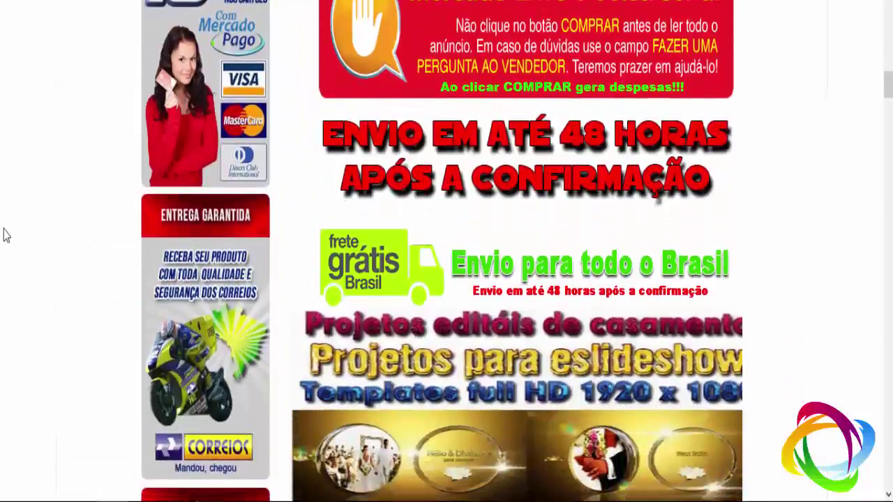
scroll(4, 231, "up", 7)
scroll(2, 228, "up", 5)
scroll(3, 228, "up", 5)
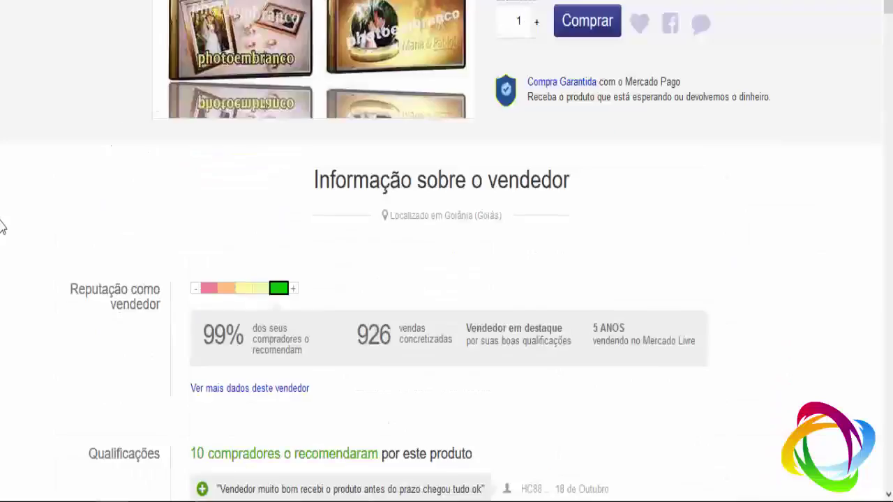
scroll(2, 228, "up", 6)
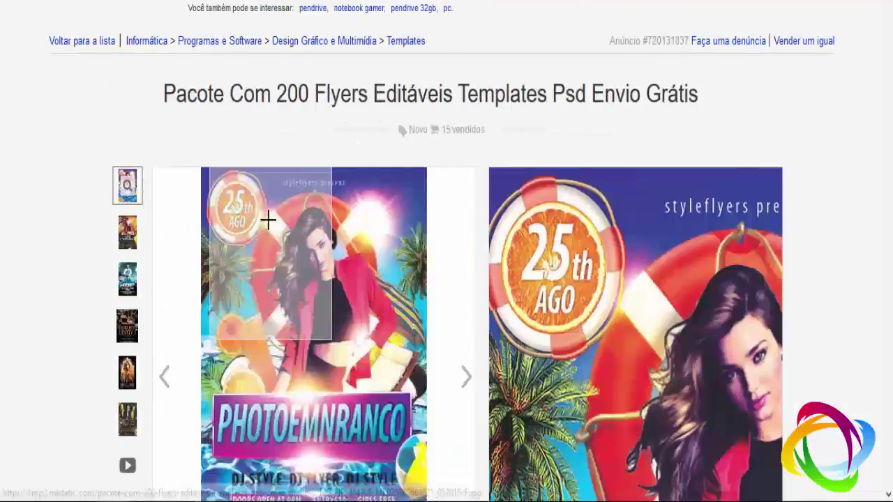
- Enlarge the flyer image, page through ICICUBE, Luxury Party, Grand Opening and Photoembranco flyers, then close the gallery
left_click(268, 222)
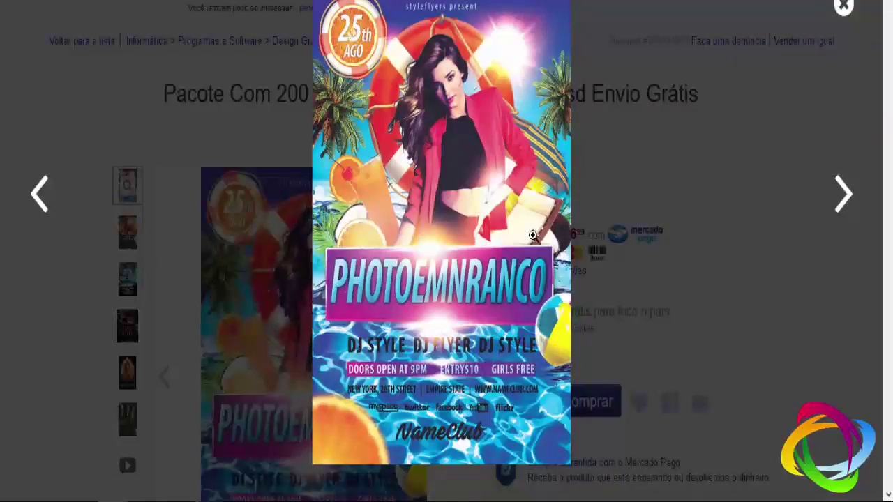
left_click(844, 195)
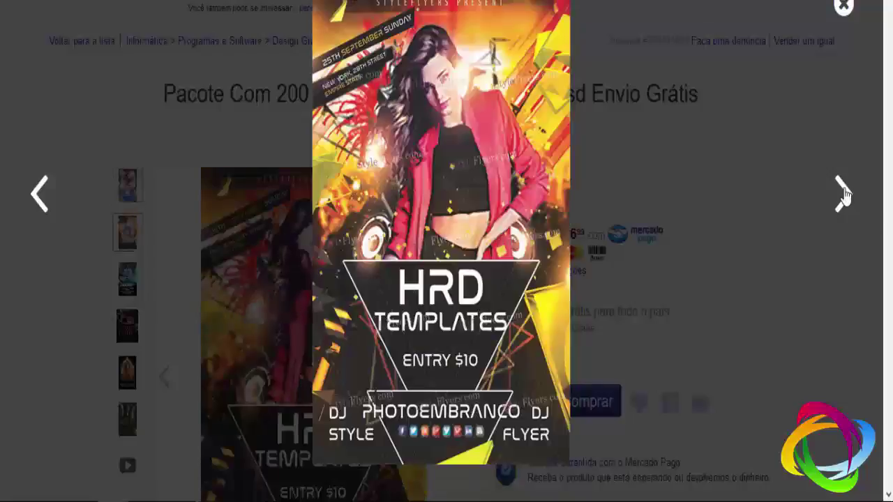
left_click(844, 195)
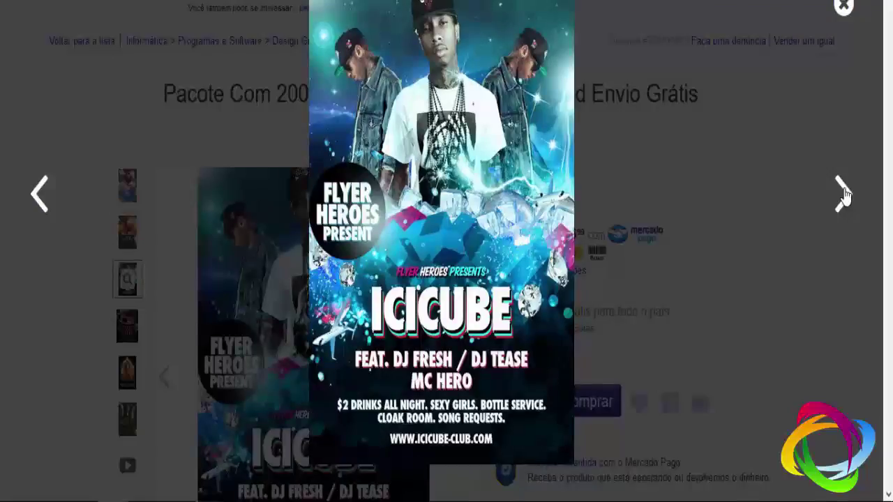
left_click(844, 196)
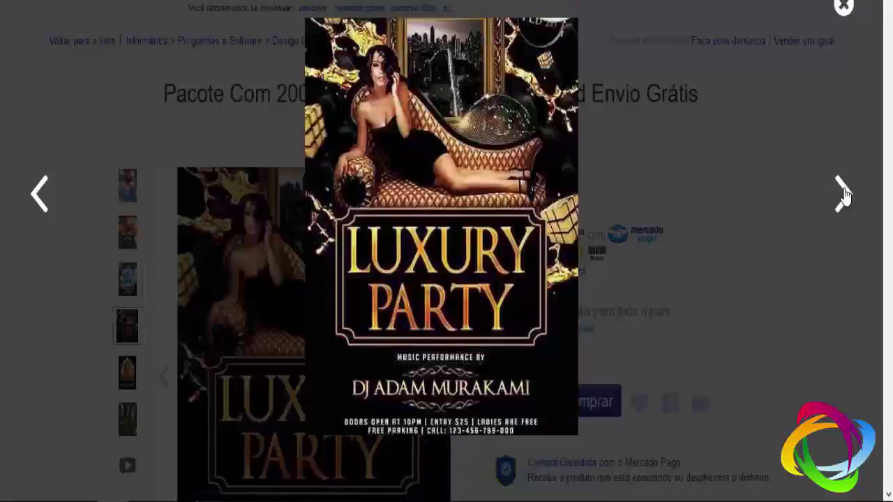
left_click(844, 195)
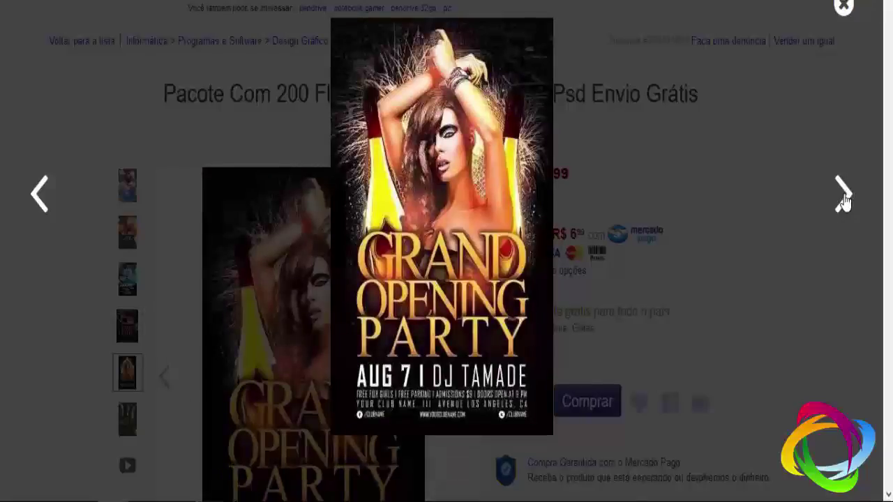
left_click(844, 199)
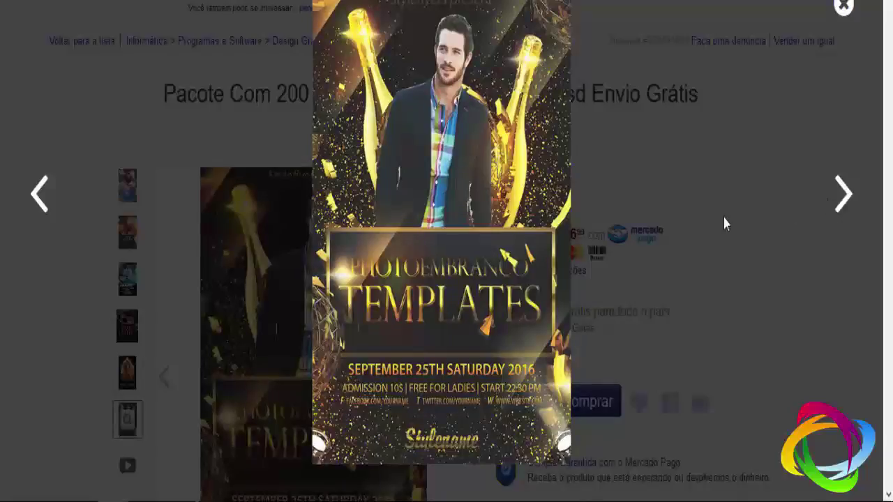
left_click(842, 200)
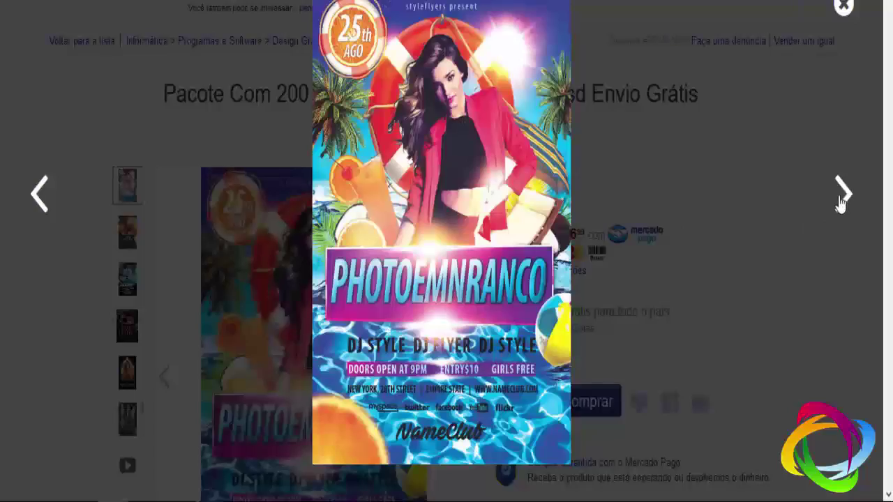
left_click(841, 201)
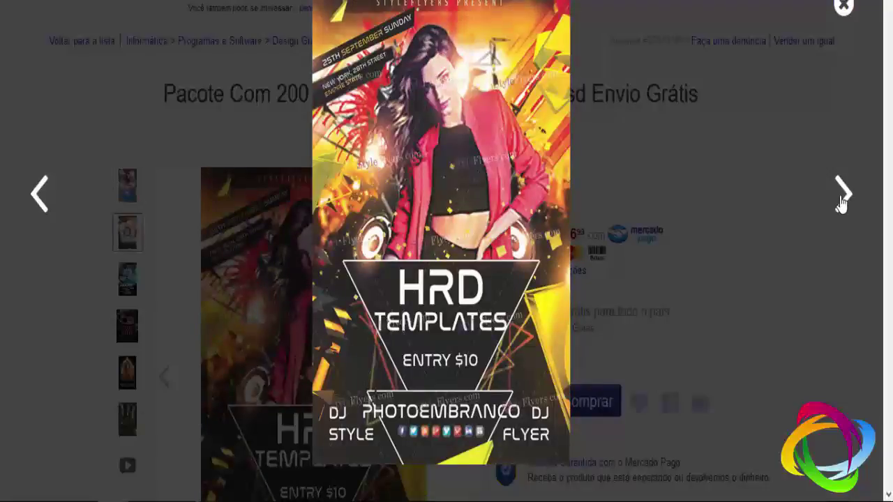
left_click(842, 201)
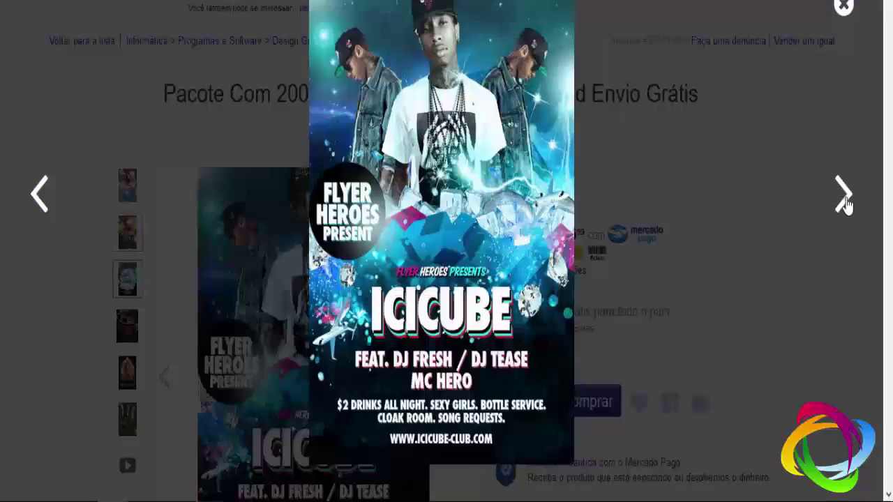
left_click(844, 201)
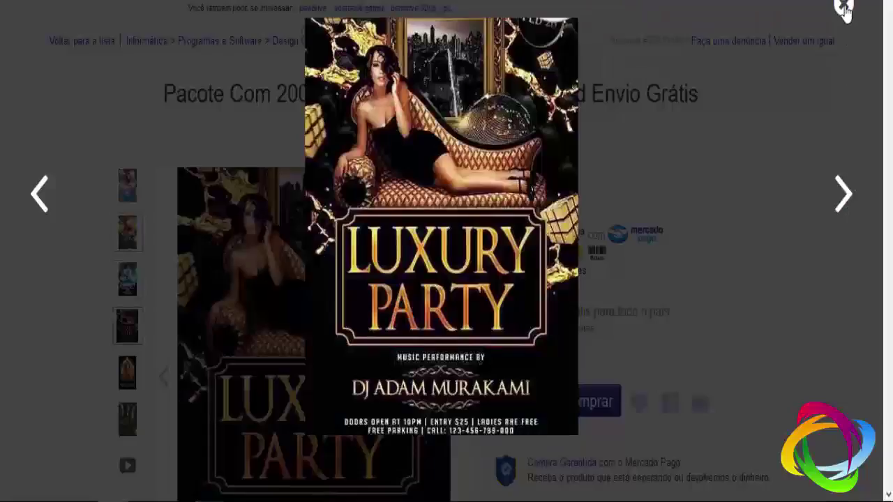
left_click(844, 7)
- Show the pool-party flyer as the main image and highlight the 6,99 price
left_click(126, 185)
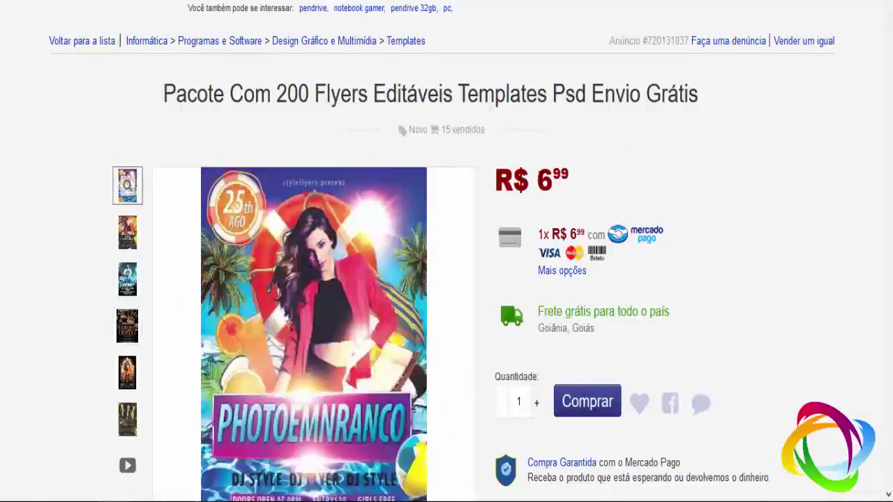
left_click_drag(536, 179, 576, 183)
left_click(568, 193)
left_click(584, 187)
left_click_drag(536, 179, 575, 186)
left_click(558, 197)
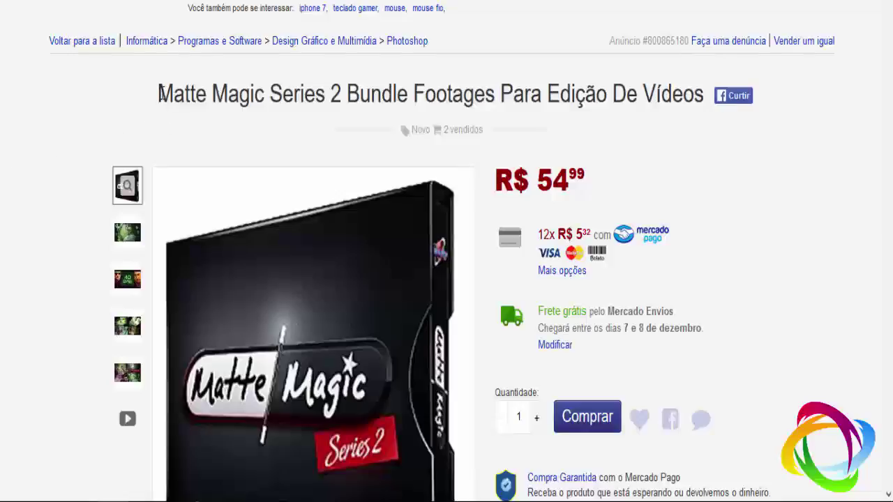
- Highlight 'Matte Magic' in the listing title, then clear the selection
left_click_drag(159, 93, 267, 103)
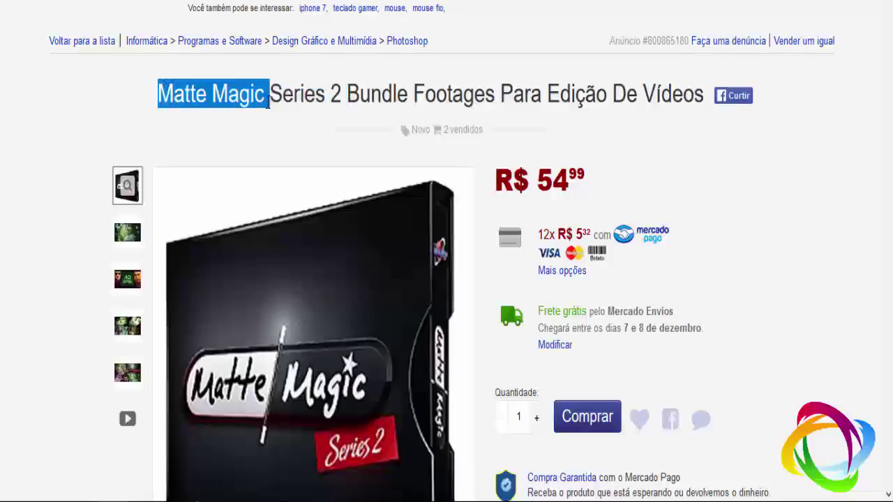
left_click(3, 161)
scroll(3, 161, "down", 2)
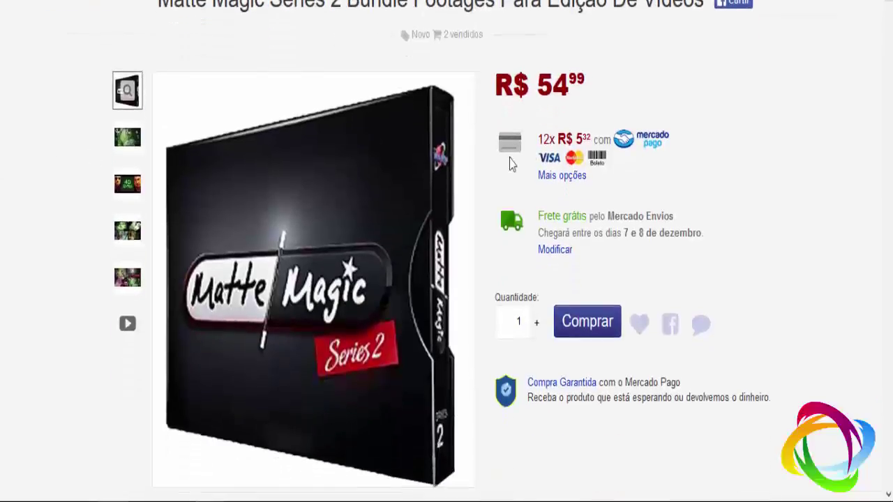
scroll(620, 69, "up", 1)
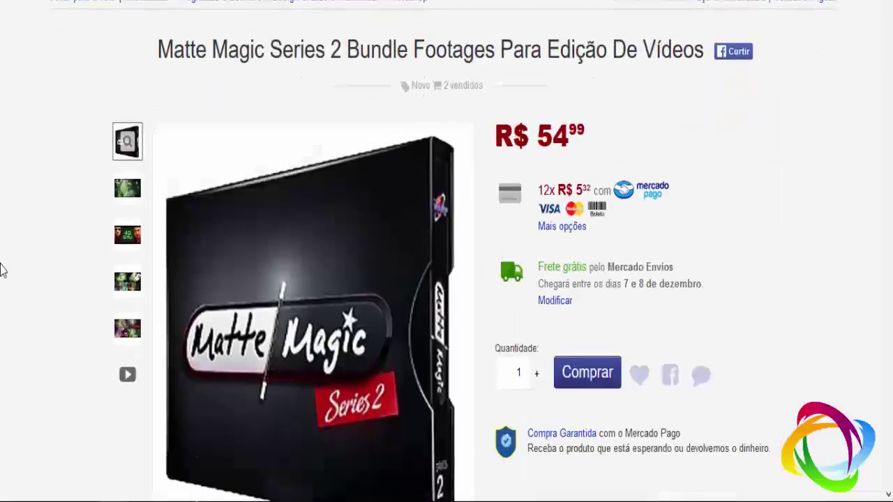
scroll(116, 255, "down", 3)
- Switch the main media to the product video, play it and pause at 0:23
left_click(131, 236)
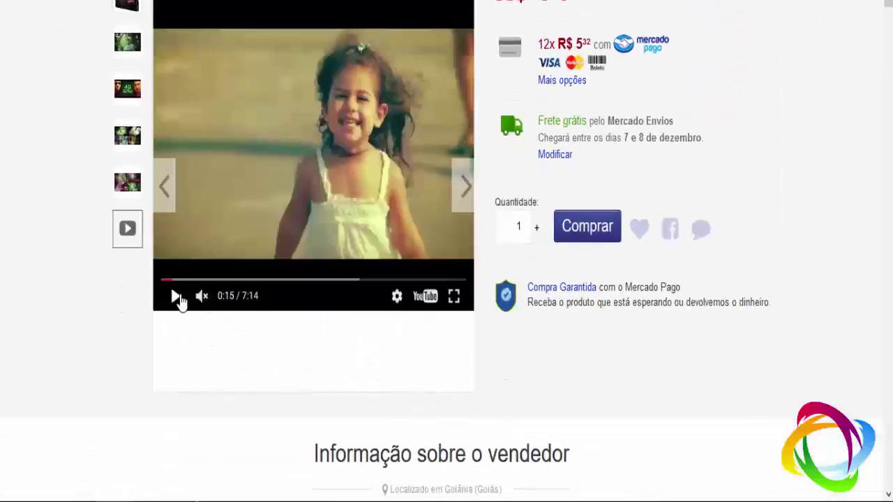
left_click(175, 295)
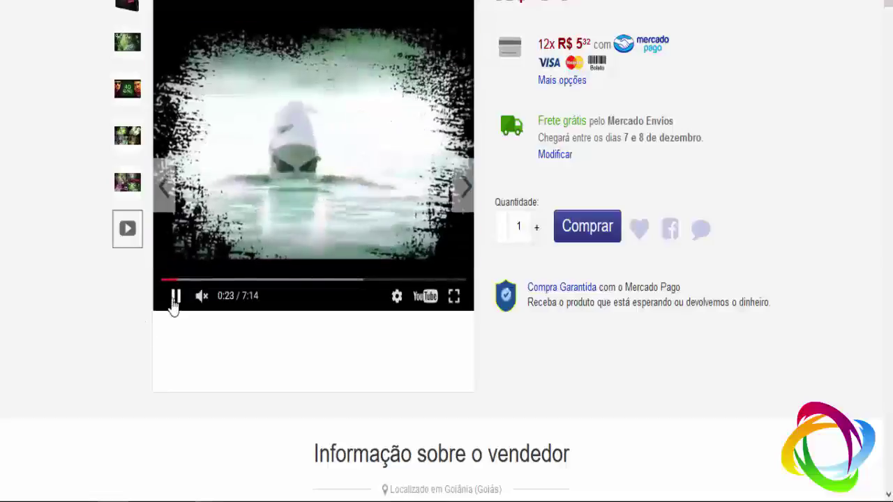
left_click(175, 296)
- Scroll down through the Matte Magic description and back to the top
scroll(0, 321, "down", 5)
scroll(0, 320, "down", 3)
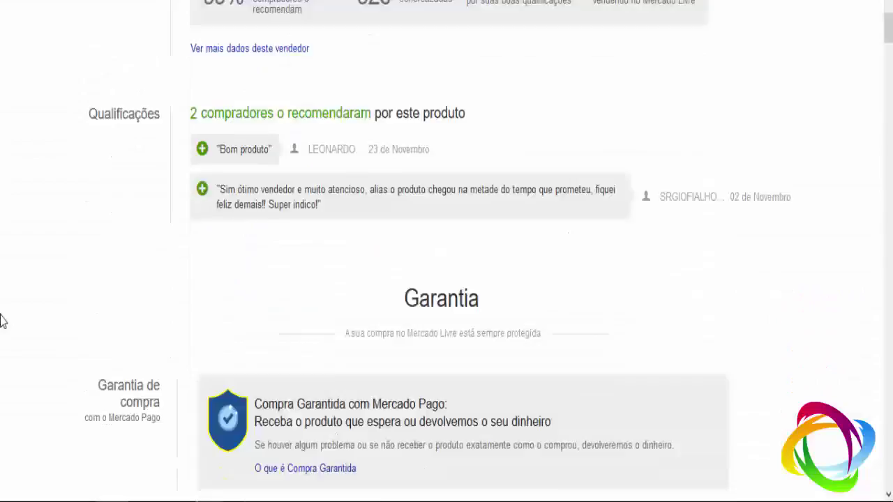
scroll(0, 321, "down", 4)
scroll(0, 321, "down", 5)
scroll(0, 320, "down", 5)
scroll(0, 321, "down", 3)
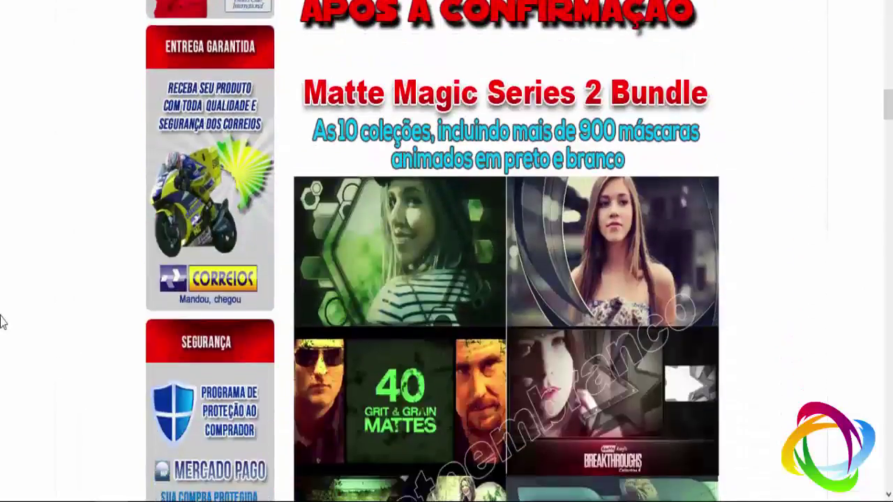
scroll(0, 321, "down", 5)
scroll(0, 321, "down", 5)
scroll(0, 321, "down", 1)
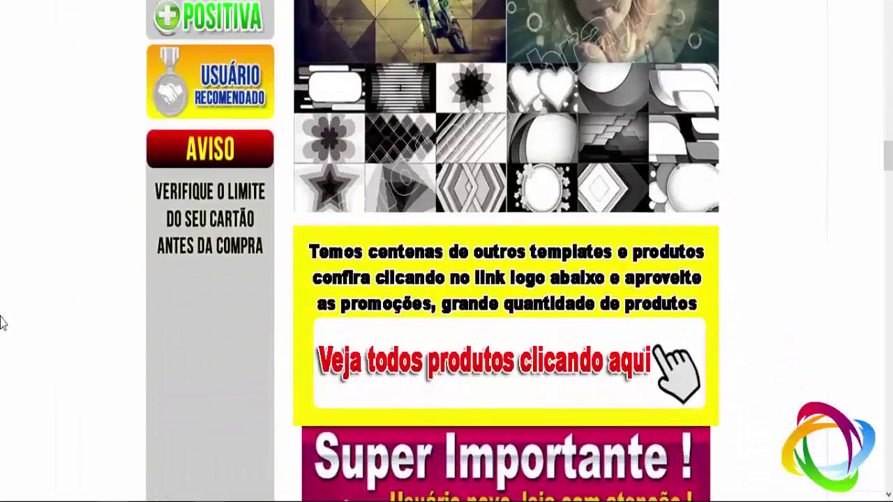
scroll(0, 321, "down", 1)
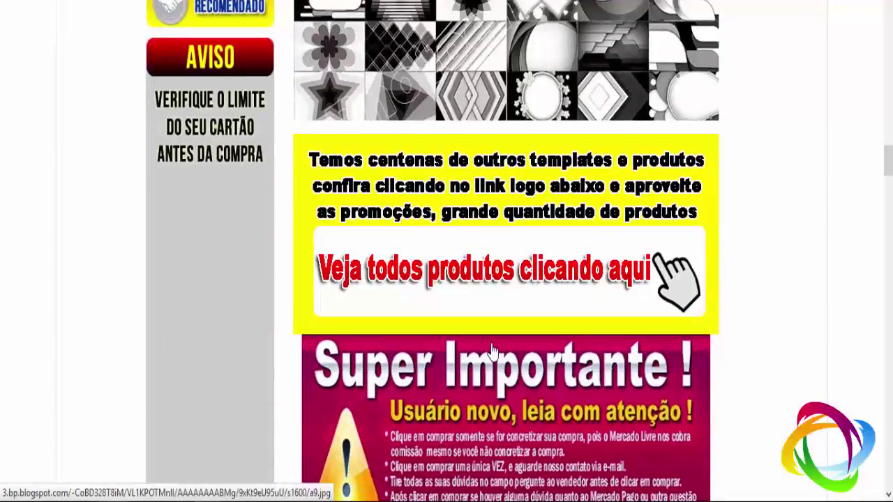
scroll(492, 349, "up", 5)
scroll(492, 349, "up", 5)
scroll(492, 348, "up", 10)
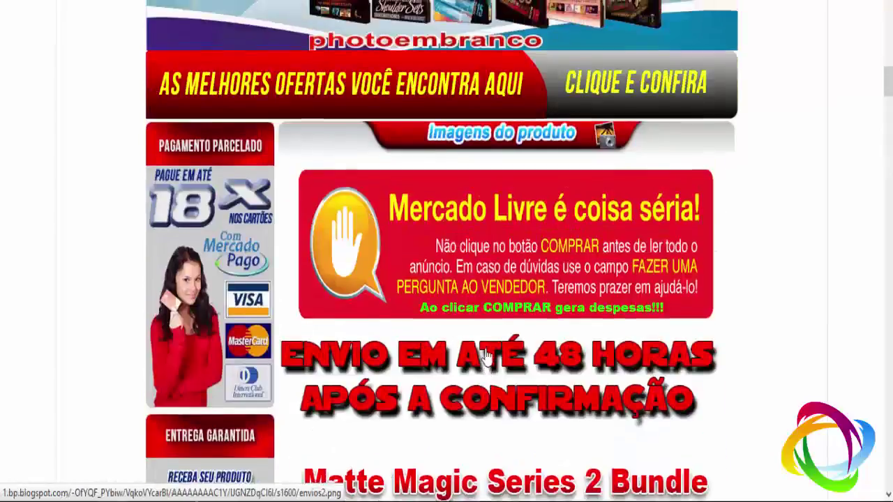
scroll(489, 355, "up", 10)
scroll(484, 359, "up", 5)
scroll(484, 355, "up", 10)
scroll(677, 277, "up", 3)
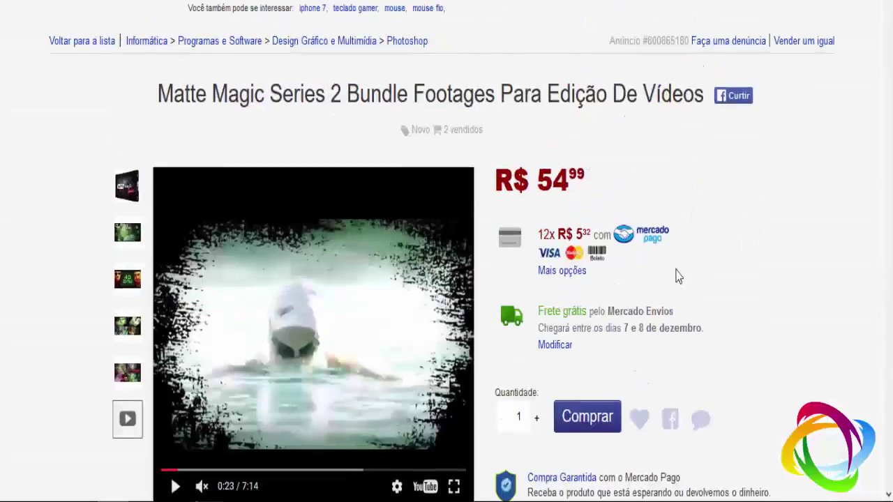
- Show the Matte Magic box image again and select the Filmimpact listing's 6,99 price
left_click(127, 185)
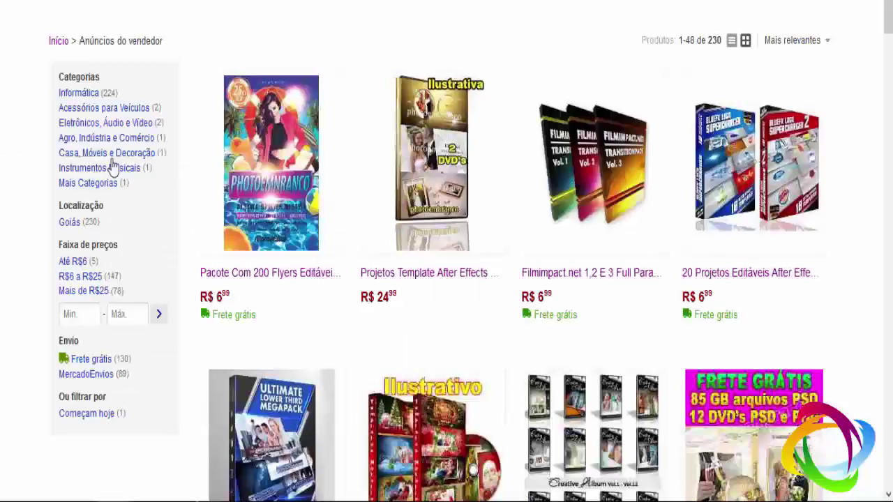
scroll(593, 189, "down", 3)
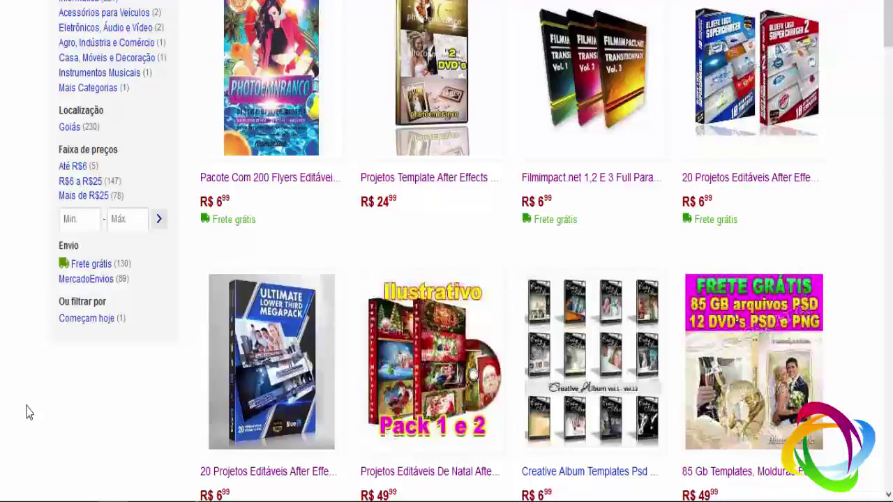
scroll(602, 261, "up", 2)
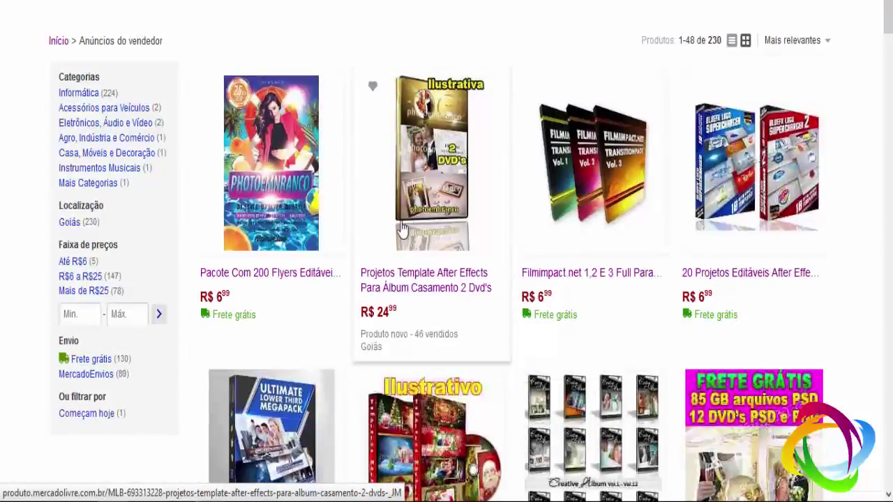
double_click(550, 312)
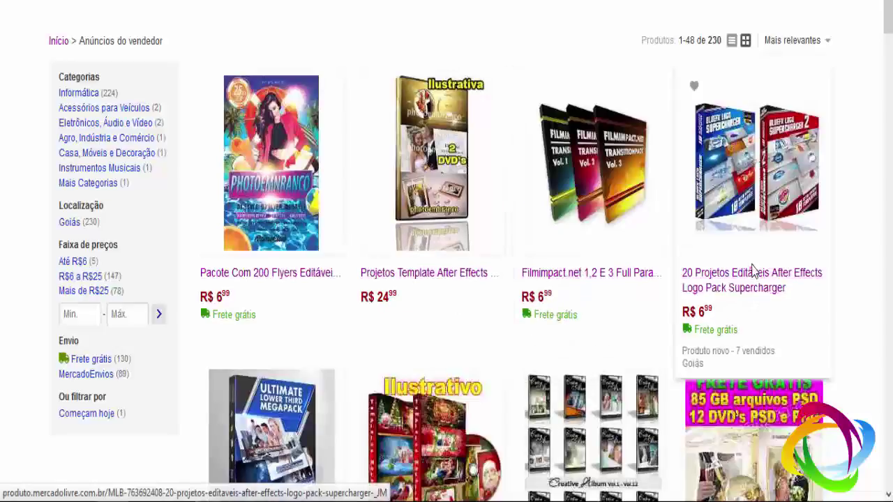
- Scroll through the seller's product grid (items 49–96 of 230) and back to the top
scroll(739, 302, "down", 2)
scroll(114, 292, "down", 2)
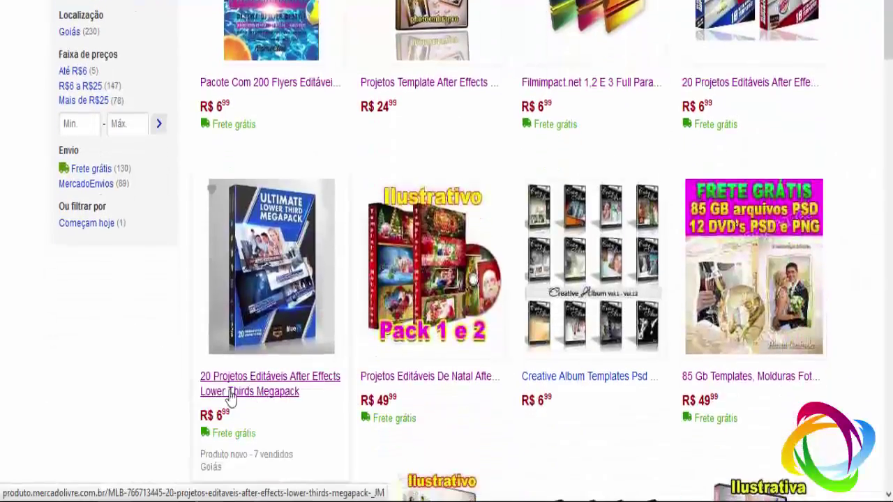
scroll(245, 384, "down", 2)
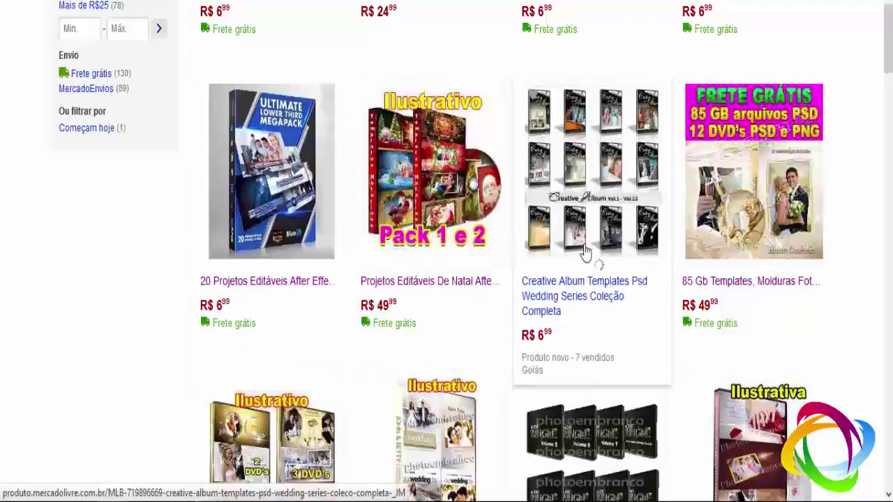
scroll(578, 174, "down", 3)
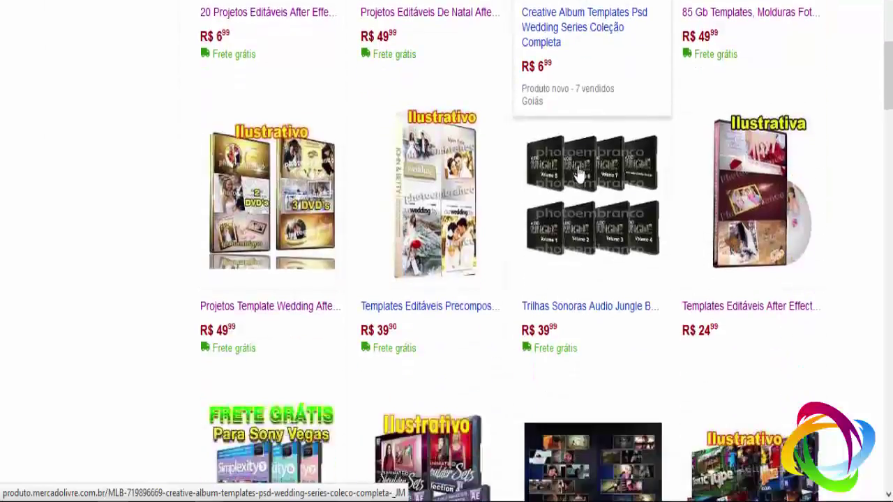
scroll(578, 174, "up", 3)
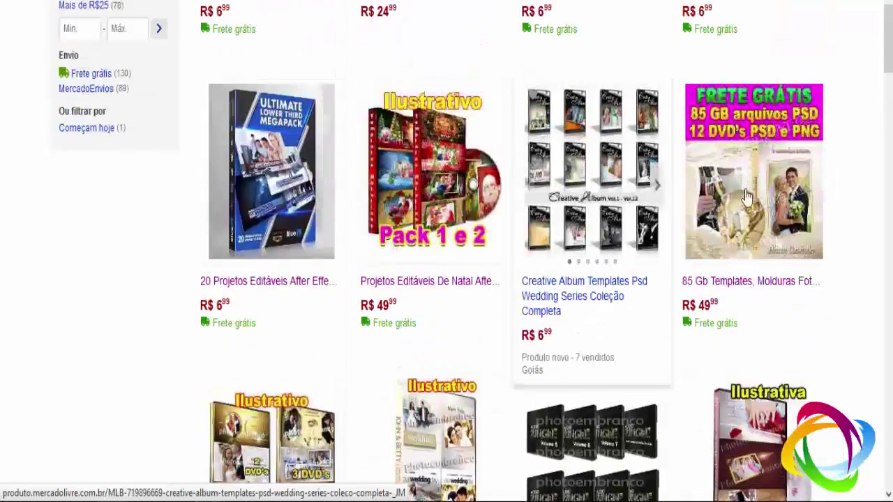
scroll(137, 243, "down", 3)
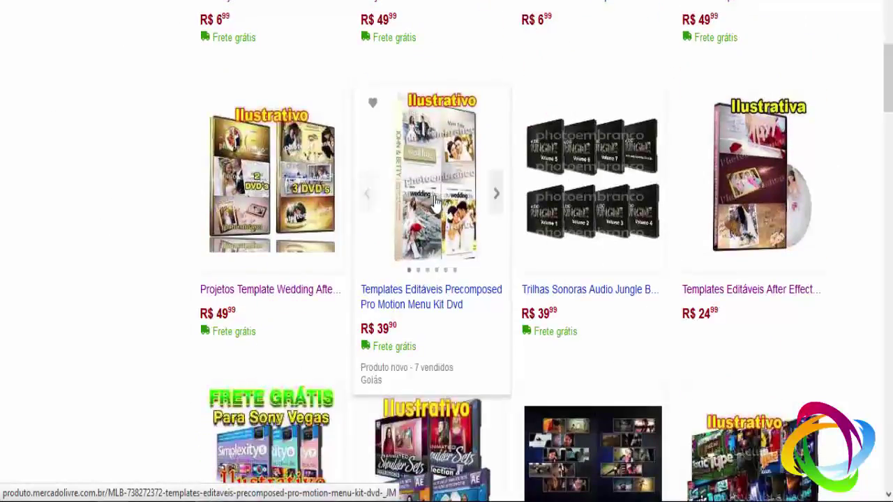
scroll(605, 202, "down", 1)
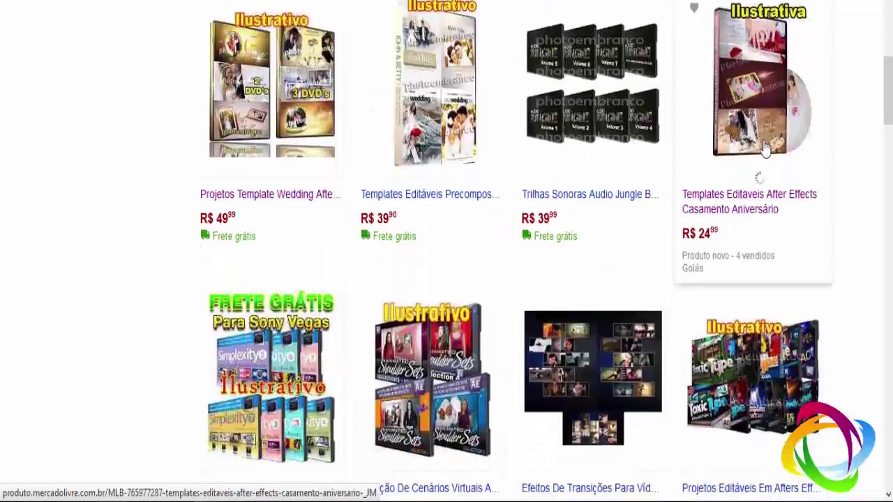
scroll(418, 167, "down", 2)
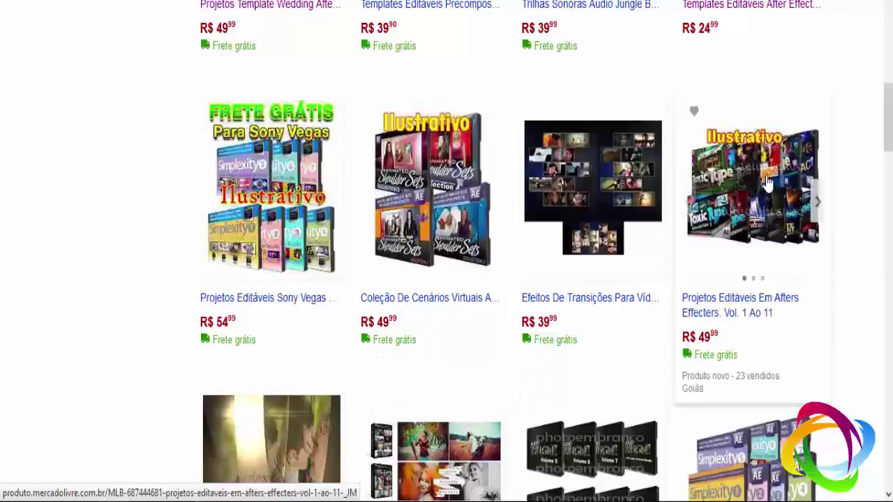
scroll(618, 253, "down", 5)
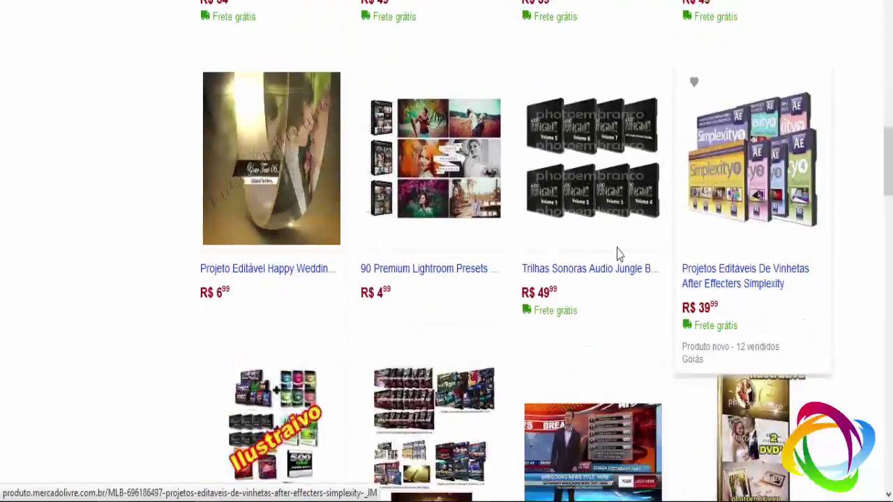
scroll(584, 273, "down", 6)
scroll(615, 289, "up", 4)
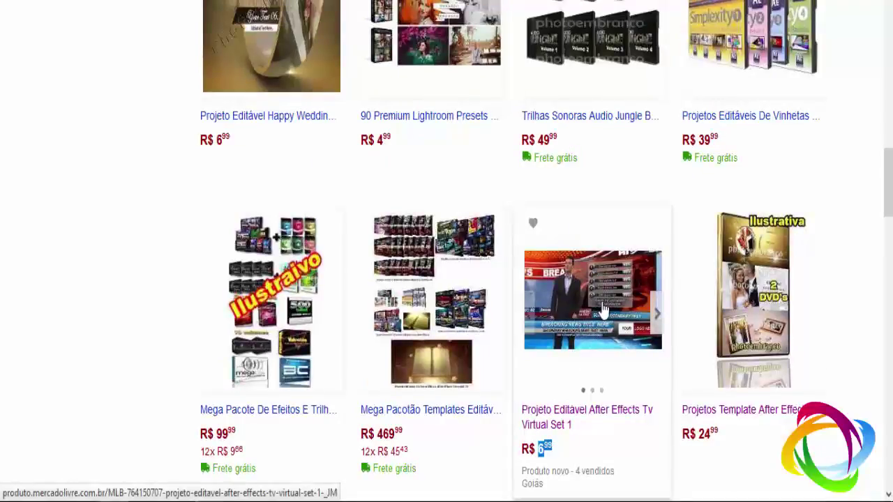
scroll(276, 265, "down", 3)
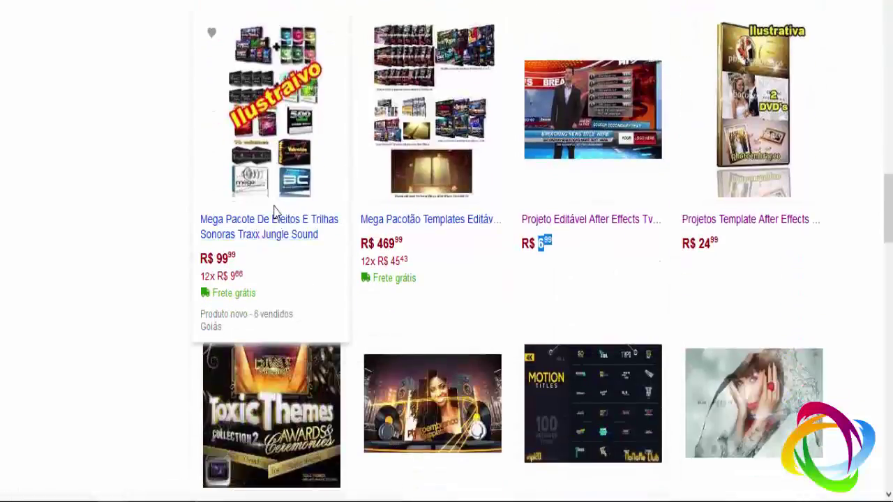
scroll(249, 229, "down", 4)
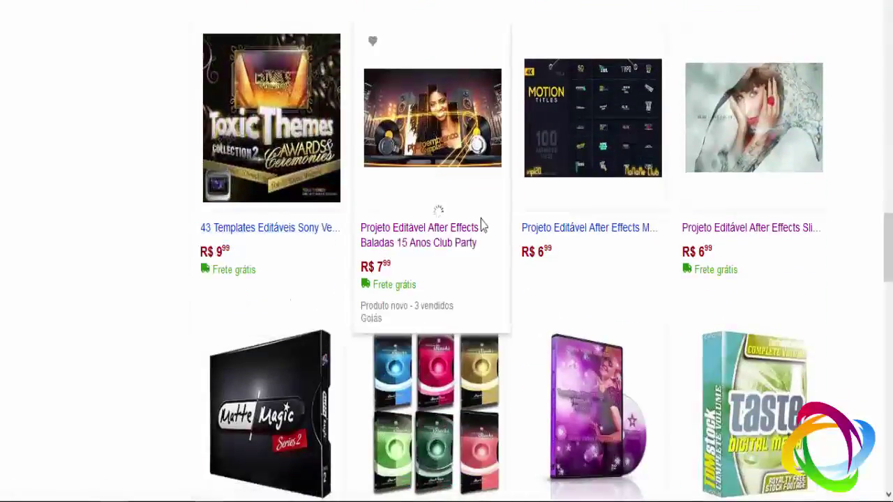
scroll(420, 279, "up", 4)
scroll(410, 281, "up", 7)
scroll(410, 281, "up", 5)
- Scroll through the seller's last listings page (193–230) down to the Awards Ceremony intro template
scroll(410, 281, "up", 3)
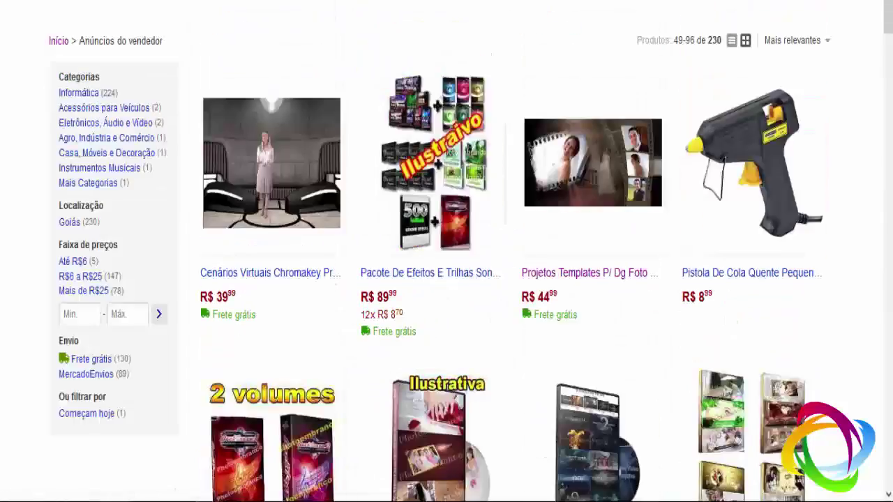
mouse_move(738, 159)
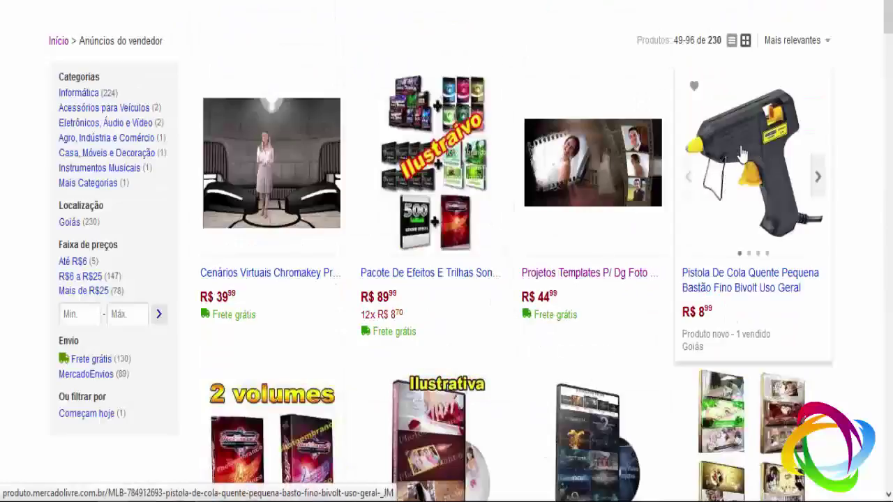
scroll(600, 341, "down", 4)
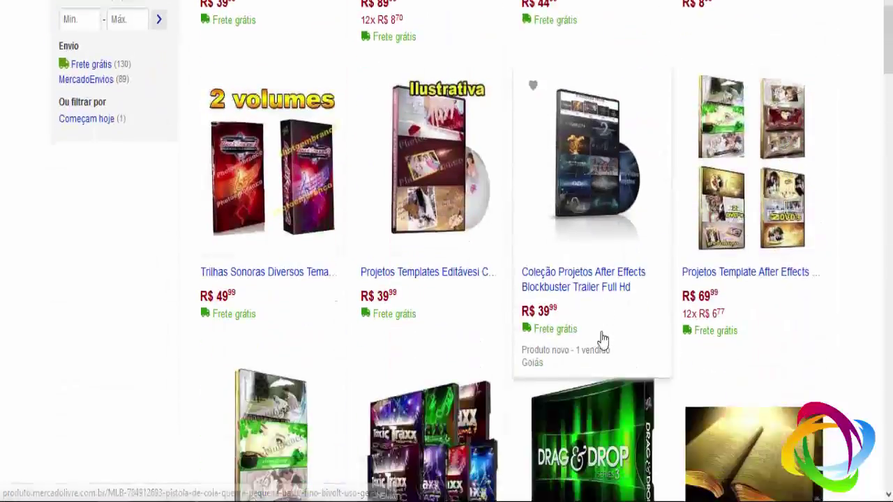
scroll(594, 342, "down", 5)
scroll(593, 346, "down", 5)
scroll(590, 352, "down", 5)
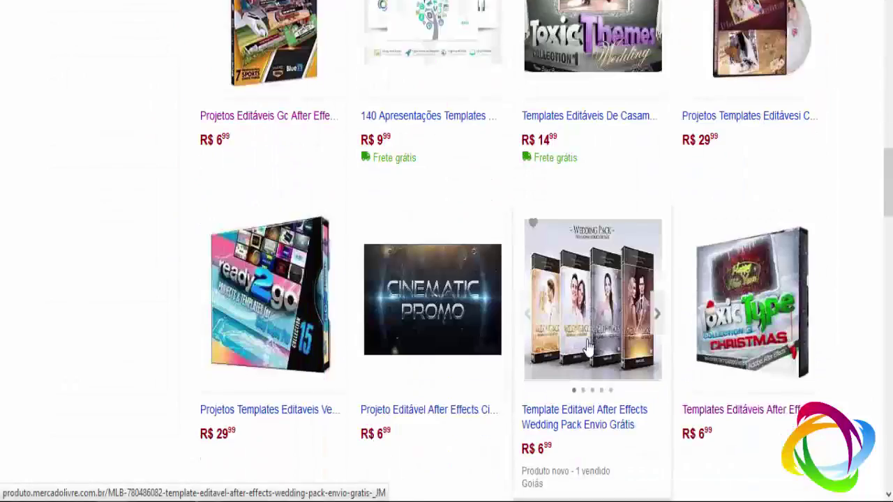
scroll(584, 362, "down", 4)
scroll(583, 383, "up", 5)
scroll(584, 384, "up", 5)
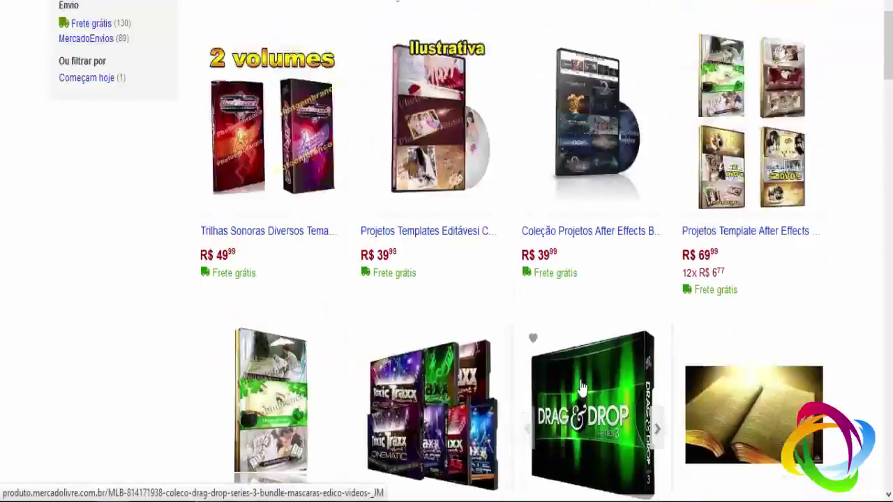
scroll(584, 384, "up", 4)
scroll(488, 374, "down", 3)
scroll(488, 374, "down", 5)
scroll(488, 373, "down", 5)
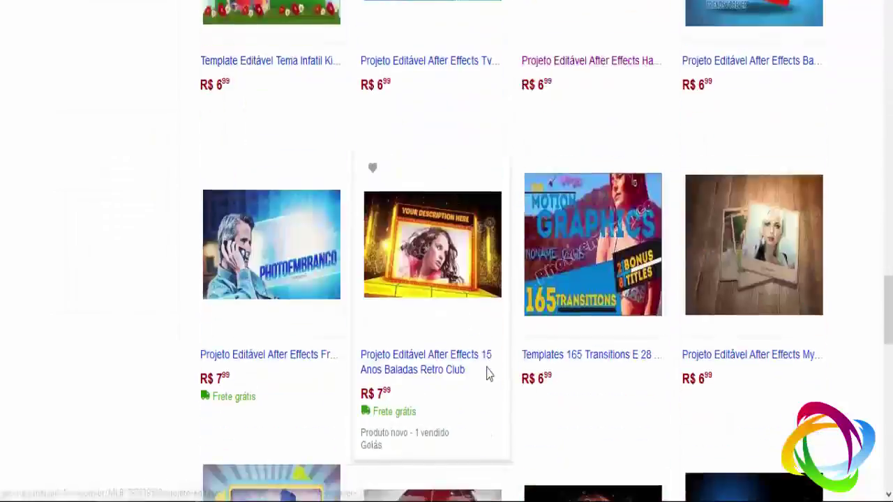
scroll(487, 375, "down", 5)
scroll(487, 375, "down", 4)
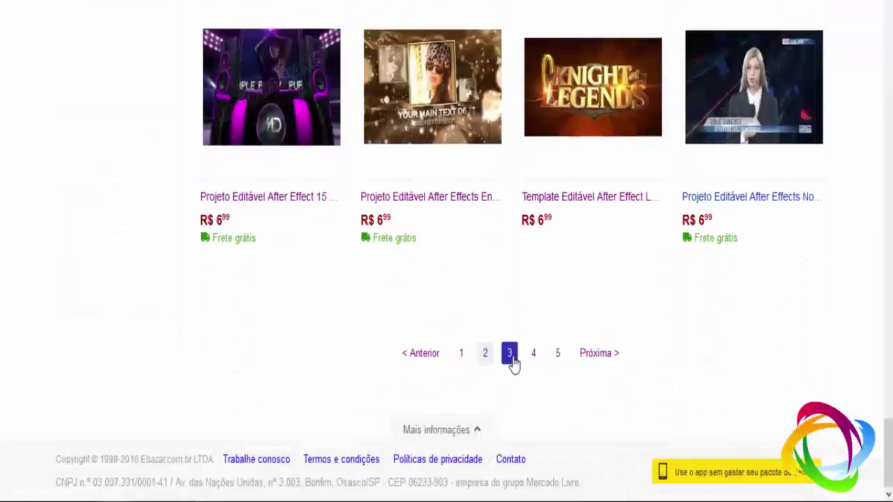
scroll(512, 295, "up", 3)
scroll(805, 165, "up", 10)
scroll(805, 165, "up", 15)
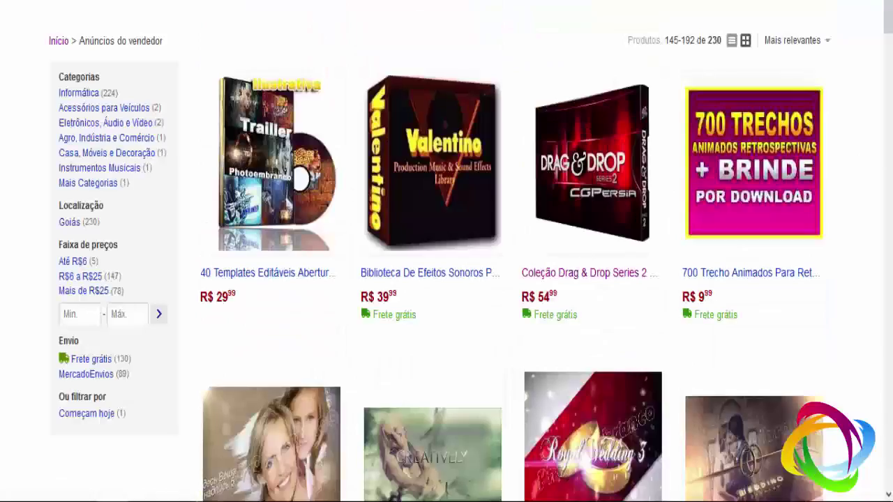
scroll(470, 231, "down", 2)
scroll(469, 232, "down", 2)
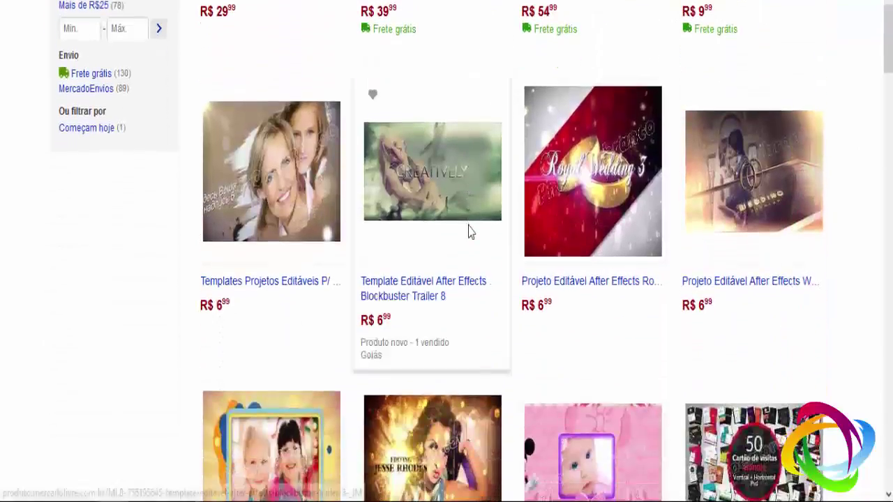
scroll(469, 233, "down", 2)
scroll(467, 233, "down", 3)
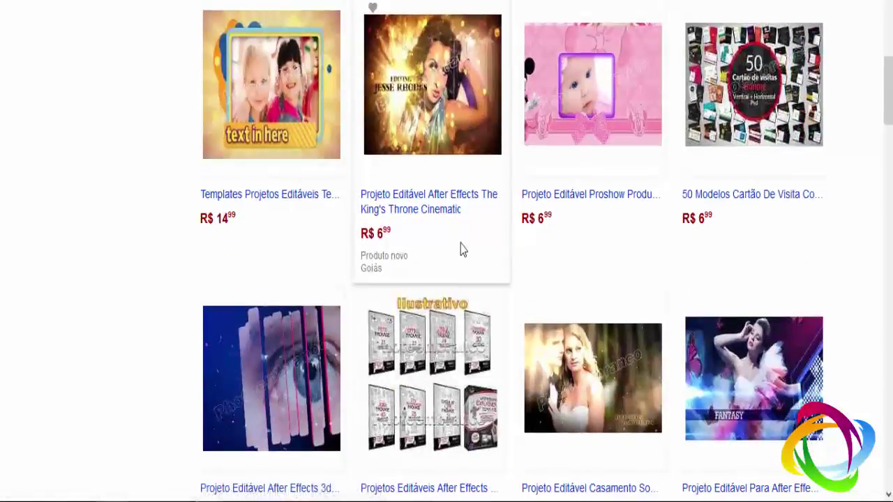
scroll(460, 249, "down", 2)
scroll(446, 279, "down", 4)
scroll(443, 267, "down", 5)
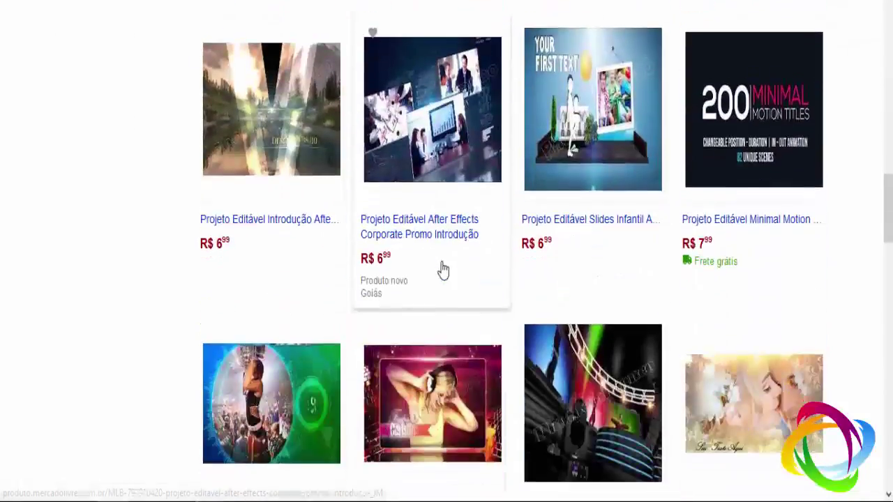
scroll(442, 272, "down", 1)
scroll(444, 296, "down", 1)
scroll(447, 299, "down", 3)
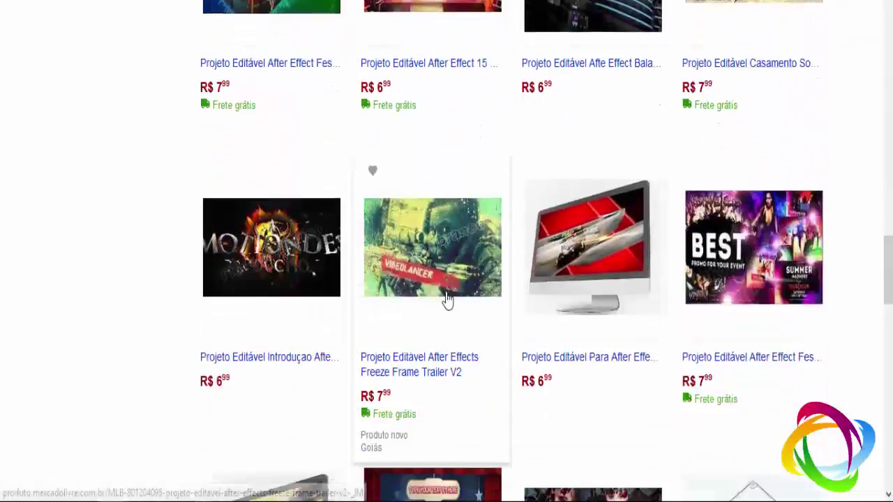
scroll(447, 303, "down", 2)
scroll(750, 260, "down", 3)
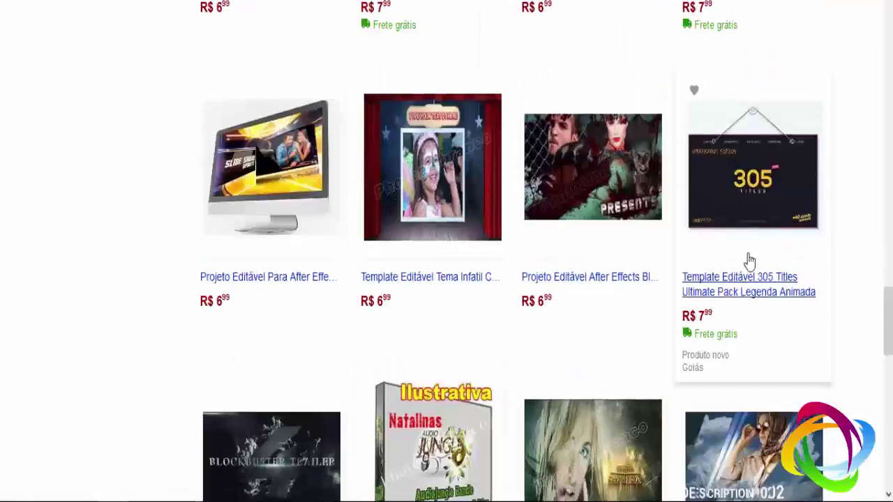
scroll(879, 333, "down", 2)
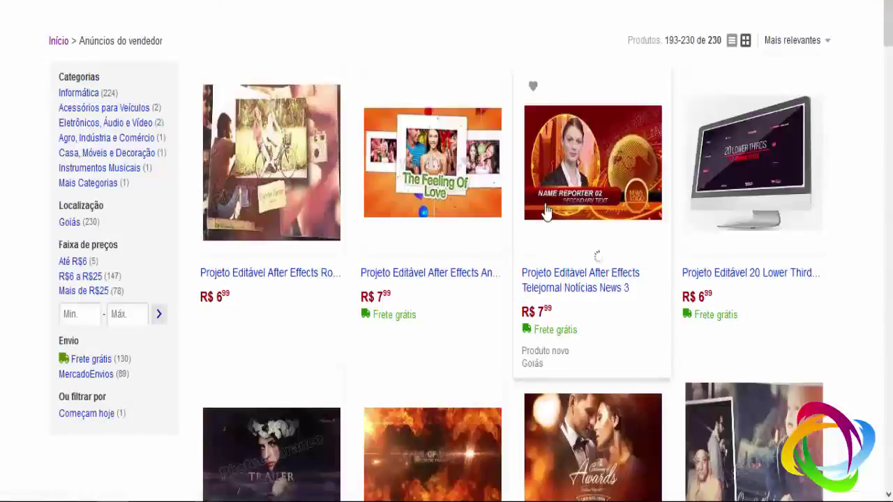
scroll(546, 216, "down", 5)
scroll(544, 231, "down", 1)
scroll(548, 239, "up", 6)
scroll(551, 259, "down", 4)
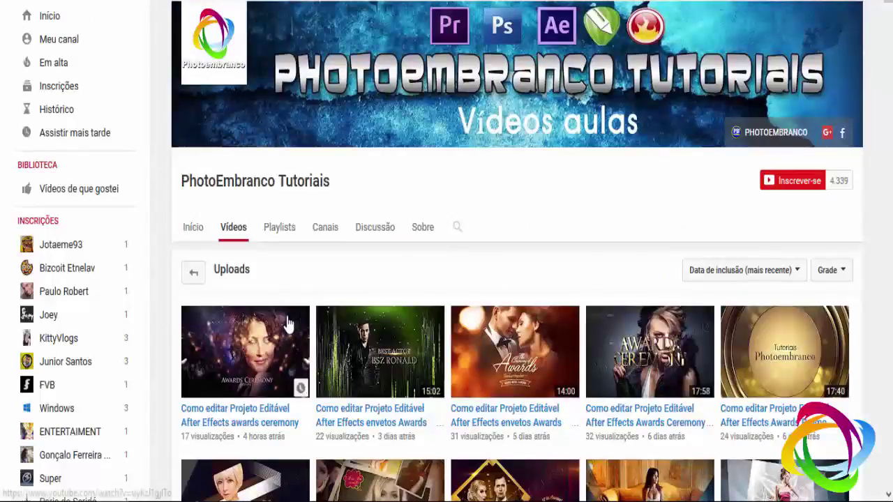
- Scroll through the PhotoEmbranco Tutoriais uploads of After Effects awards tutorials, then back to the top
scroll(268, 334, "down", 2)
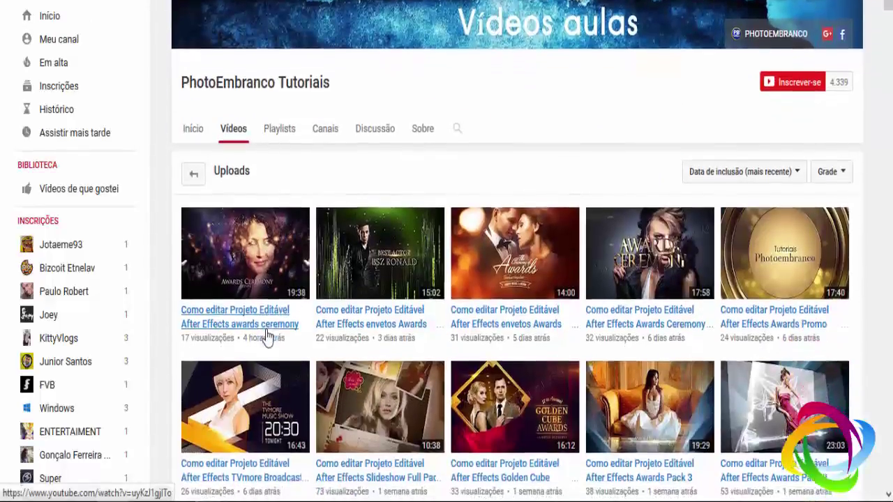
scroll(267, 334, "down", 2)
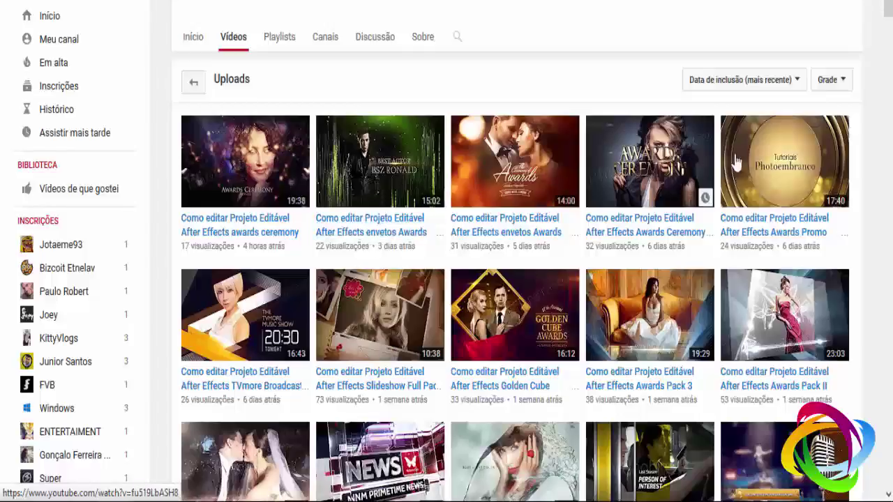
scroll(453, 326, "down", 3)
scroll(453, 329, "up", 4)
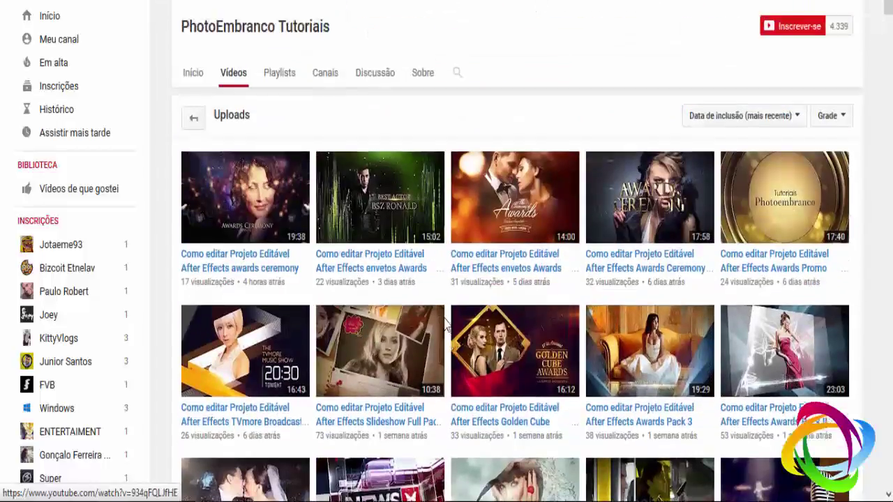
scroll(398, 285, "up", 2)
- Switch to After Effects, then replay the Golden Screen Awards.mp4 preview from near its start
key("alt+Tab")
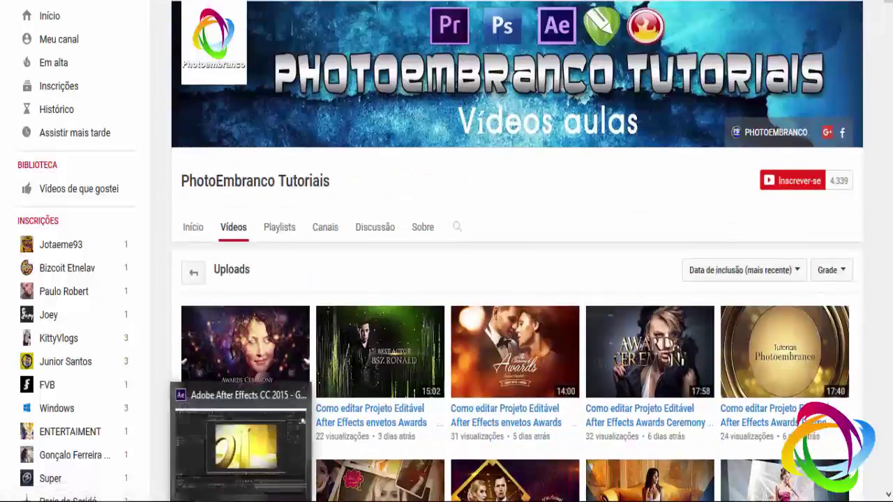
key("alt+Tab")
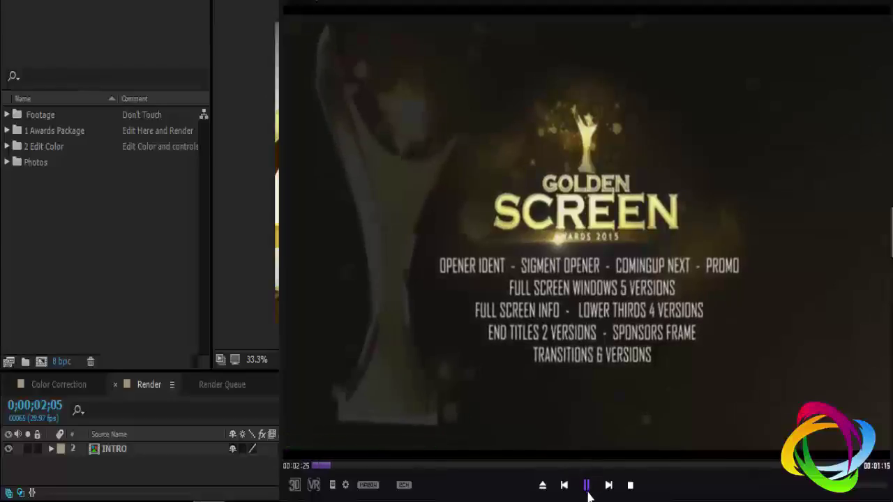
left_click(351, 467)
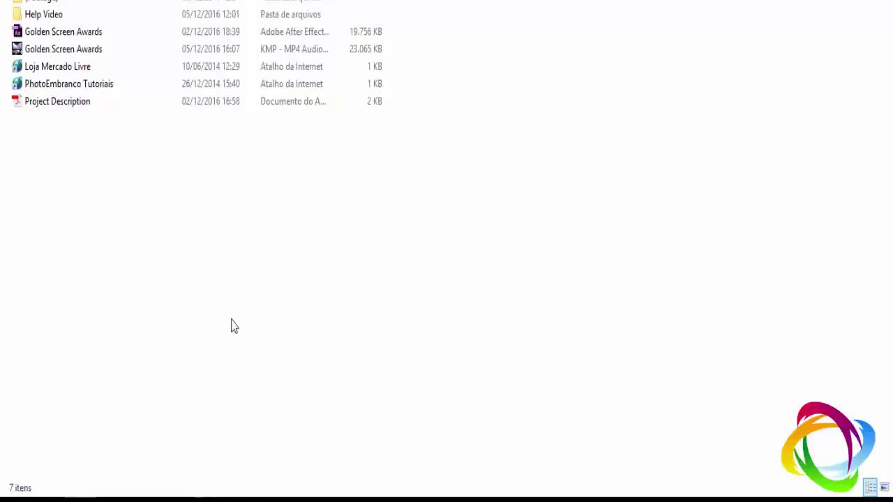
left_click(81, 53)
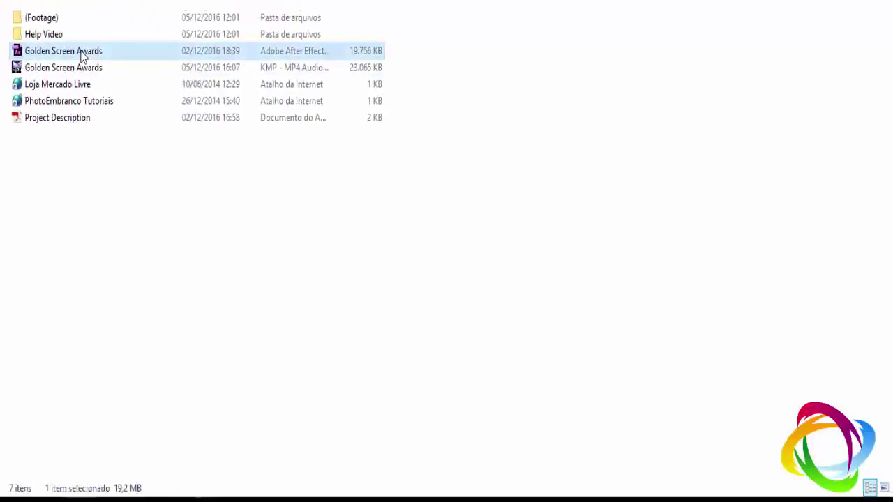
left_click(62, 217)
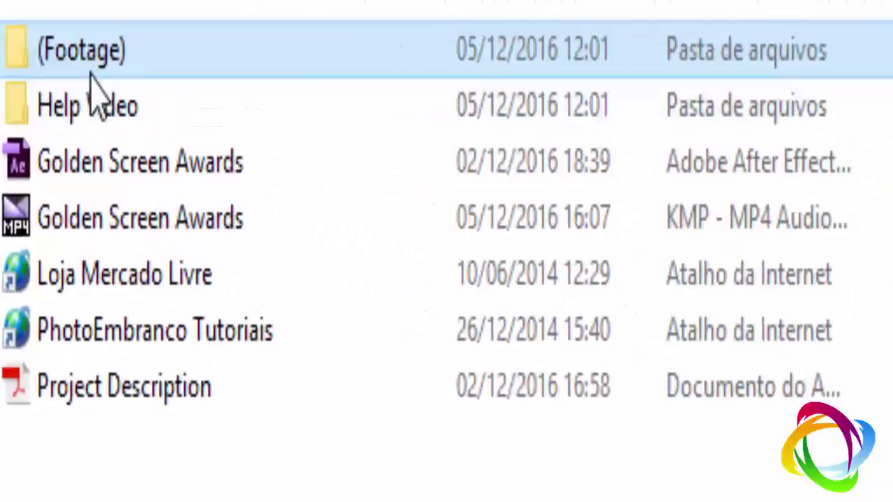
double_click(90, 64)
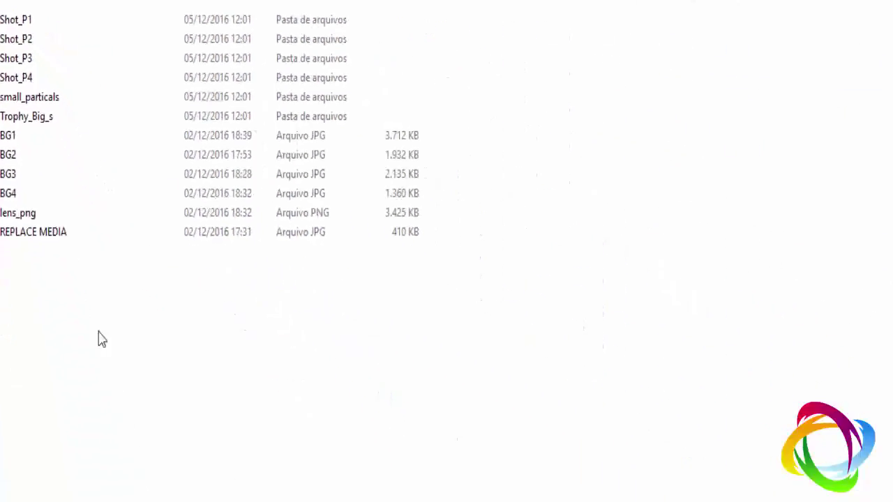
key("BackSpace")
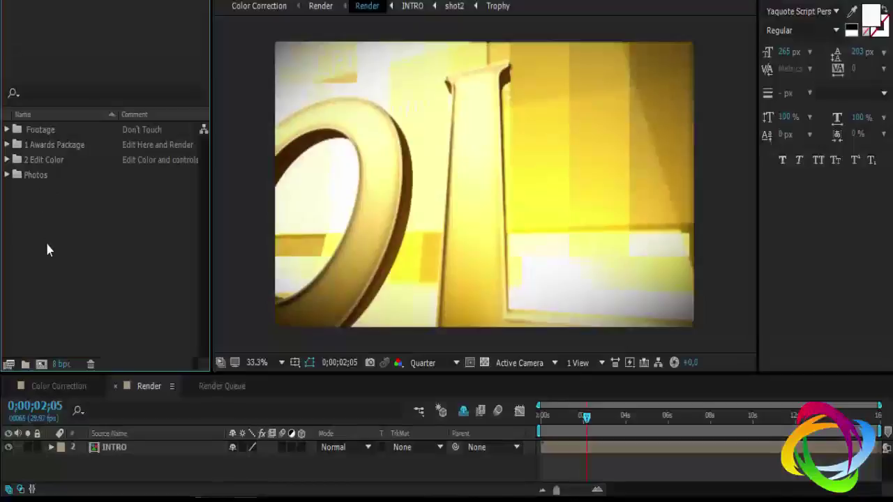
- Expand the Footage folder and inspect BG1.jpg, BG4.jpg and lens_png.png
left_click(42, 130)
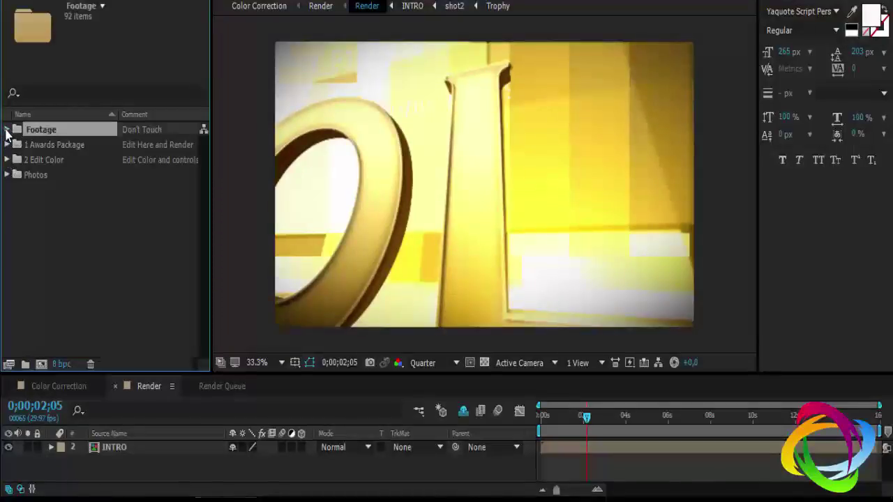
left_click(8, 130)
left_click(51, 220)
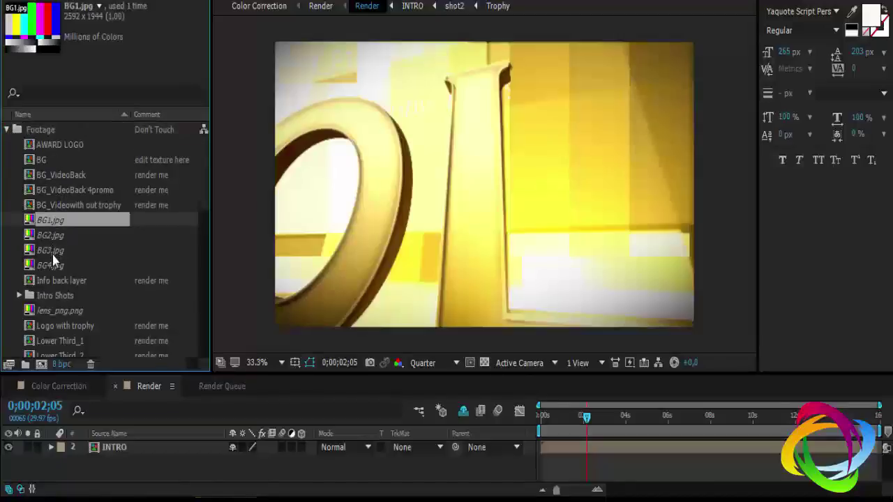
left_click(51, 267)
left_click(58, 313)
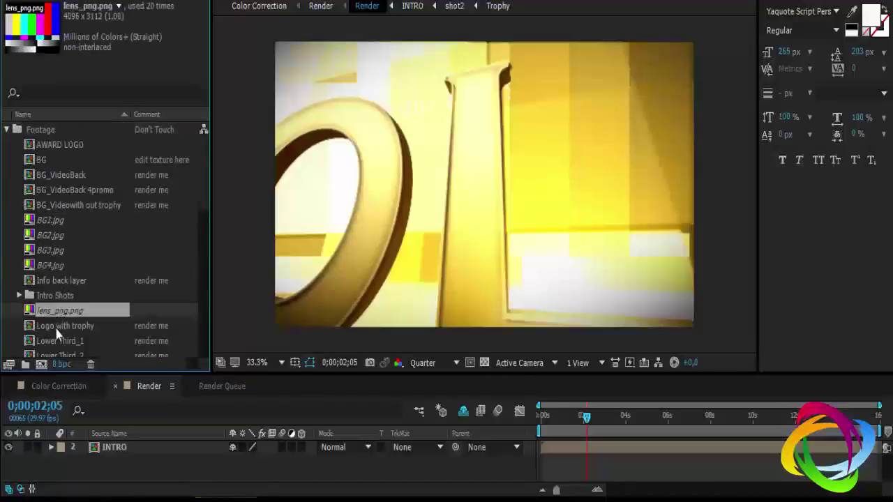
- Scroll down to inspect the TROPHY PNG sequence, then scroll back up
scroll(58, 325, "down", 5)
scroll(58, 327, "down", 1)
scroll(56, 321, "down", 1)
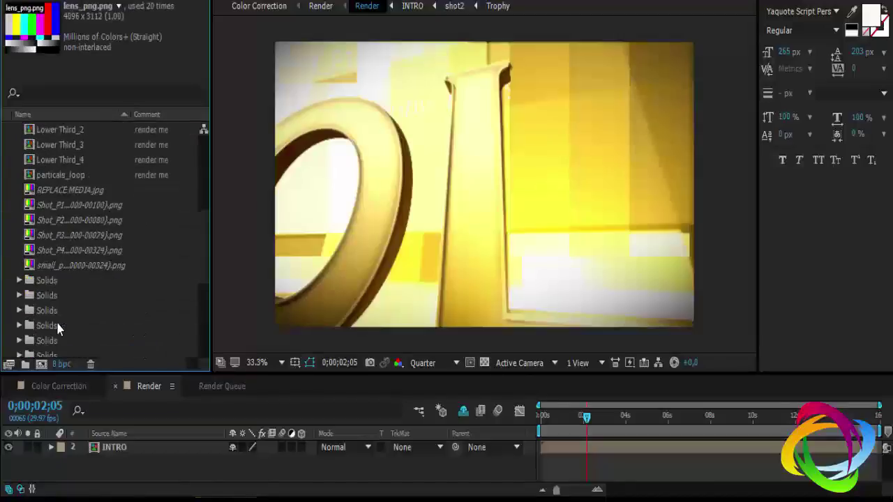
scroll(56, 319, "down", 3)
scroll(59, 310, "down", 1)
left_click(58, 300)
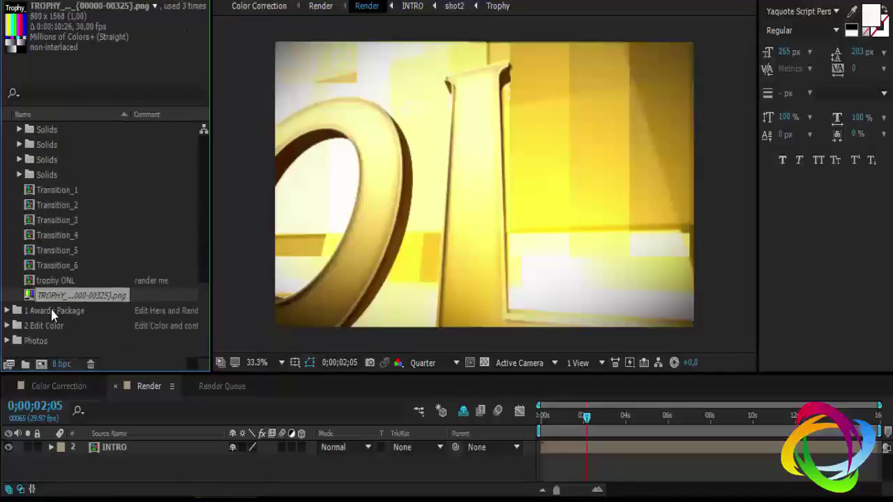
scroll(51, 316, "up", 3)
scroll(51, 316, "up", 3)
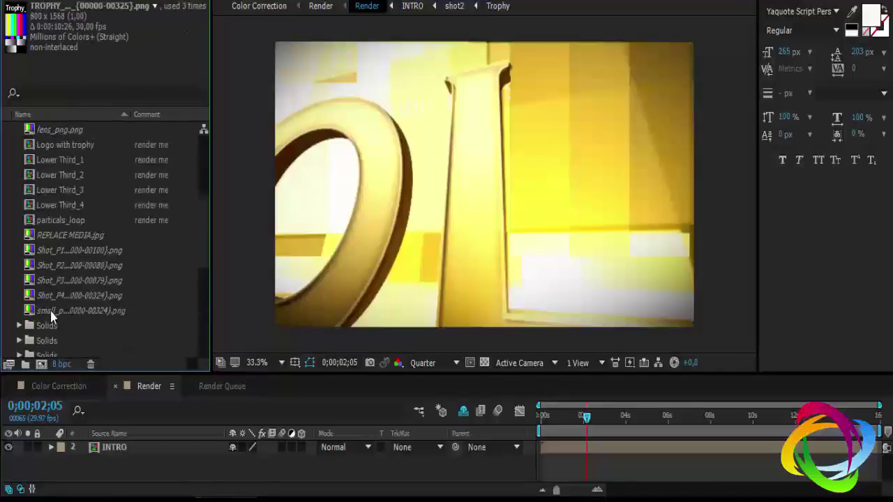
scroll(51, 316, "up", 4)
- Collapse Footage and open the Import File dialog from empty Project panel space
left_click(6, 132)
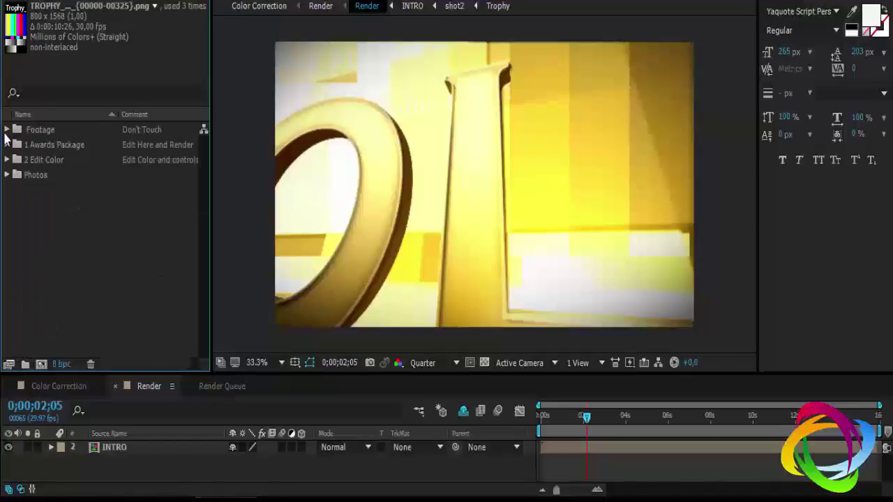
left_click(48, 266)
double_click(49, 268)
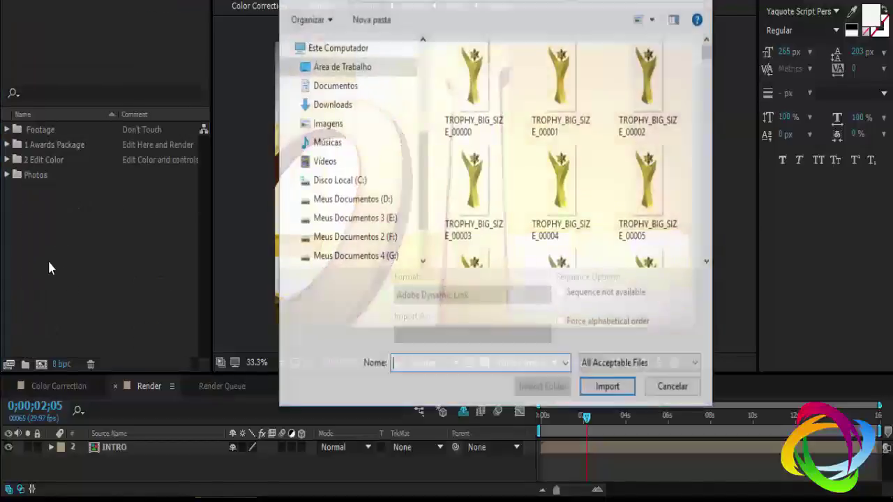
- Browse up to the template folder and select (Footage), then cancel the import
left_click(342, 5)
left_click(340, 6)
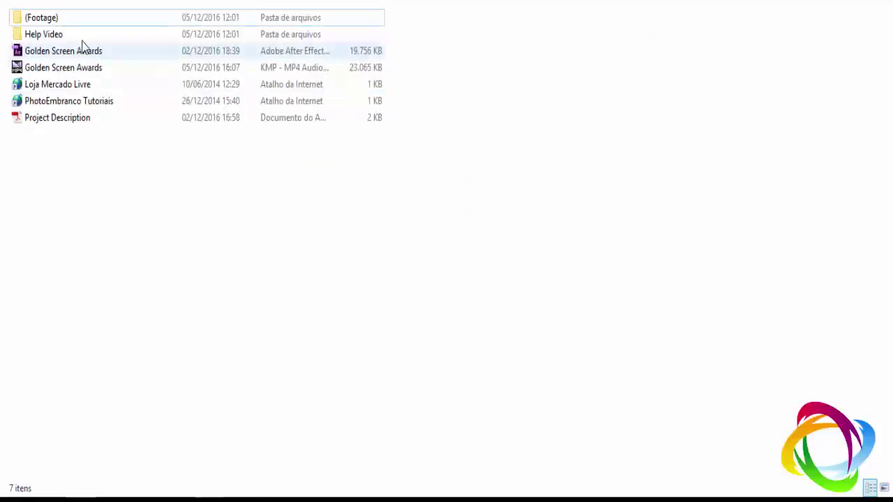
left_click(40, 21)
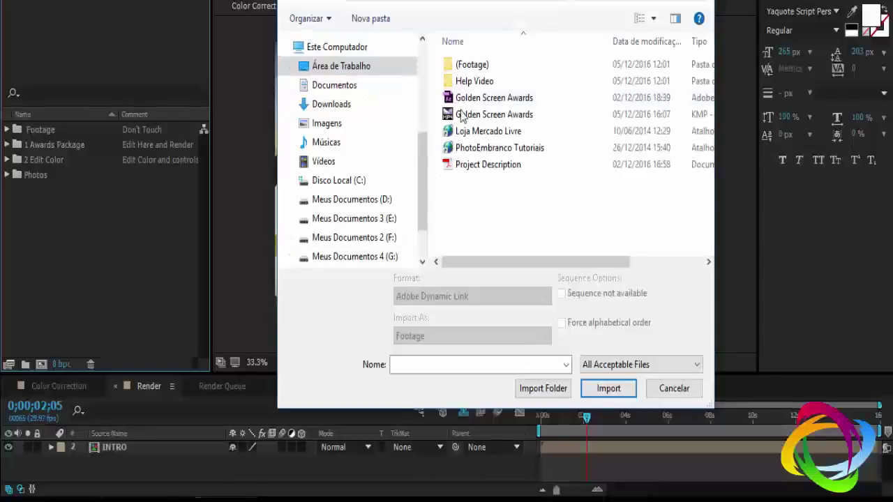
left_click(454, 68)
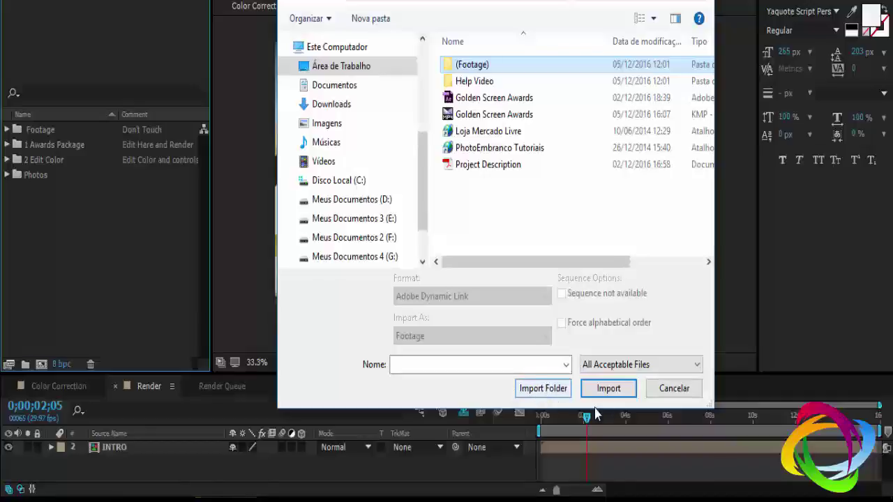
left_click(680, 390)
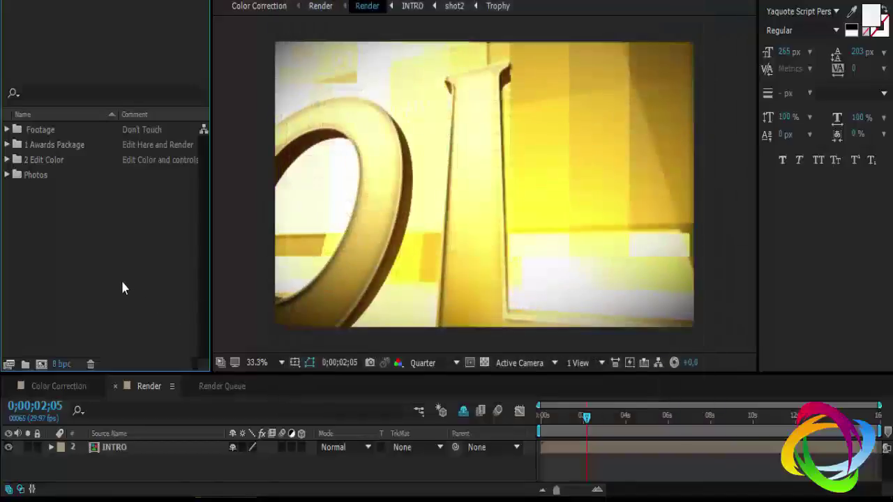
double_click(77, 281)
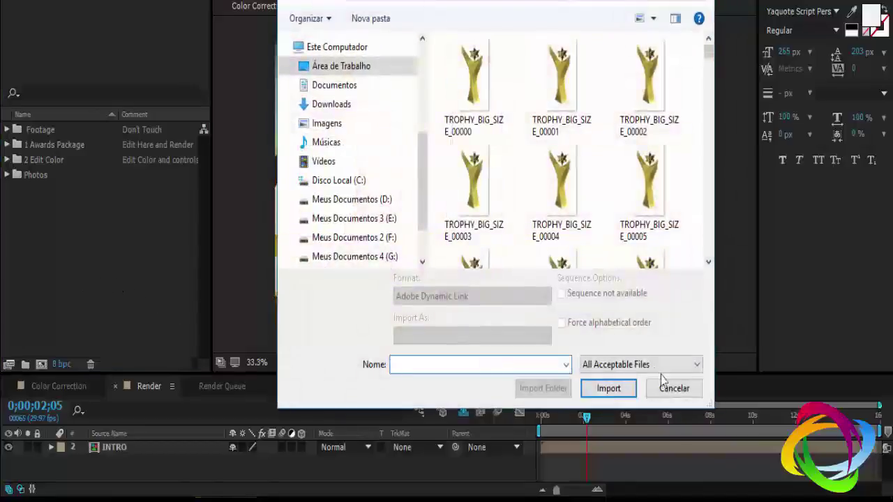
left_click(664, 385)
- Dismiss the File menu without importing and reopen the Import File dialog
left_click(21, 2)
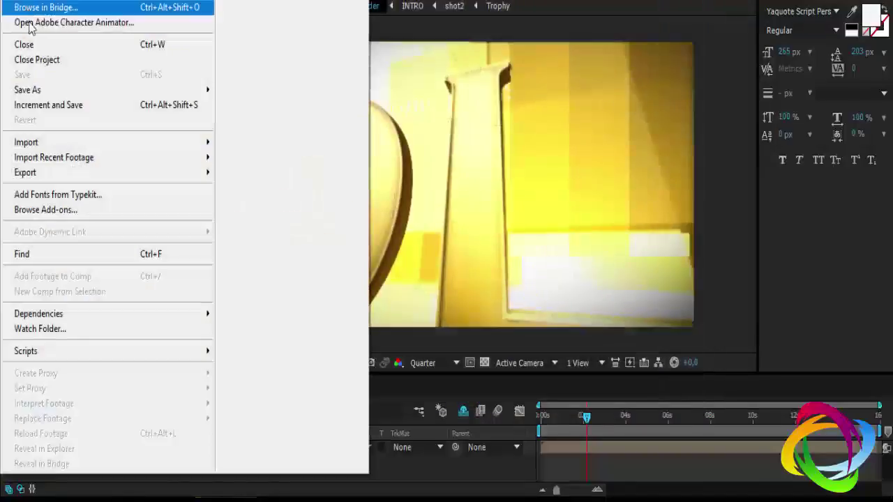
mouse_move(41, 144)
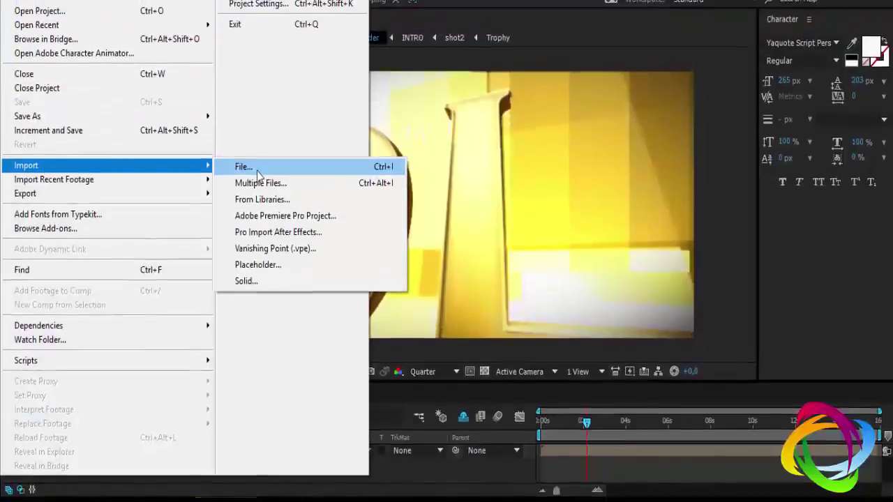
key("Escape")
key("Escape")
left_click(30, 283)
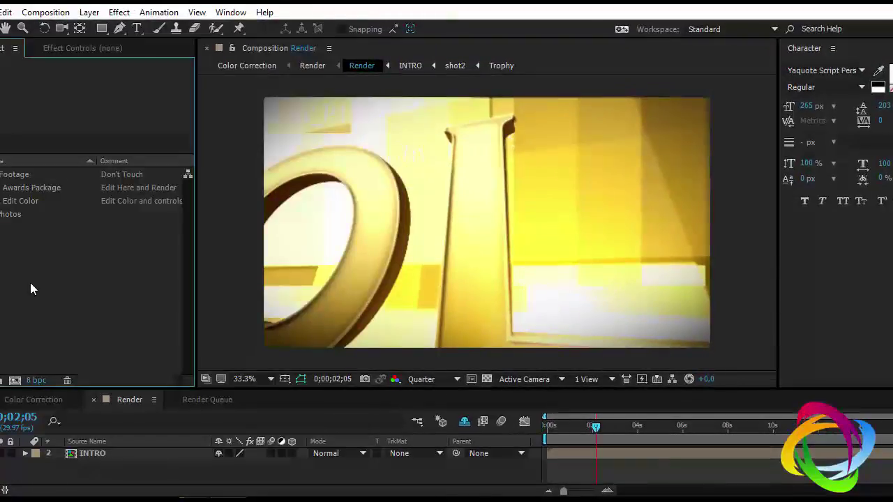
double_click(30, 282)
- Go up to the template folder and import the whole (Footage) folder
left_click(332, 54)
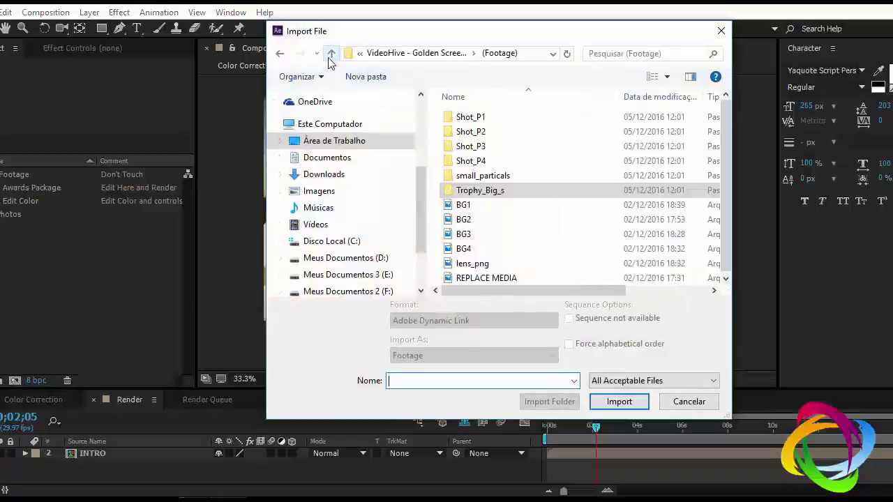
left_click(330, 55)
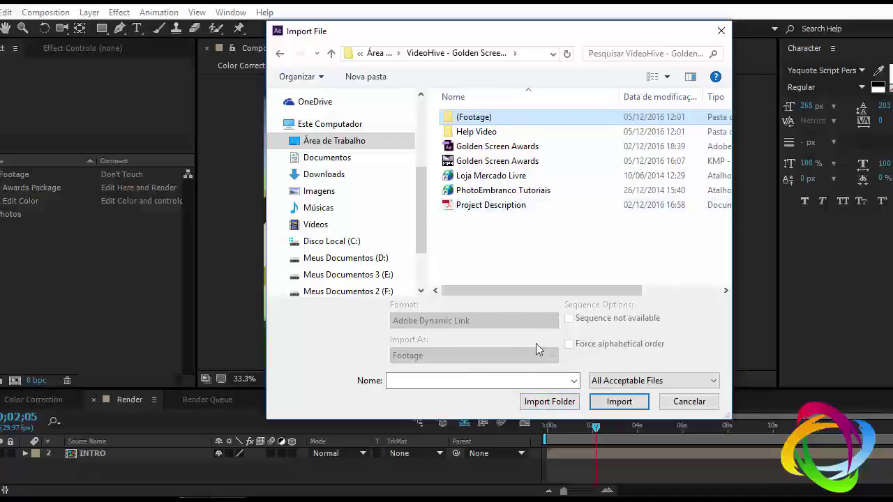
left_click(535, 404)
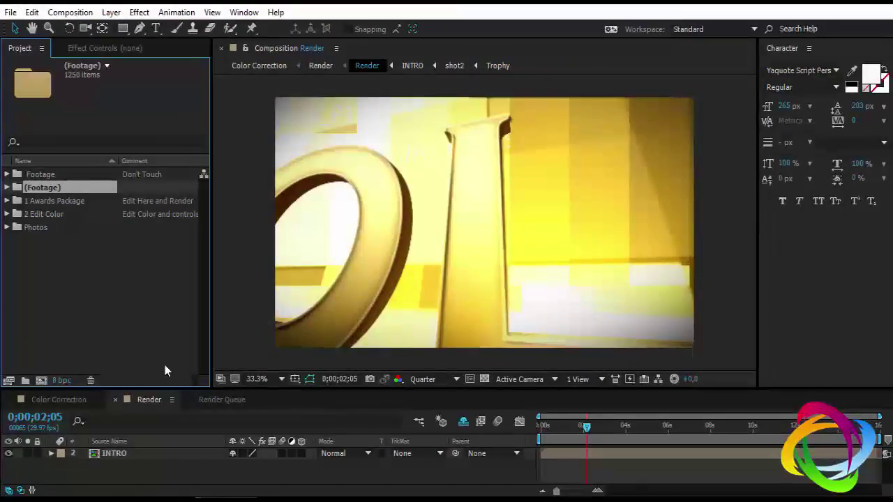
left_click(122, 297)
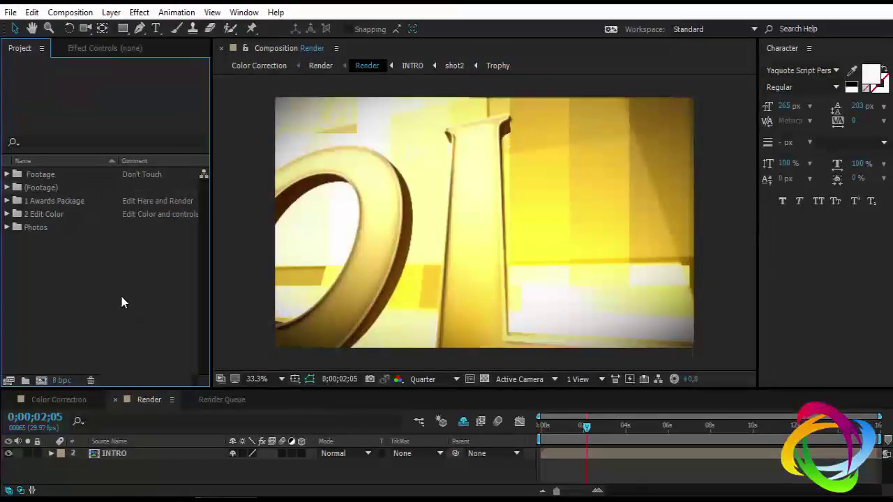
- Compare the imported (Footage) folder and its 1250 items with the original Footage folder
left_click(41, 188)
left_click(56, 175)
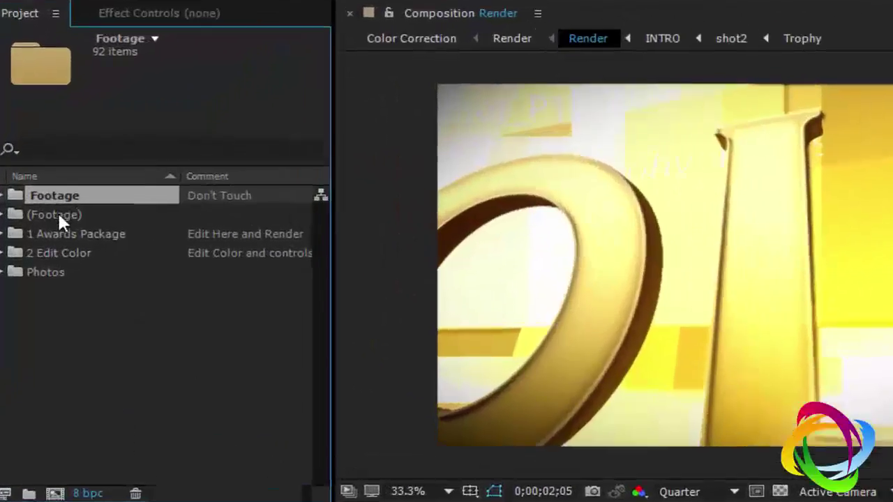
left_click(32, 189)
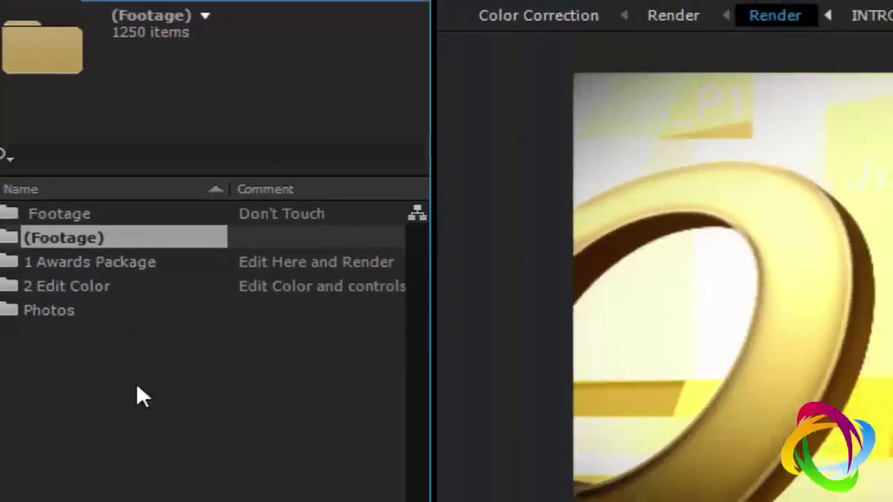
left_click(139, 396)
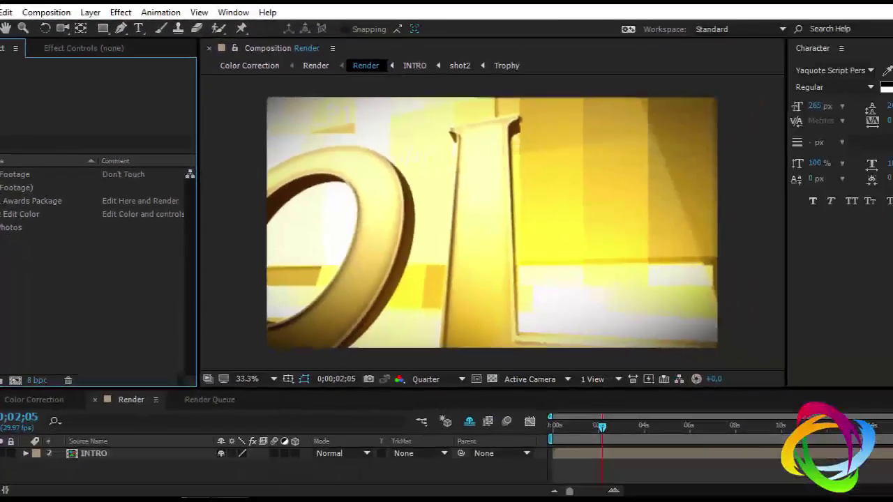
- Expand (Footage) and select BG1.jpg through REPLACE MEDIA.jpg, all six files
left_click(1, 187)
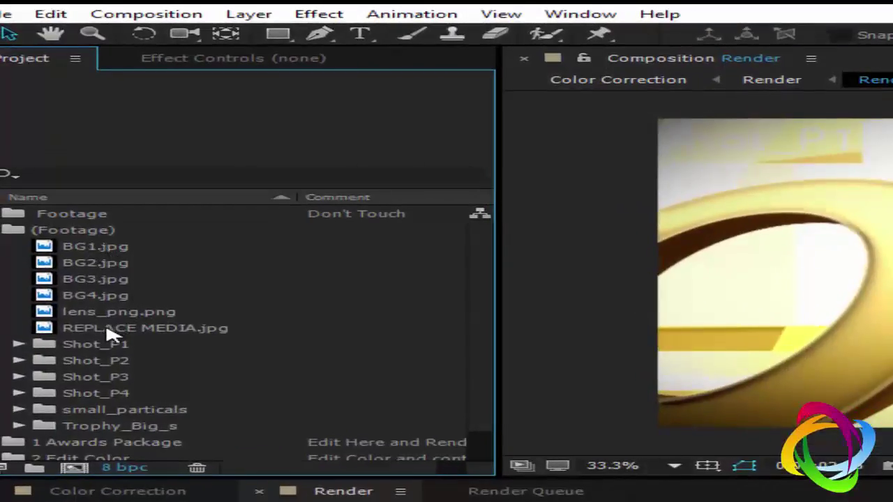
left_click(112, 328)
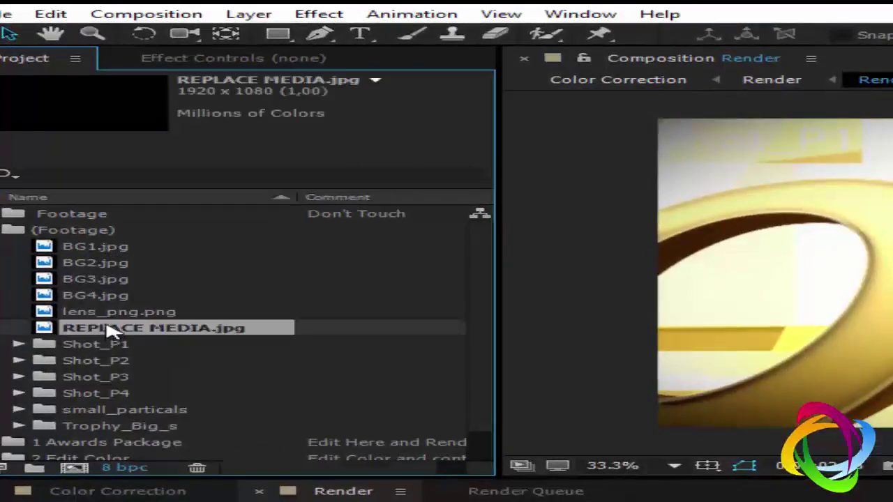
left_click(70, 252)
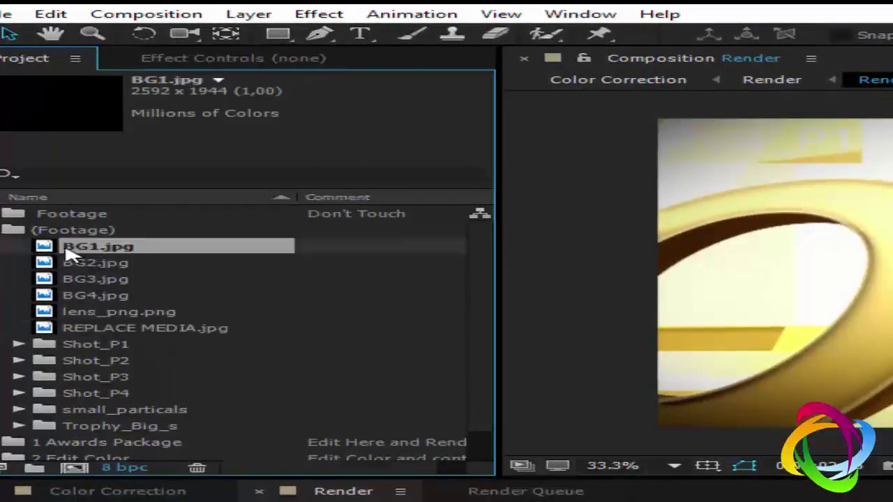
left_click(110, 332, "shift")
scroll(38, 332, "down", 1)
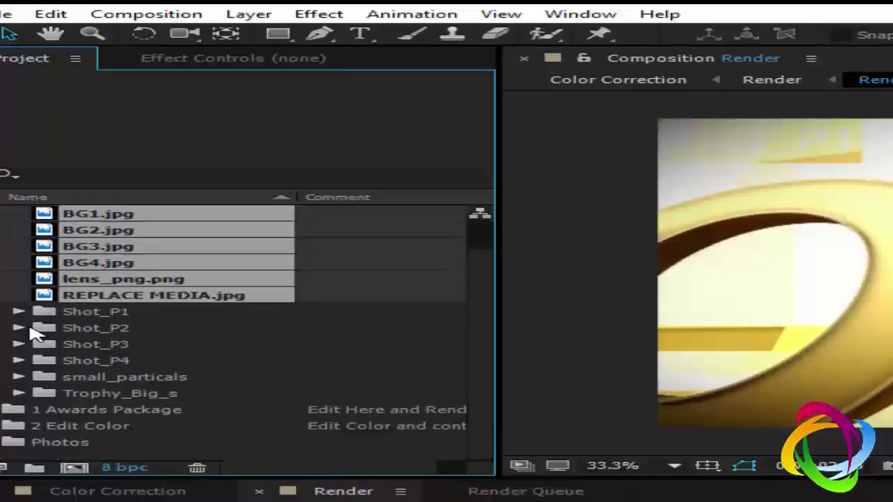
scroll(36, 334, "up", 1)
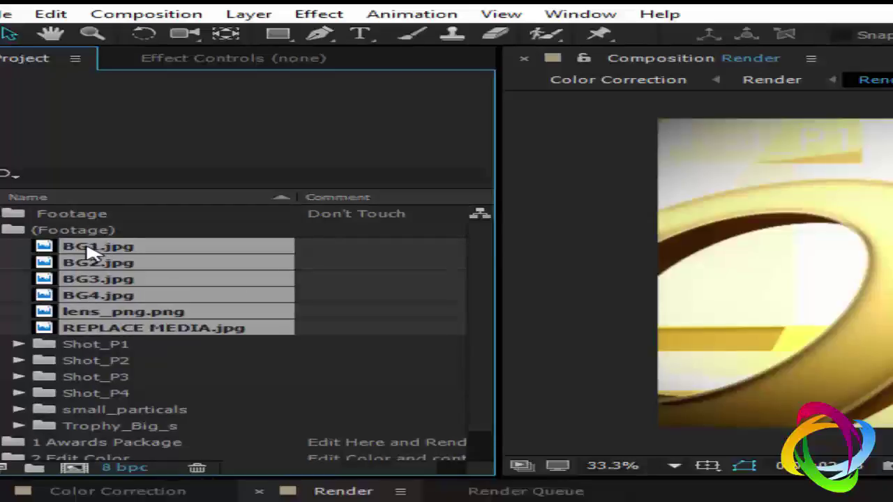
- Move the six files into Footage and select the missing BG1–BG4.jpg and lens_png.png copies
left_click_drag(91, 253, 55, 219)
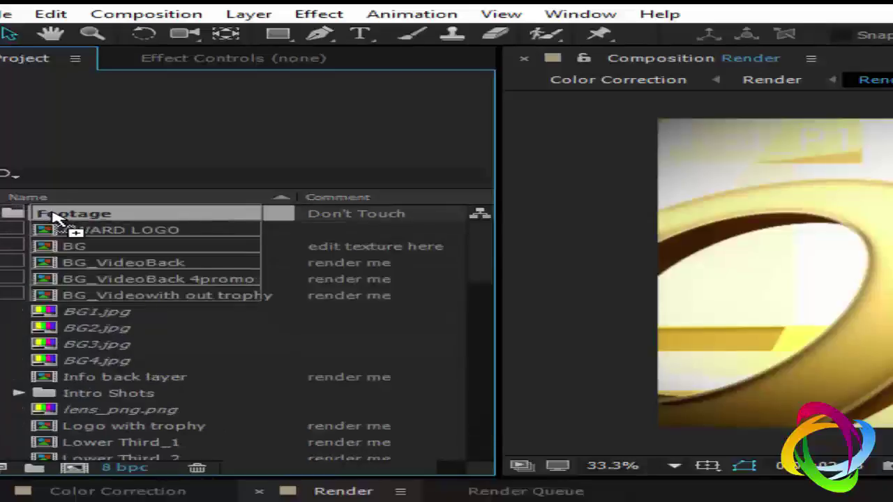
left_click_drag(55, 220, 56, 219)
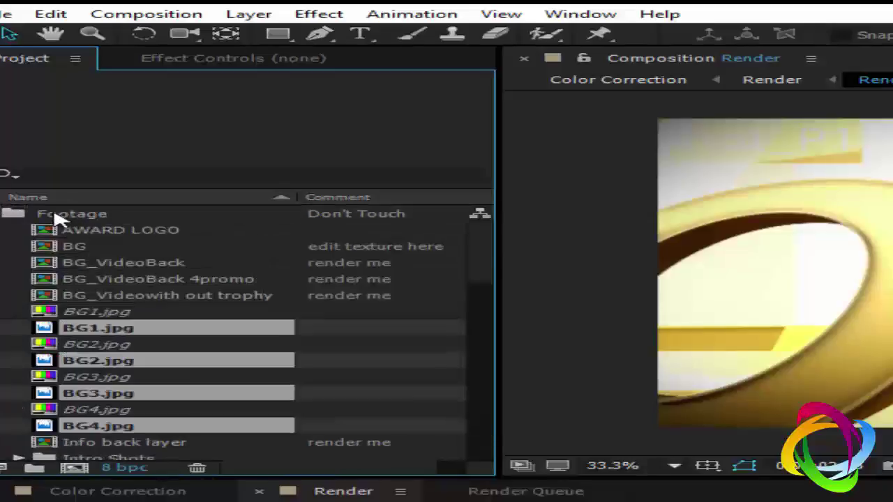
left_click(104, 316)
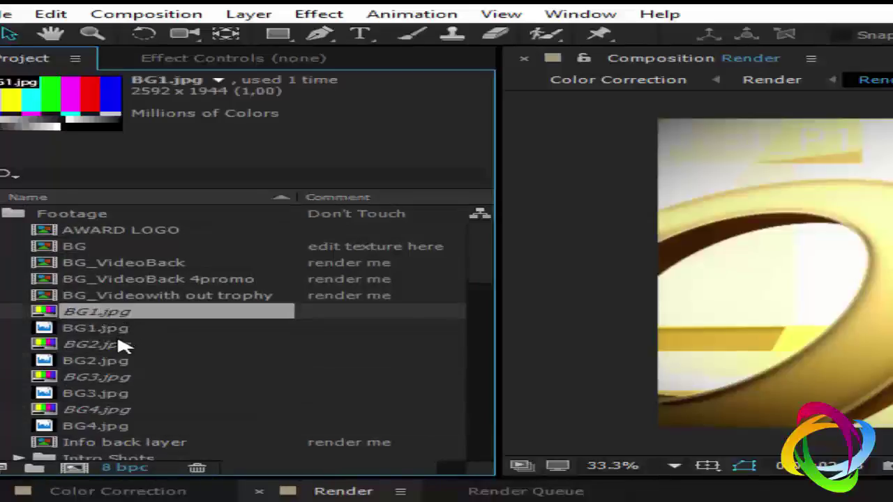
left_click(93, 344, "ctrl")
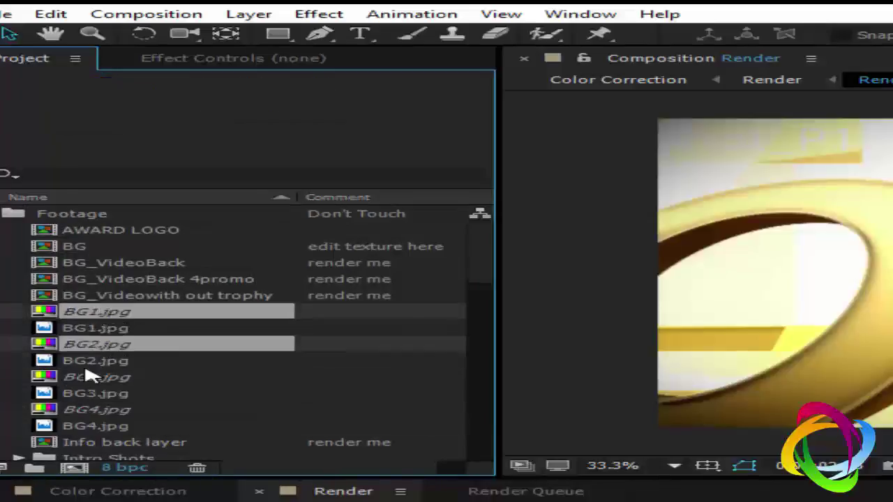
left_click(101, 378, "ctrl")
left_click(98, 409, "ctrl")
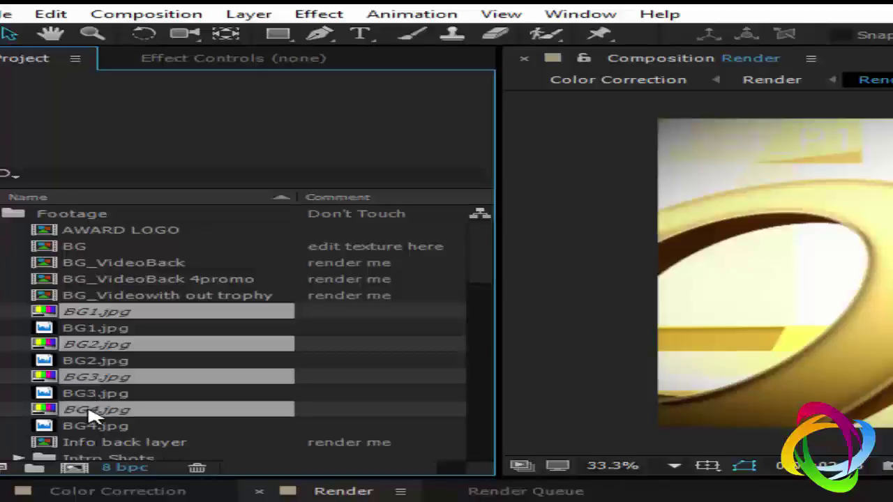
scroll(205, 410, "down", 2)
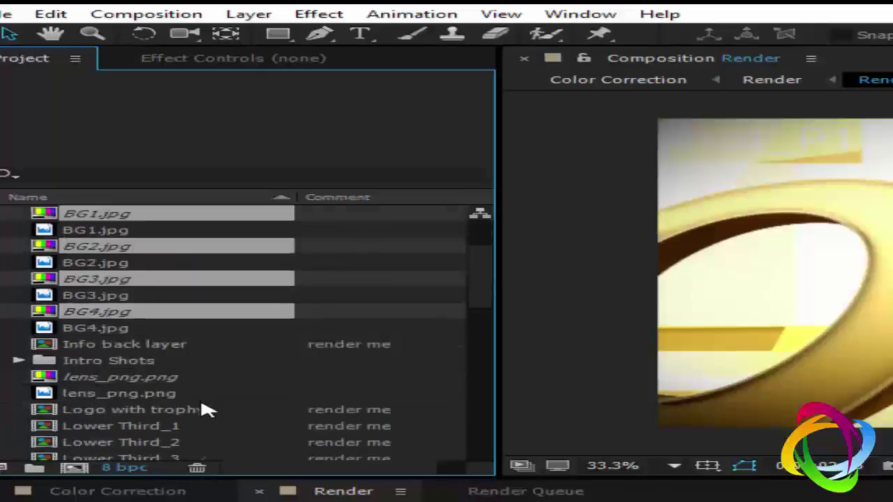
left_click(112, 383, "ctrl")
- Delete the selected missing copies and select the missing REPLACE MEDIA.jpg item
key("Delete")
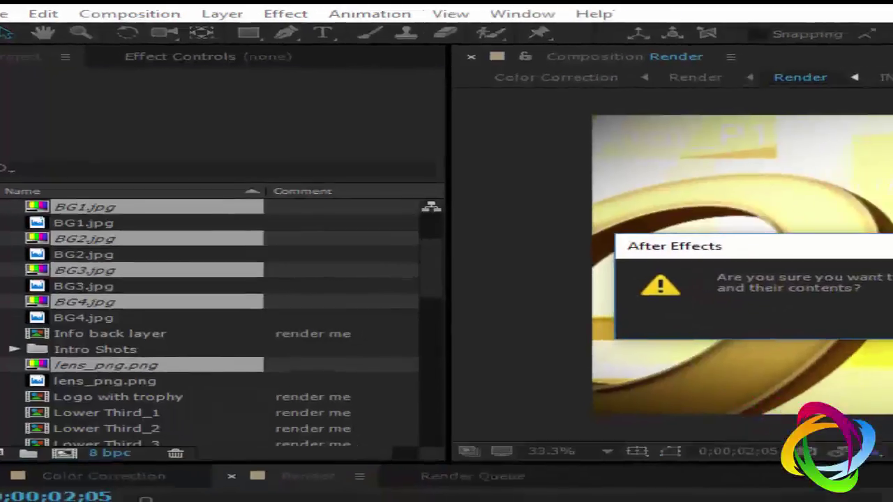
key("Return")
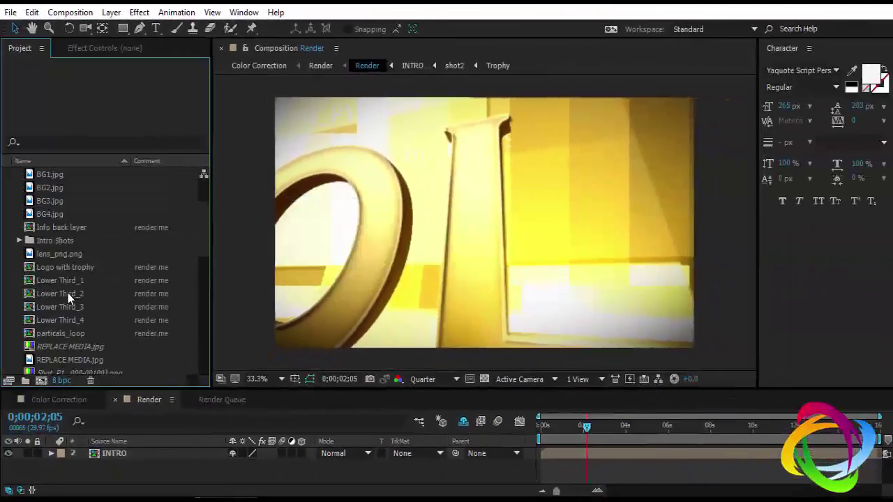
scroll(68, 293, "down", 1)
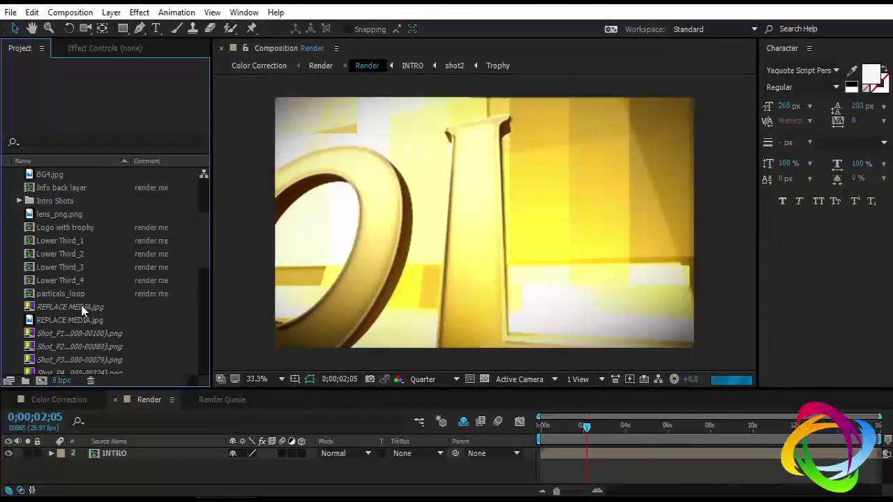
left_click(80, 307)
scroll(85, 319, "down", 2)
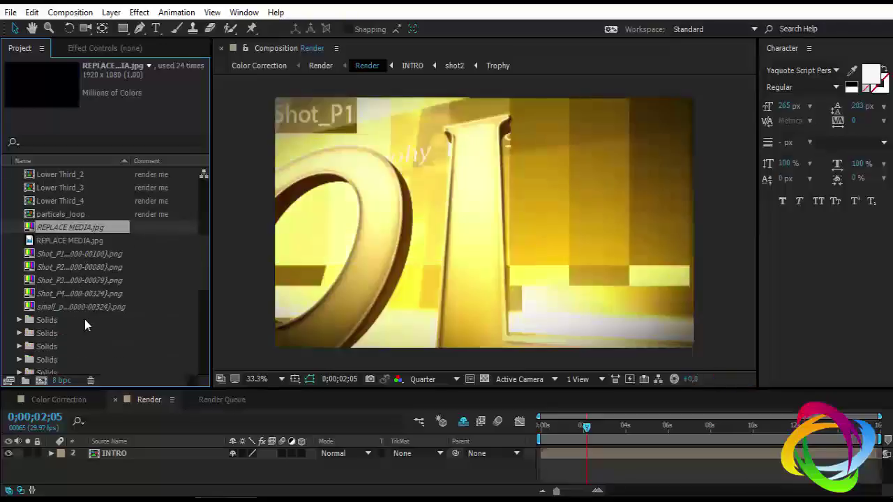
scroll(84, 319, "up", 3)
scroll(85, 319, "up", 2)
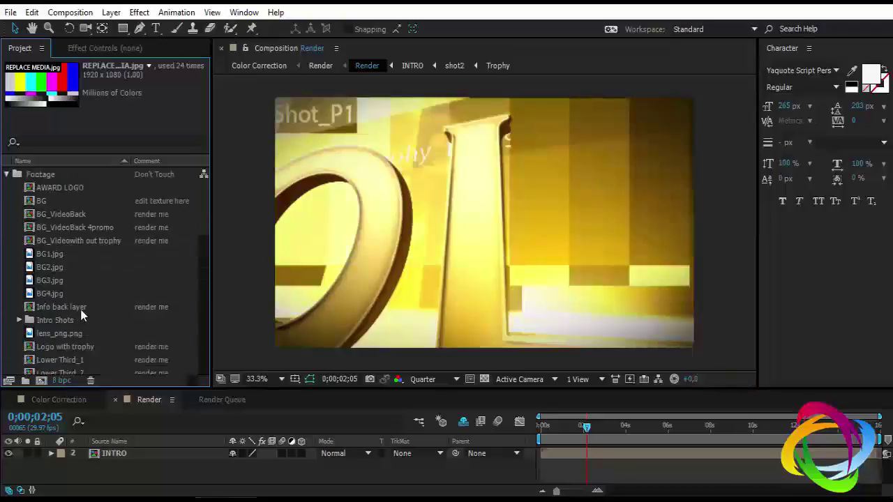
left_click(7, 176)
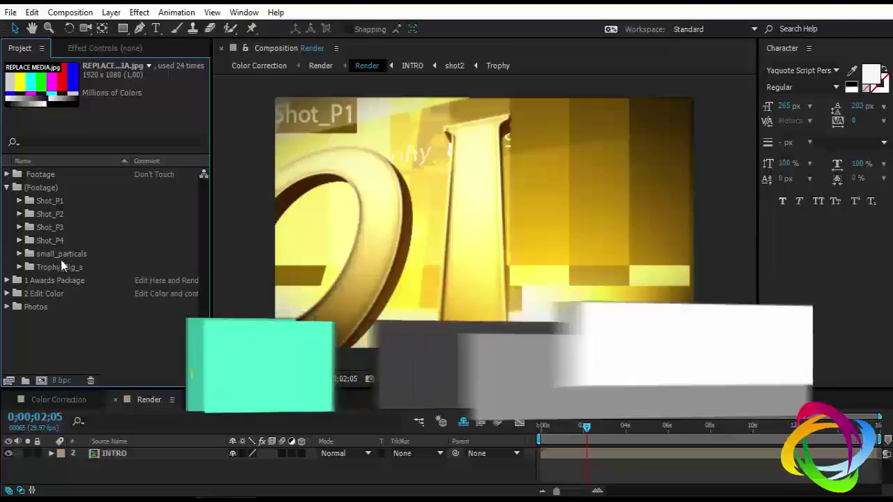
left_click(7, 189)
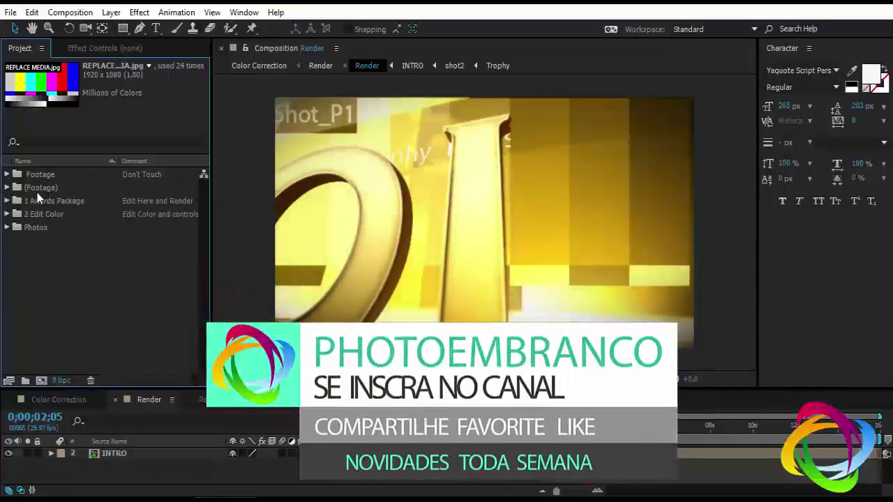
left_click(9, 189)
left_click(7, 189)
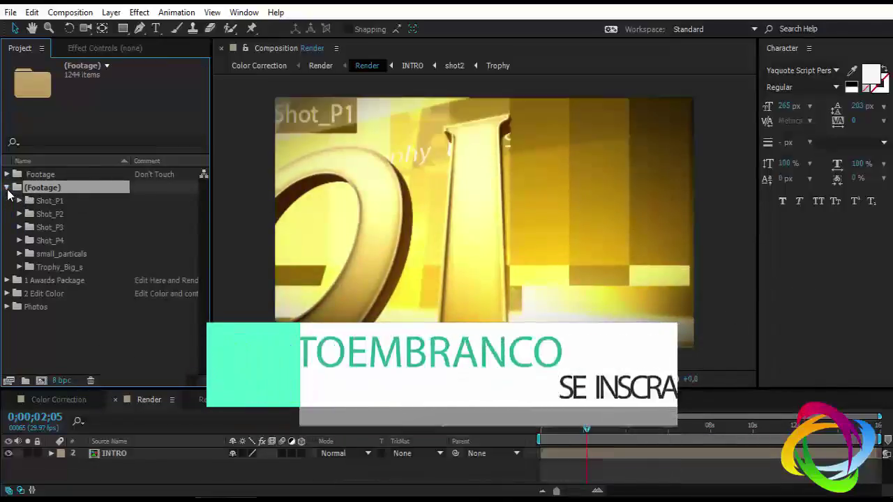
left_click(8, 189)
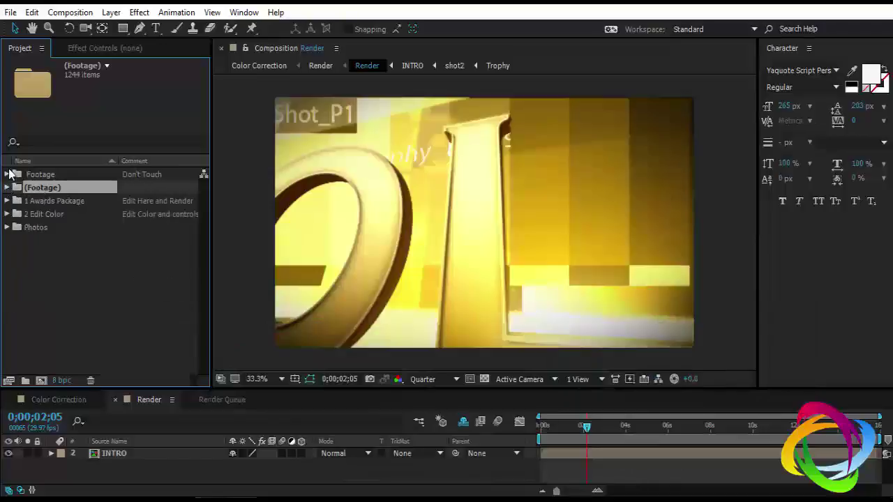
left_click(43, 270)
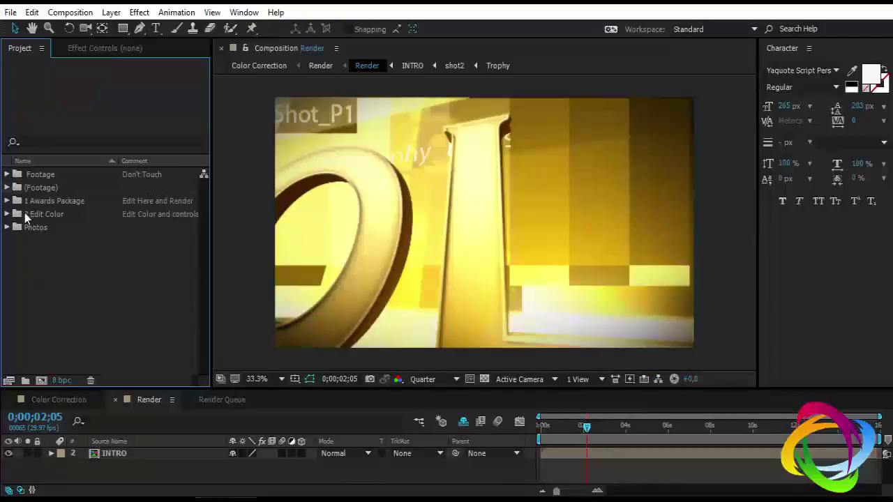
left_click(33, 188)
left_click(40, 260)
left_click(48, 190)
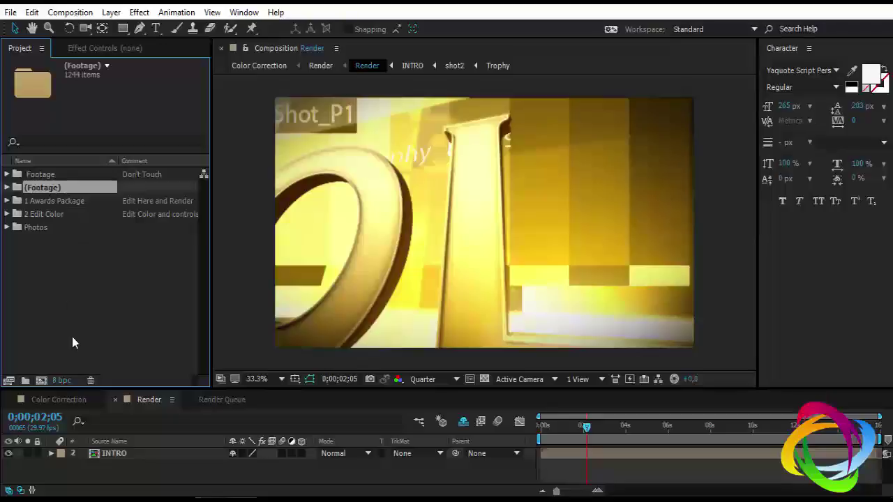
left_click(8, 186)
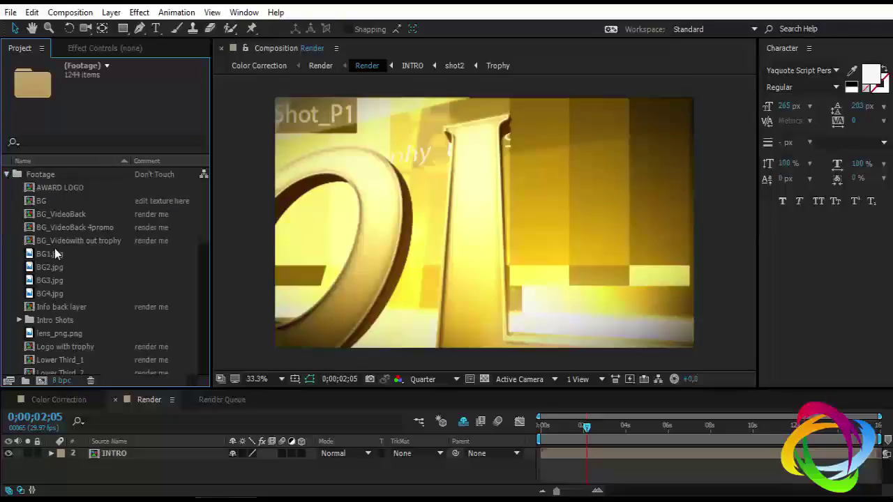
scroll(79, 316, "down", 5)
scroll(76, 317, "down", 3)
left_click(56, 320)
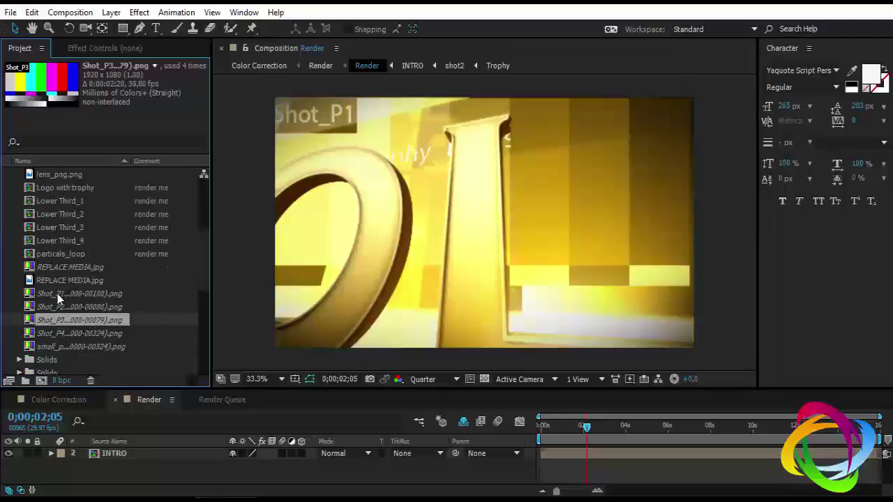
scroll(51, 273, "up", 4)
scroll(39, 274, "up", 1)
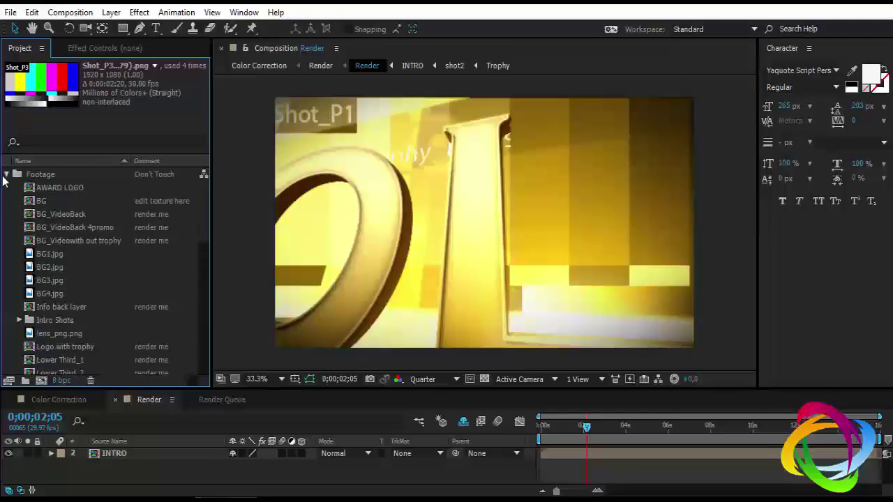
left_click(6, 174)
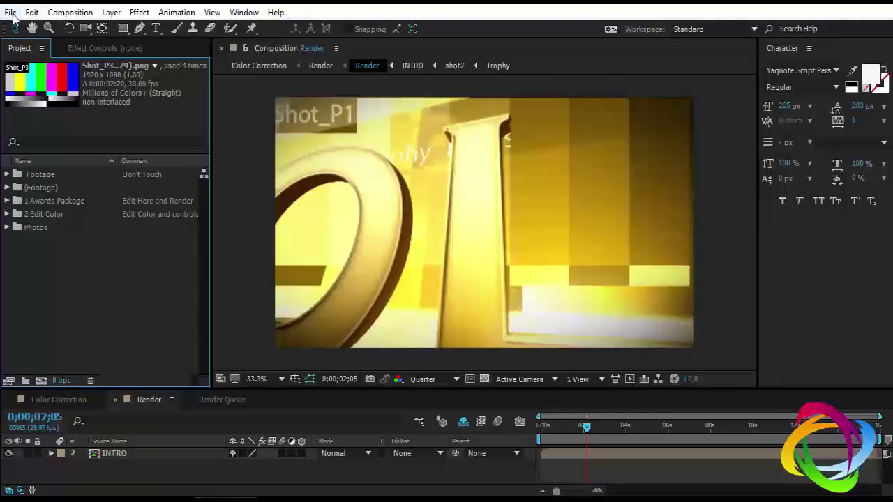
- Open Import File, check the (Footage) folder on disk, and cancel
double_click(58, 299)
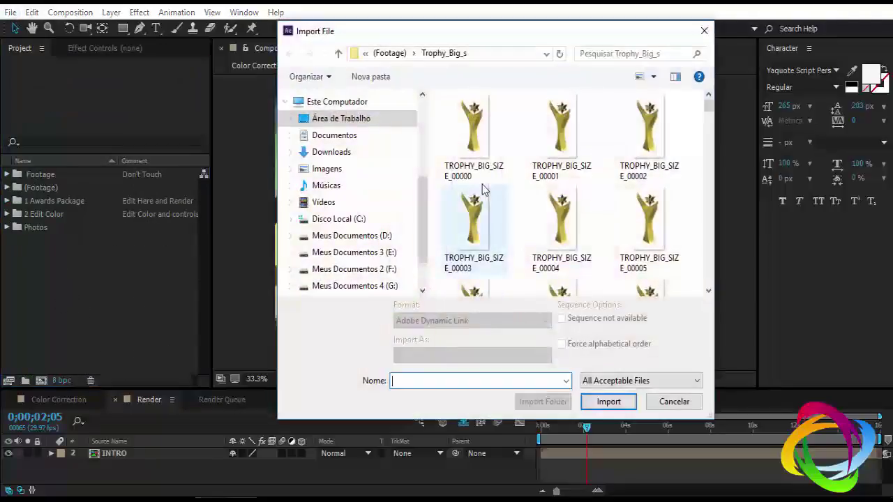
left_click(338, 53)
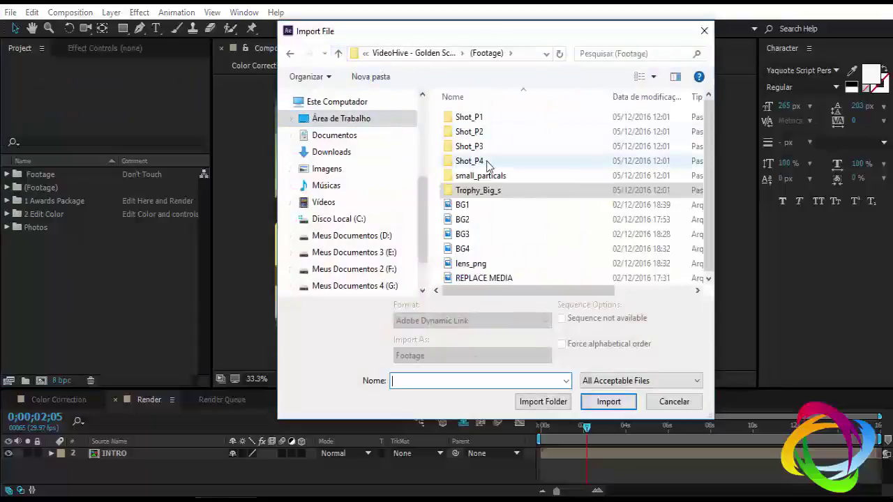
left_click(674, 401)
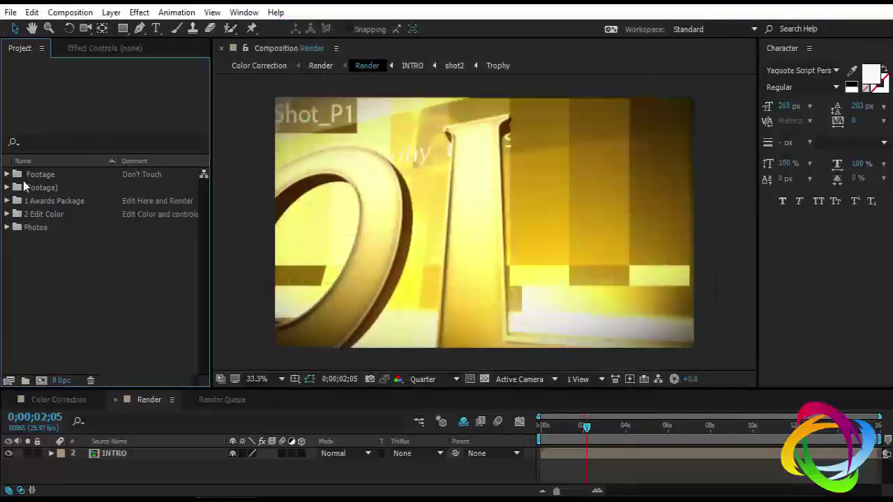
- Expand Footage, inspect the missing Shot_P2 and small_particals items, then collapse it
left_click(7, 174)
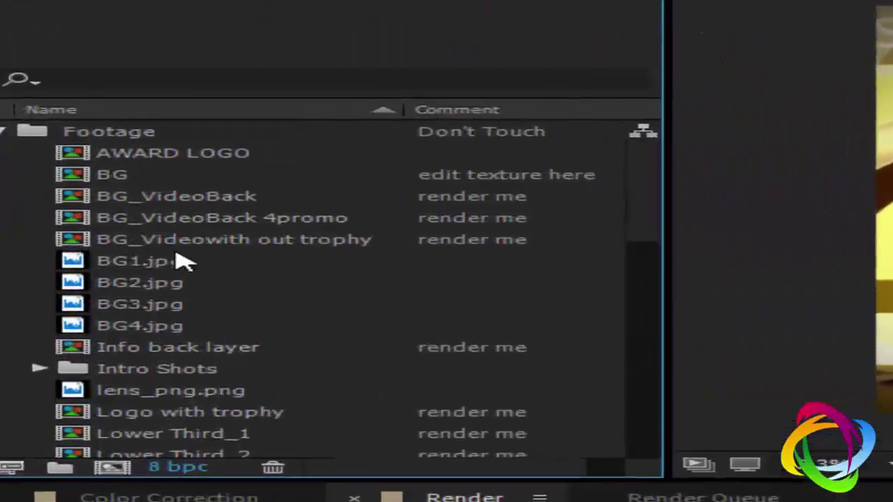
scroll(70, 231, "down", 3)
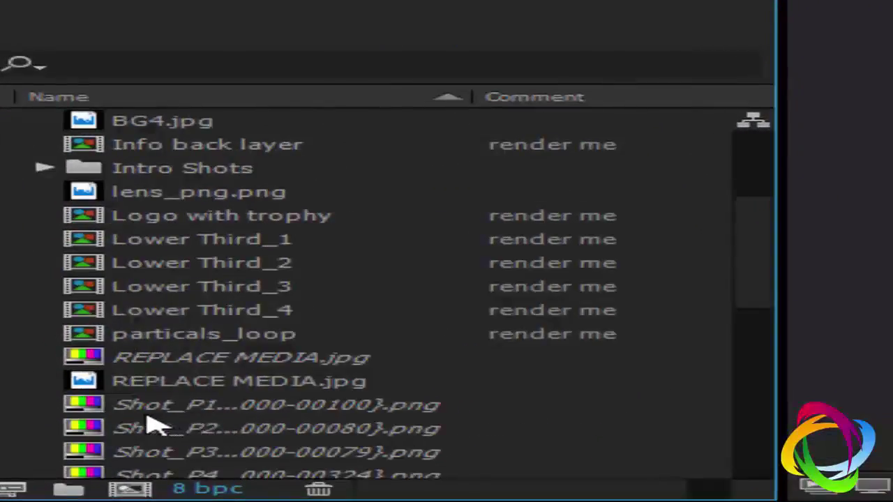
left_click(185, 433)
scroll(237, 434, "down", 2)
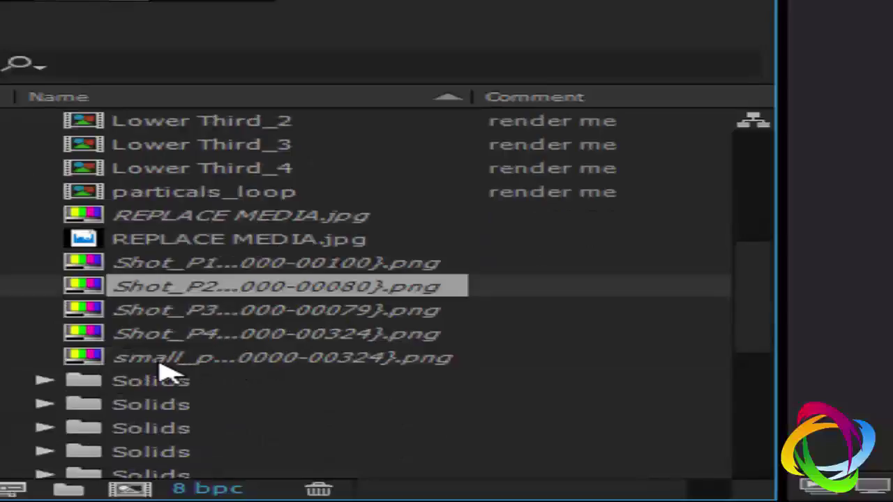
left_click(205, 363)
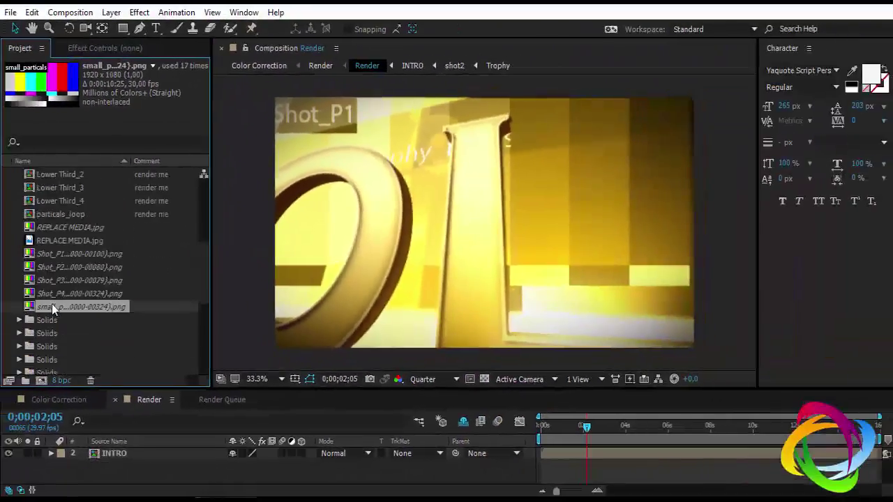
scroll(55, 307, "down", 3)
scroll(46, 272, "up", 10)
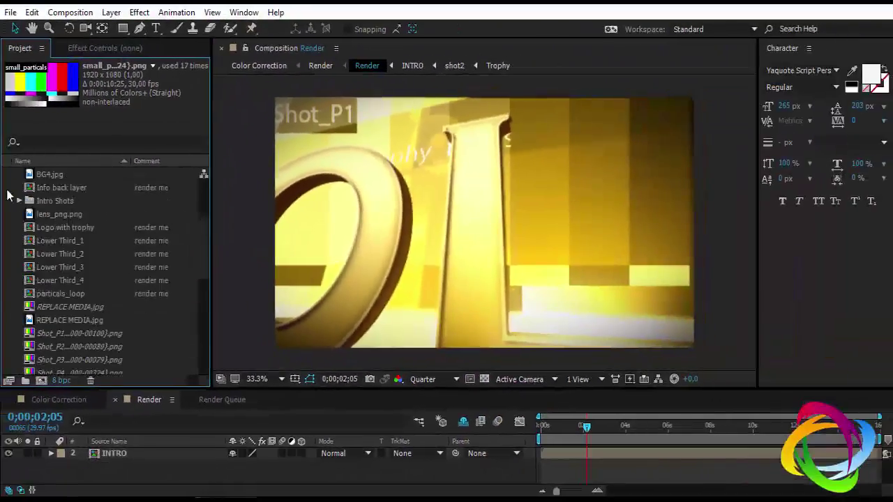
left_click(6, 179)
- Import Shot_P1 as a PNG sequence from its first frame Shot_P1_00000
double_click(62, 279)
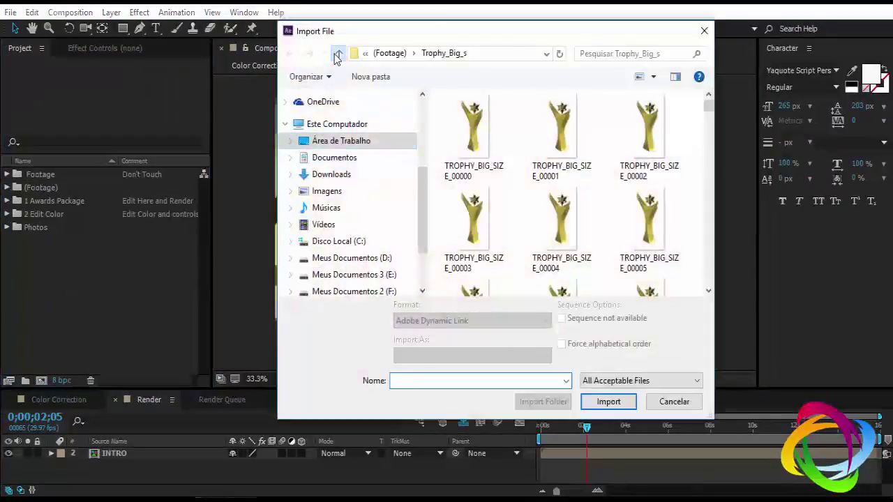
left_click(337, 55)
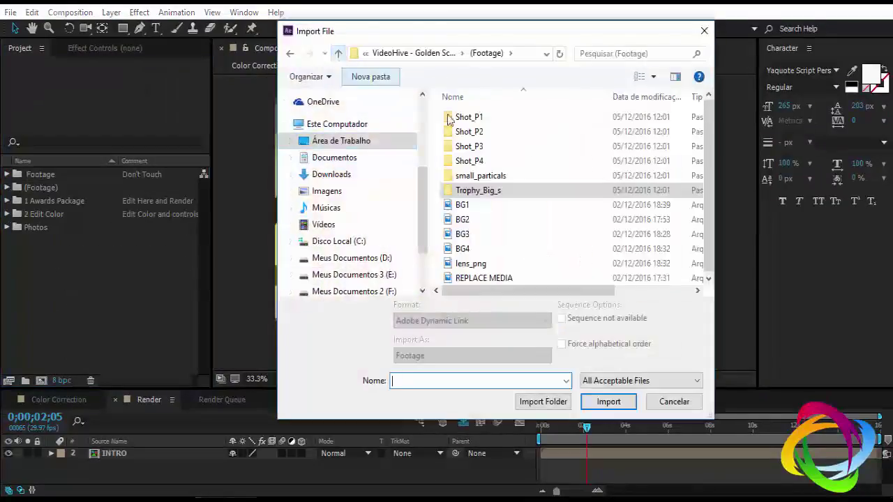
left_click(481, 119)
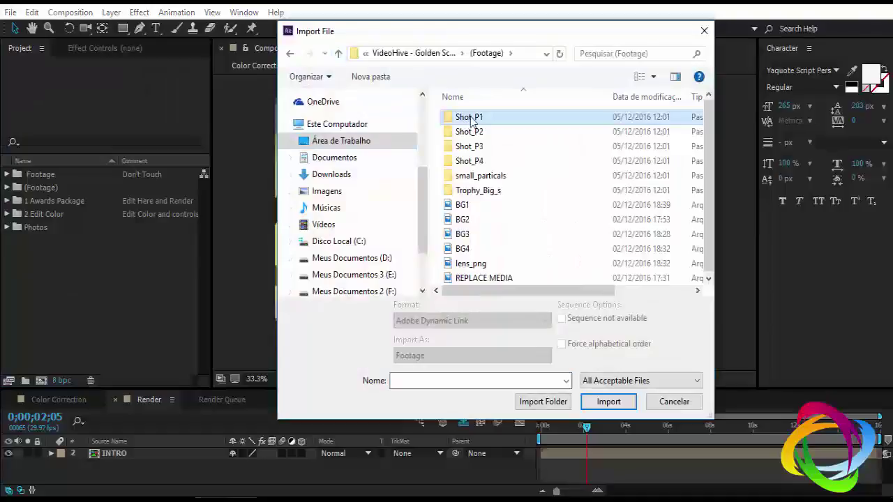
double_click(473, 119)
left_click(470, 118)
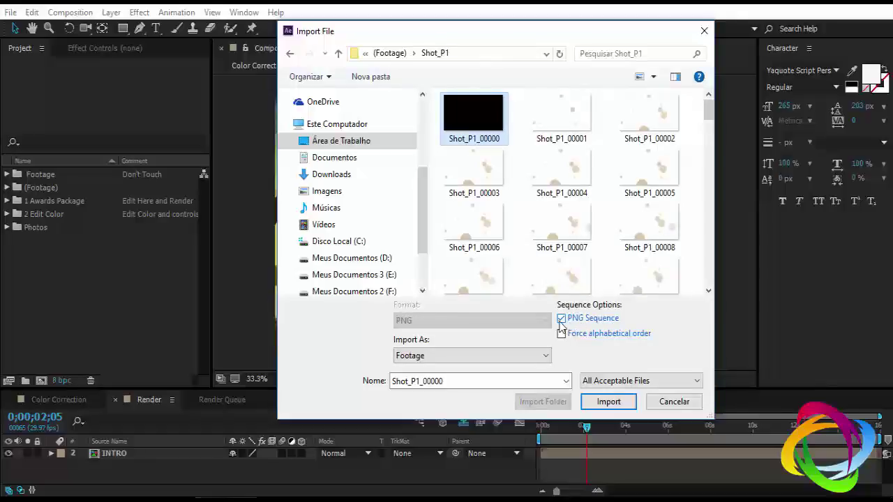
left_click(561, 319)
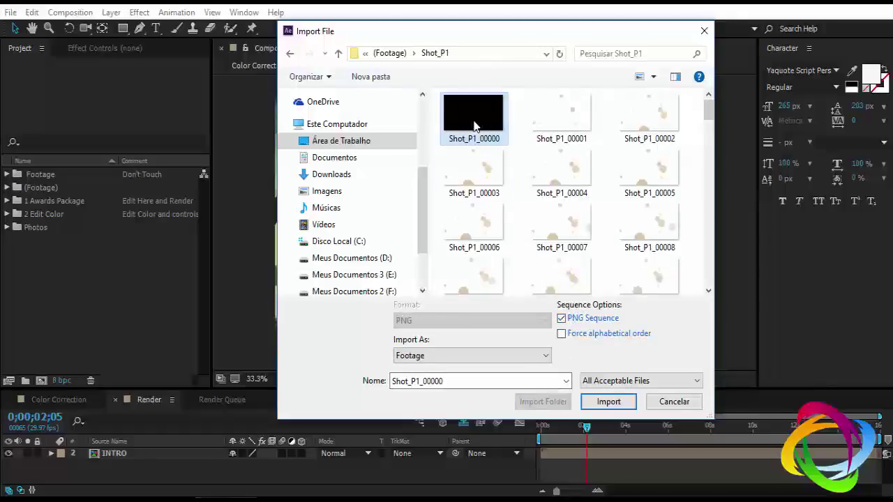
left_click(611, 403)
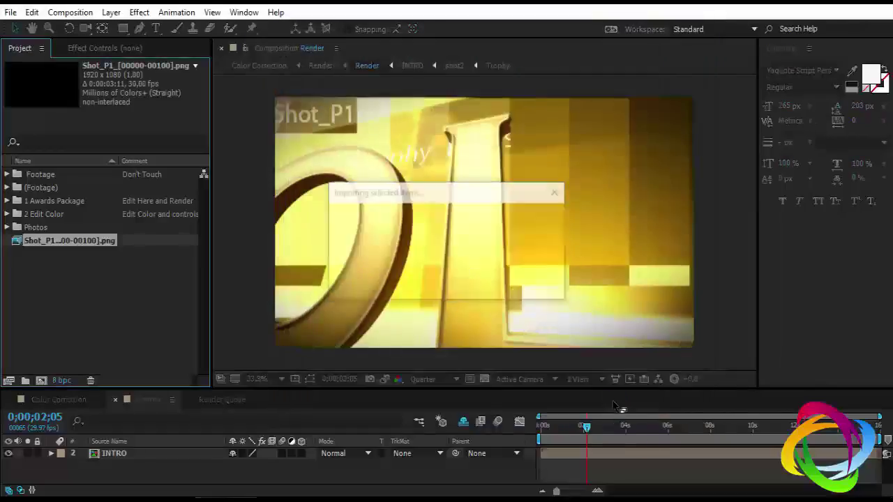
- Import the Shot_P2 sequence starting from Shot_P2_00000
double_click(46, 297)
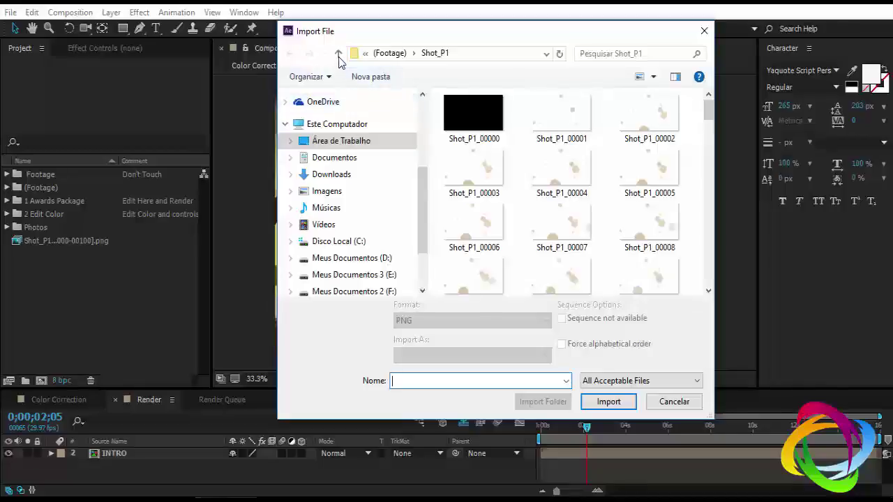
left_click(338, 54)
double_click(467, 138)
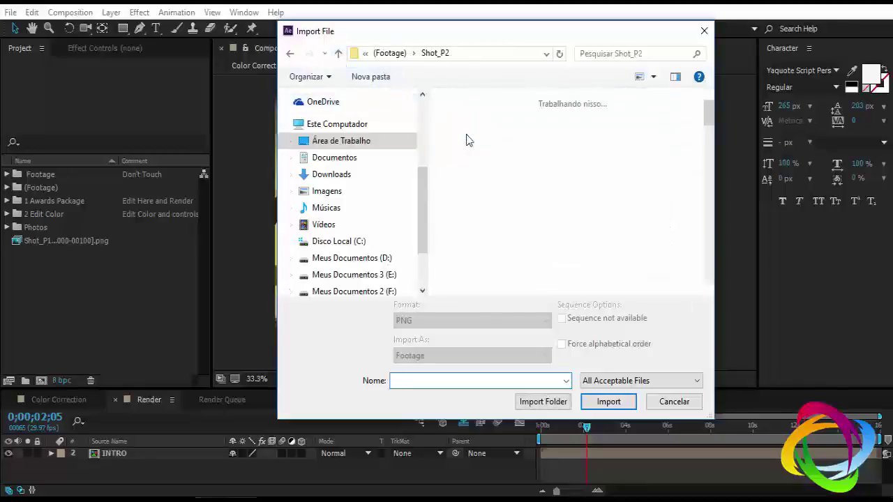
left_click(477, 128)
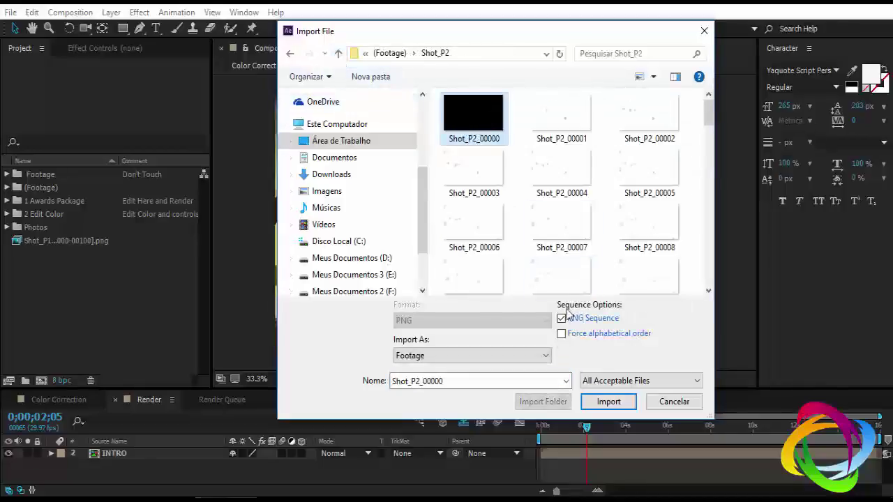
left_click(614, 402)
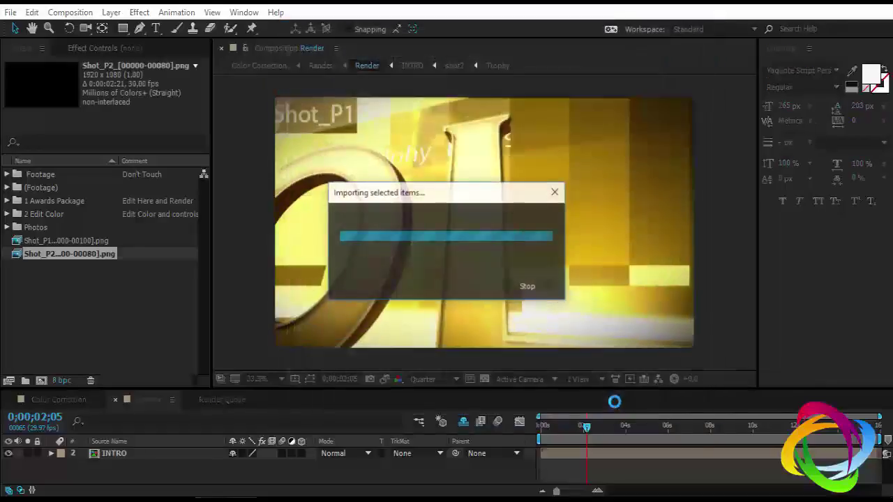
- Import the Shot_P3 sequence starting from Shot_P3_00000
double_click(112, 321)
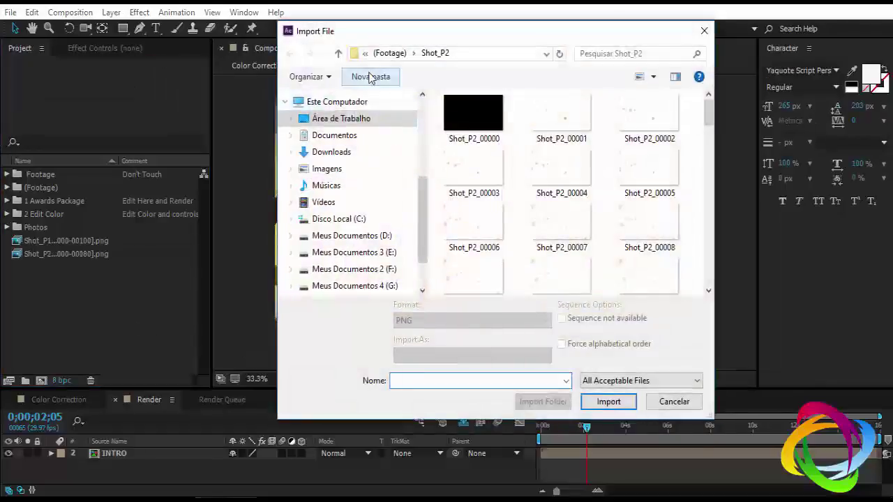
left_click(337, 53)
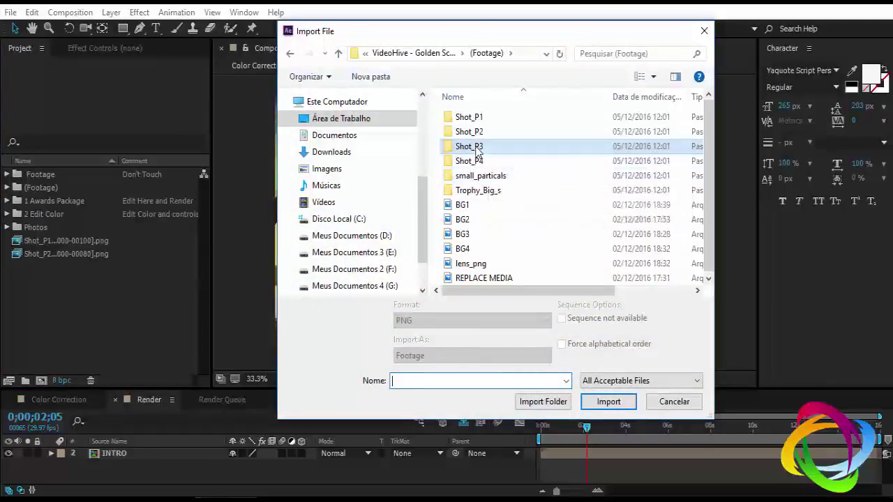
double_click(468, 145)
left_click(473, 129)
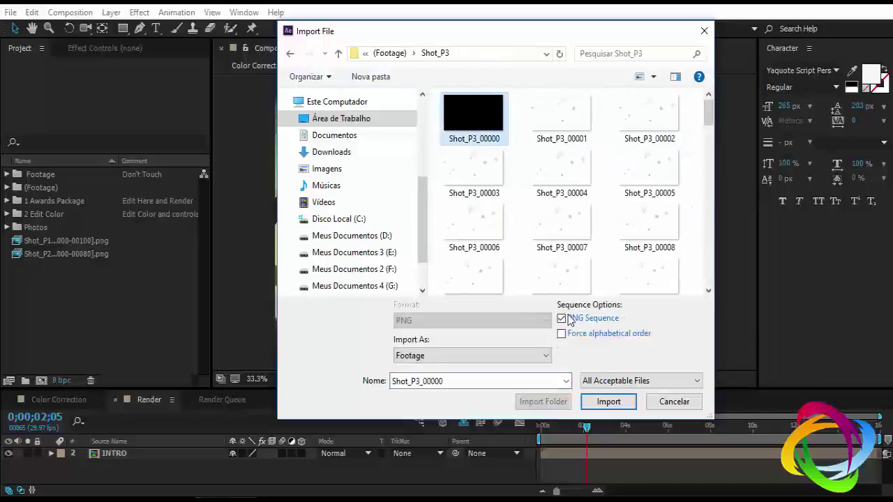
left_click(609, 402)
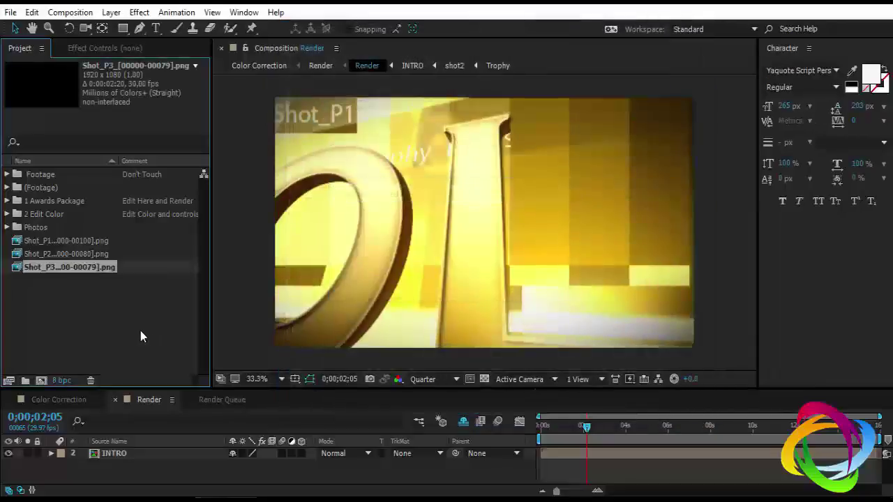
- Import the Shot_P4 sequence starting from Shot_P4_00000
double_click(135, 333)
left_click(338, 53)
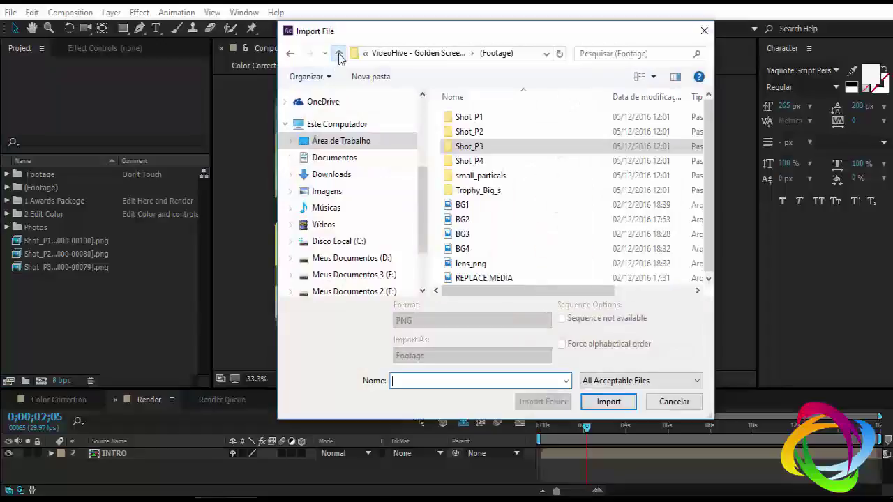
double_click(459, 163)
left_click(464, 120)
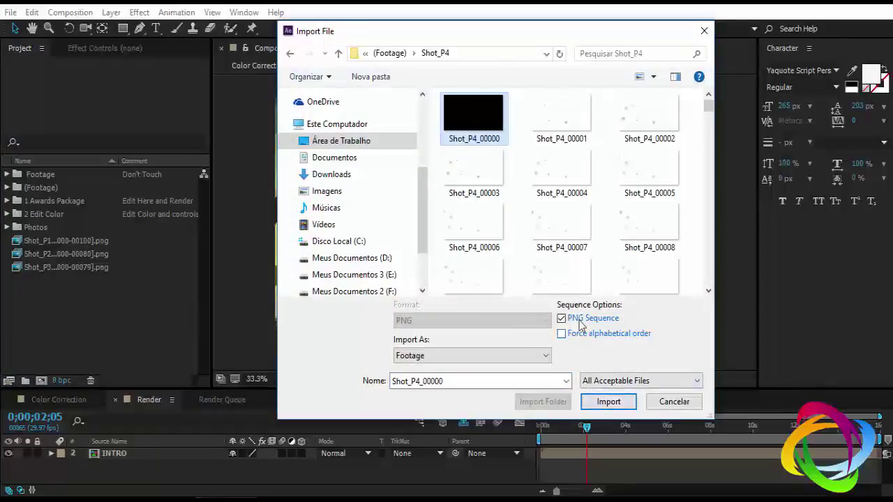
left_click(606, 401)
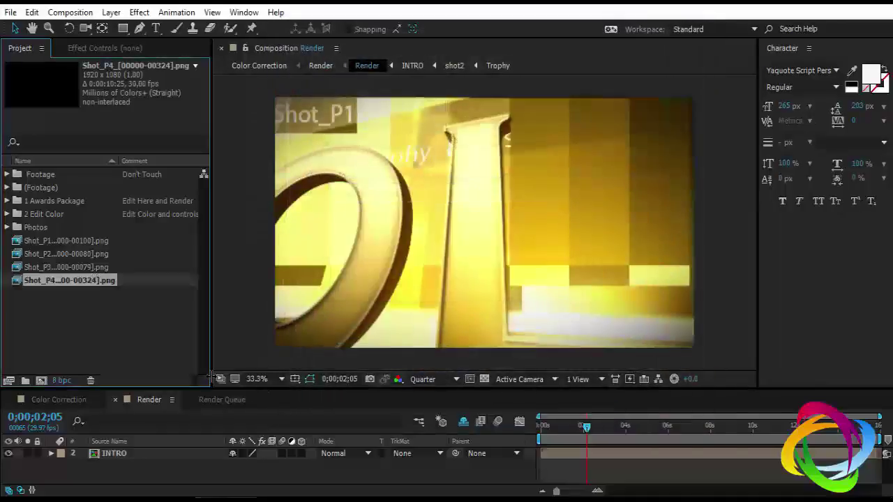
- Import the small_particals sequence starting from small_particals_00000
double_click(106, 324)
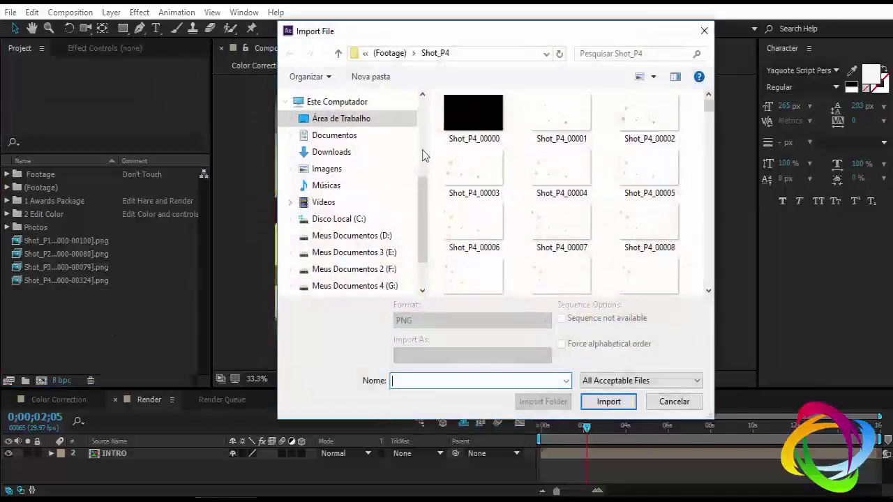
left_click(338, 54)
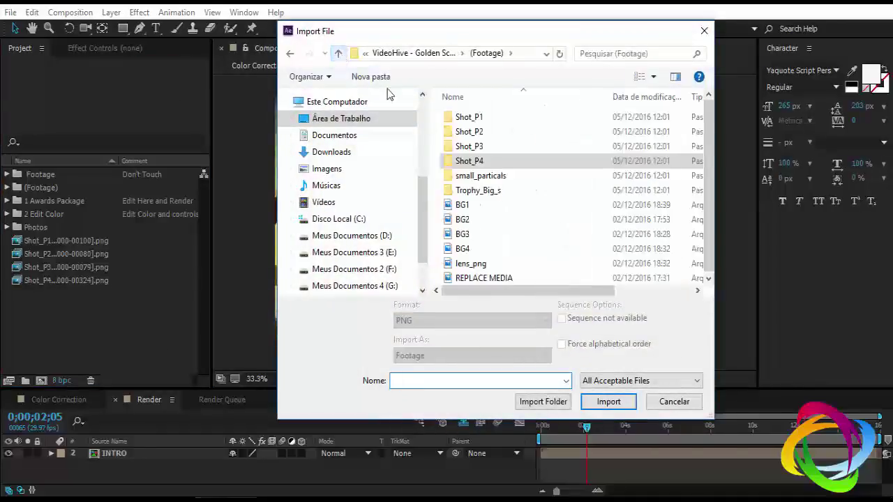
left_click(472, 181)
double_click(472, 180)
left_click(473, 126)
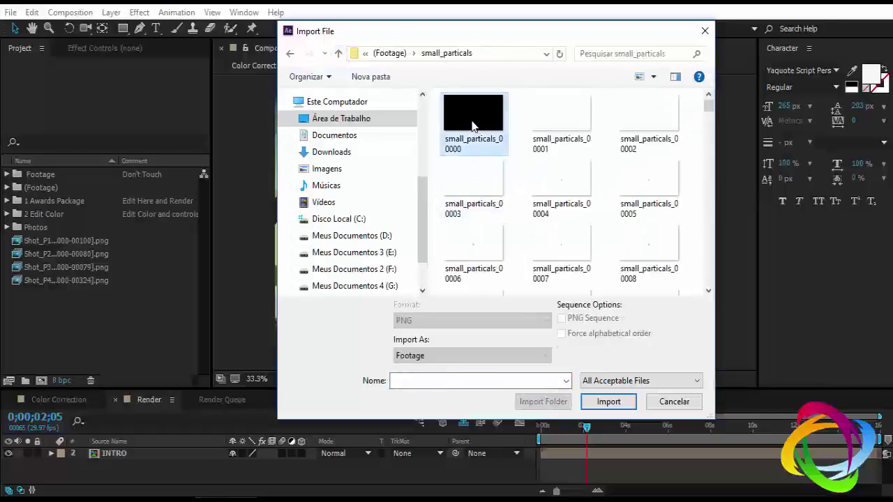
left_click(607, 402)
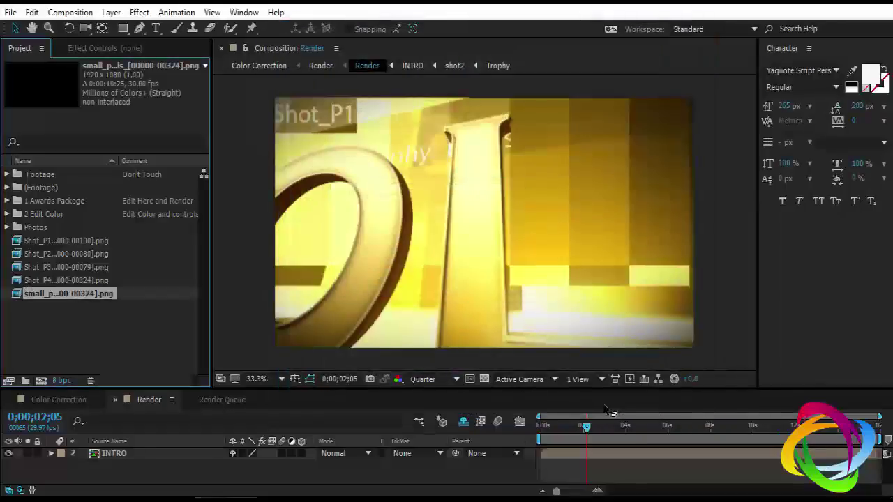
- Import the TROPHY_BIG_SIZE sequence from the Trophy_Big_s folder
double_click(122, 346)
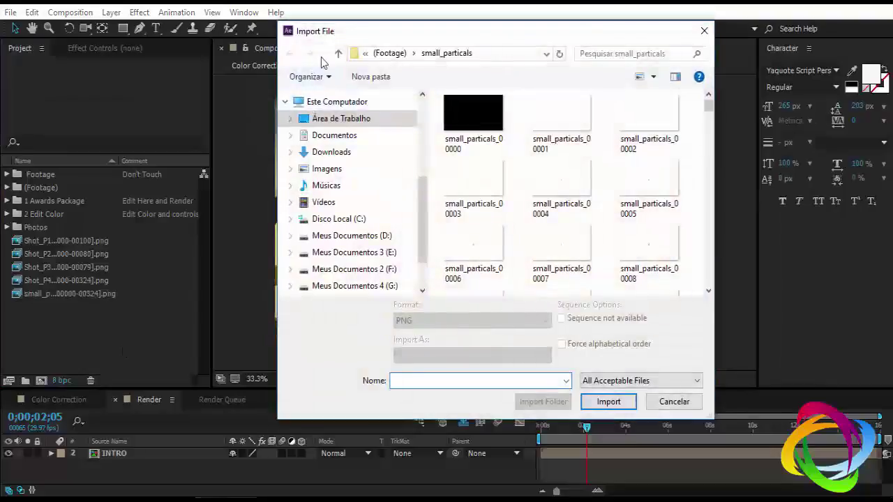
left_click(337, 55)
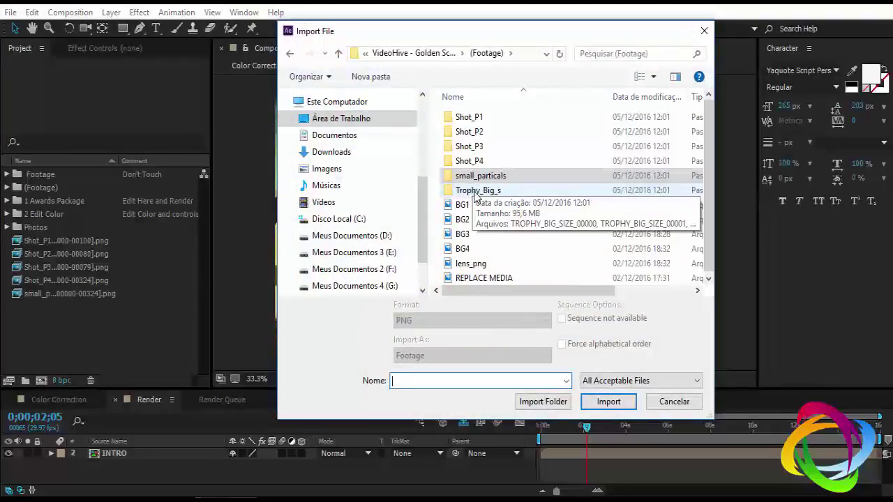
double_click(472, 193)
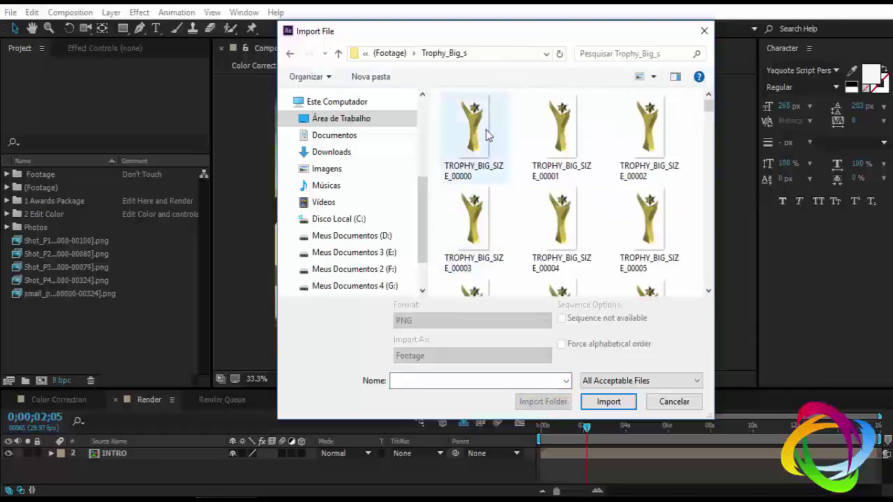
left_click(478, 131)
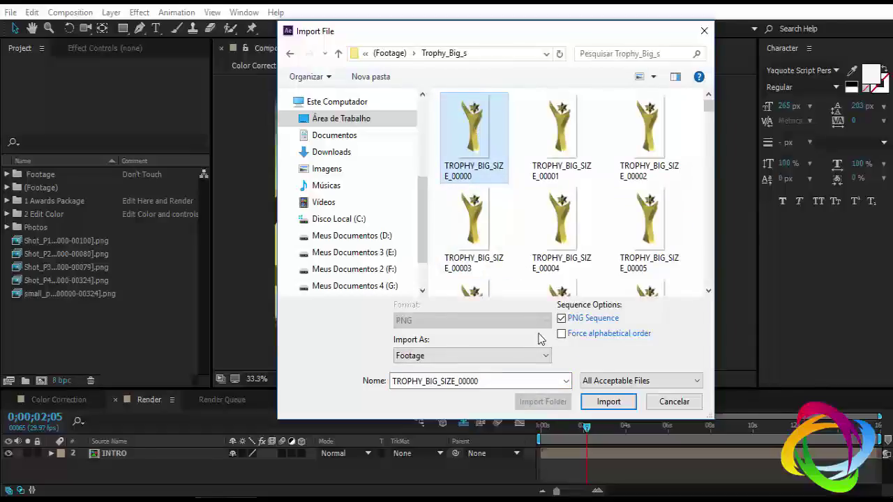
left_click(597, 403)
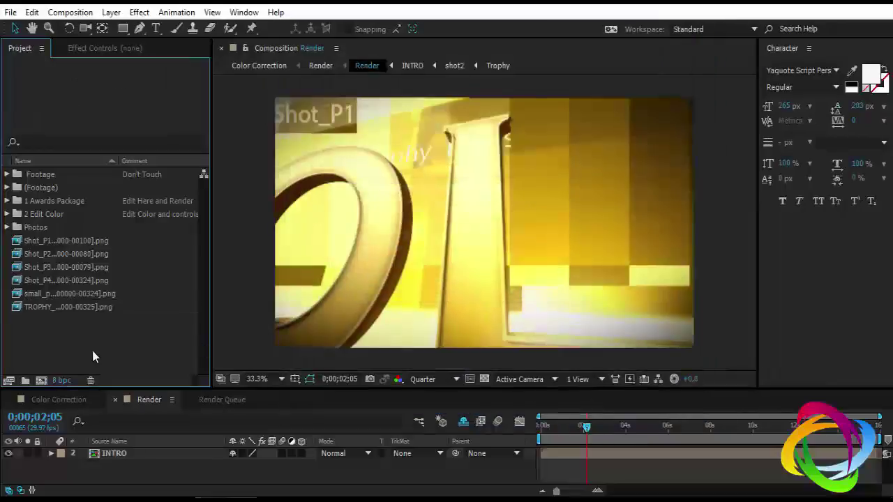
- Select the six new sequences and move the shot sequences into the Footage folder
left_click_drag(71, 352, 55, 244)
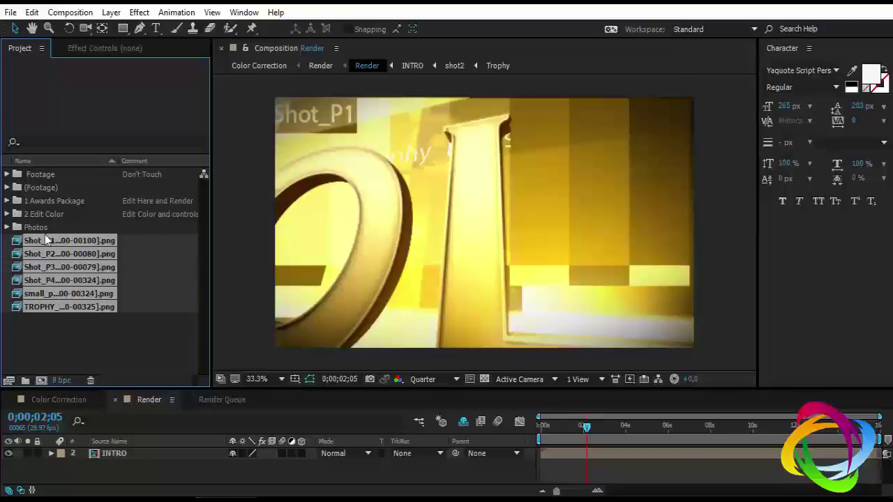
left_click_drag(45, 237, 39, 179)
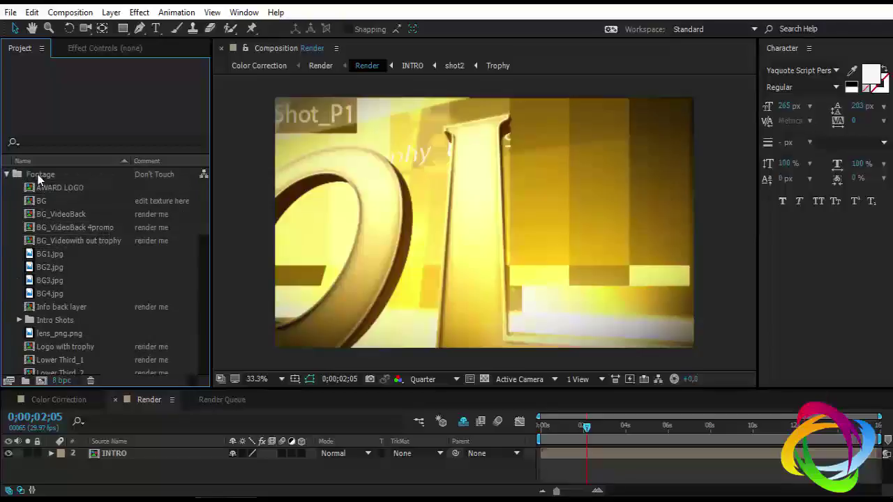
scroll(87, 291, "down", 5)
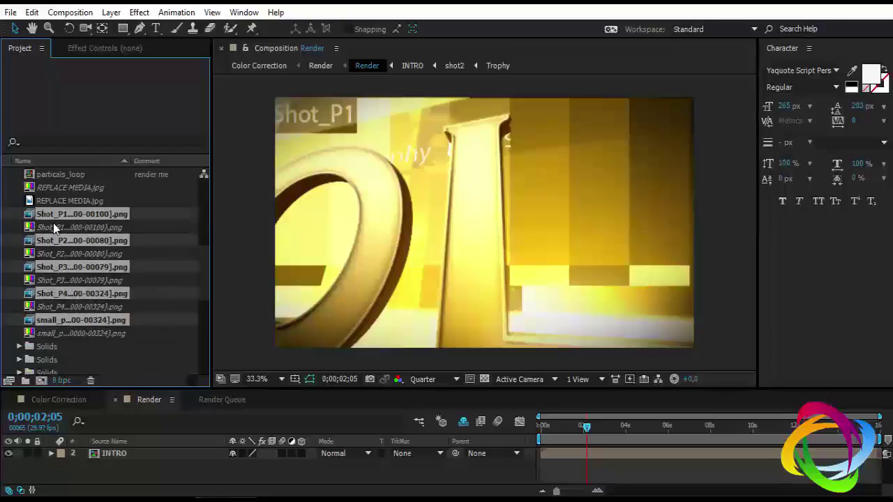
scroll(53, 223, "up", 2)
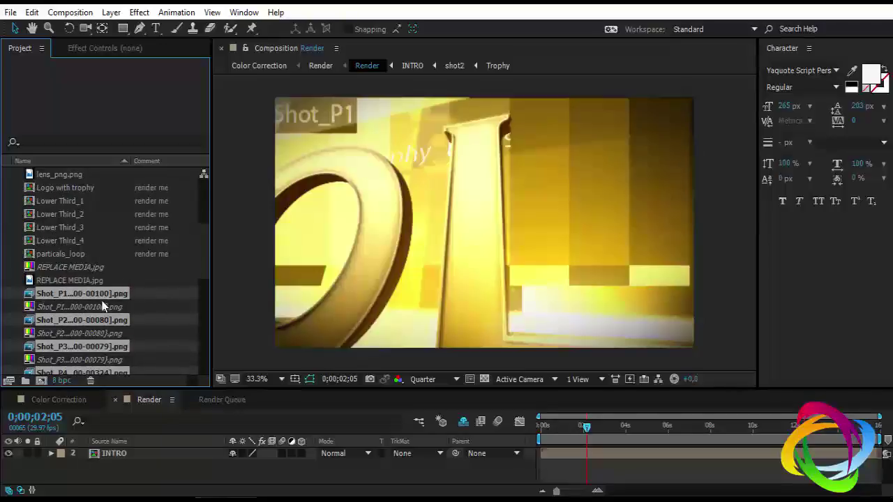
- Delete the missing REPLACE MEDIA.jpg duplicate and the old Shot_P1 sequence copy
left_click(57, 268)
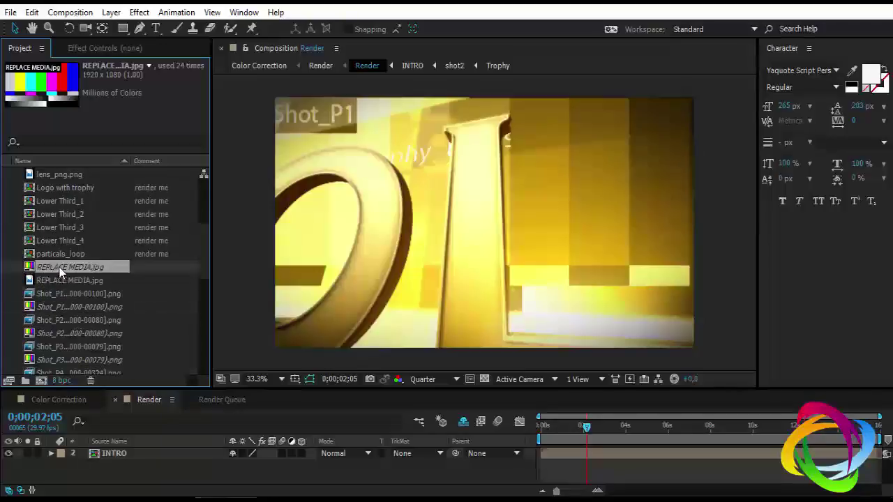
key("Delete")
left_click(496, 271)
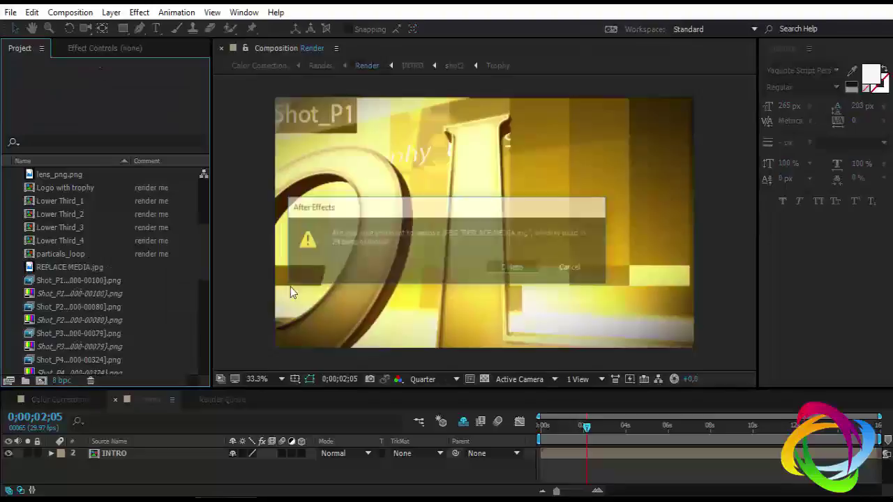
left_click(73, 292)
key("Delete")
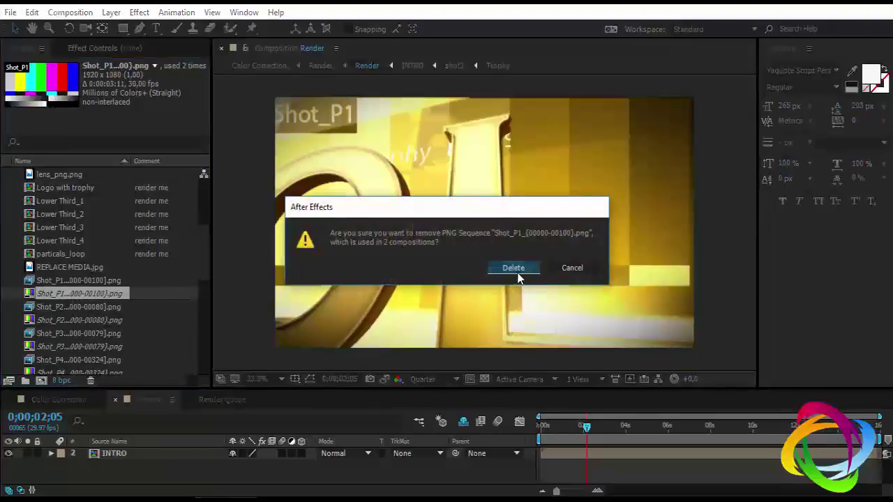
left_click(517, 272)
- Delete the old Shot_P2–P4 and small_particals copies, then collapse Footage
left_click(65, 305)
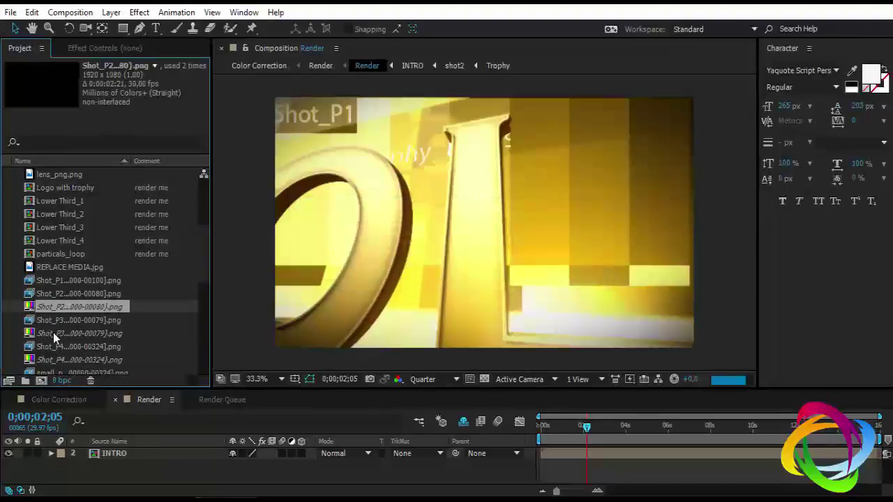
left_click(51, 333, "ctrl")
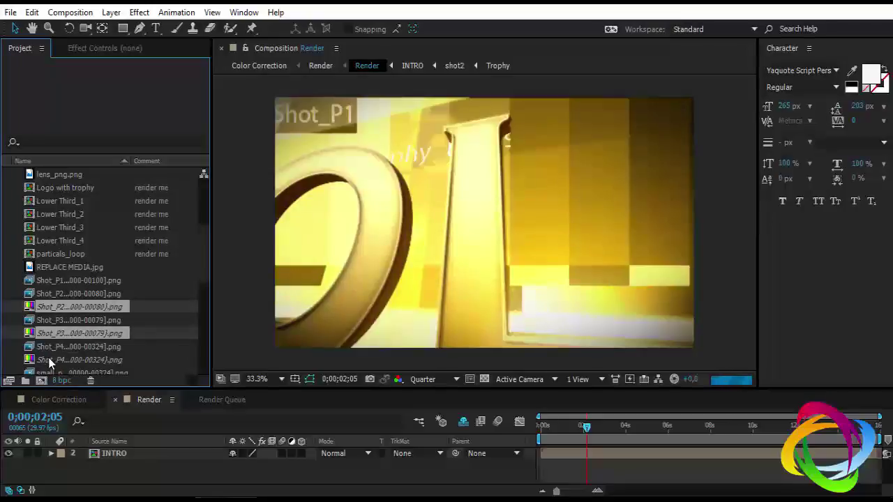
left_click(54, 360, "ctrl")
scroll(98, 315, "down", 2)
left_click(67, 309, "ctrl")
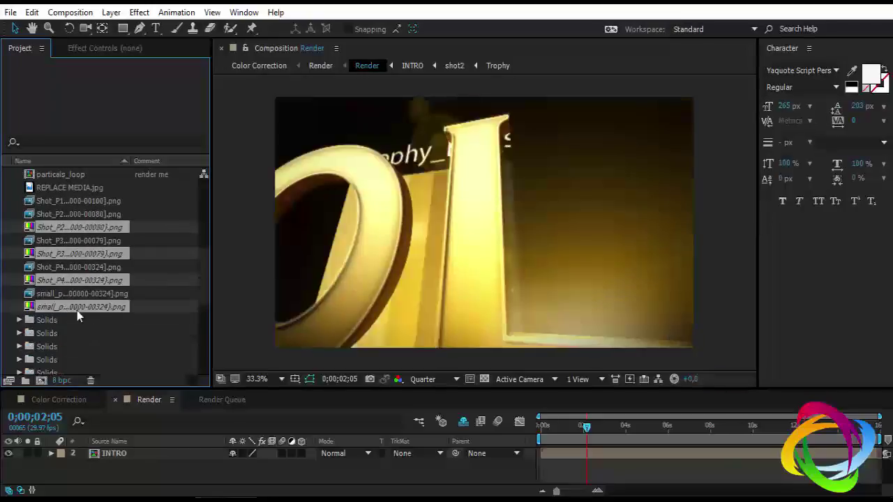
key("Delete")
left_click(504, 267)
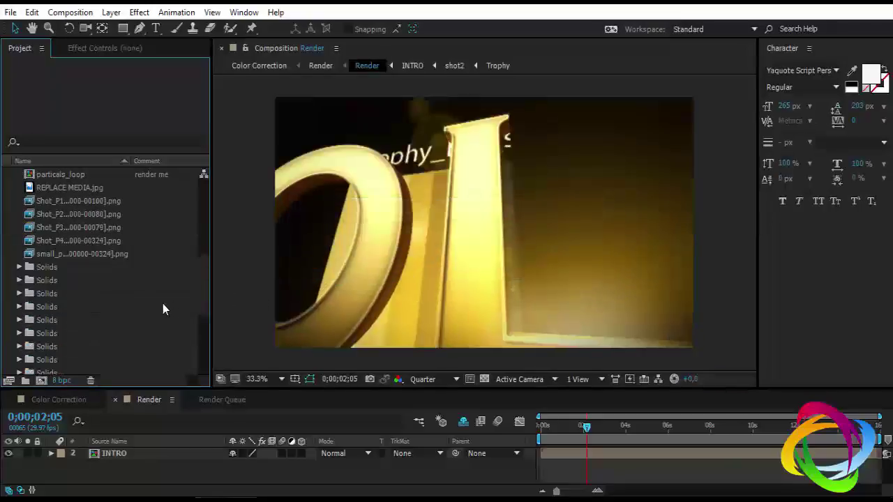
scroll(62, 303, "up", 4)
scroll(60, 305, "up", 3)
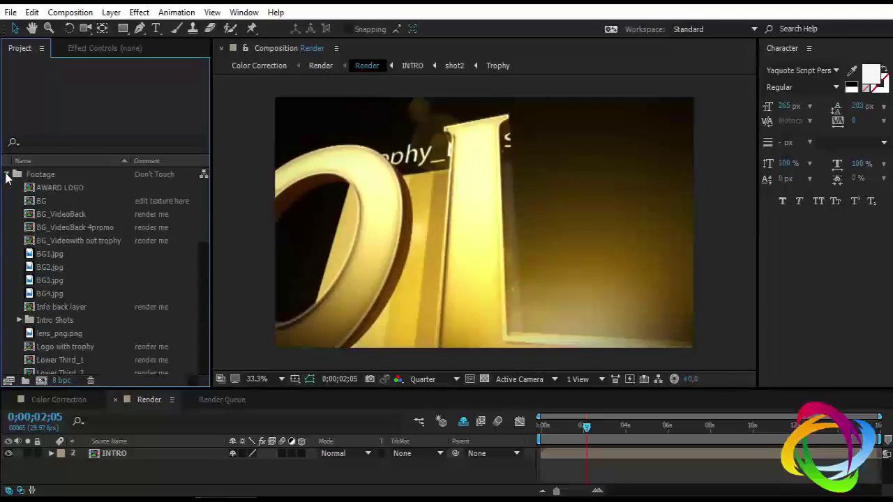
left_click(7, 174)
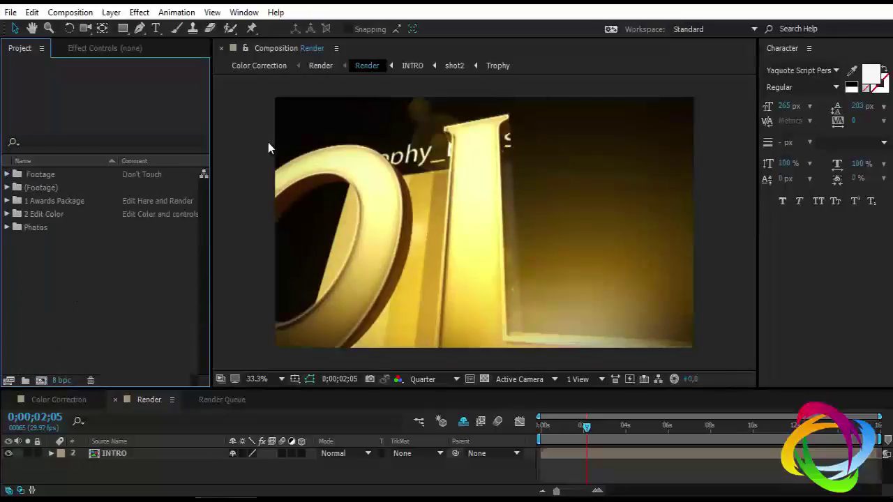
- Save the project as Golden Screen Awards (converted) to Área de Trabalho
left_click(11, 12)
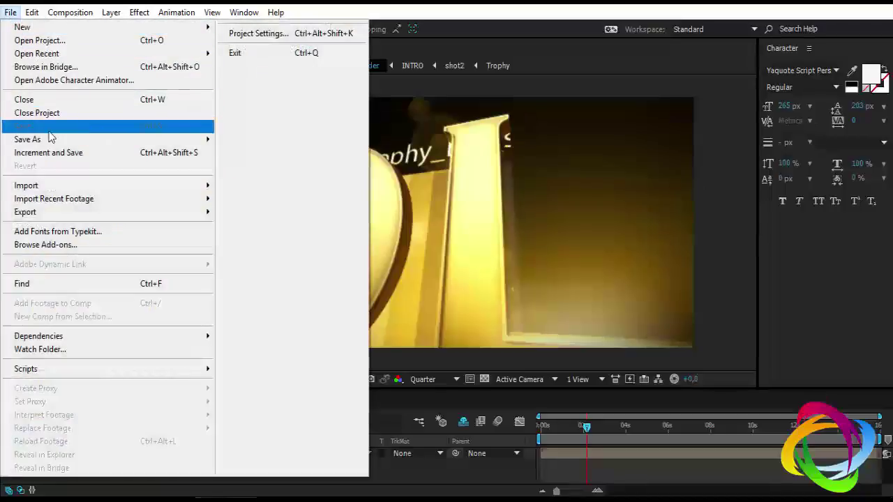
mouse_move(52, 143)
left_click(298, 146)
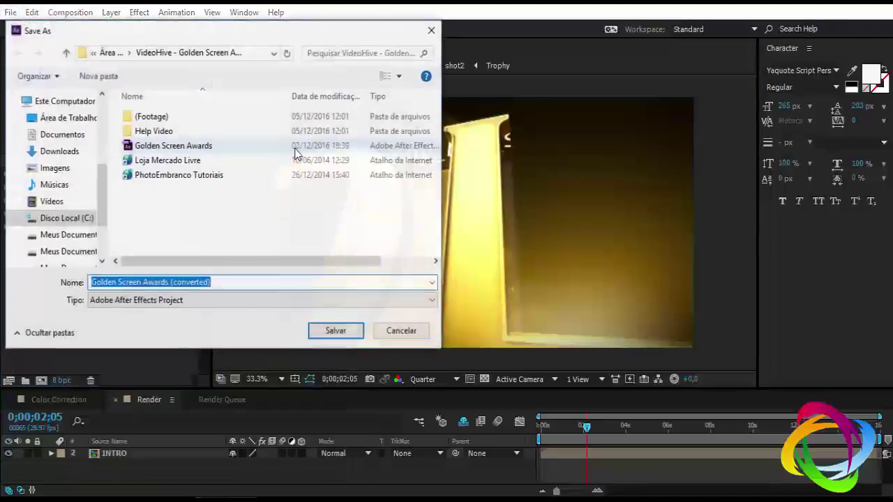
left_click(68, 120)
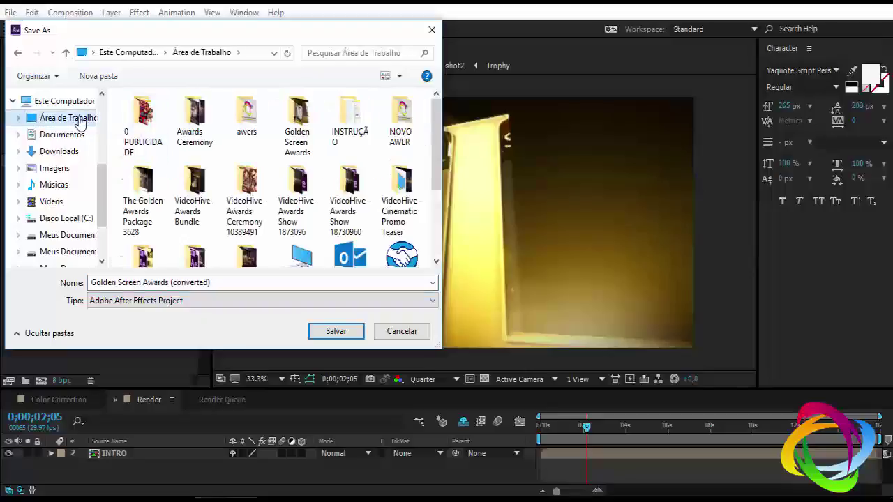
left_click(330, 333)
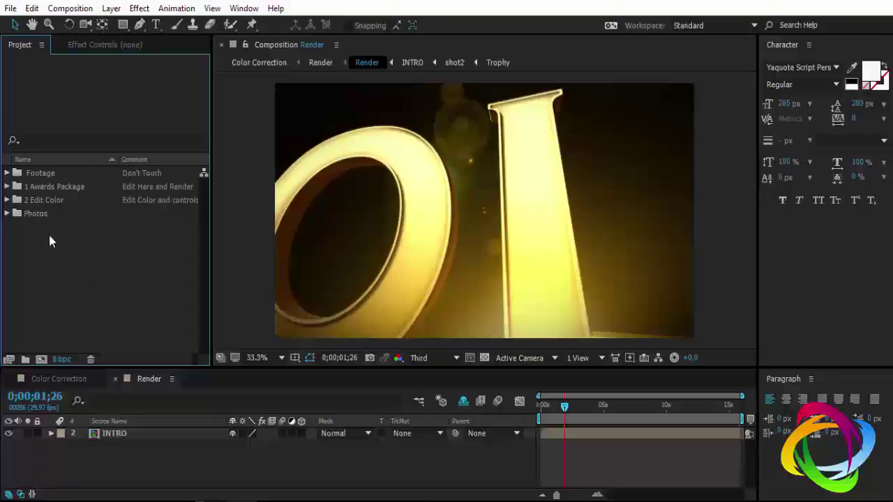
- Check the Footage folder, then drop the Render preview resolution from Third to Quarter
left_click(33, 176)
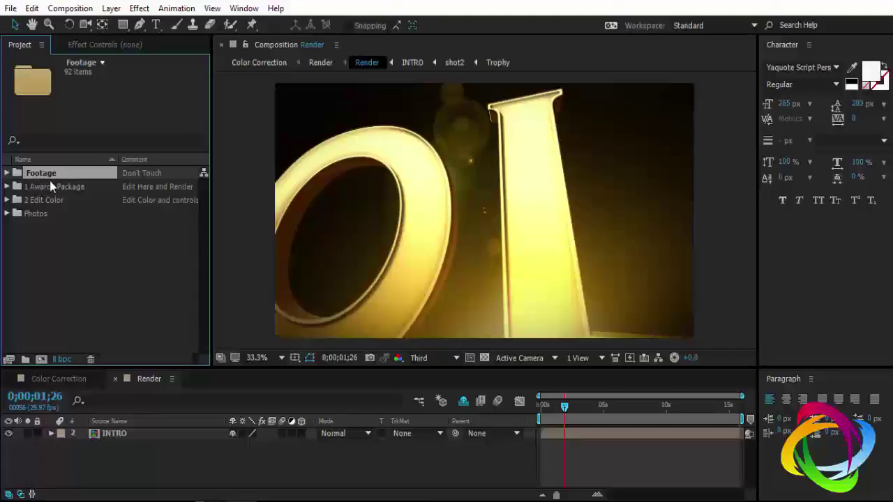
left_click(78, 237)
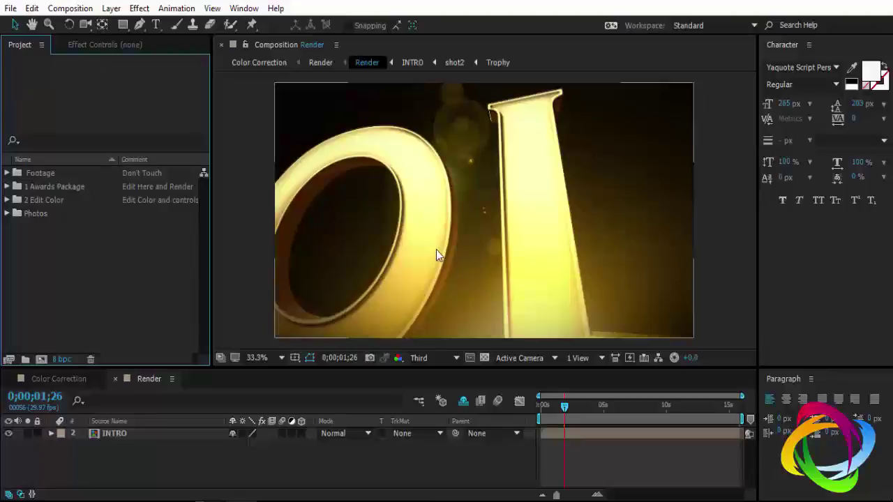
left_click(459, 357)
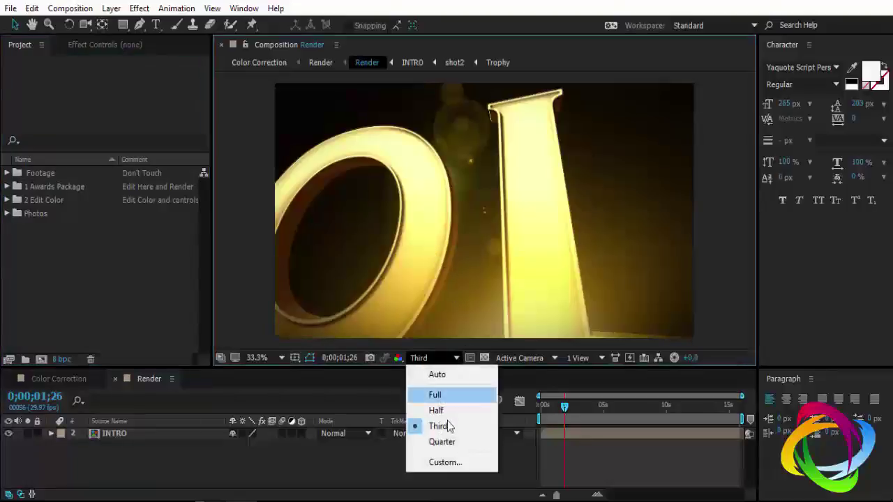
left_click(437, 440)
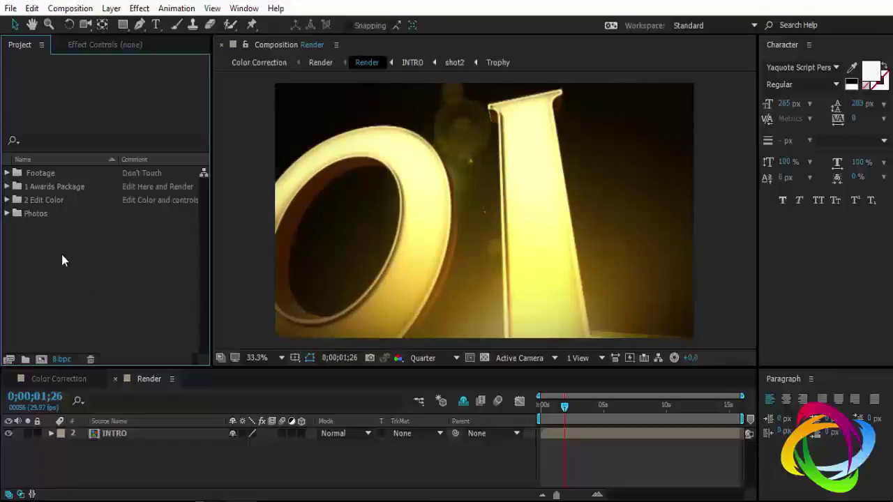
left_click(145, 379)
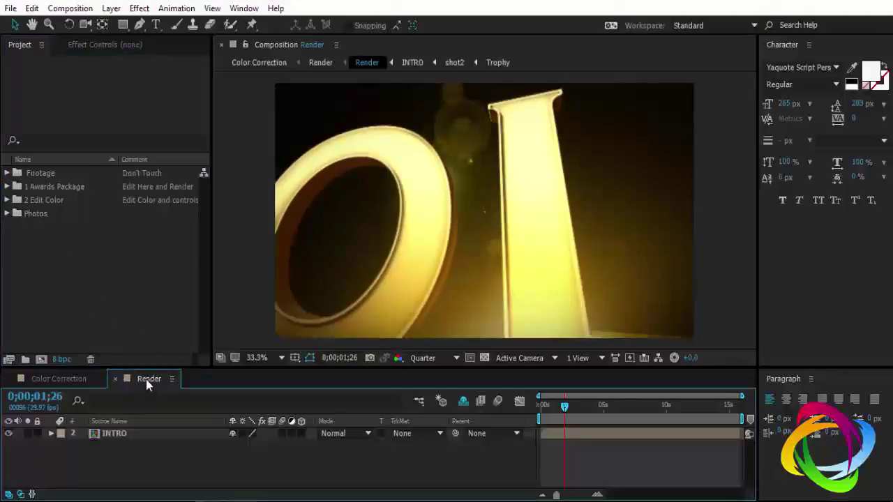
- Compare Color Correction and Render at 0;00;03;29, 0;00;02;25 and 0;00;03;20
left_click(69, 379)
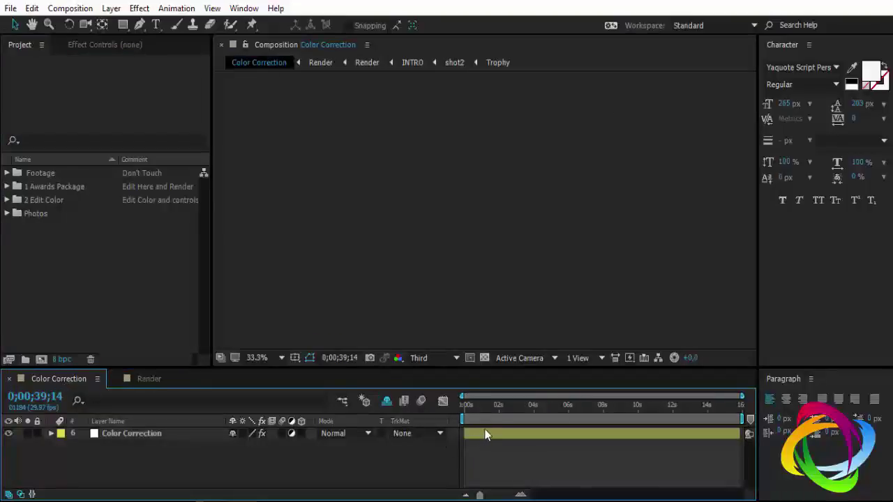
left_click(132, 434)
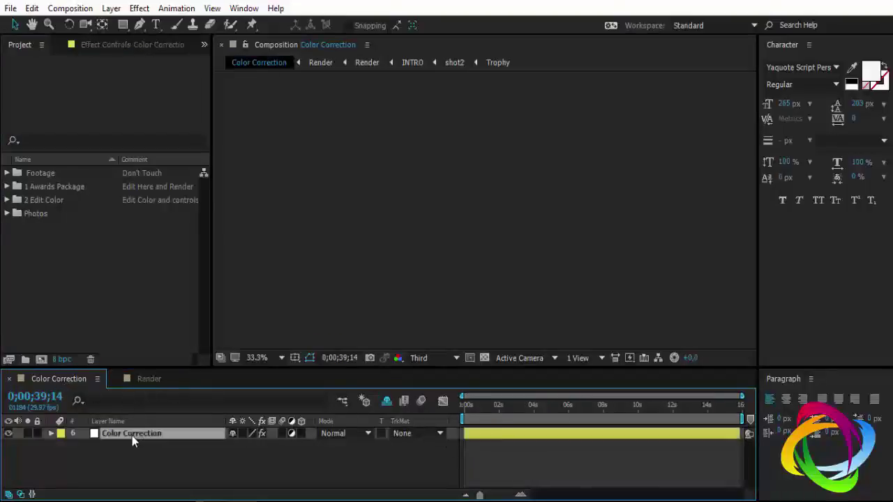
left_click(97, 50)
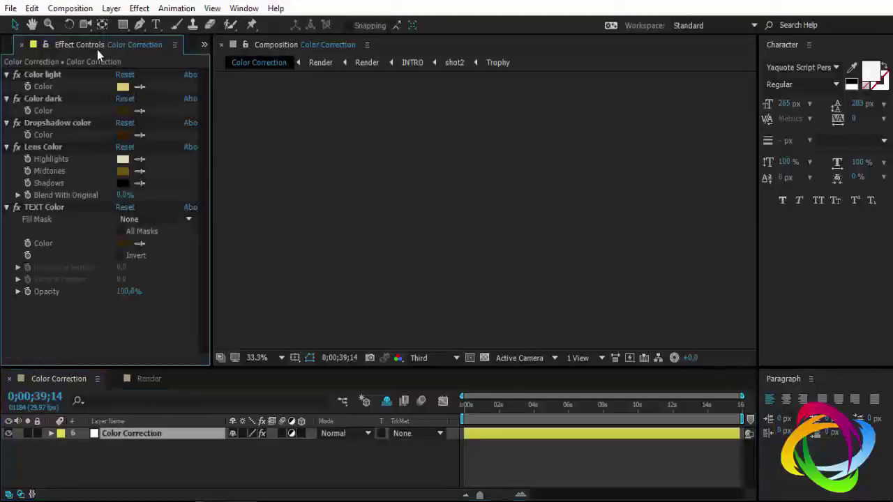
left_click(533, 415)
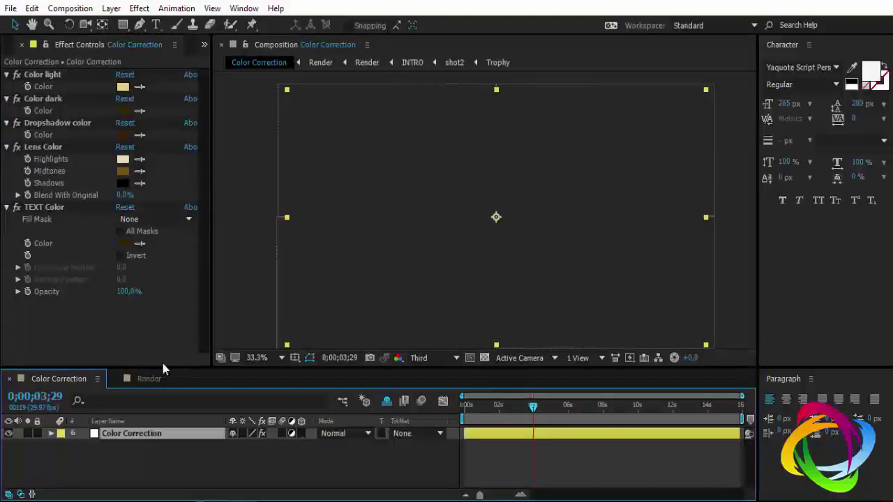
left_click(148, 378)
left_click(576, 408)
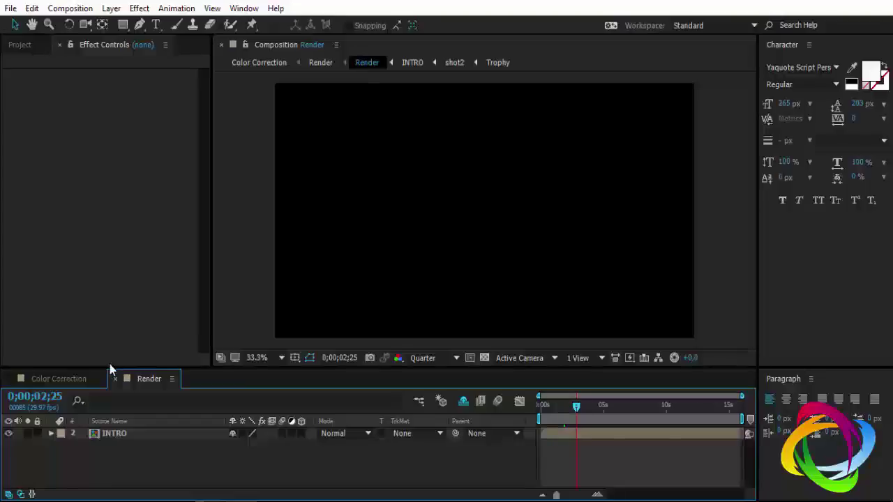
left_click(83, 379)
left_click(528, 410)
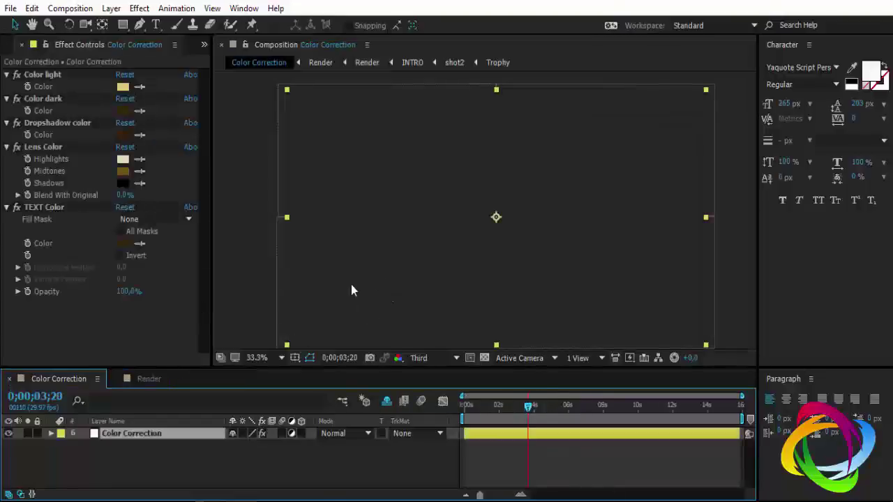
left_click(145, 383)
- Close the Color Correction timeline and bring the project's folder list into view
left_click(42, 380)
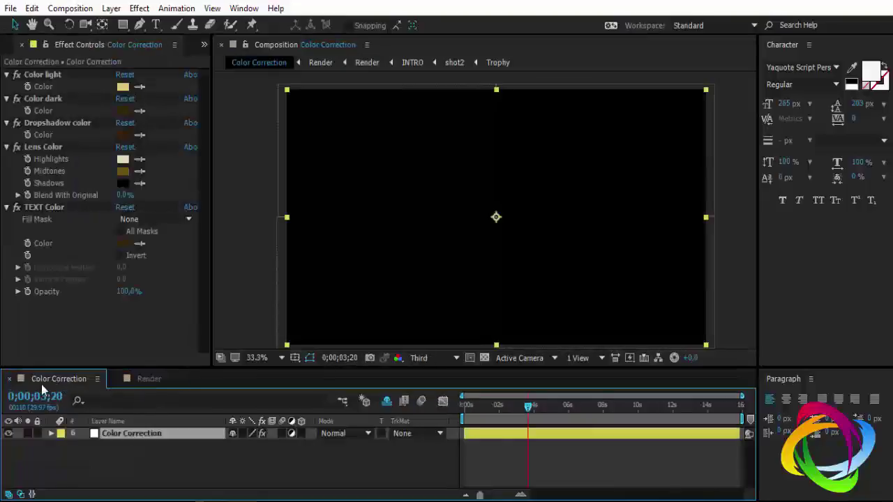
left_click(9, 379)
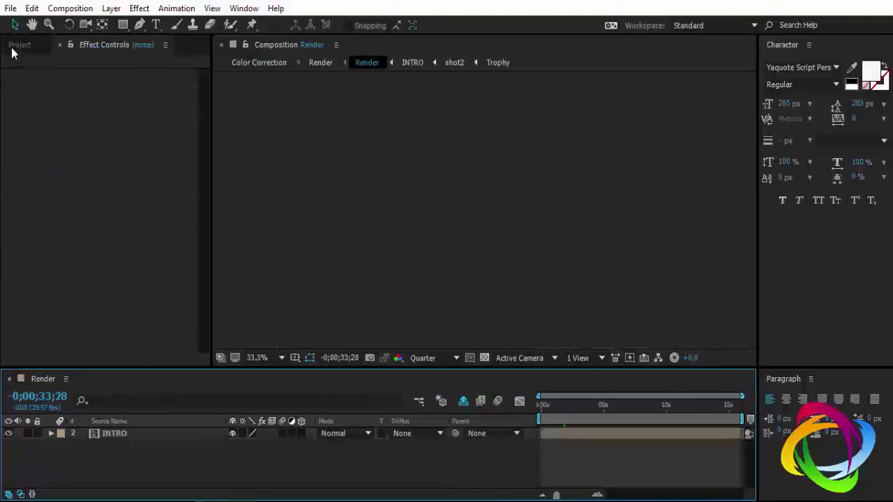
left_click(15, 46)
left_click(596, 417)
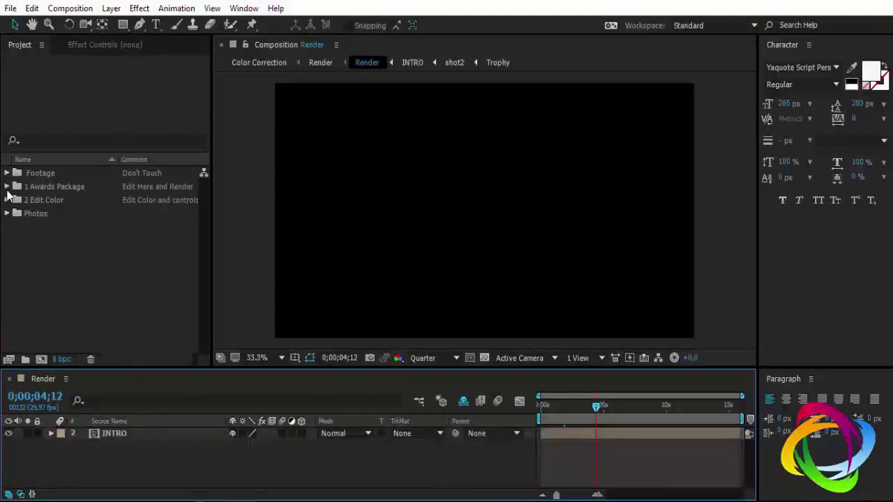
- Browse the Footage, 1 Awards Package, 2 Edit Color and Photos folders
left_click(53, 189)
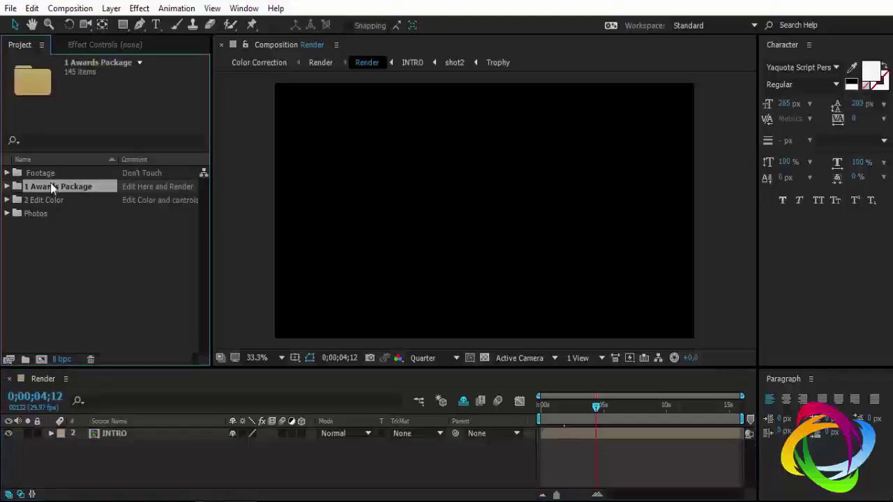
left_click(33, 174)
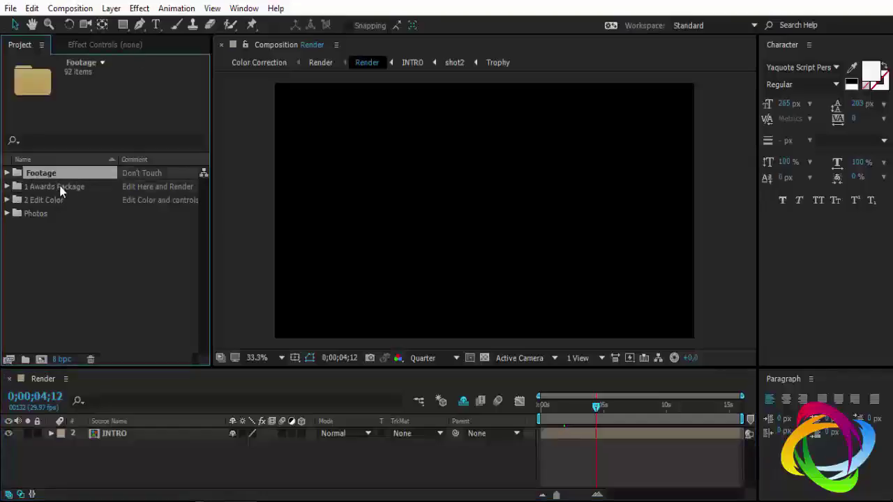
left_click(61, 189)
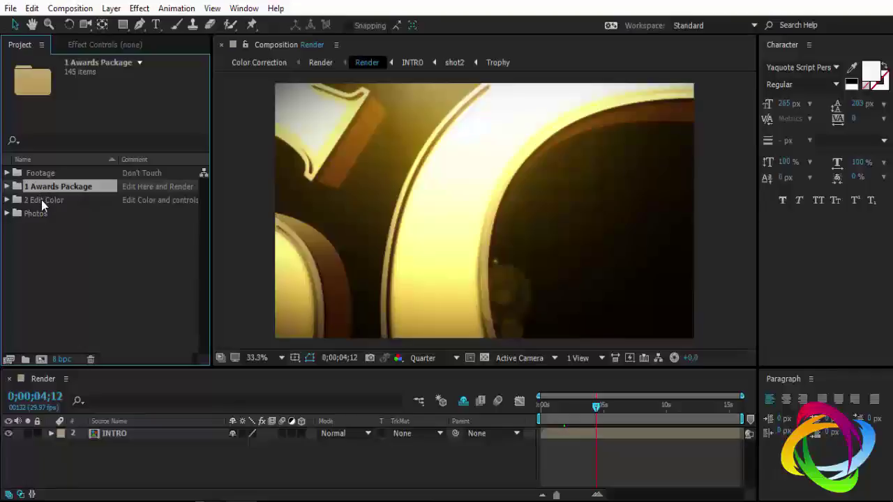
left_click(41, 200)
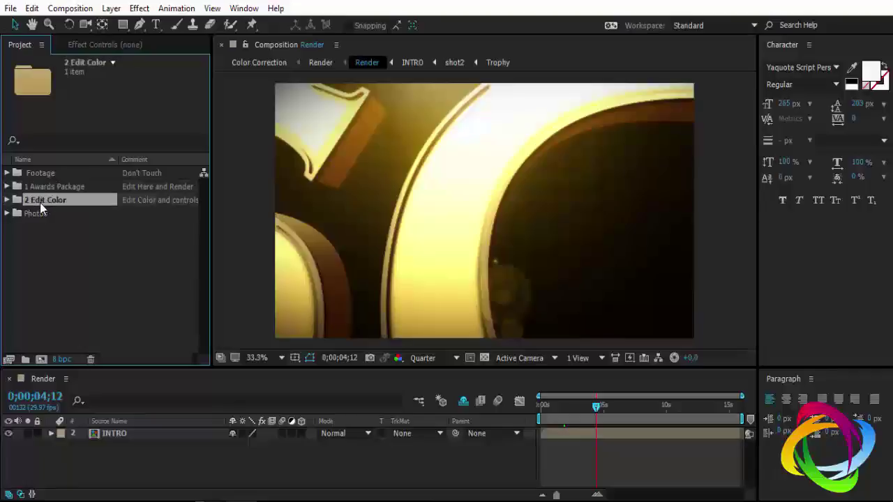
left_click(31, 214)
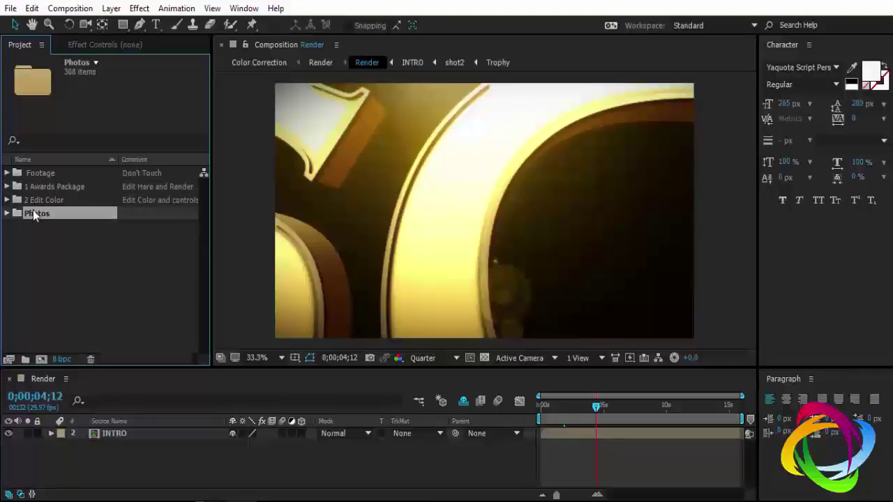
left_click(37, 201)
left_click(32, 187)
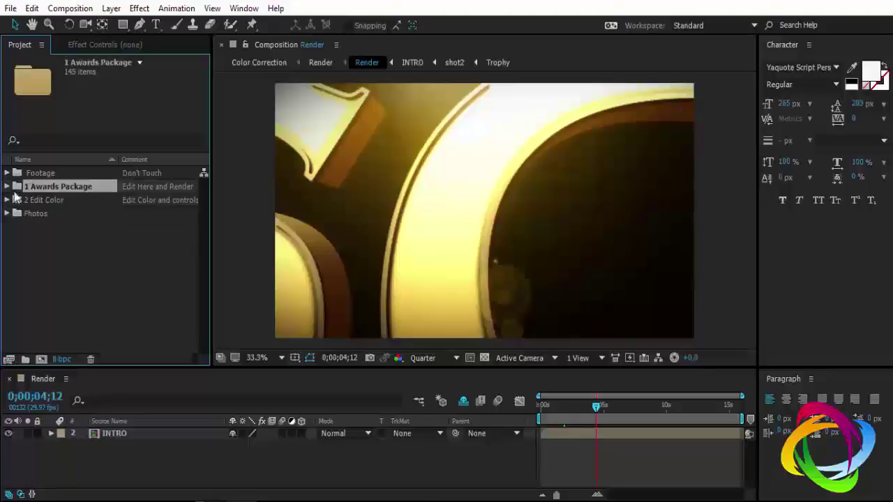
- Expand 1 Awards Package > Award Package and look through 01 Opener Ident to 10 Transitions
left_click(7, 186)
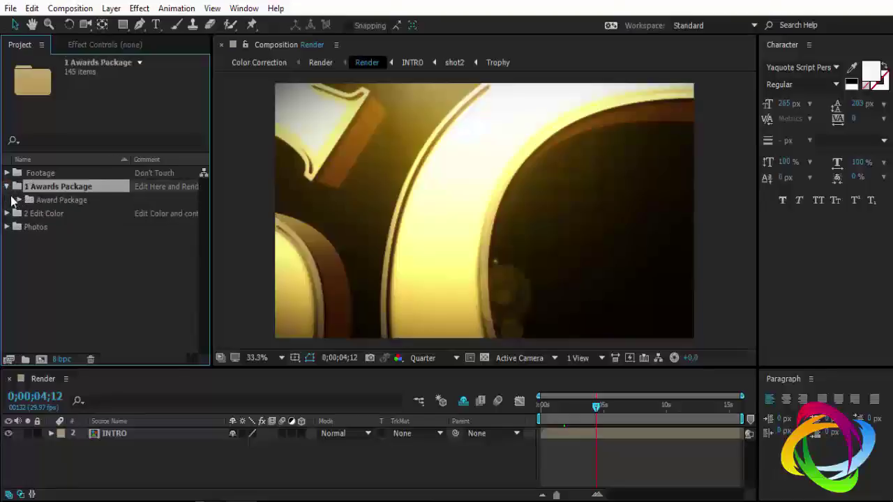
left_click(19, 200)
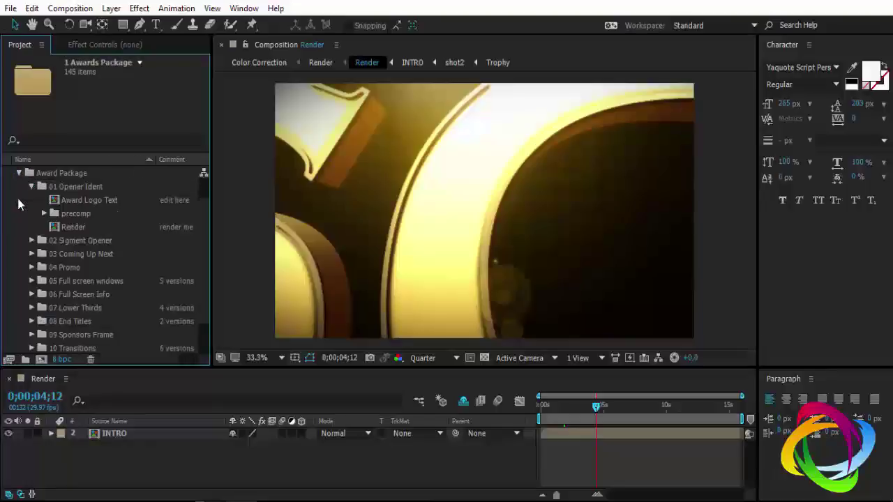
left_click(31, 187)
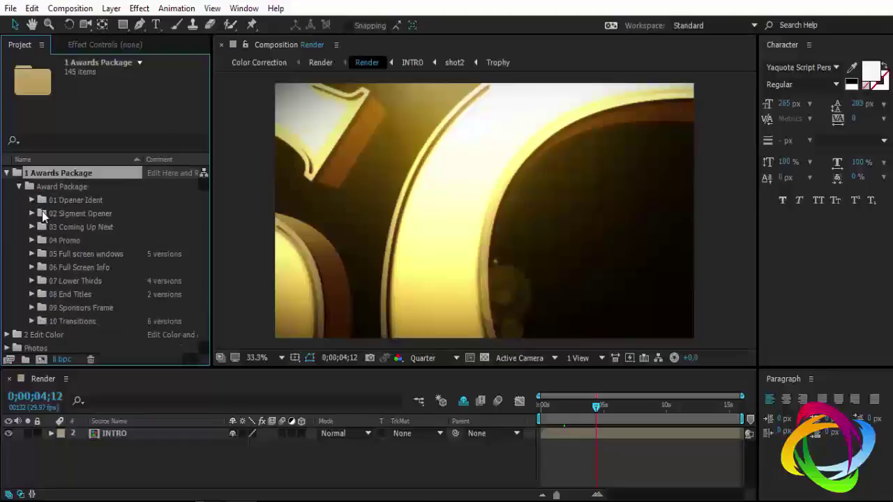
left_click(55, 203)
left_click(66, 218)
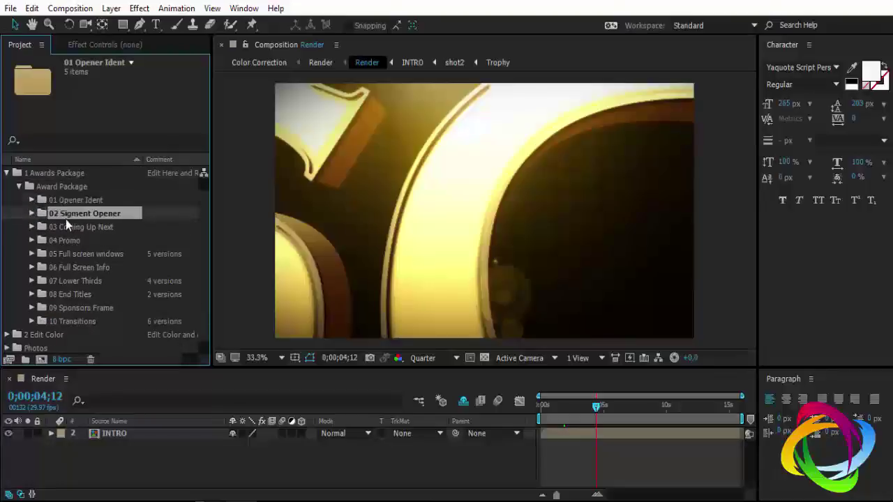
left_click(70, 233)
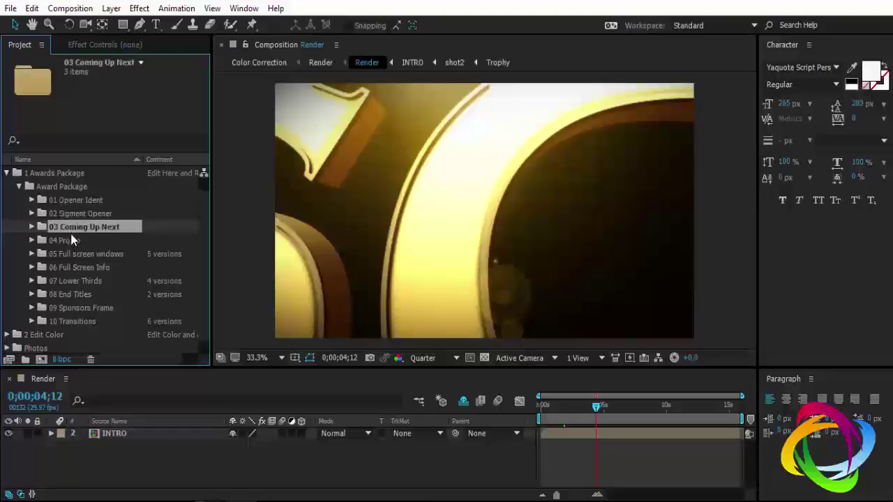
left_click(77, 322)
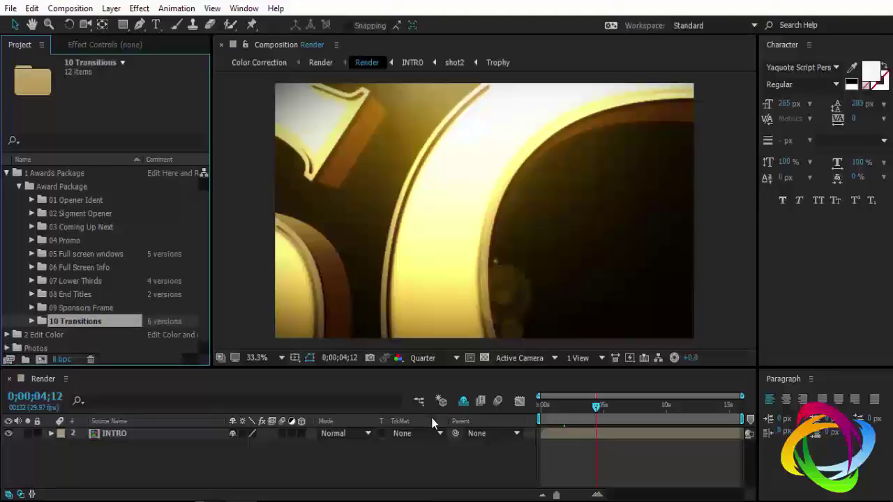
- Close the Paragraph panel from its panel menu and select the 01 Opener Ident folder
left_click(810, 379)
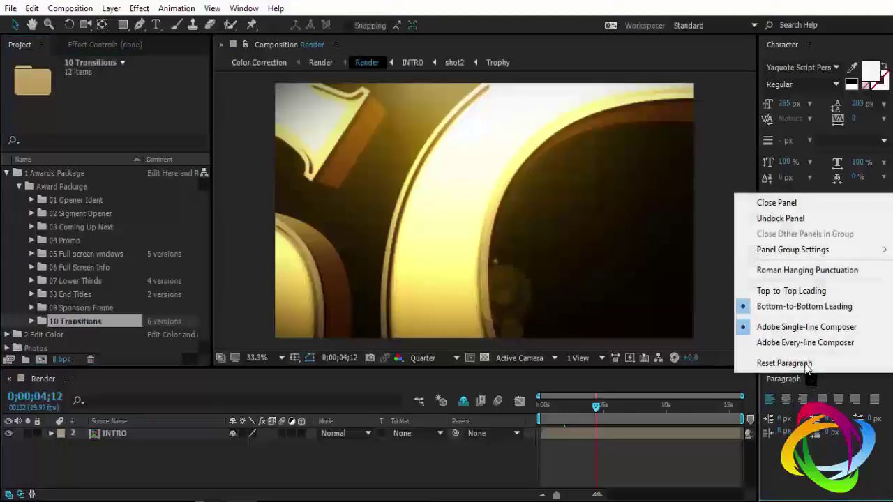
left_click(787, 203)
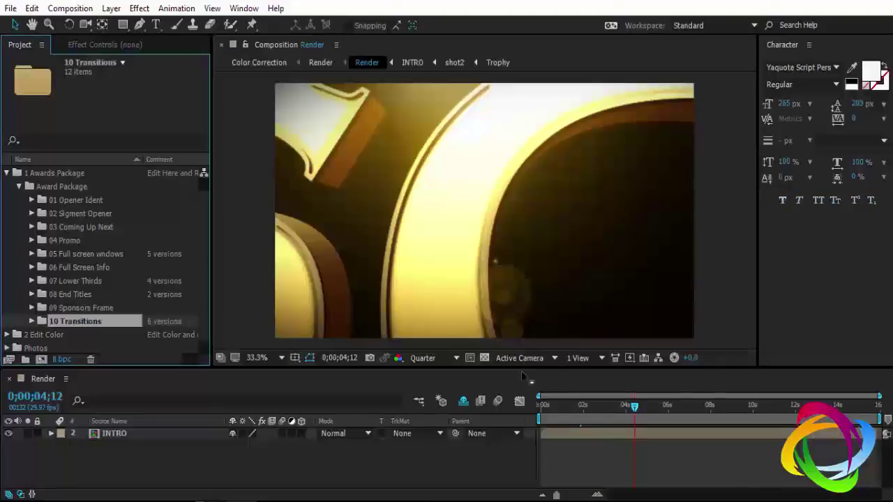
left_click(84, 201)
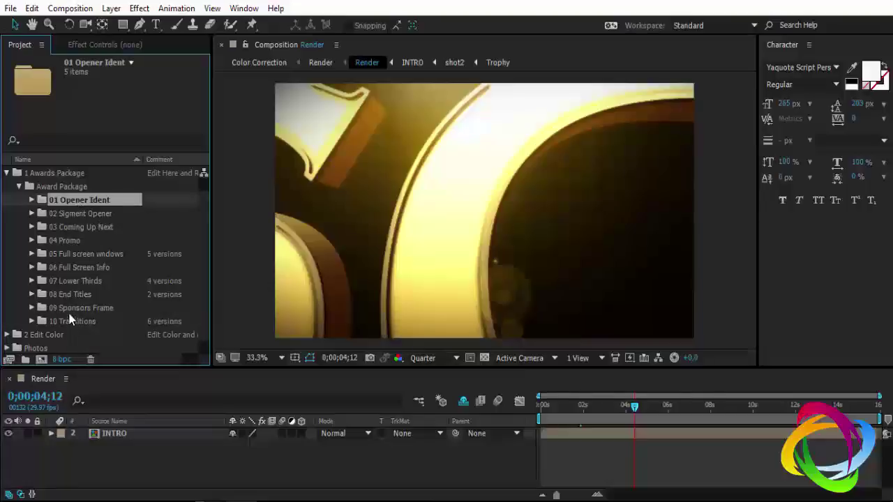
- Inspect the Render comps in the 01 Opener Ident and 02 Sigment Opener folders
left_click(31, 200)
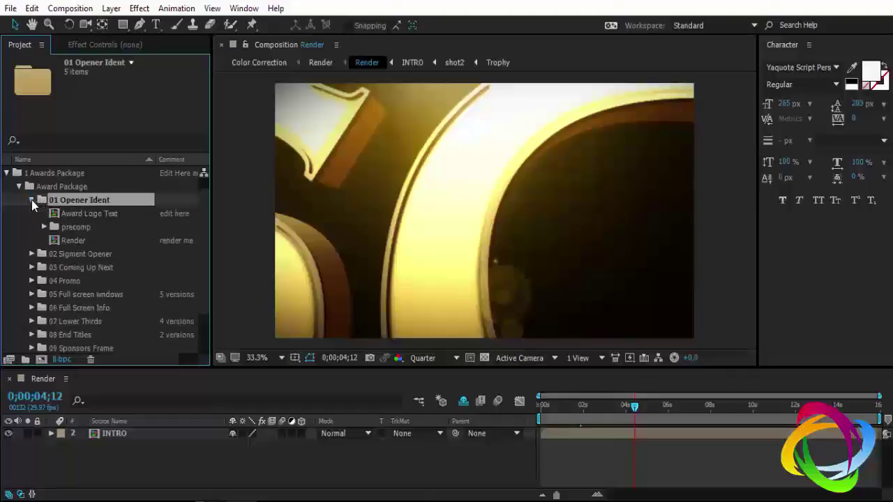
left_click(60, 241)
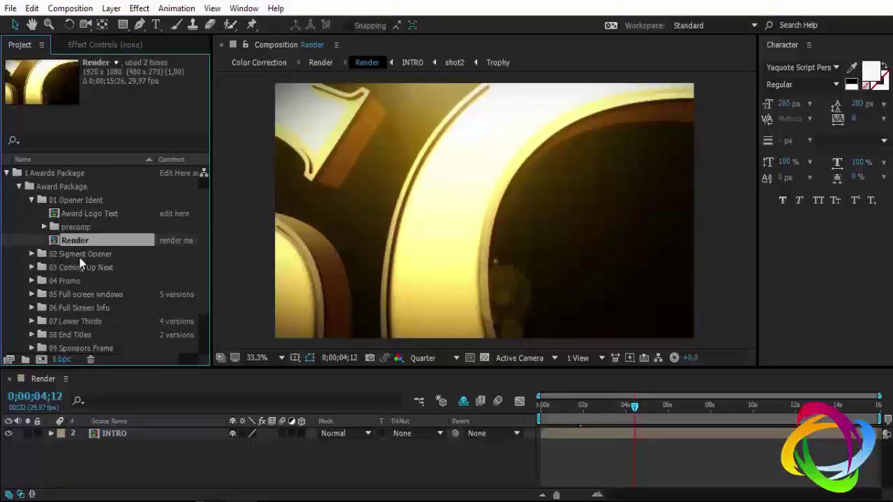
left_click(32, 254)
left_click(73, 296)
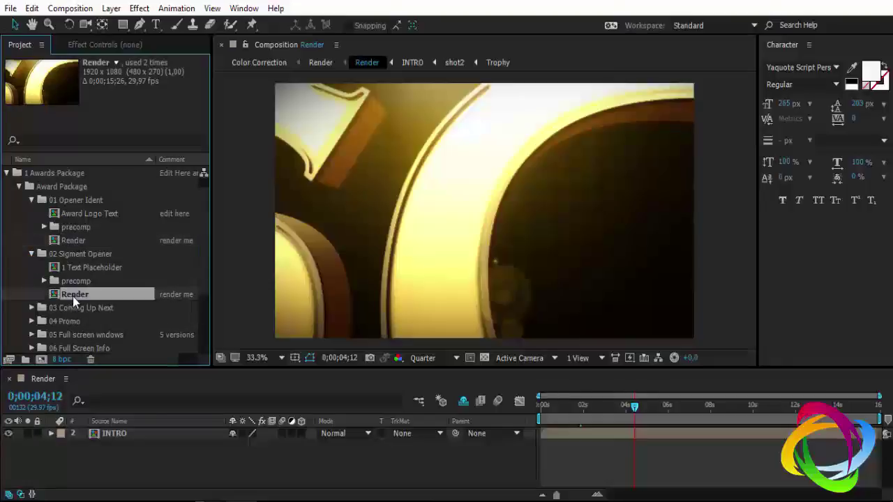
left_click(31, 254)
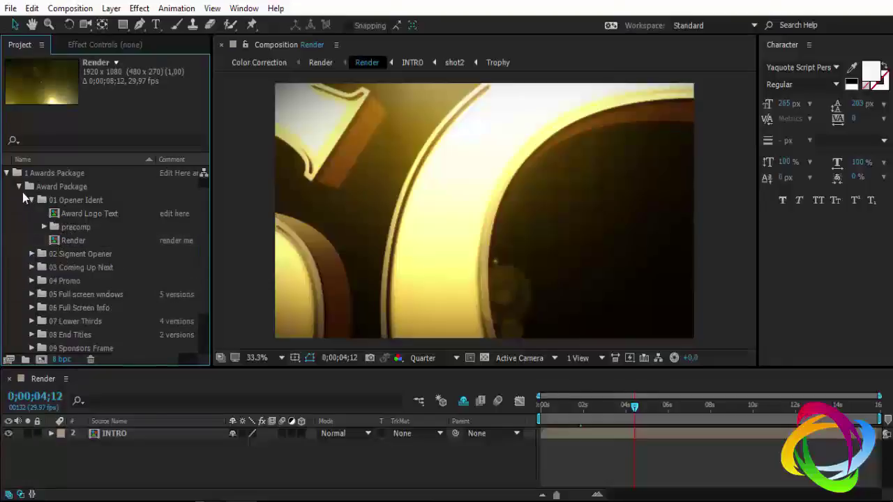
left_click(69, 240)
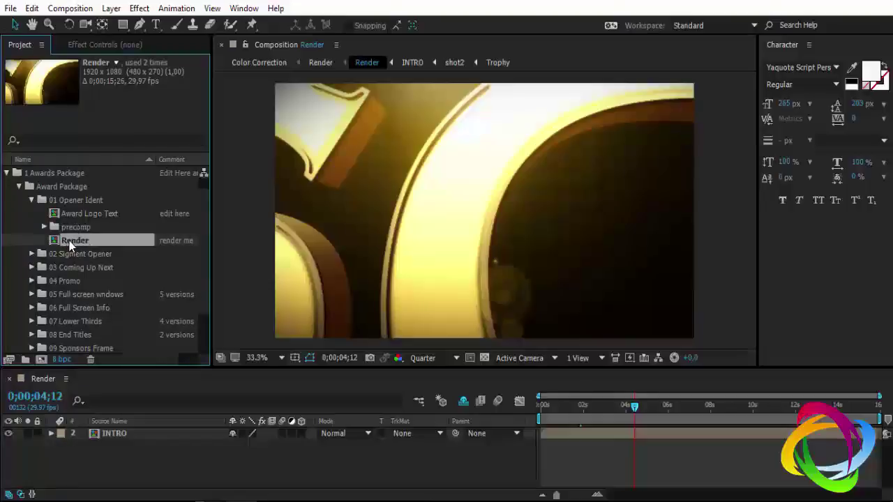
- Select 01 Opener Ident's Render comp, move to 0;00;01;03 and select the INTRO layer
left_click(67, 200)
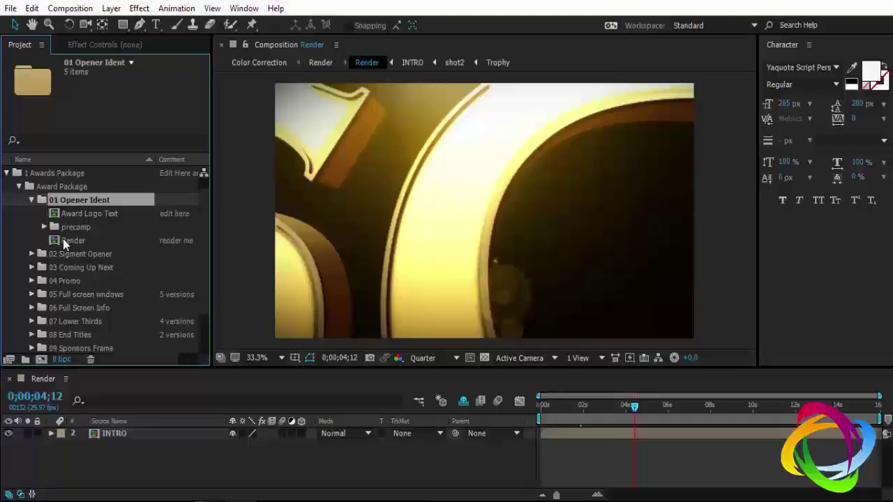
left_click(65, 240)
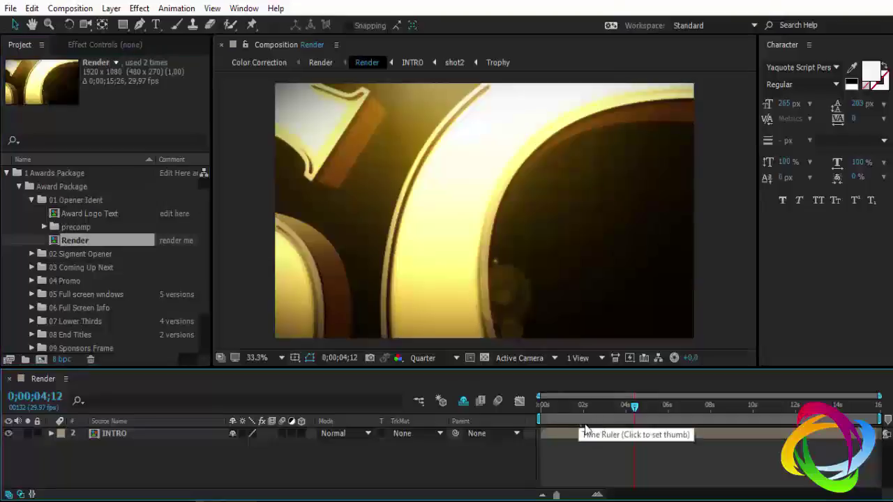
left_click(565, 414)
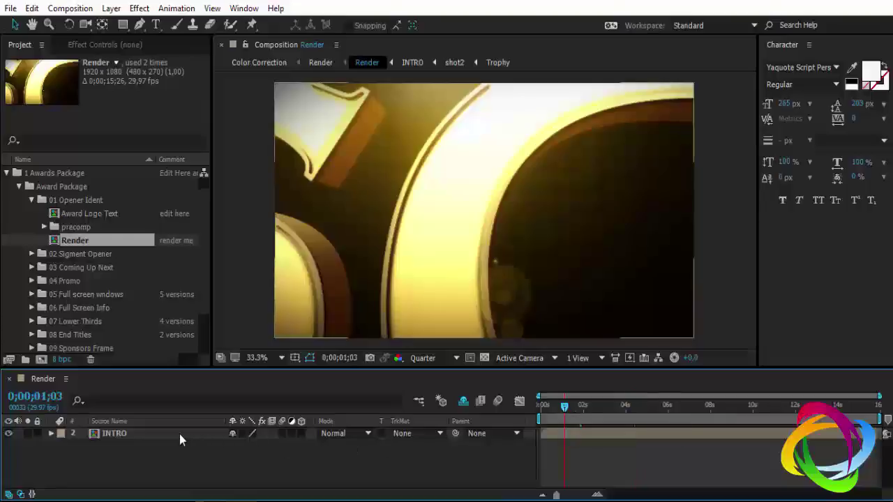
left_click(576, 437)
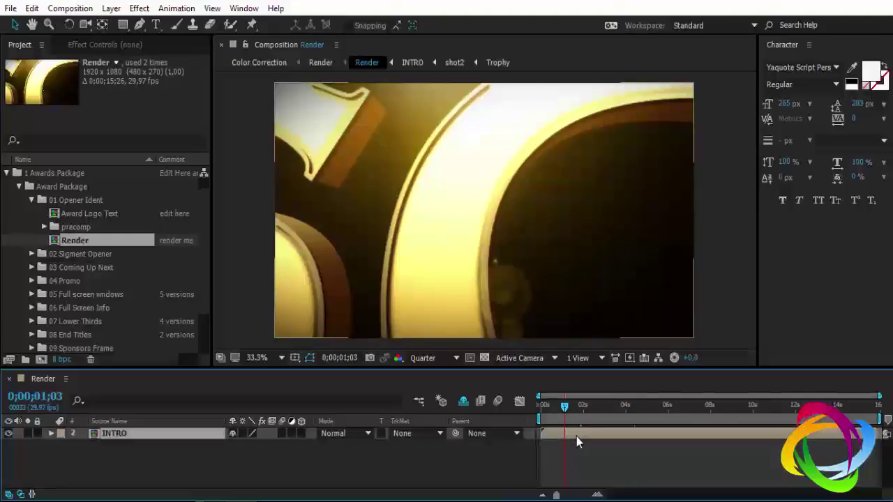
key("ctrl+z")
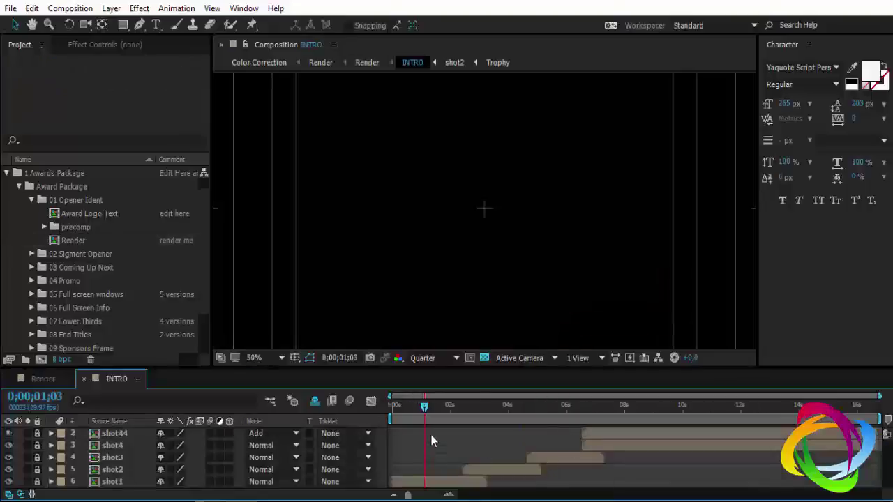
scroll(430, 271, "down", 2)
scroll(430, 265, "down", 2)
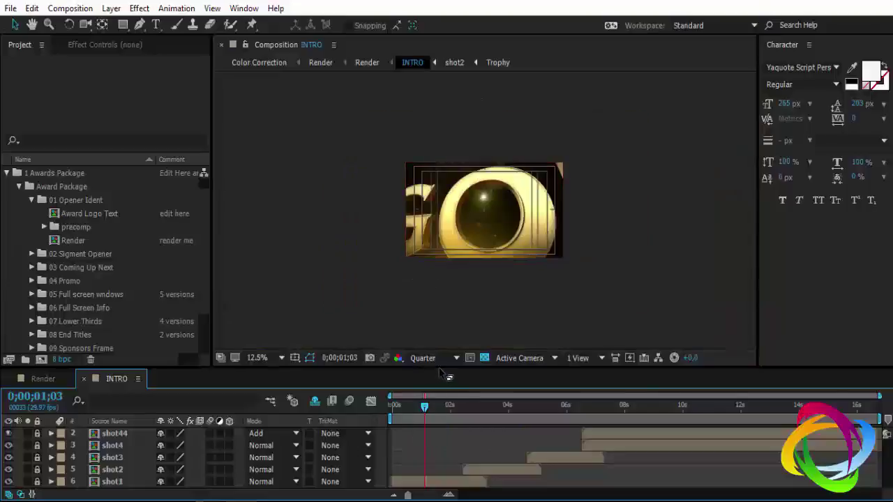
left_click_drag(437, 367, 444, 347)
scroll(461, 246, "up", 2)
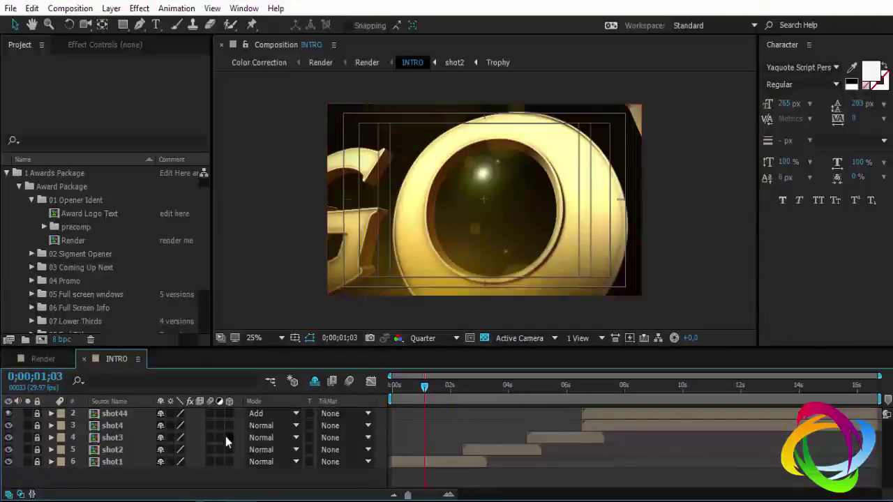
left_click(37, 462)
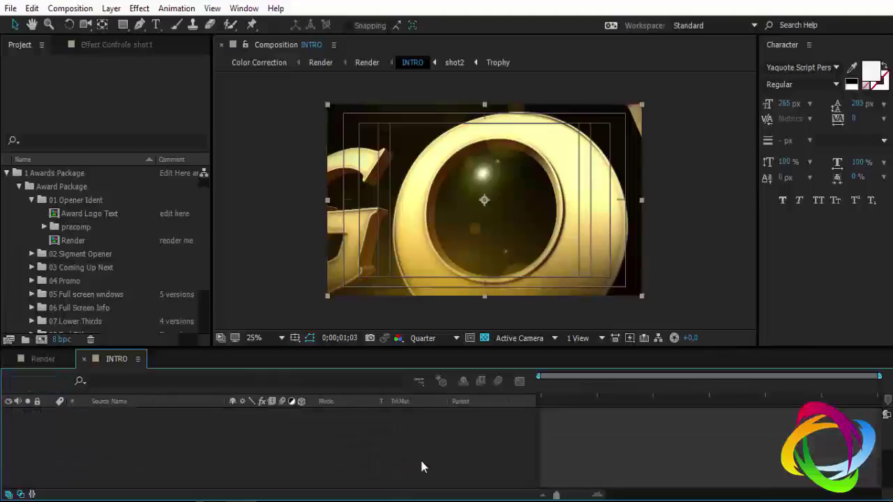
left_click(591, 396)
double_click(291, 447)
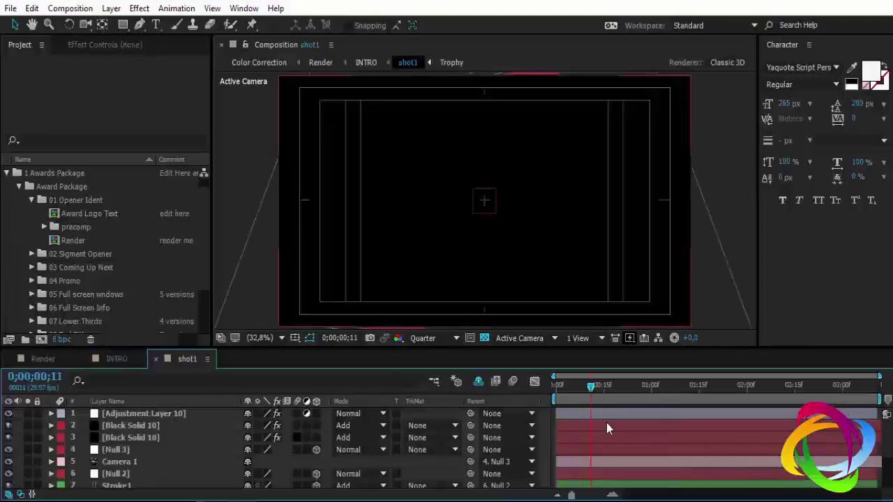
left_click(139, 447)
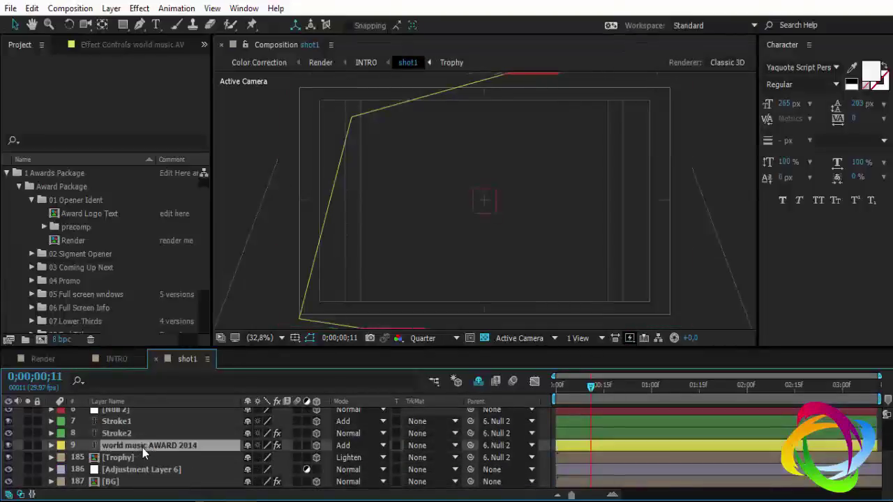
left_click(156, 360)
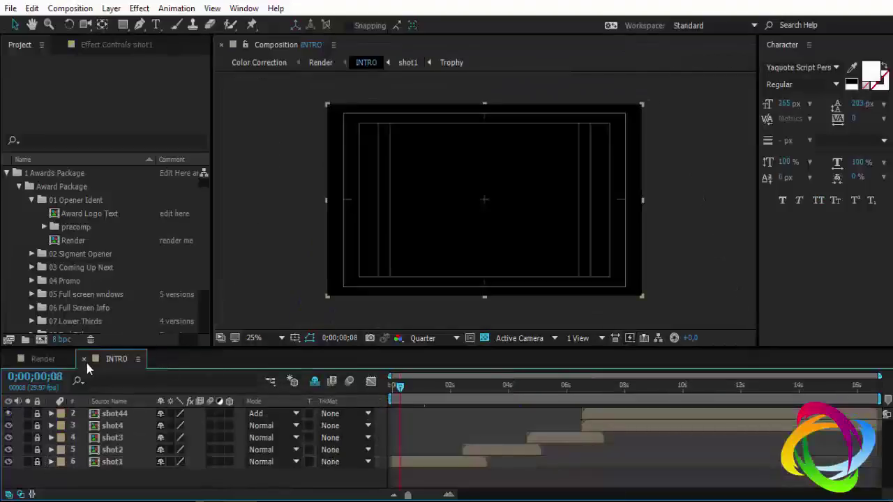
left_click(83, 215)
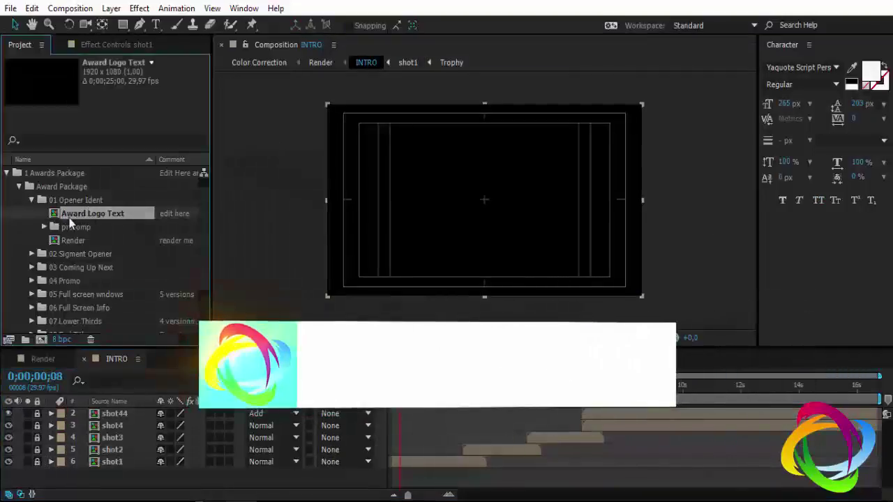
- Open the Award Logo Text composition at Quarter preview resolution
double_click(89, 216)
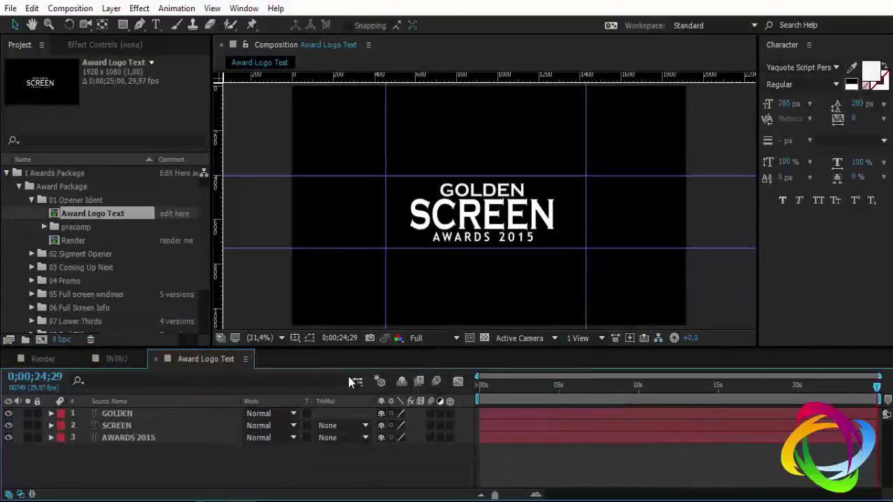
left_click(440, 338)
left_click(438, 420)
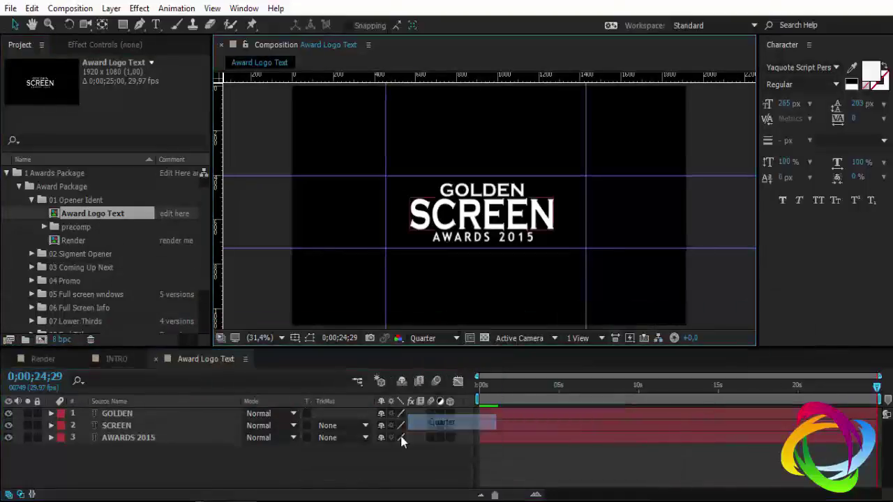
- Retype the logo lines as a person's name, 'Photoembranco' and 'Templates 2016', then close the comp
left_click(122, 413)
double_click(122, 412)
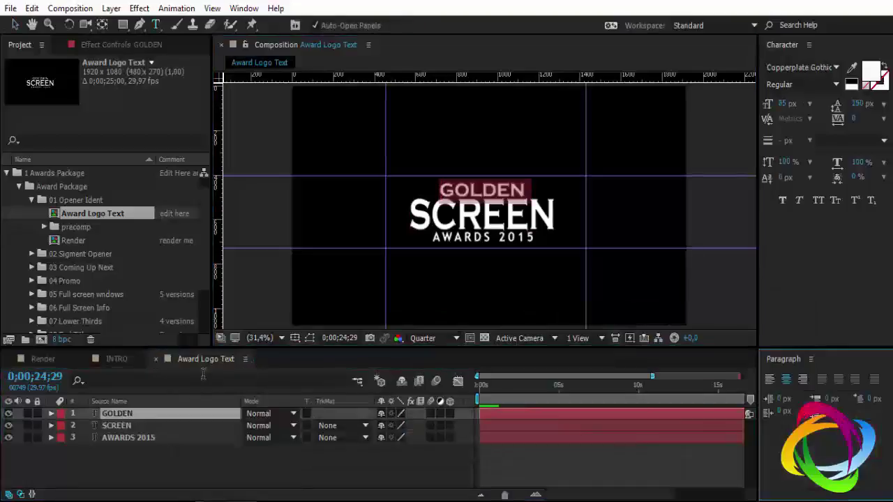
type("H")
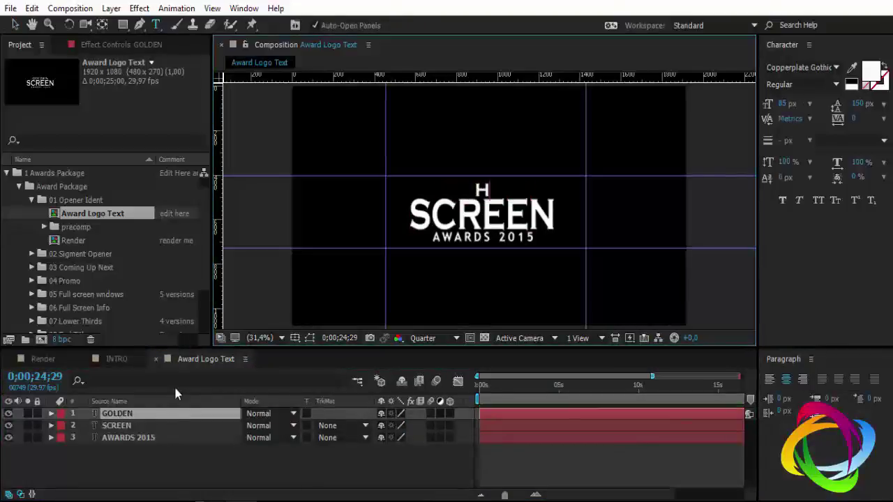
type("ÉLIO R")
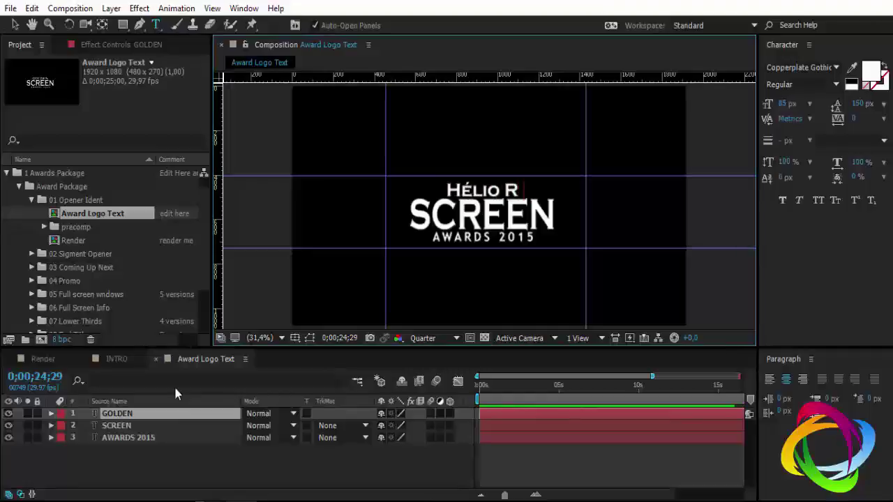
type("eis")
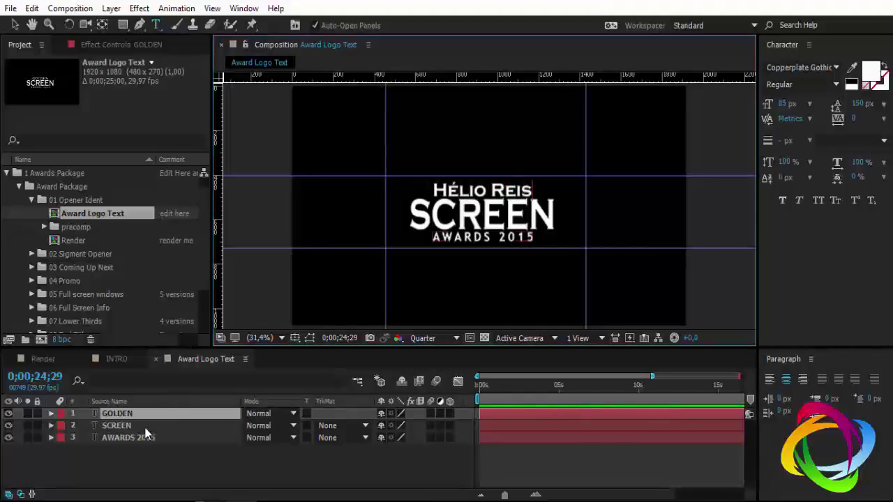
double_click(138, 425)
type("P")
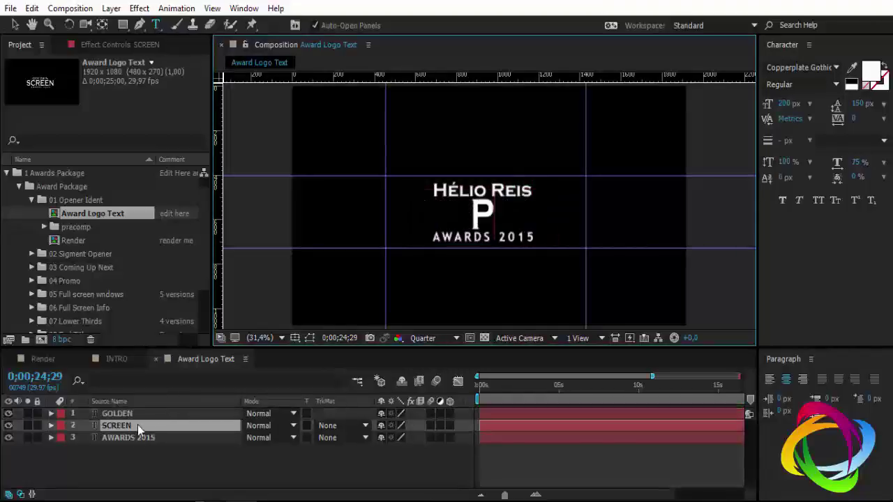
type("hoto")
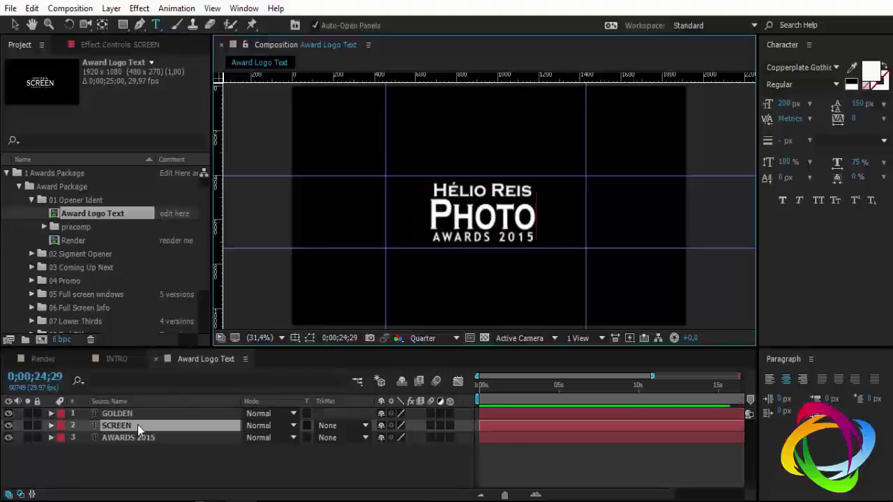
type("embra")
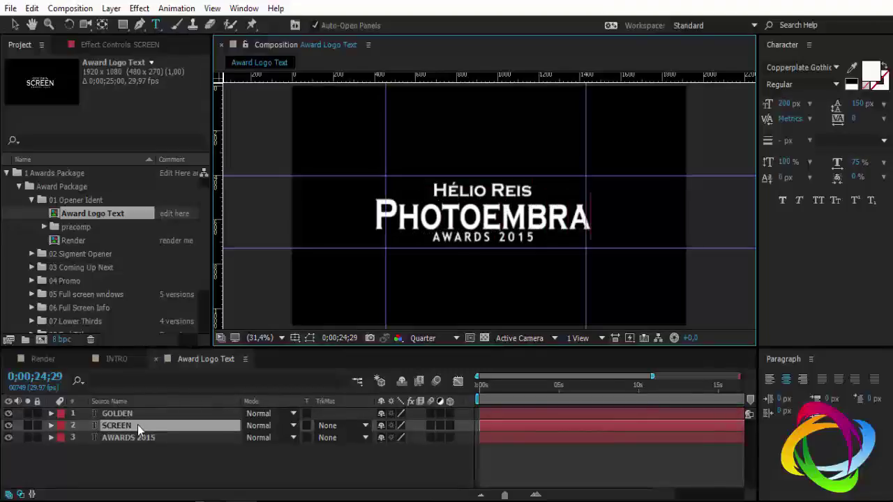
type("nco")
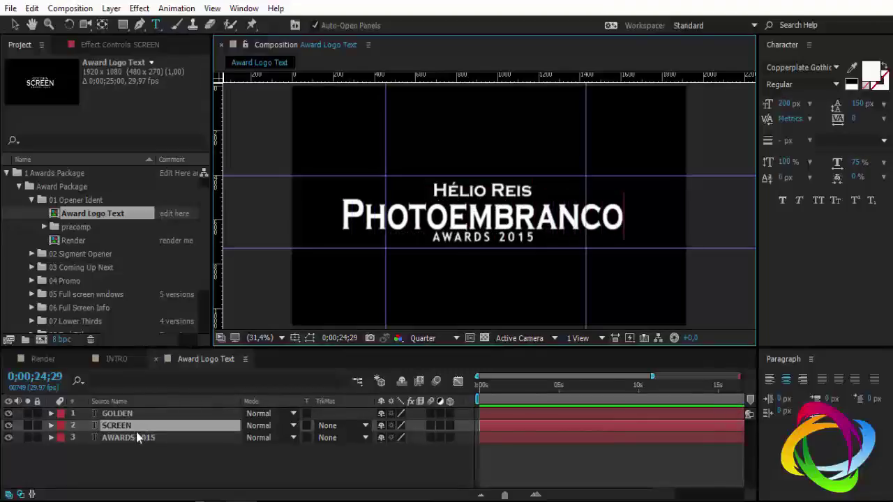
left_click(135, 436)
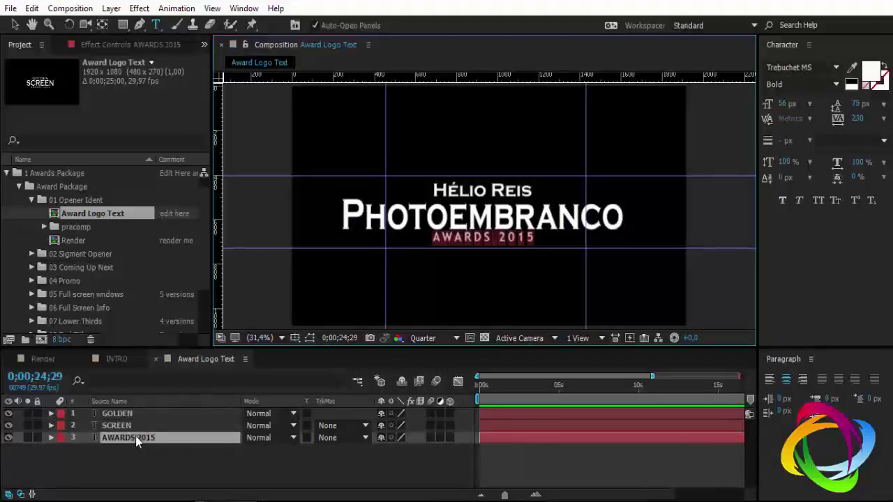
type("Template")
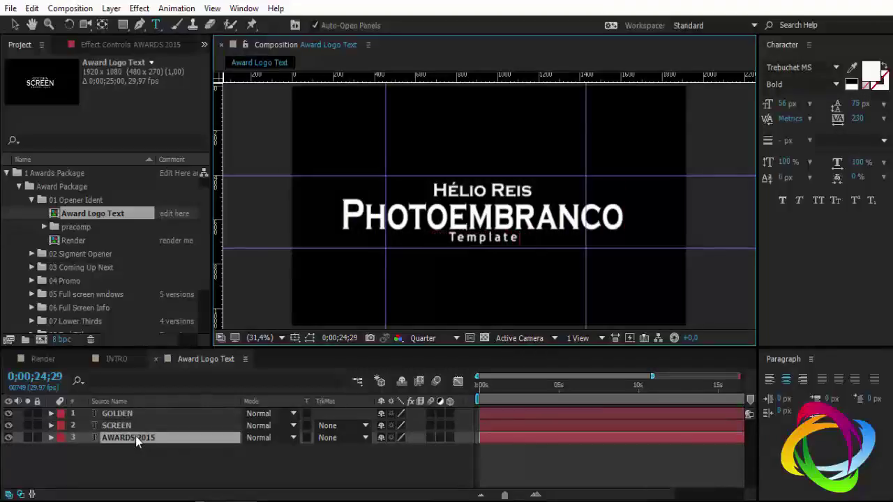
type("s 2016")
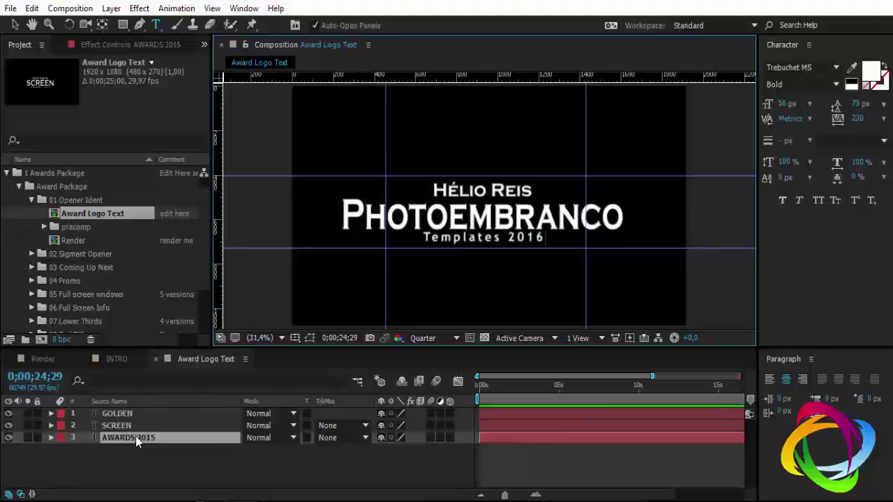
left_click(164, 359)
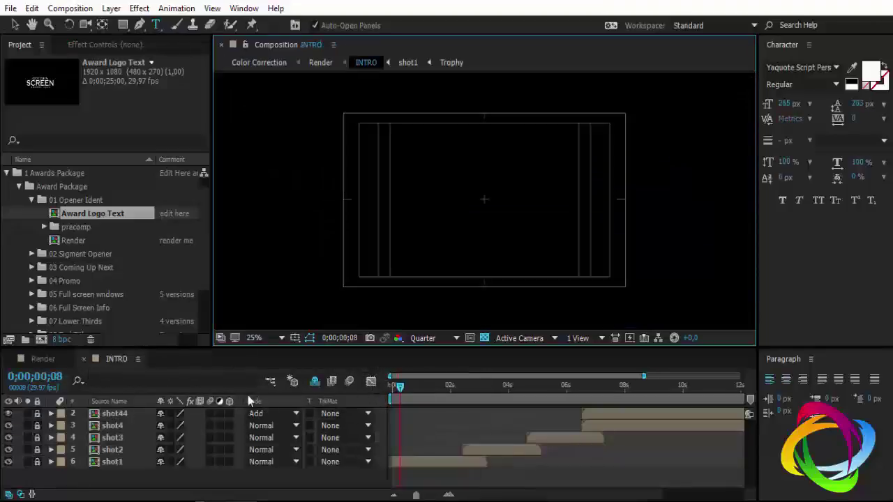
- Set the current time to one second and expand the precomp folder to show INTRO and Trophy
left_click(445, 392)
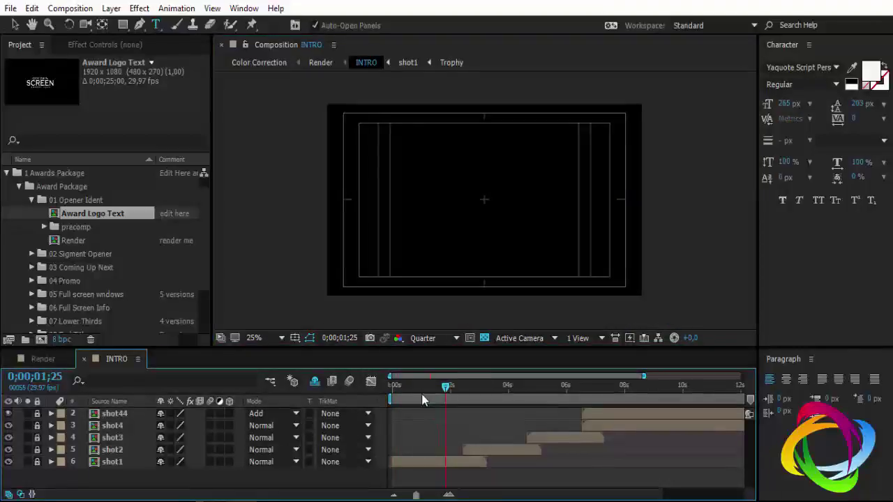
left_click(421, 392)
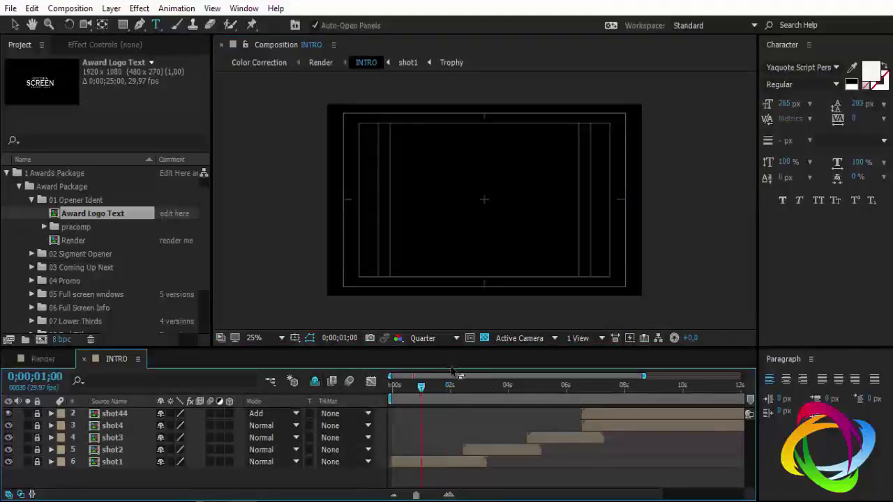
left_click(83, 239)
left_click(45, 227)
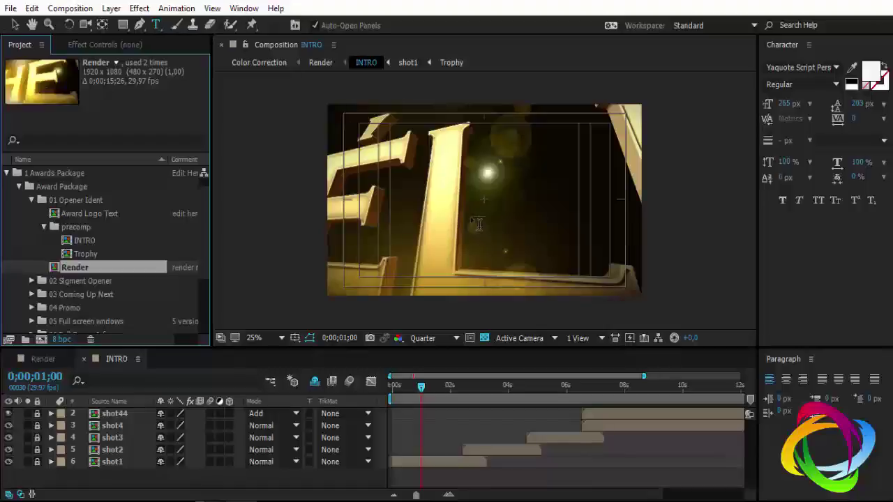
- Return to the Selection tool, hide the Title/Action Safe guides, and save the project
key("v")
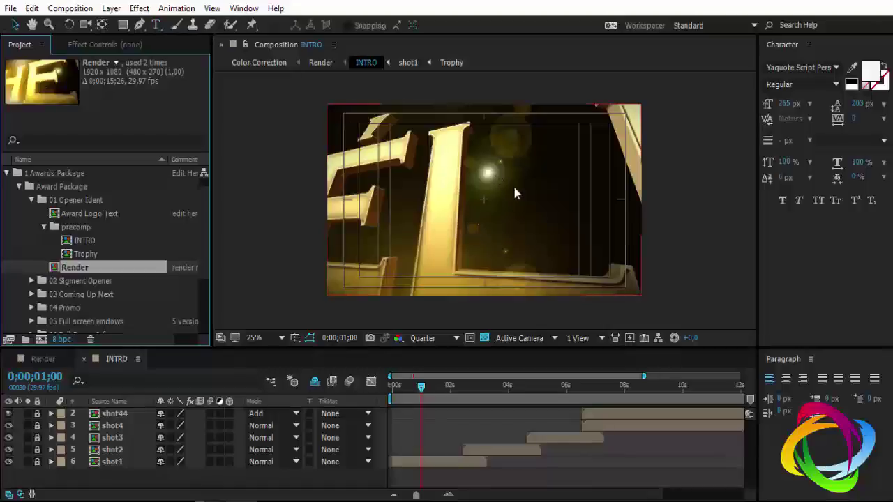
left_click(294, 338)
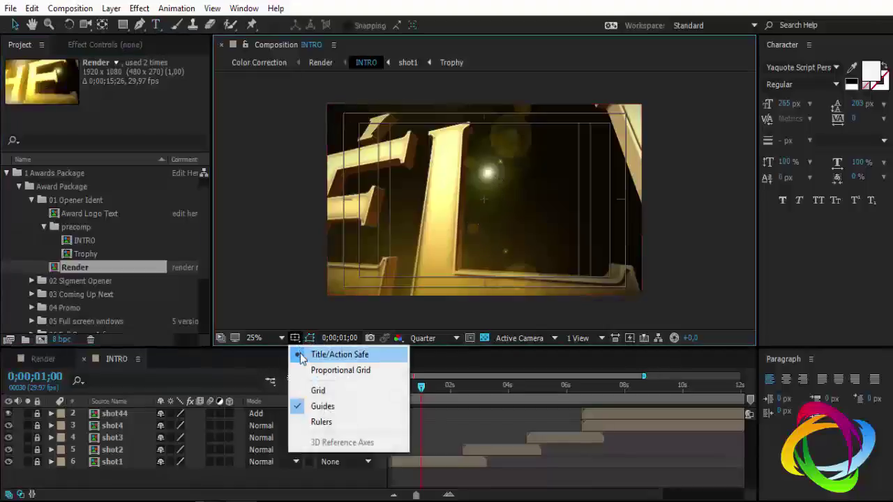
left_click(302, 355)
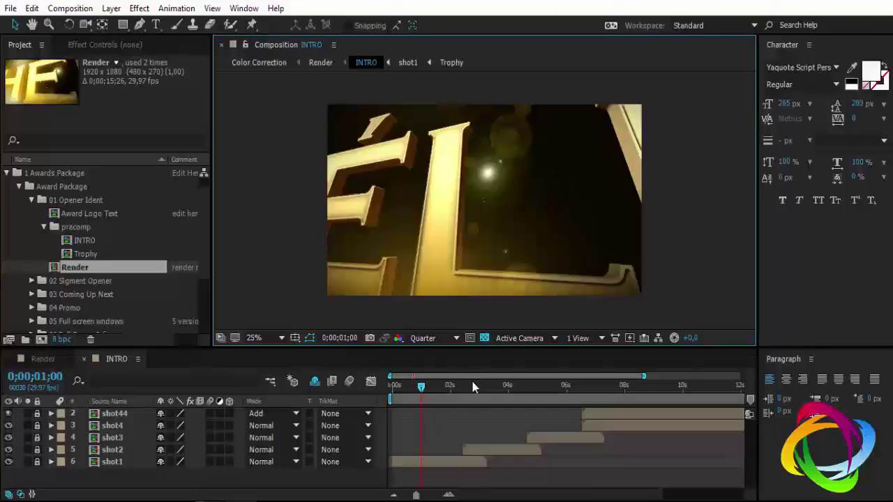
key("ctrl+s")
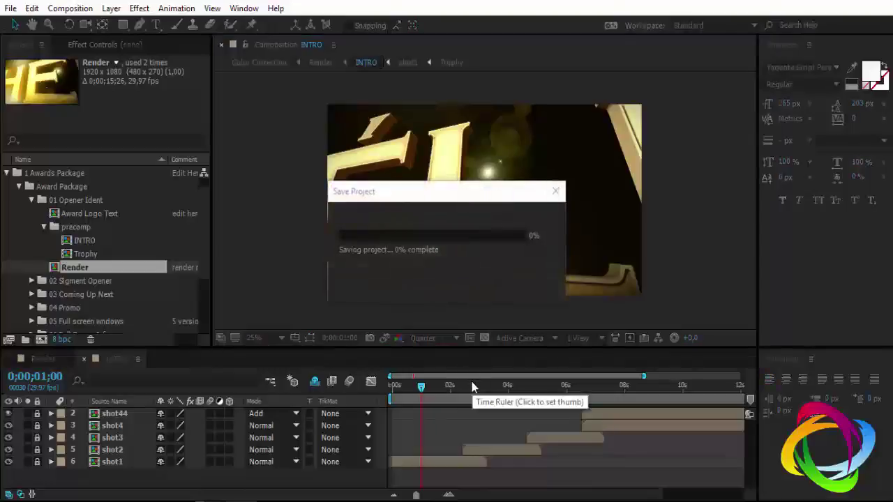
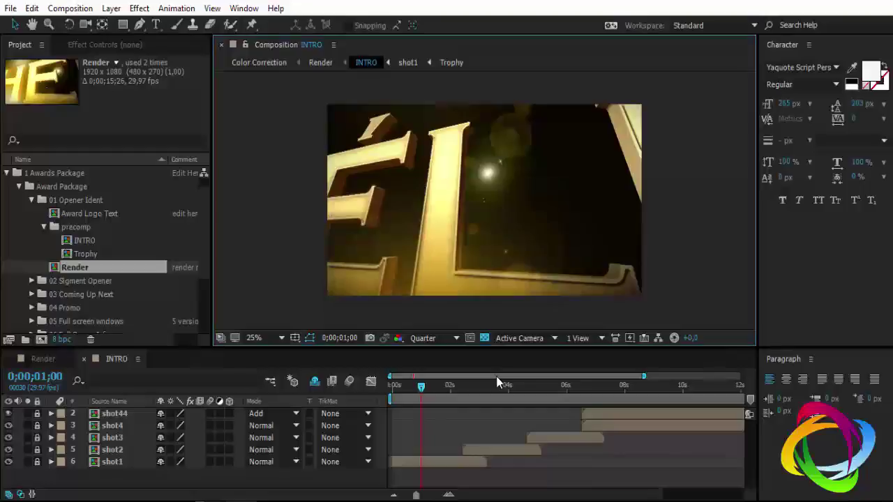
- Open the INTRO and Trophy compositions, close Trophy, and collapse the precomp folder
left_click(83, 241)
double_click(83, 242)
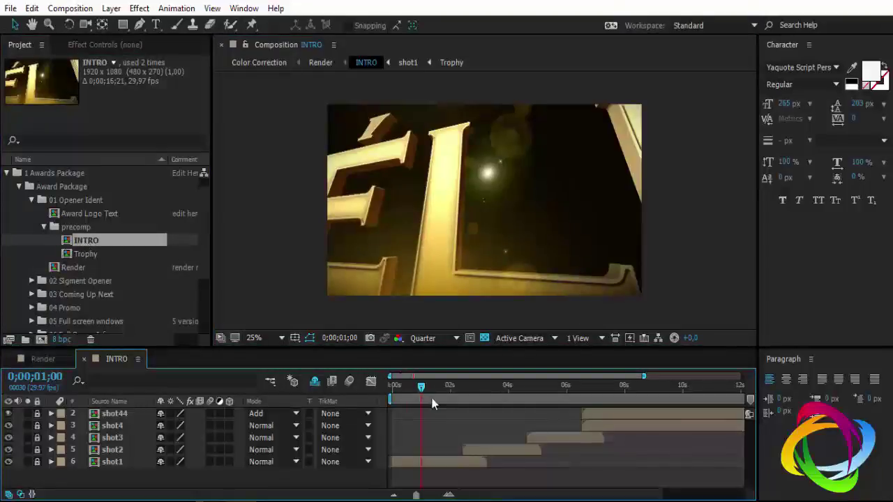
double_click(78, 255)
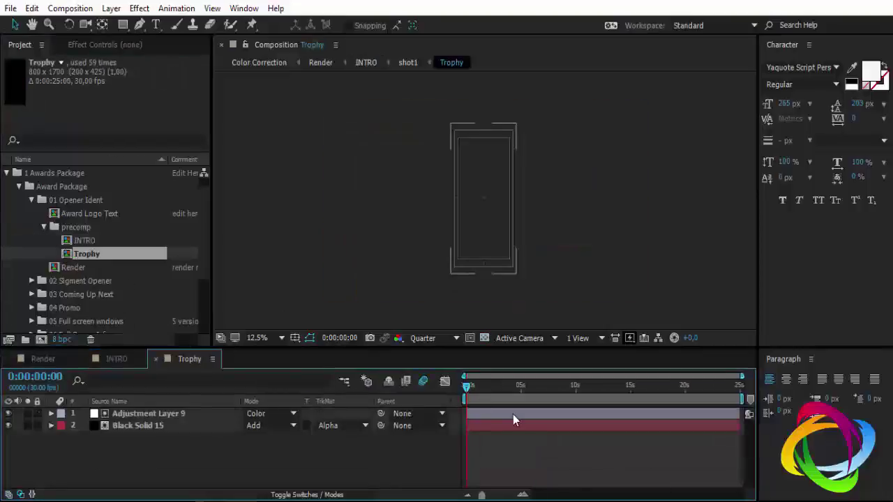
left_click(156, 358)
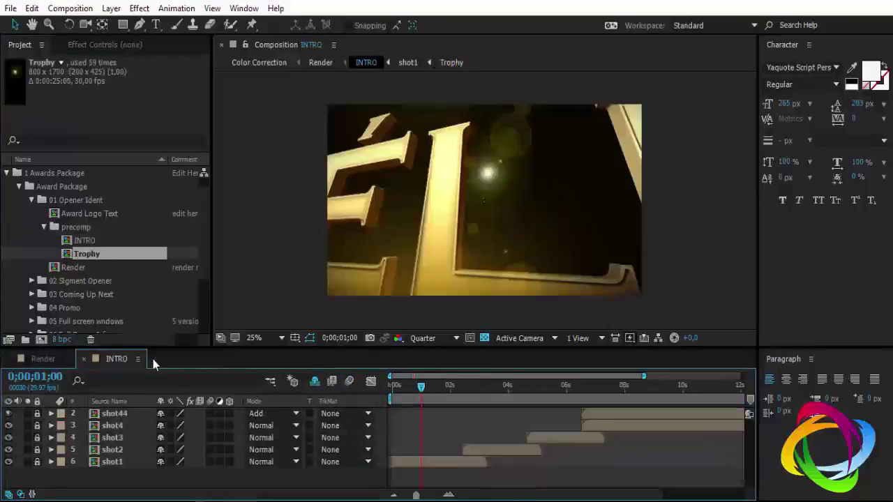
left_click(43, 228)
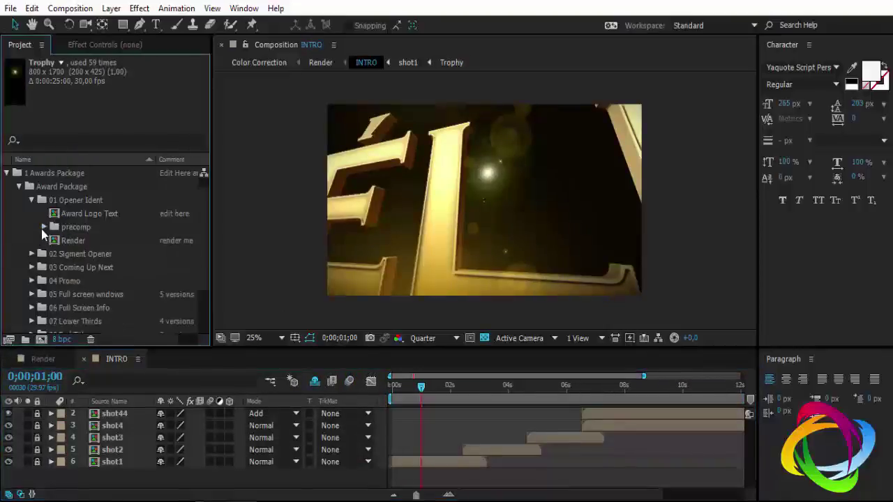
- Collapse the 01 Opener Ident folder and expand 02 Sigment Opener in the Project panel
left_click(19, 187)
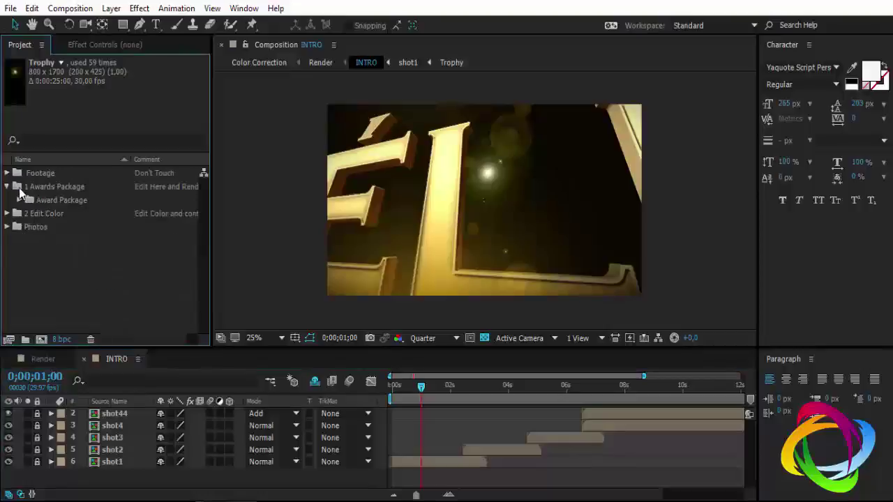
left_click(19, 187)
left_click(19, 200)
scroll(42, 201, "down", 1)
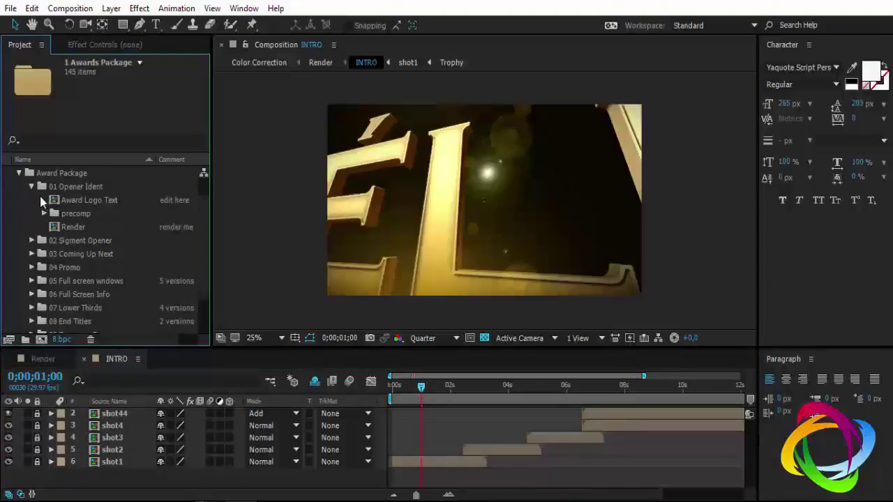
left_click(30, 187)
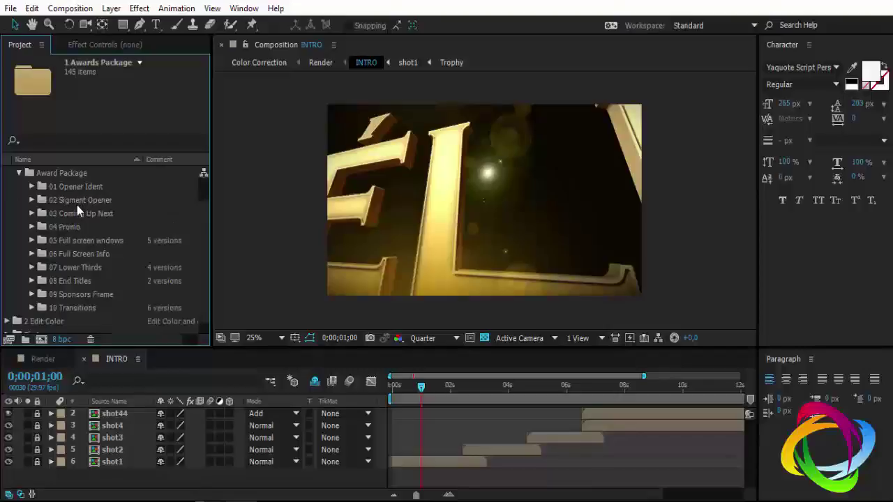
left_click(76, 205)
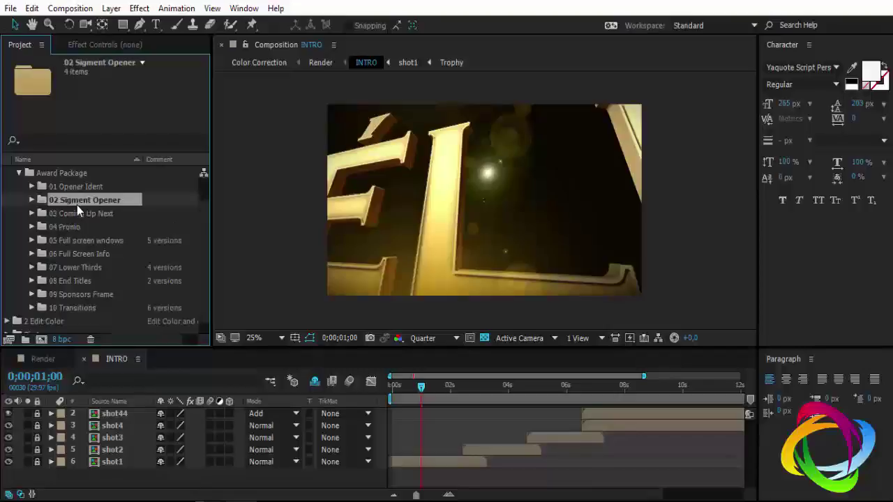
left_click(32, 201)
- Open the 02 Sigment Opener Render comp, close INTRO, and move to 0;00;00;20
left_click(75, 242)
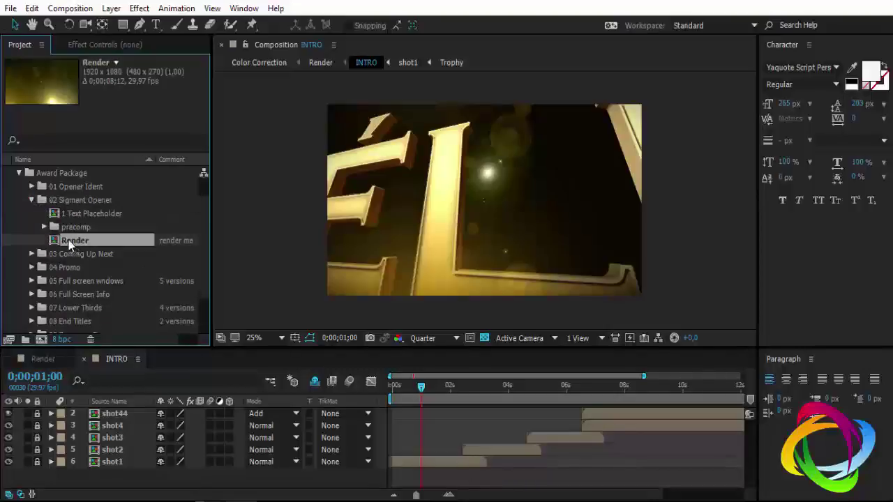
double_click(72, 245)
left_click(123, 357)
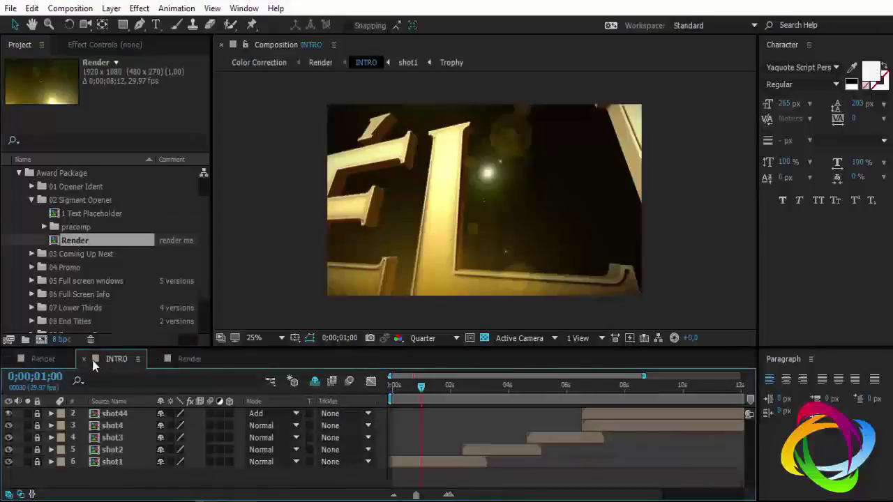
left_click(83, 360)
left_click(464, 389)
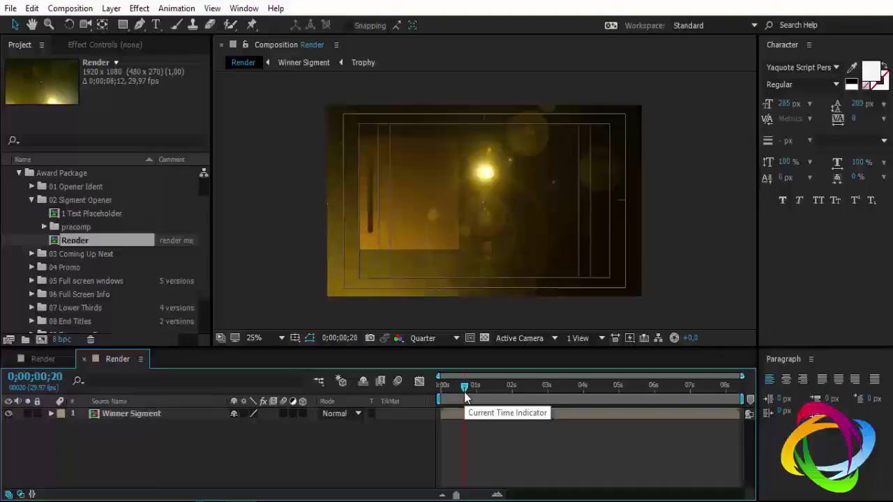
left_click(80, 215)
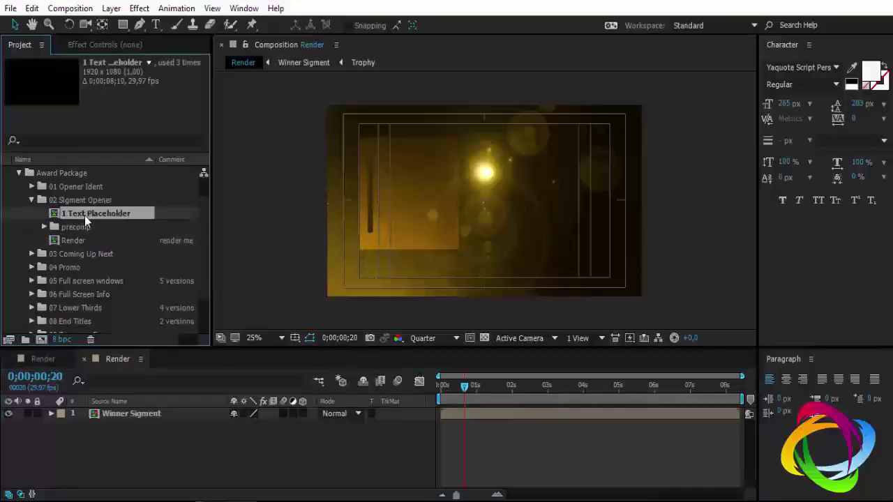
- Replace the BEST MOVIE MUSIC DIRECTOR title in 1 Text Placeholder with 'Se inscreva no canal'
double_click(85, 216)
left_click(626, 401)
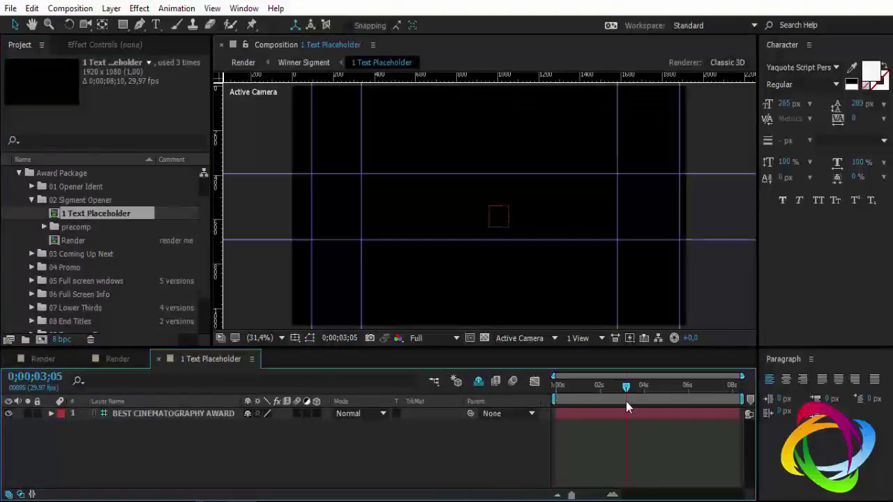
left_click(180, 412)
double_click(194, 410)
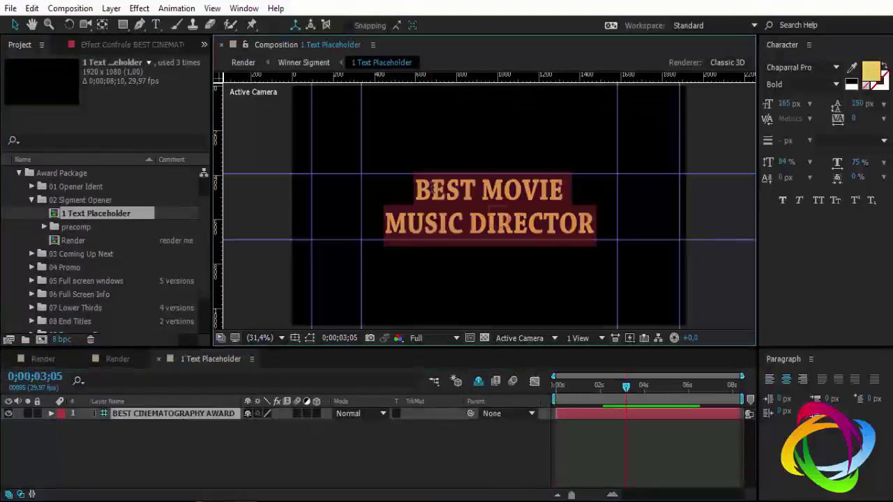
left_click_drag(565, 191, 407, 184)
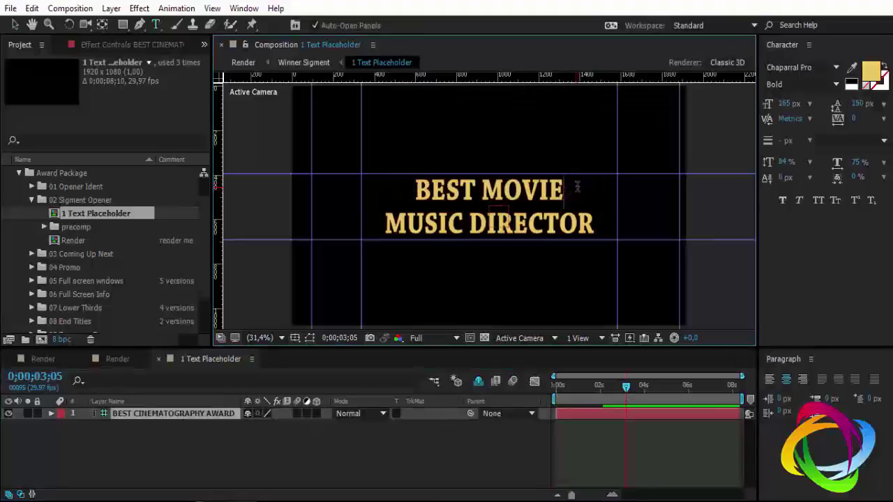
type("S")
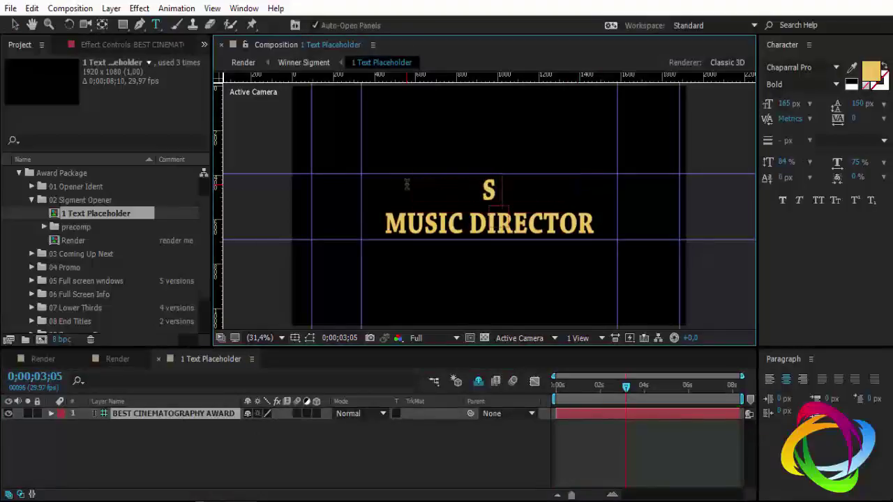
type("e in")
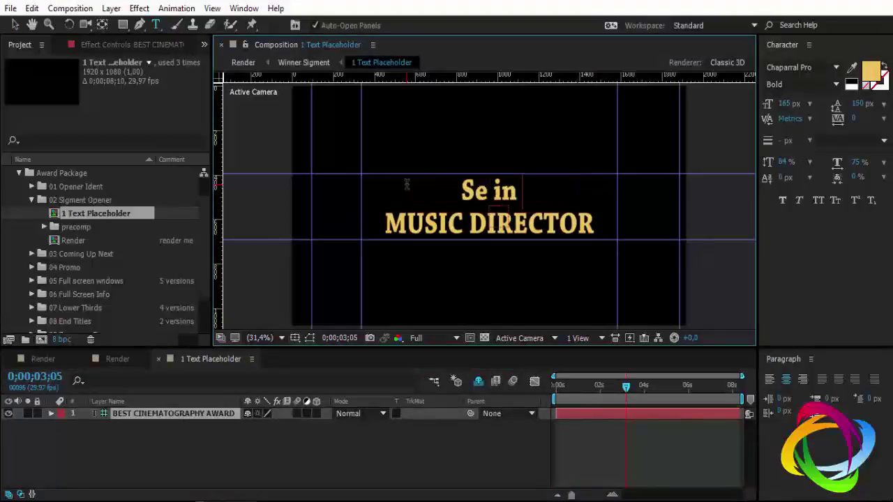
type("c")
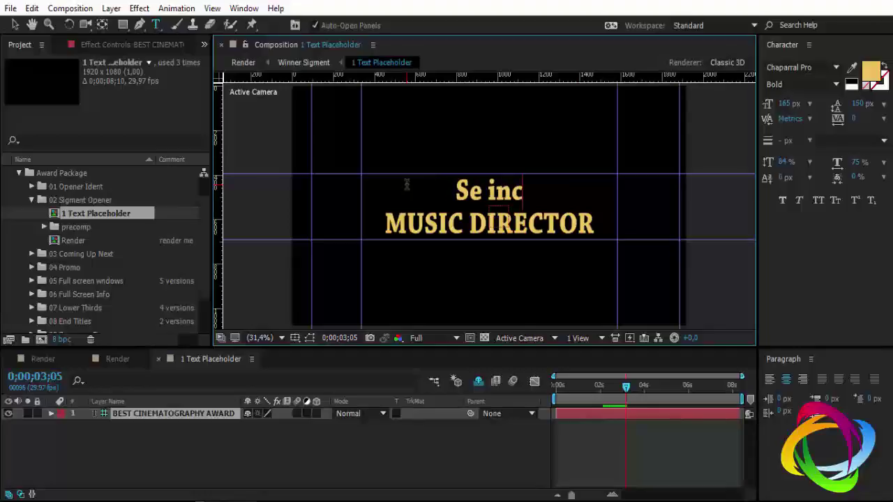
key("BackSpace")
type("scre")
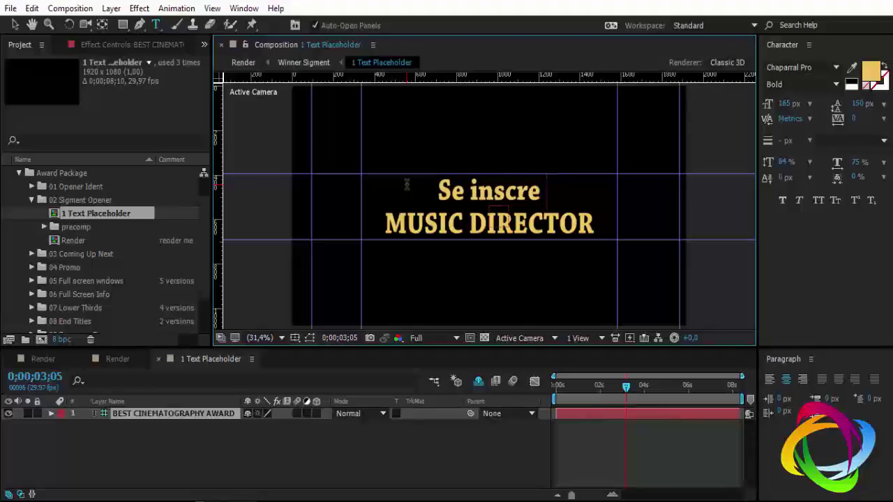
type("va")
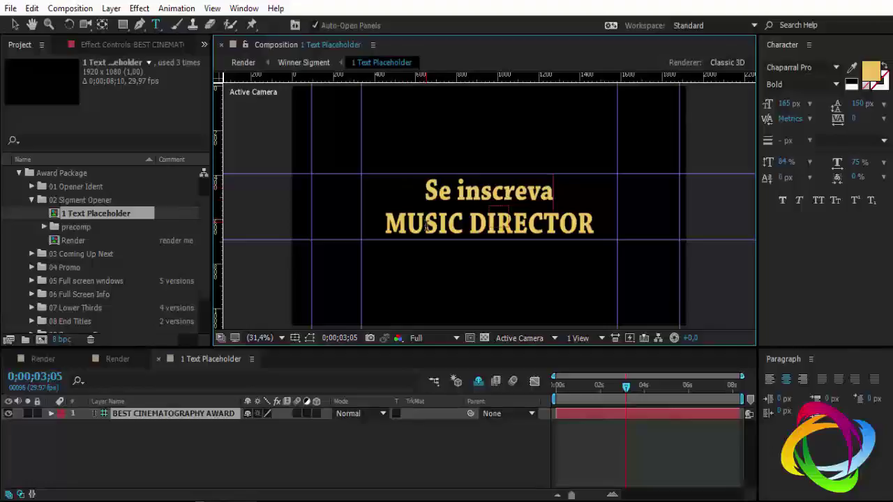
triple_click(426, 225)
type("no ")
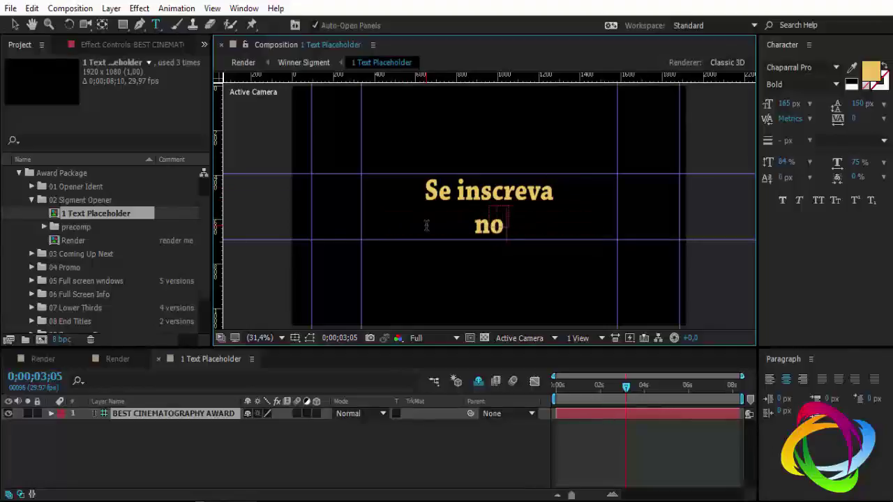
type("canal")
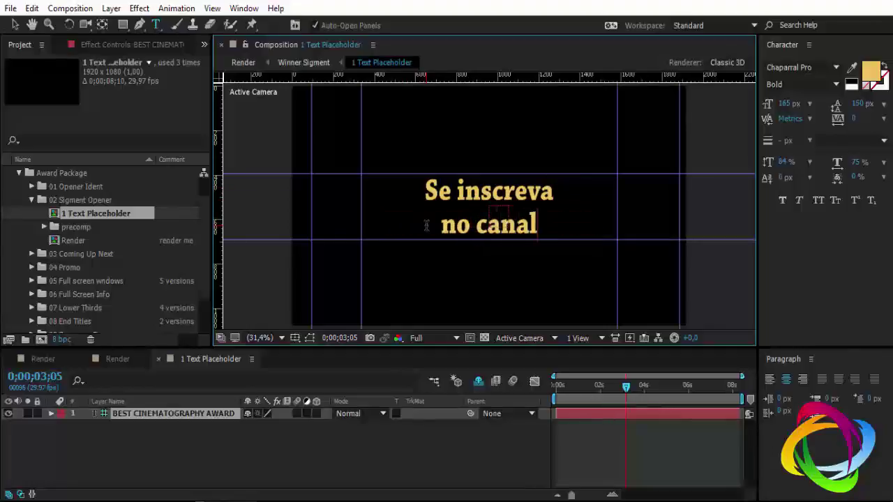
left_click(158, 360)
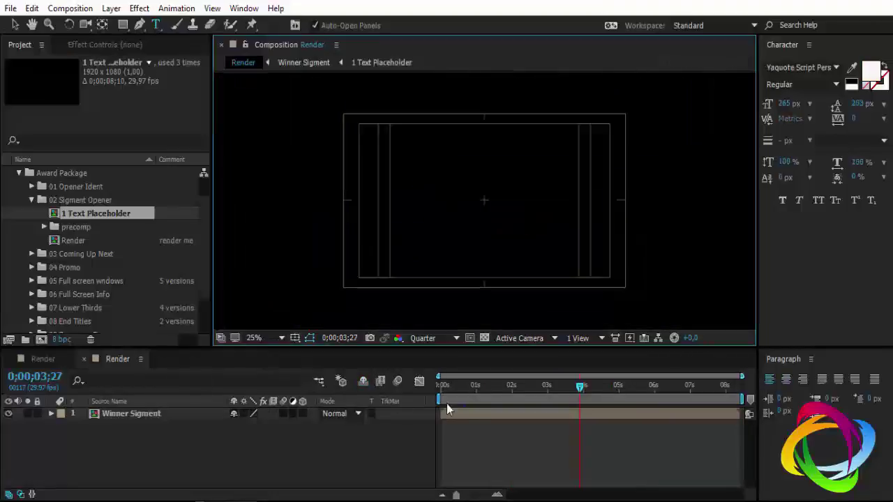
- Save the project, close the segment opener's Render comp, and select the 03 Coming Up Next Render comp
key("ctrl+s")
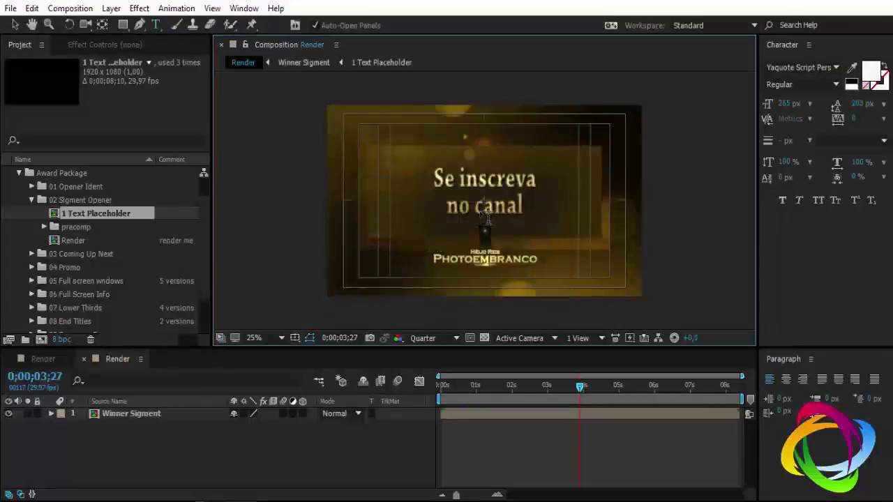
left_click(83, 359)
left_click(83, 360)
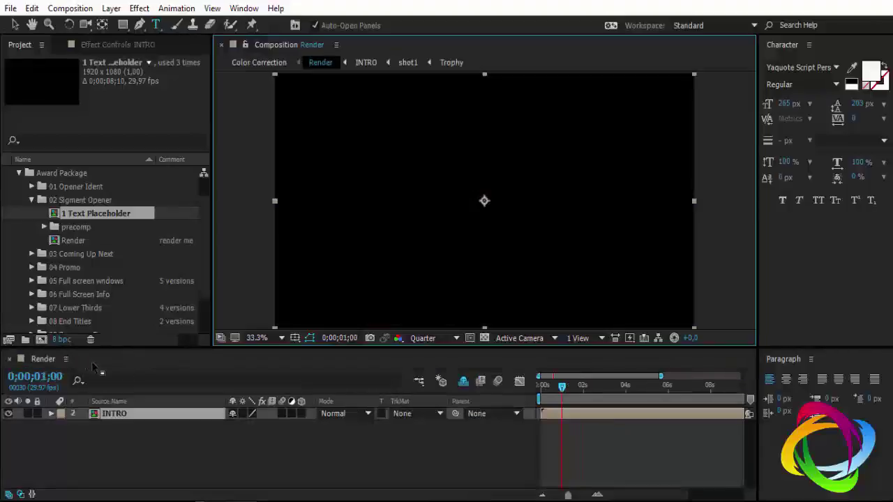
left_click(31, 200)
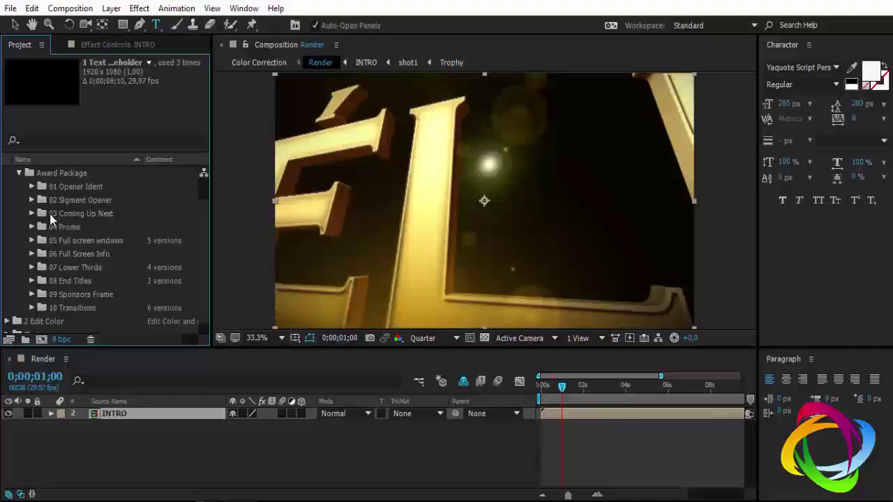
left_click(41, 215)
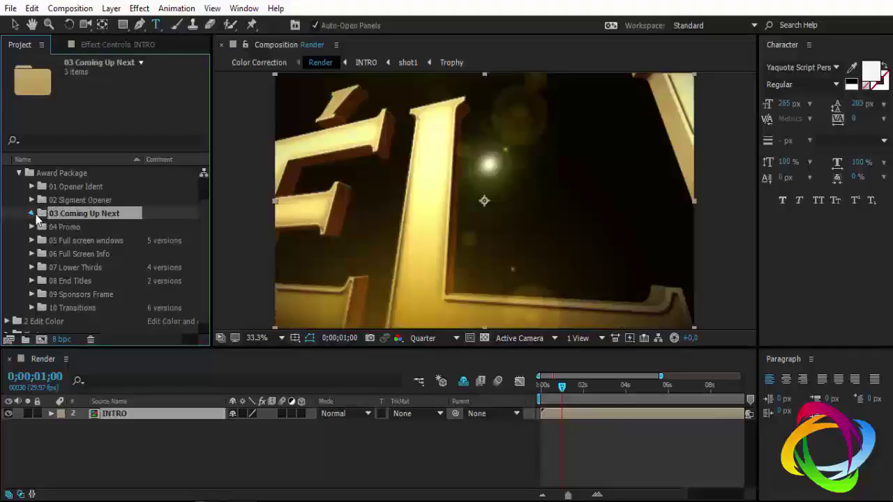
left_click(35, 214)
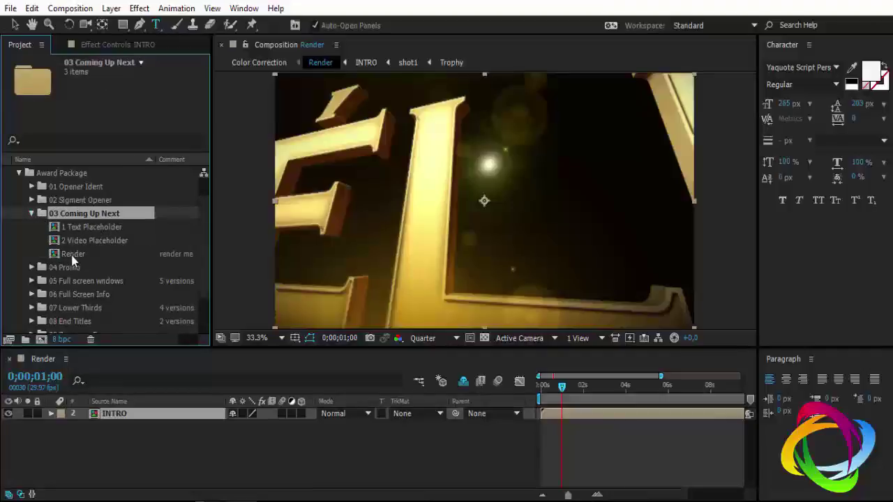
left_click(60, 255)
- Change the Coming Up Next placeholder title from COMING UP NEXT to HRDIGITAL
double_click(71, 254)
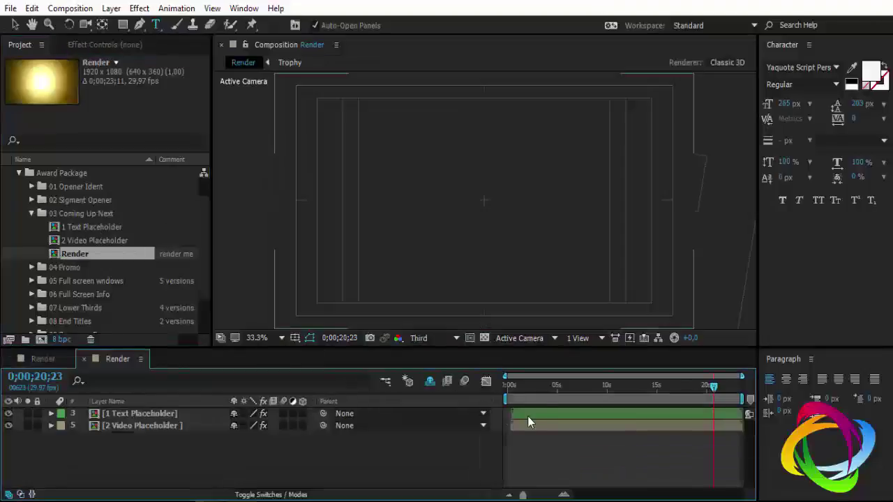
left_click(542, 399)
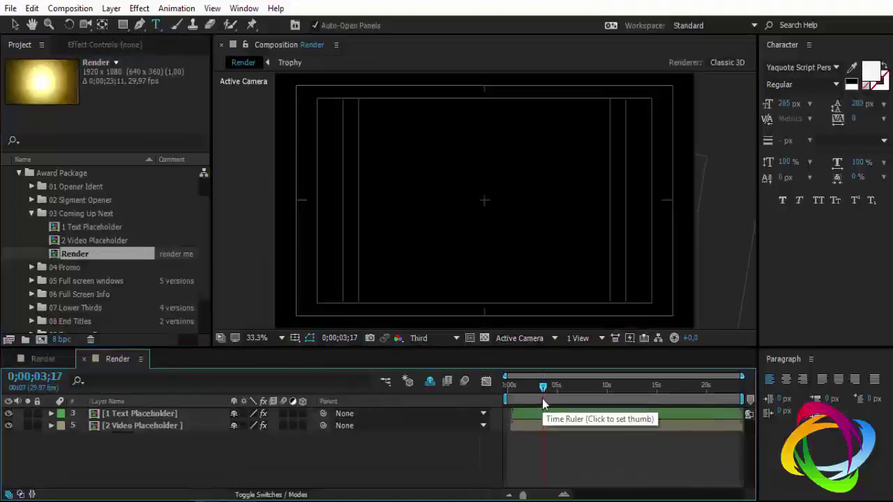
left_click(85, 359)
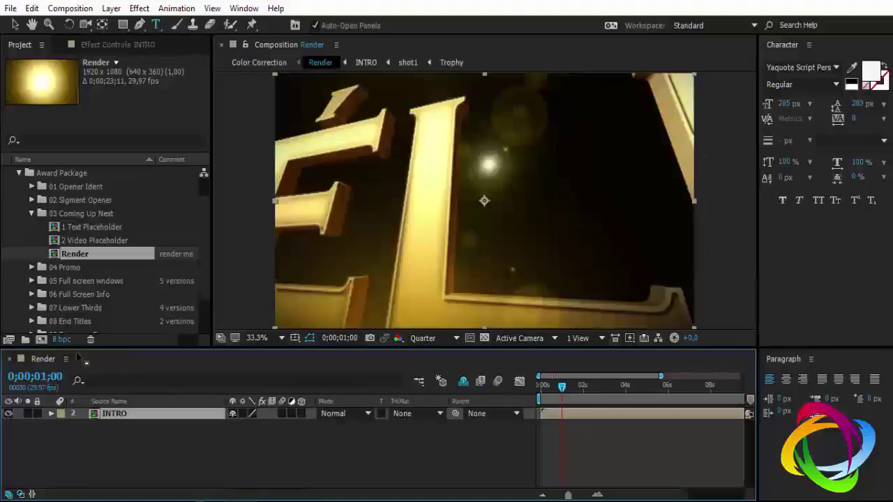
left_click(76, 226)
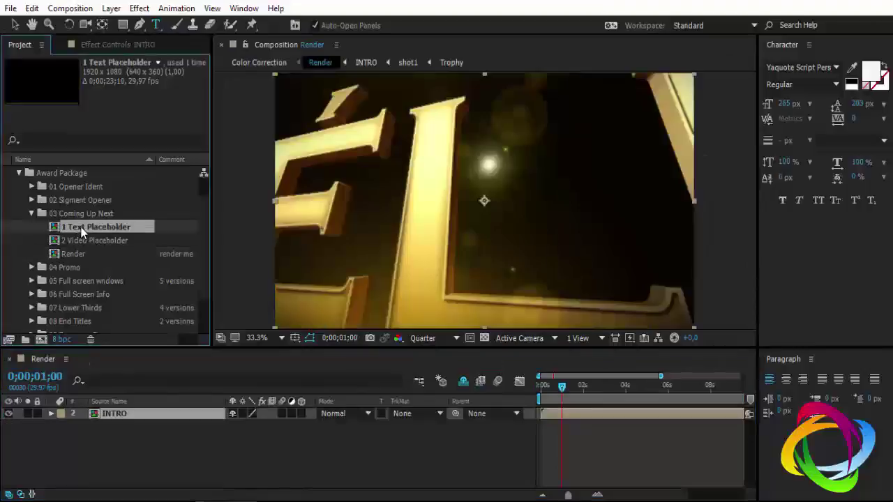
double_click(81, 231)
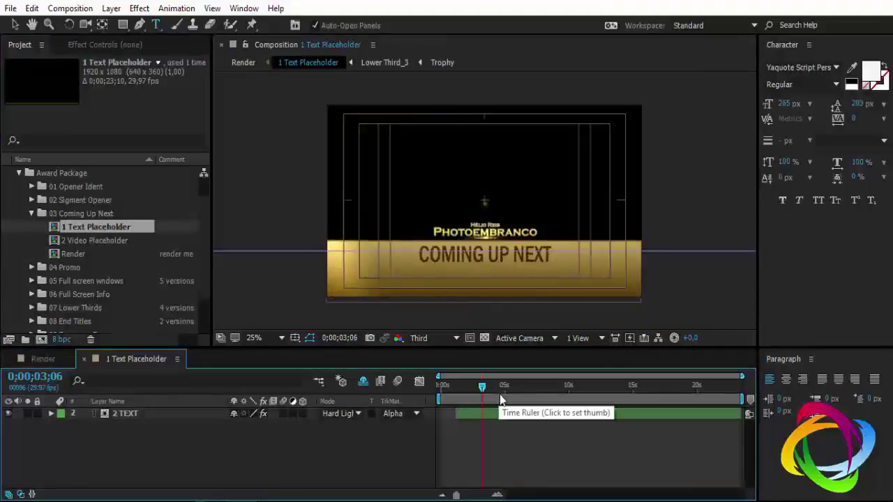
left_click(499, 394)
left_click(129, 413)
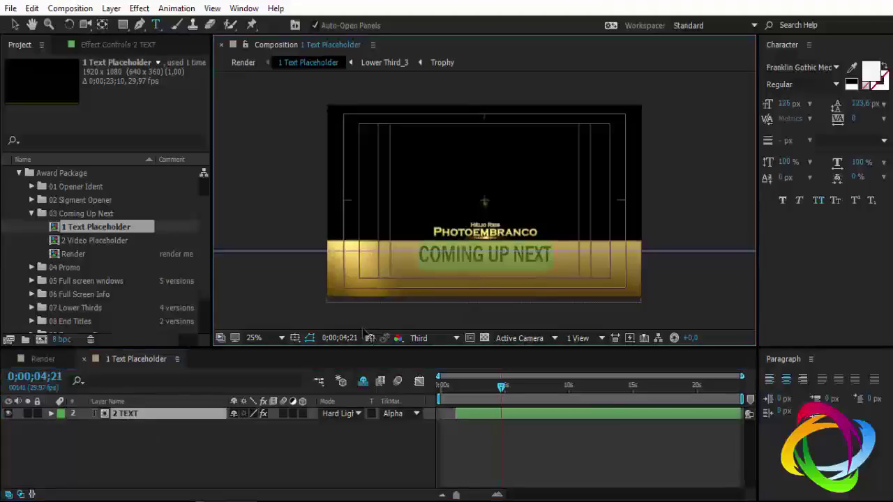
type("HRD")
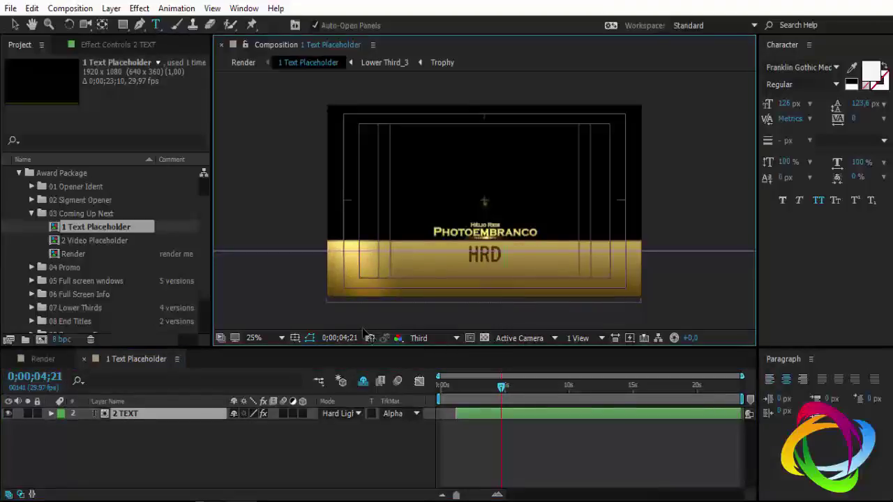
type("IGITAL")
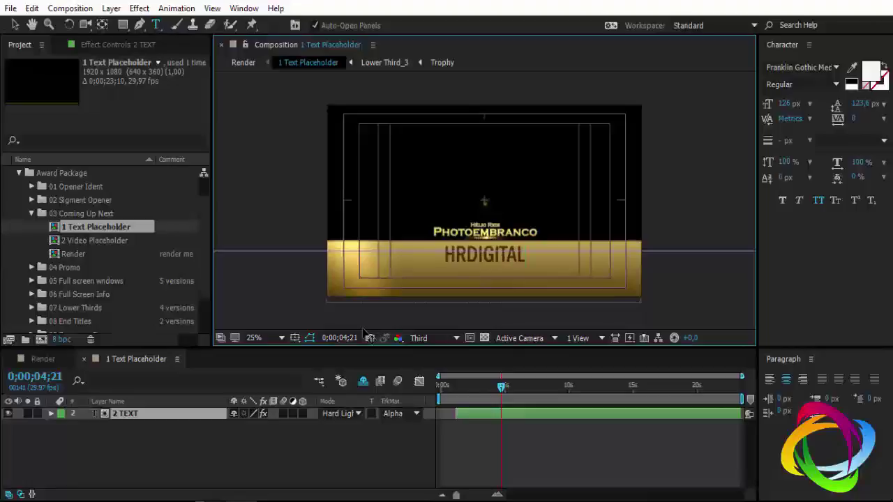
left_click(83, 359)
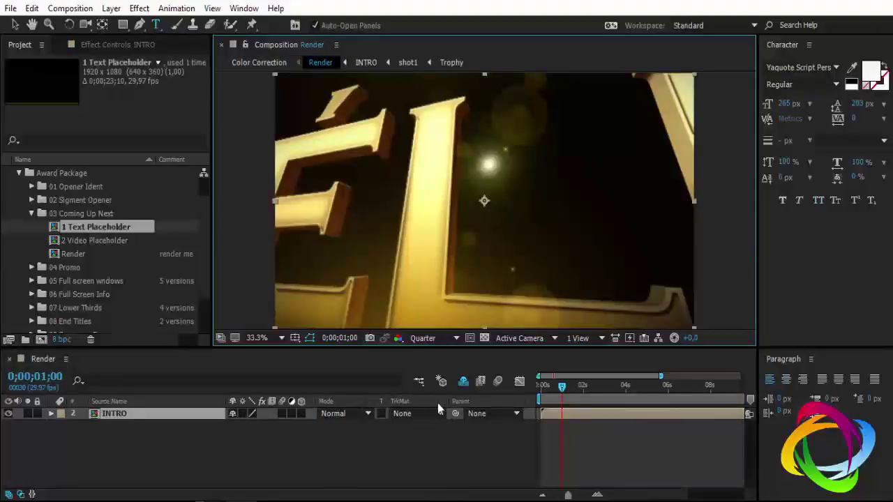
- Open 2 Video Placeholder, try the 4DSC_1476 copy.jpg photo, then remove it
left_click(101, 241)
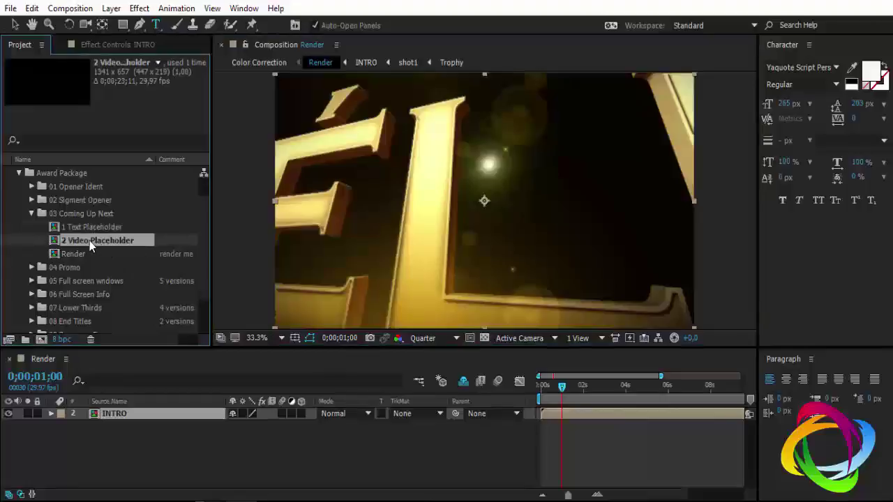
double_click(87, 240)
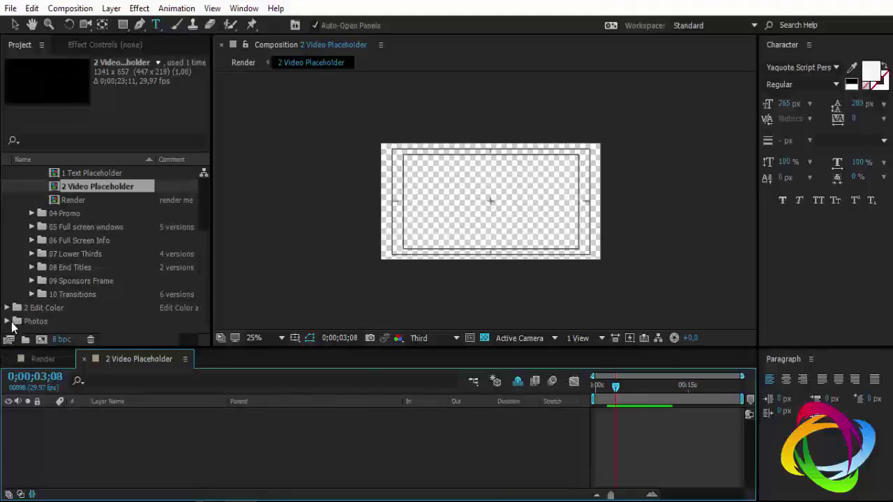
left_click(7, 321)
scroll(70, 279, "down", 5)
scroll(70, 279, "down", 2)
left_click(69, 282)
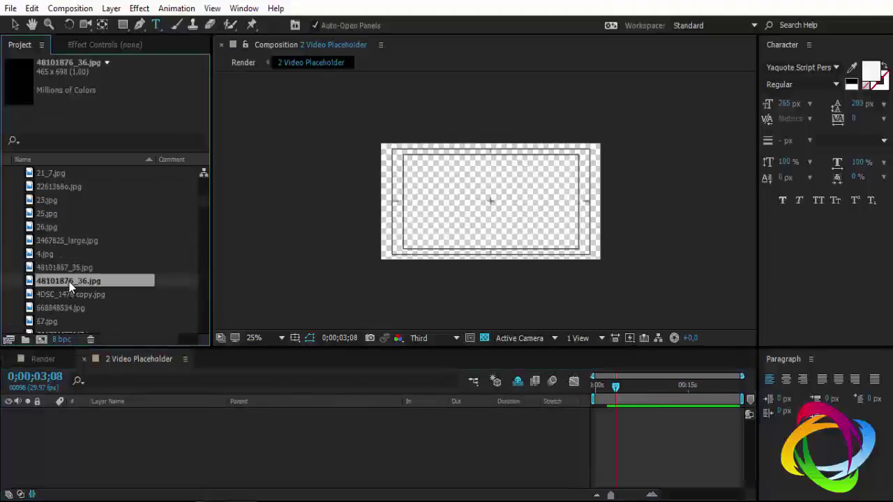
left_click(70, 293)
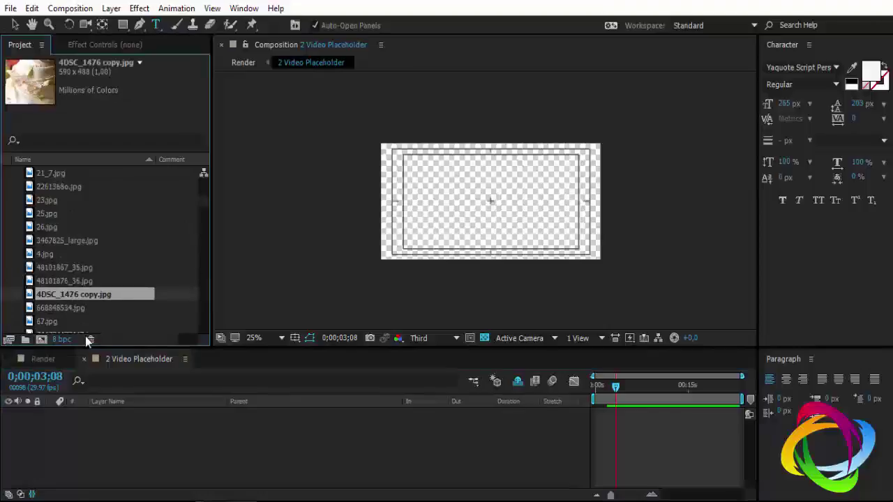
left_click_drag(88, 340, 112, 429)
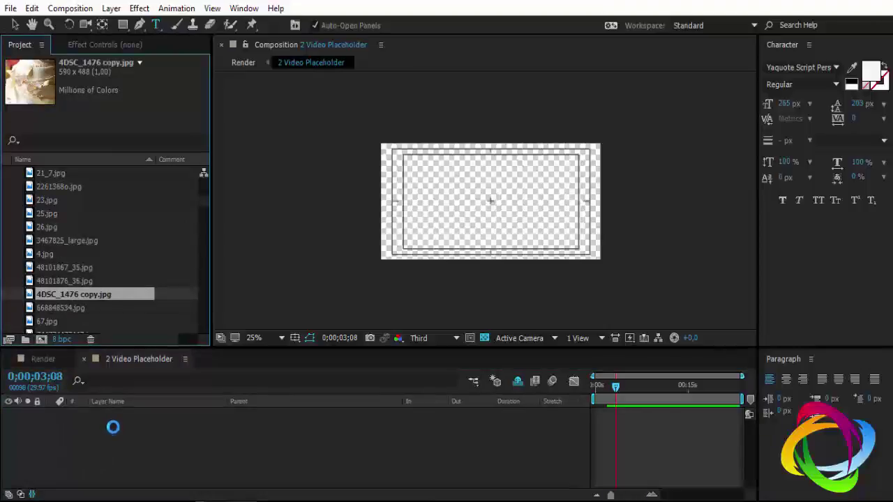
key("Delete")
- Place the 668848534.jpg couple photo in the placeholder, scaled to fill the frame
left_click(70, 309)
scroll(69, 307, "down", 1)
scroll(68, 304, "down", 3)
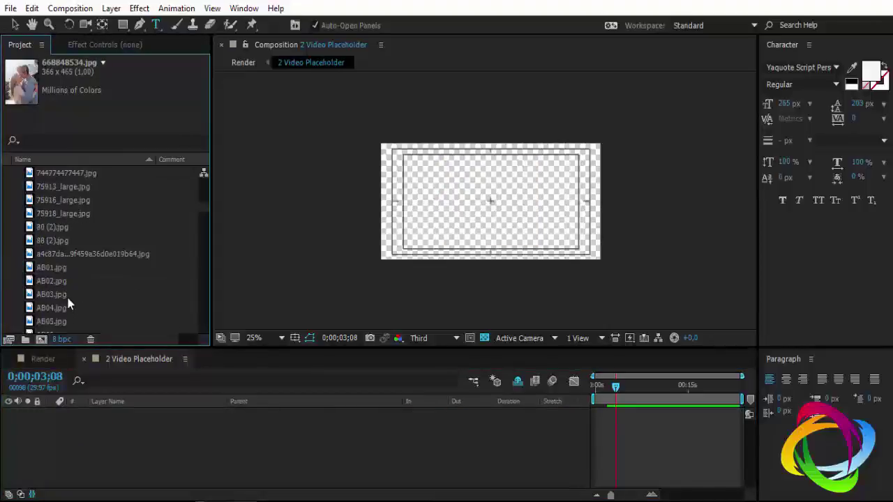
left_click_drag(72, 256, 98, 441)
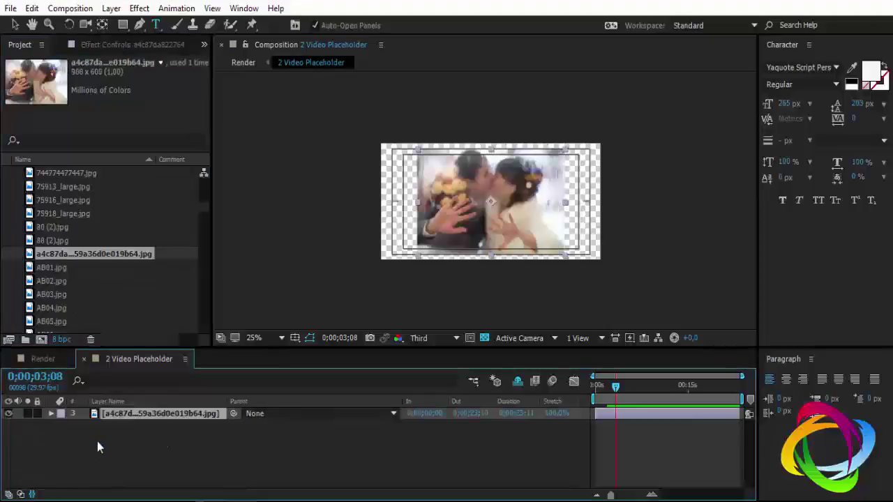
key("ctrl+alt+f")
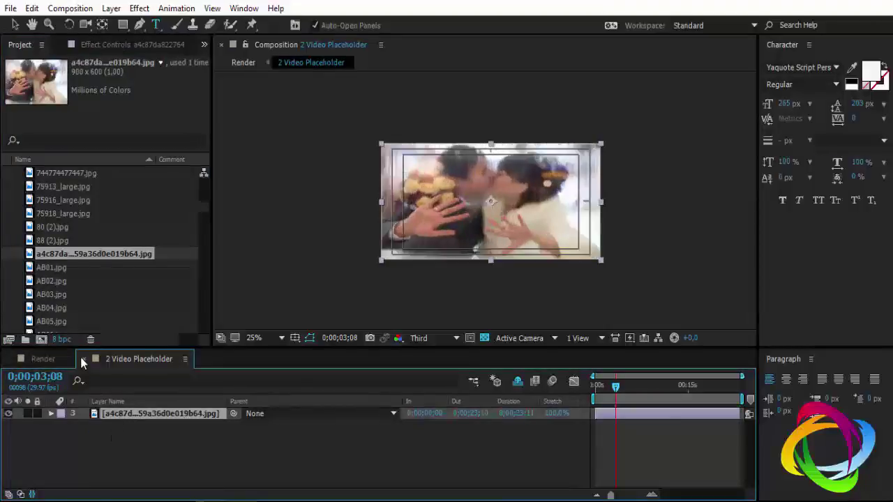
left_click(84, 359)
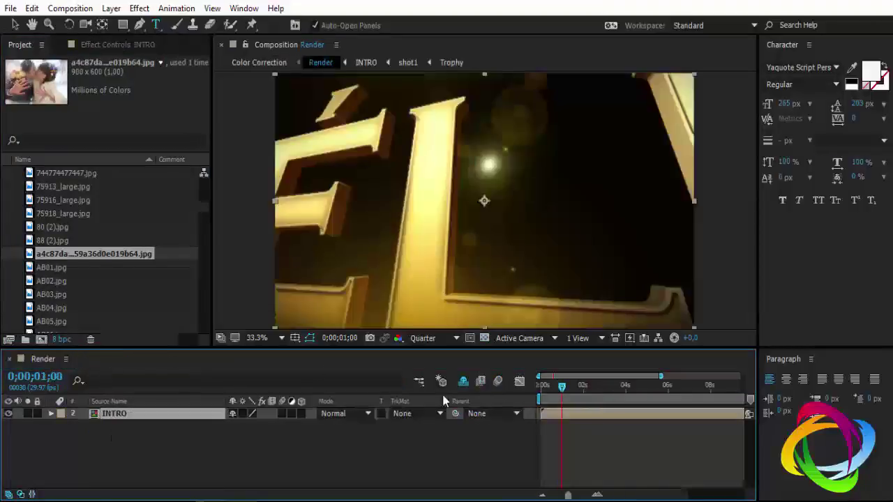
- Find and select the Coming Up Next Render composition in the Project panel
scroll(81, 276, "up", 5)
scroll(80, 286, "up", 5)
scroll(83, 289, "up", 5)
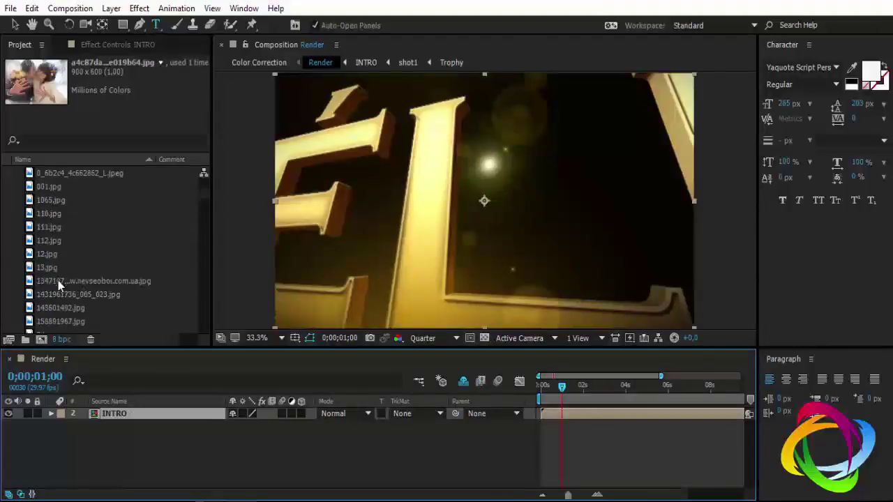
scroll(58, 280, "up", 5)
scroll(54, 271, "down", 3)
scroll(50, 268, "down", 4)
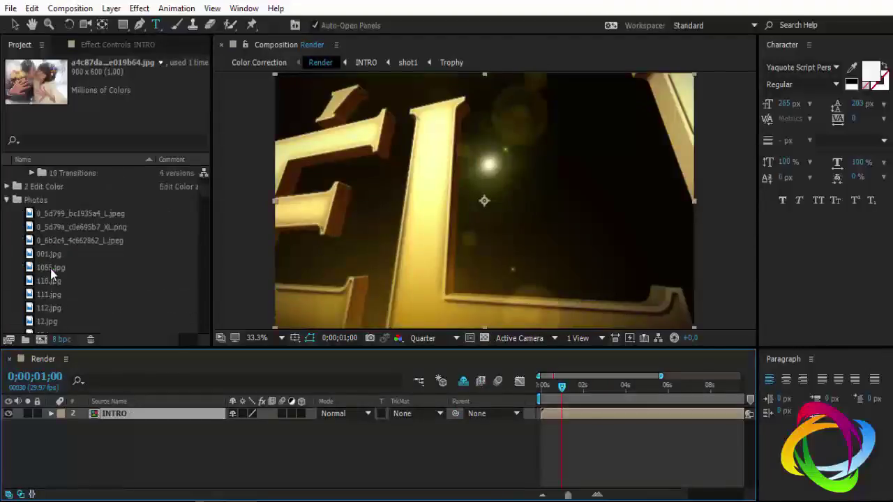
scroll(50, 269, "up", 7)
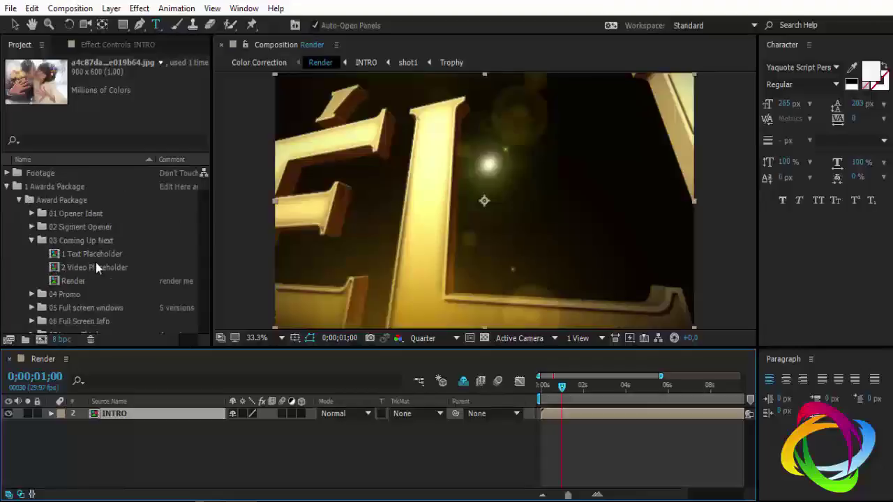
left_click(75, 280)
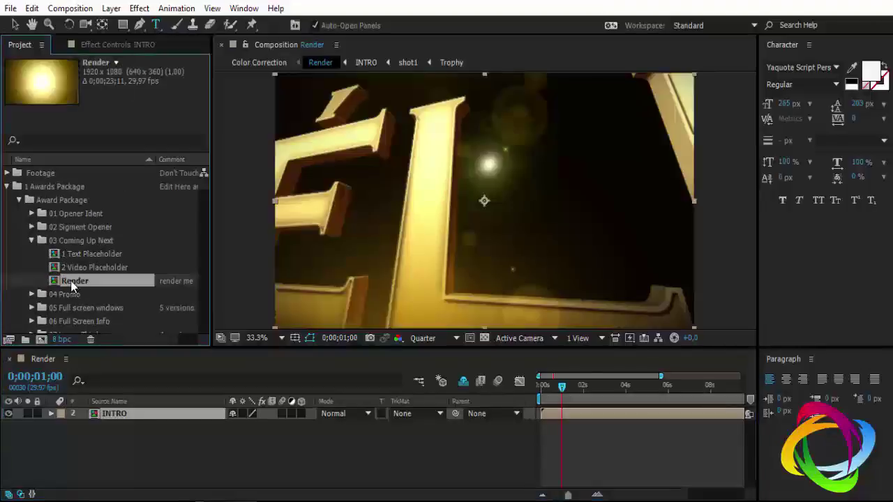
- Preview the Coming Up Next Render comp at 0;00;07;19 through 0;00;20;28, zoomed to 33.3%
double_click(71, 286)
left_click(583, 385)
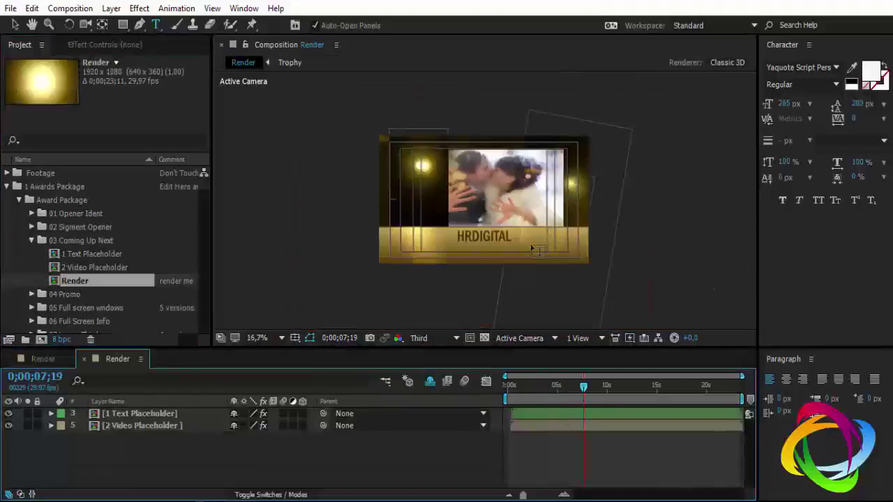
left_click(626, 387)
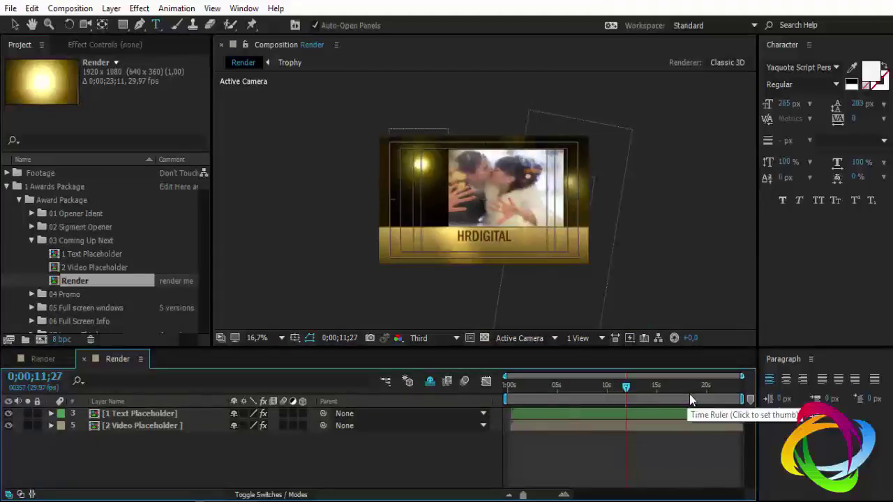
left_click(701, 395)
left_click(716, 398)
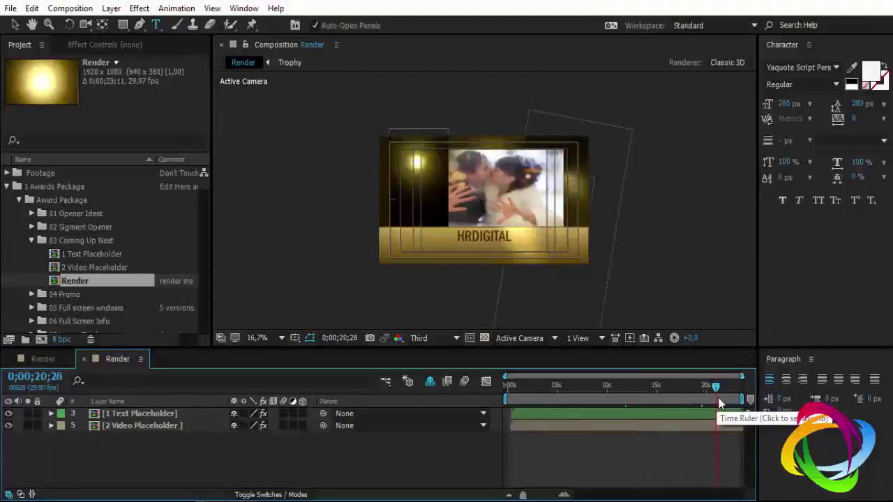
key("period")
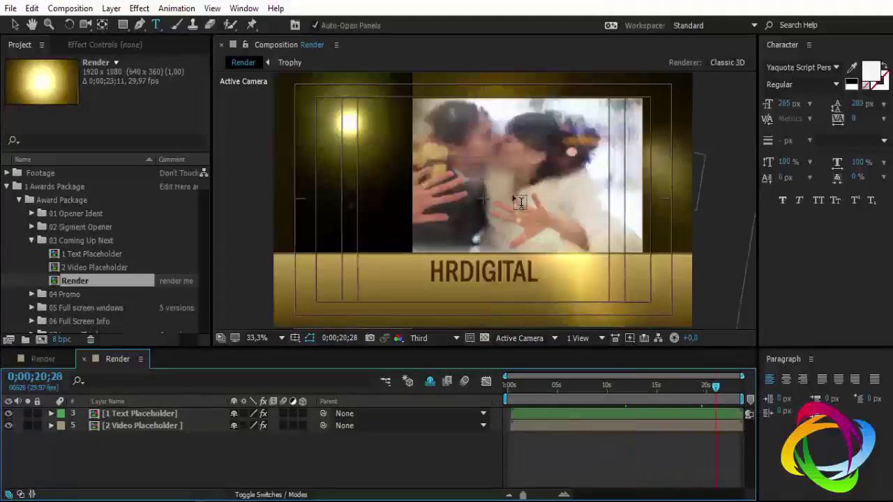
- Collapse the 03 Coming Up Next folder and expand 04 Promo
left_click(32, 240)
left_click(56, 255)
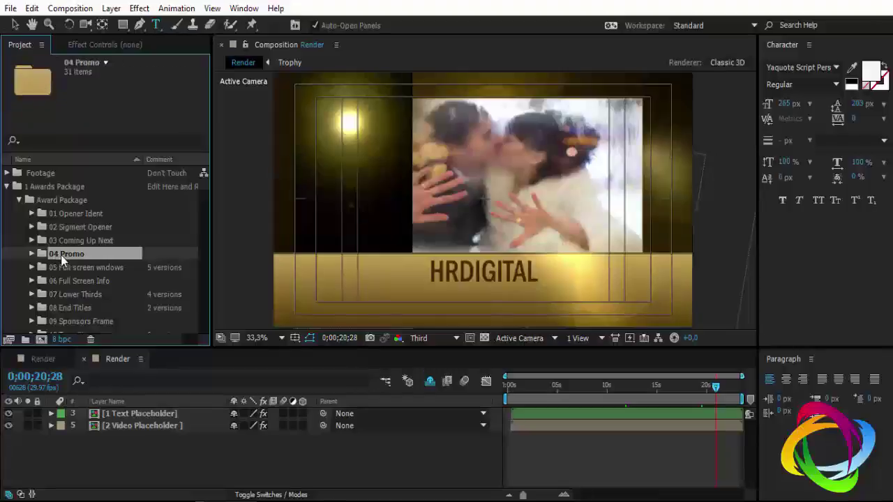
left_click(32, 255)
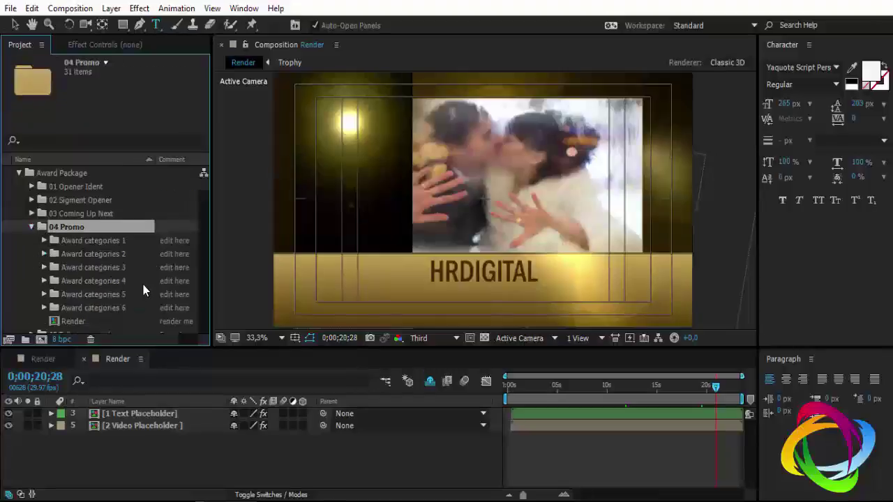
scroll(132, 286, "down", 2)
- Open the 04 Promo Render comp and inspect the 3_Categories_1 through 3_Categories_6 layers
double_click(75, 281)
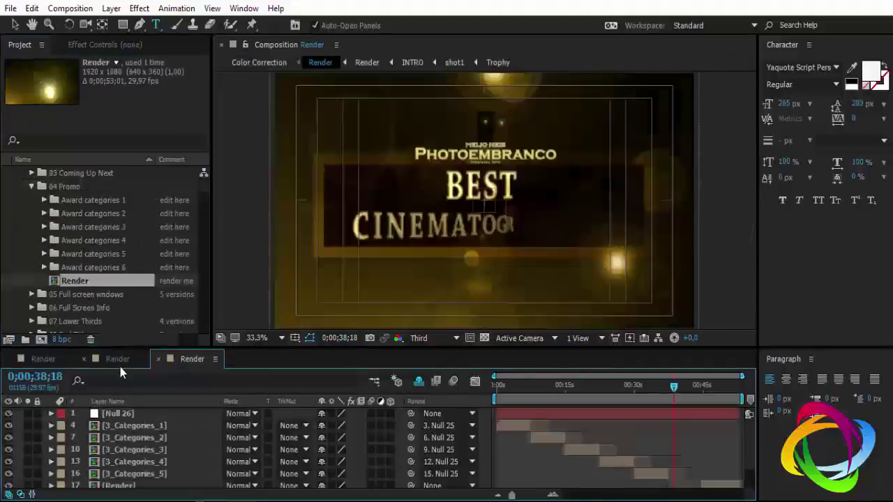
left_click(117, 359)
left_click(85, 360)
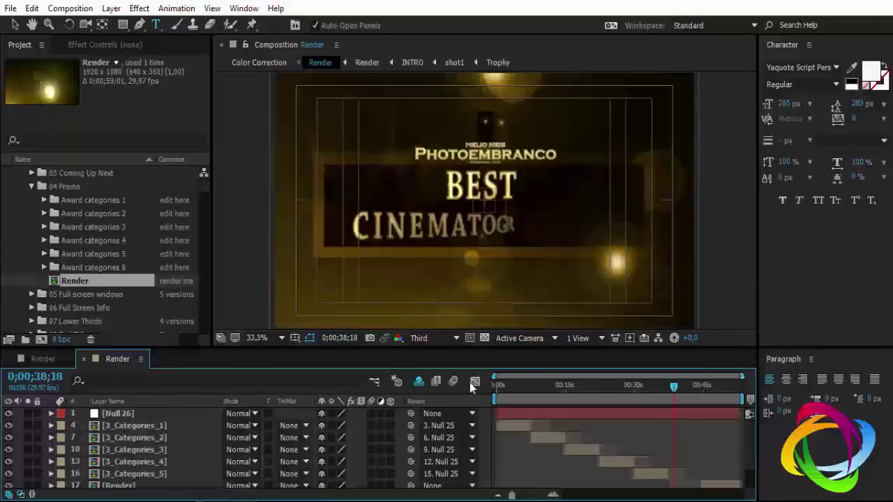
left_click(507, 395)
left_click(152, 424)
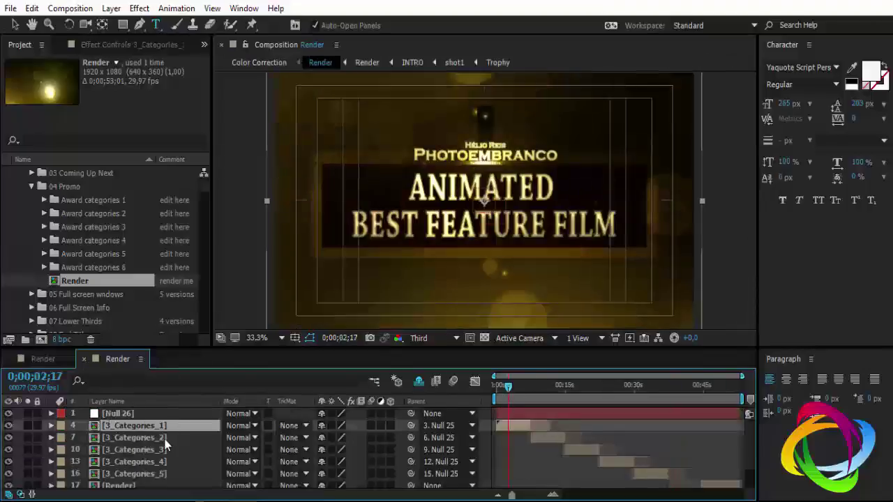
left_click(154, 437)
left_click(160, 461)
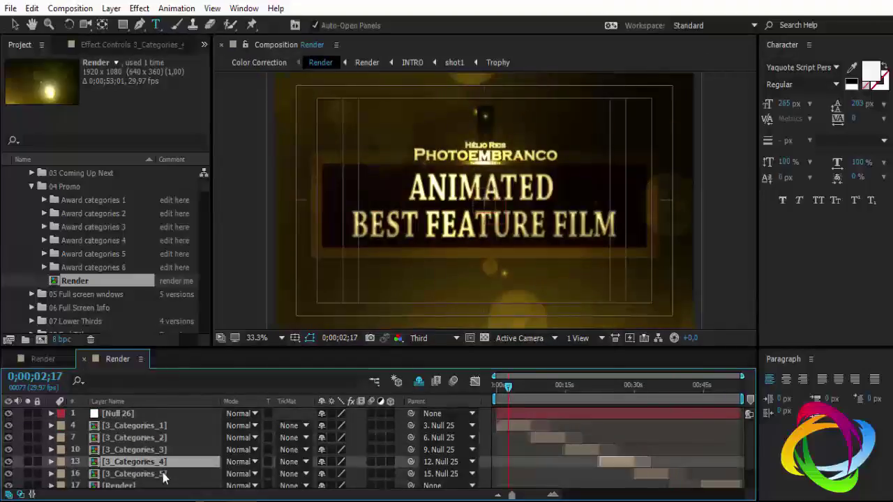
left_click(164, 474)
scroll(164, 475, "down", 2)
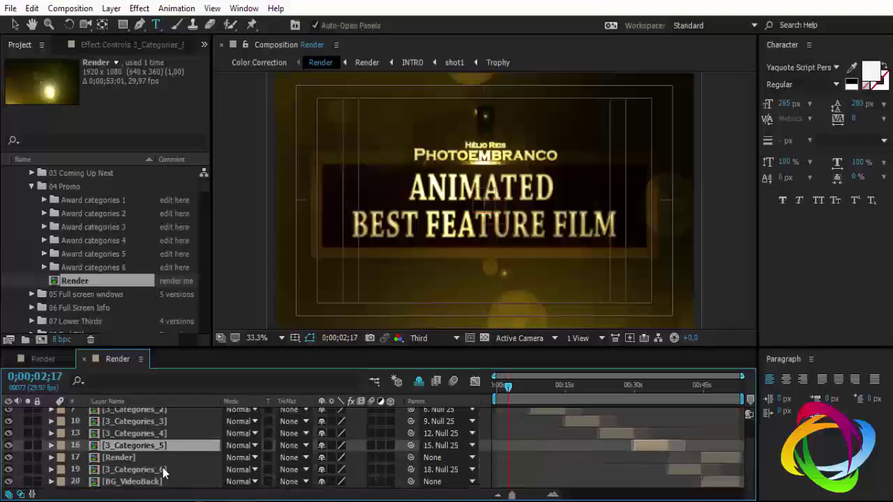
left_click(674, 467)
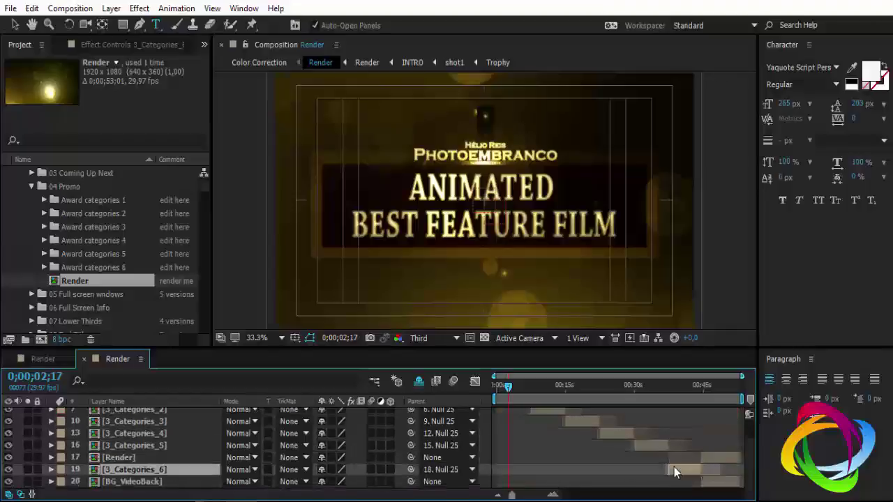
scroll(166, 460, "up", 3)
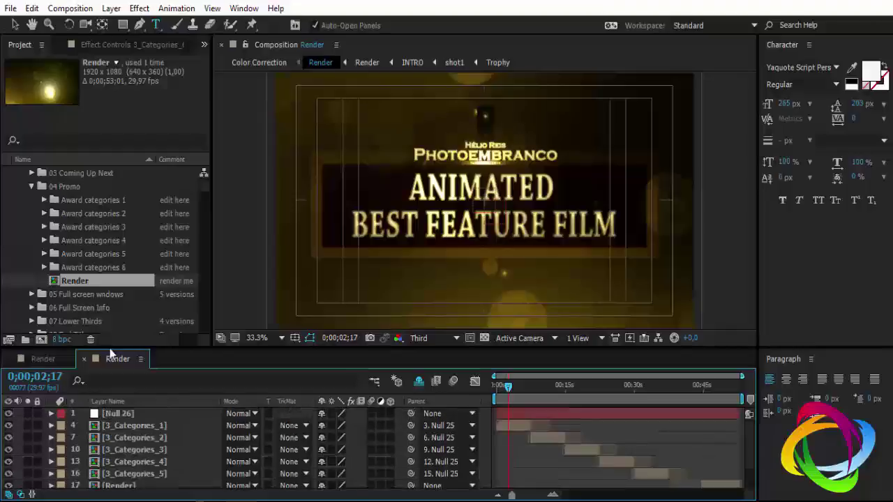
- Expand Award categories 1 and check the award title in its 1 Text Placeholder
left_click(107, 199)
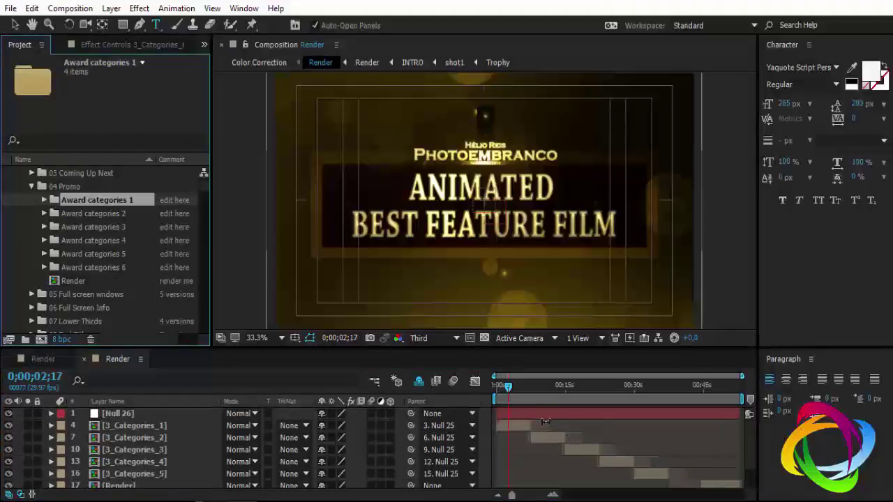
left_click(43, 201)
double_click(91, 215)
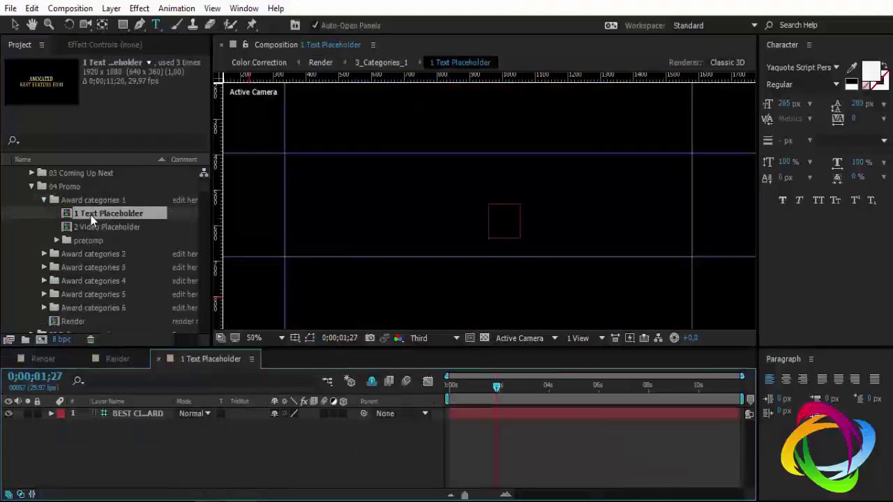
double_click(152, 412)
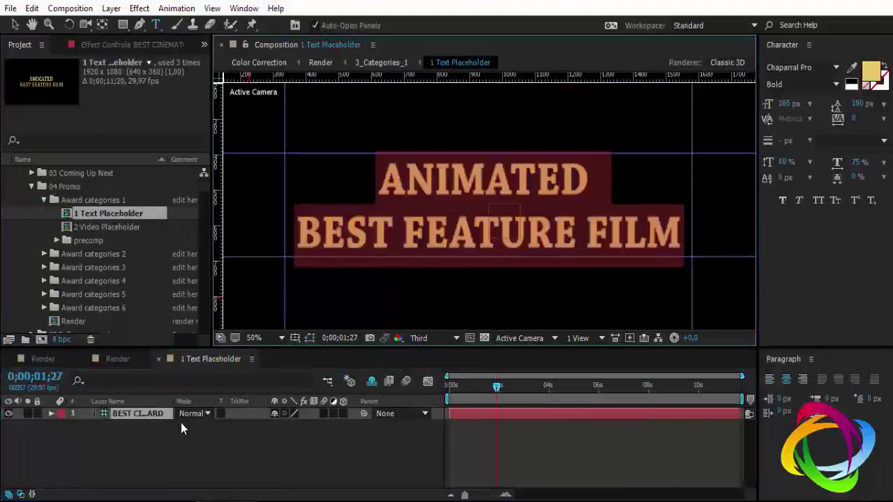
left_click(159, 360)
left_click(94, 231)
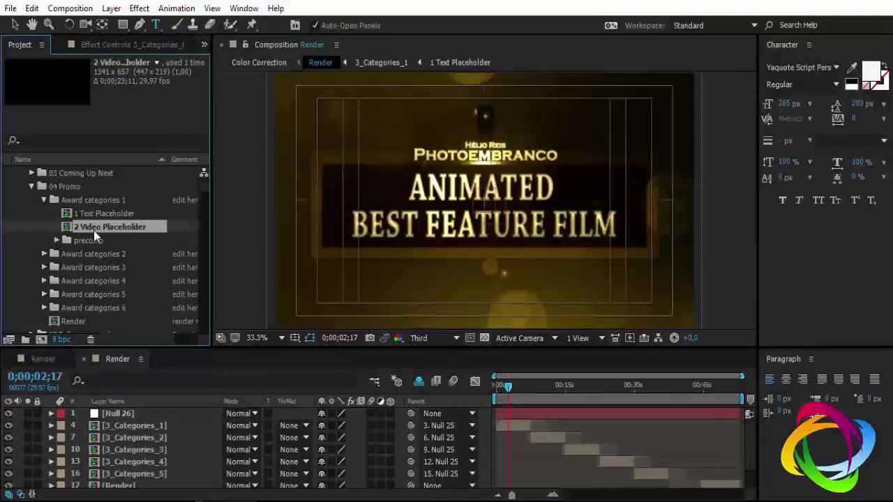
- Add 158891967.jpg to 2 Video Placeholder, scaled to fill, and check it at 0;00;04;14
double_click(93, 229)
scroll(30, 267, "down", 3)
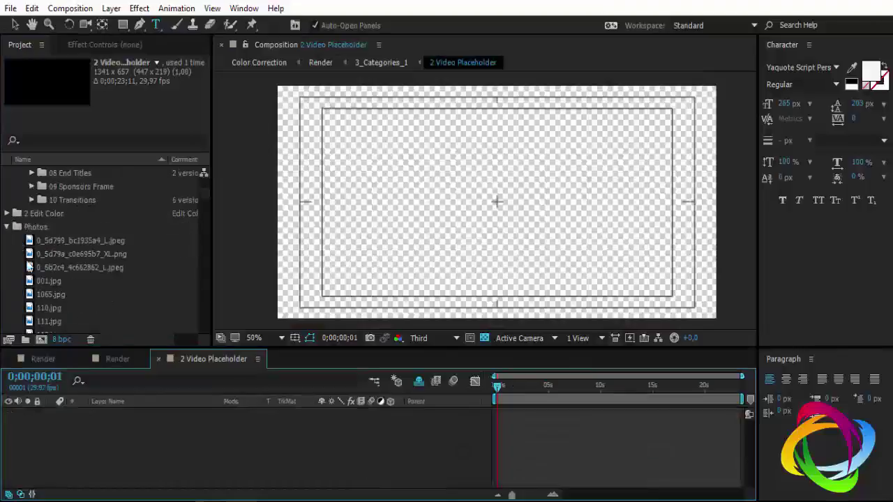
scroll(41, 286, "down", 3)
left_click(66, 290)
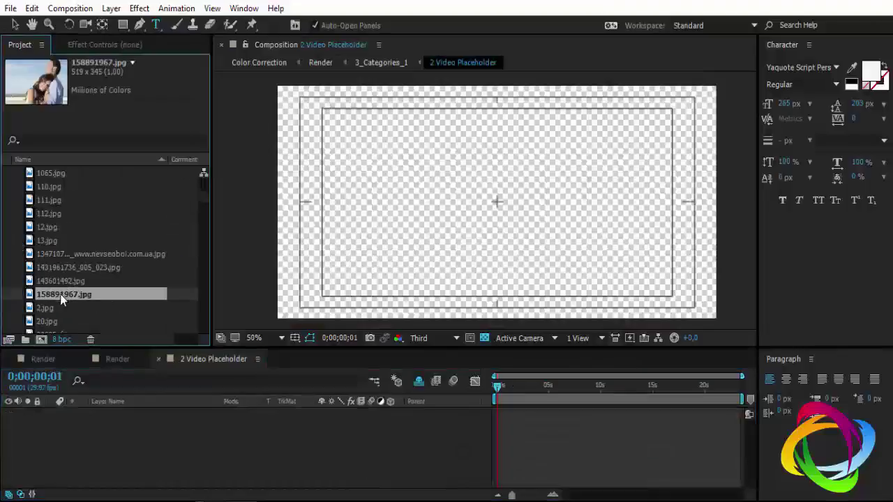
left_click_drag(62, 298, 90, 427)
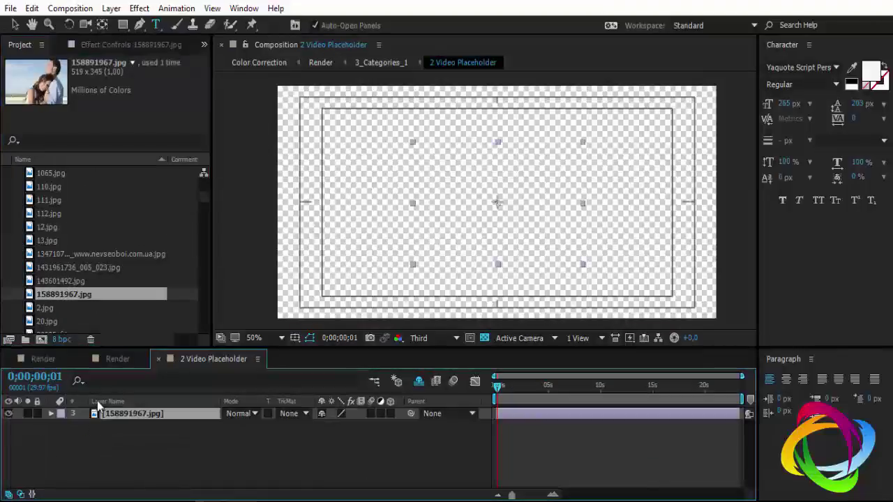
key("ctrl+alt+f")
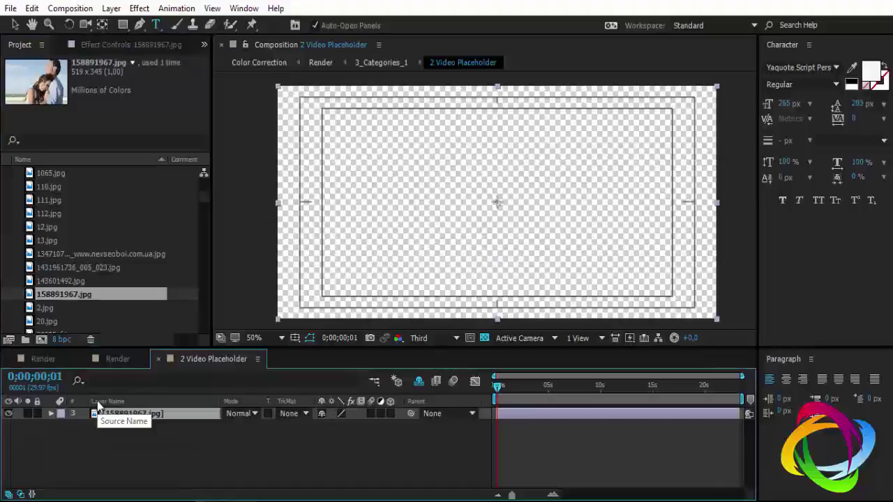
left_click(349, 454)
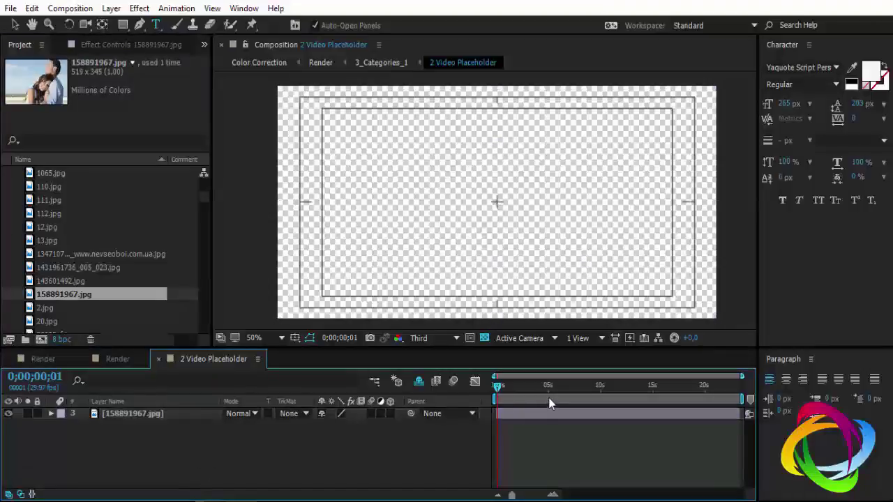
left_click(543, 386)
left_click(158, 414)
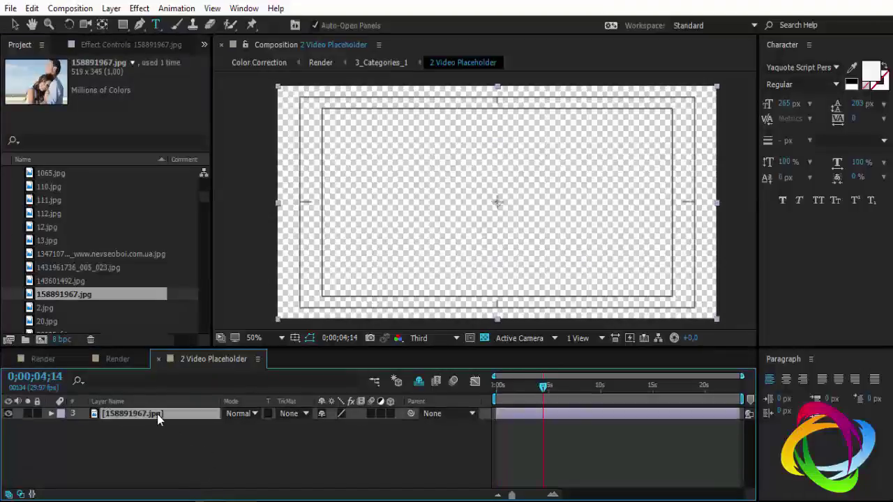
left_click(158, 359)
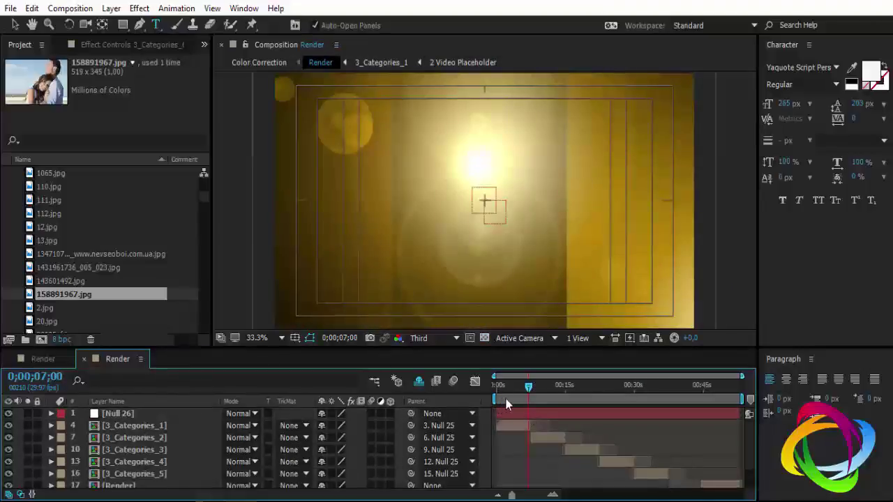
- Preview the Render comp at 0;00;04;17, switch to the Selection tool, and save the project
left_click(508, 400)
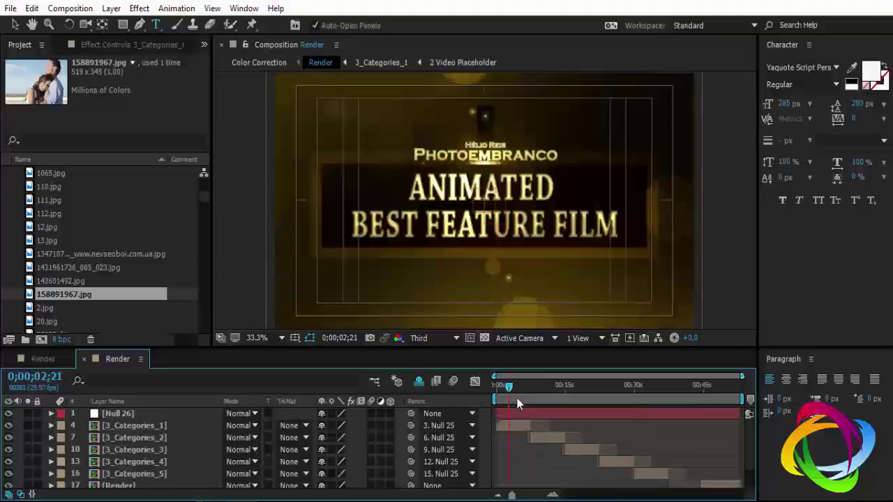
left_click(516, 403)
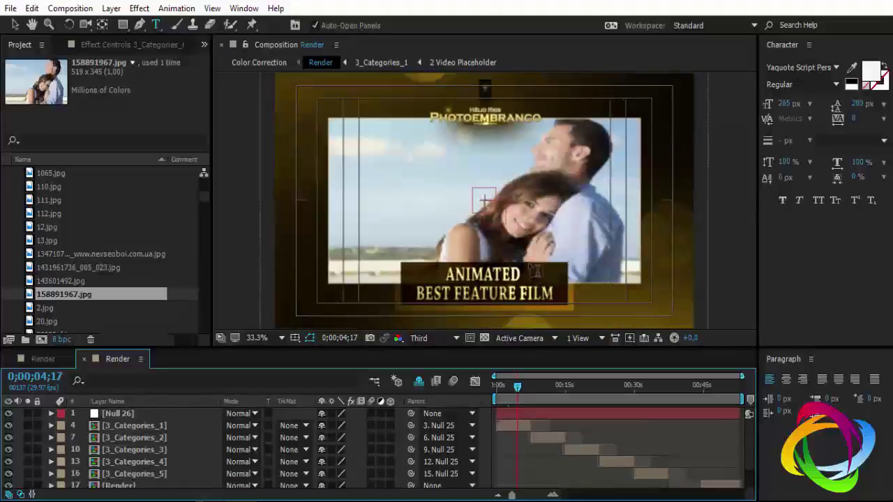
key("v")
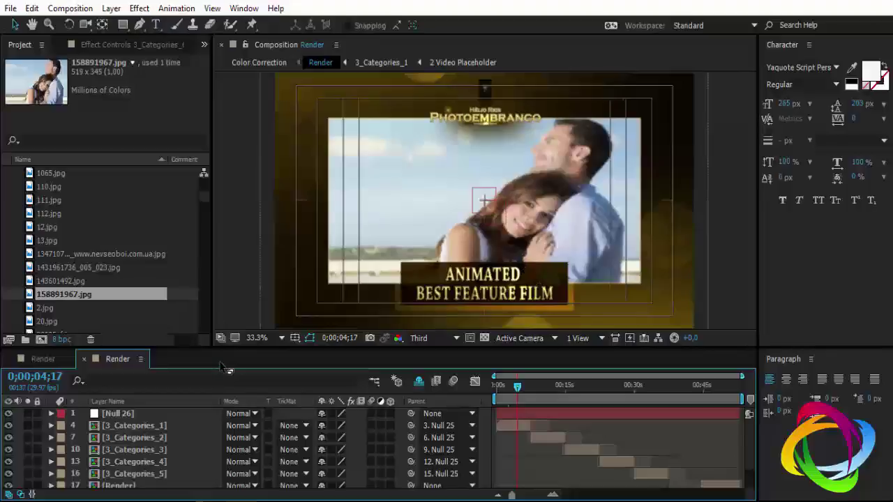
key("ctrl+s")
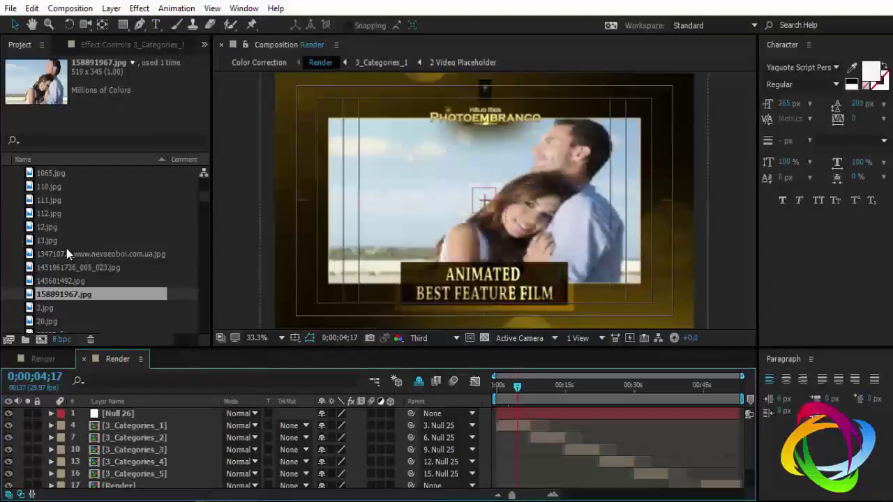
- Collapse the Photos and 04 Promo folders in the Project panel
scroll(67, 249, "up", 3)
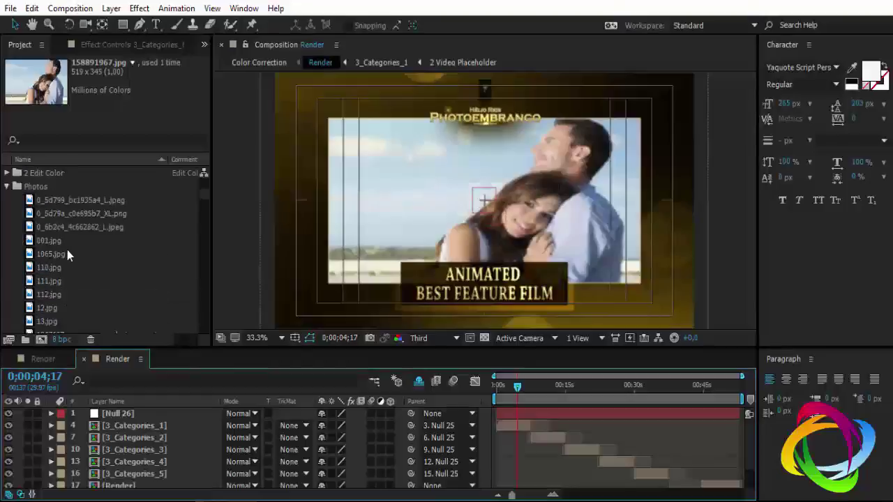
left_click(8, 188)
left_click(7, 187)
scroll(28, 242, "up", 3)
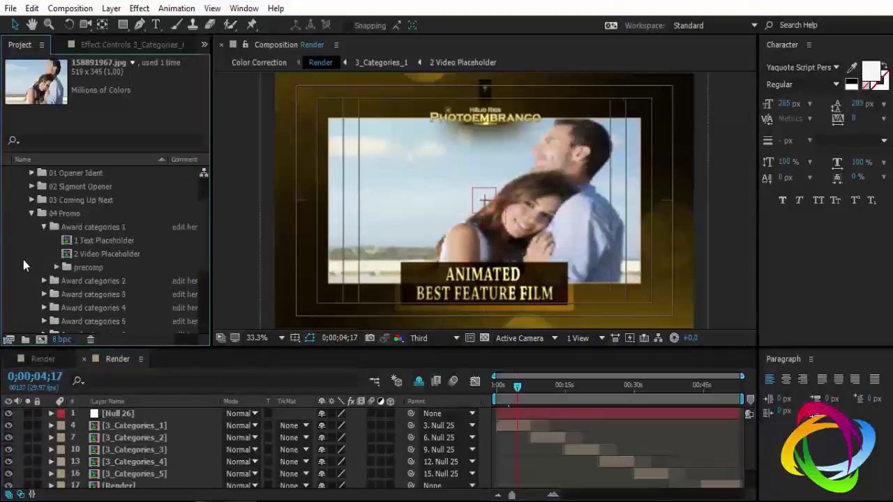
left_click(31, 213)
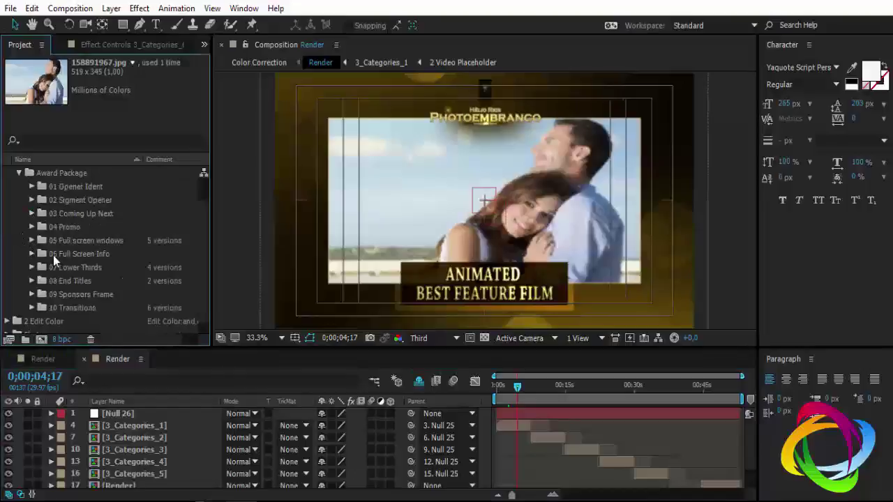
- Review folders 05 through 10, then expand the 01 Opener Ident folder
left_click(57, 240)
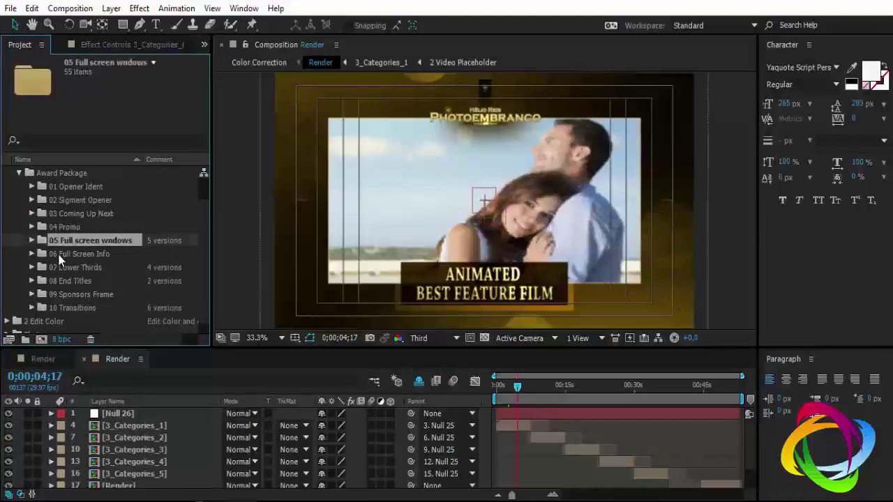
left_click(58, 254)
left_click(57, 268)
left_click(56, 282)
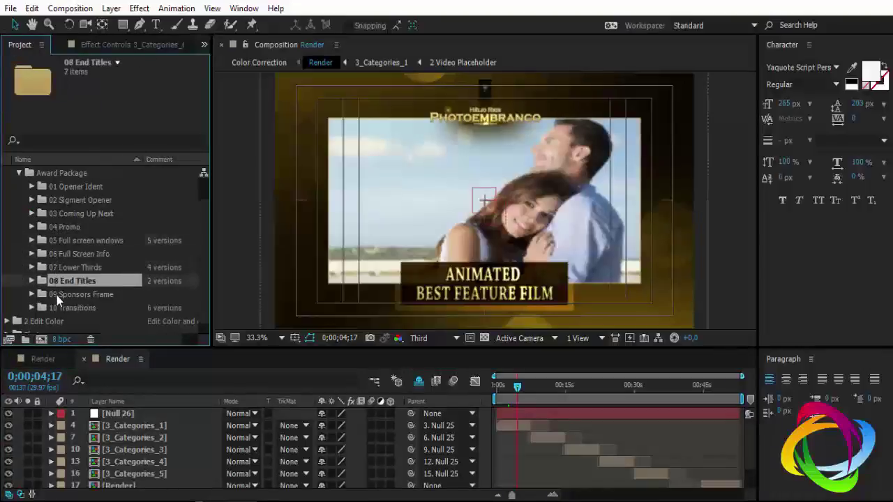
left_click(56, 295)
left_click(61, 308)
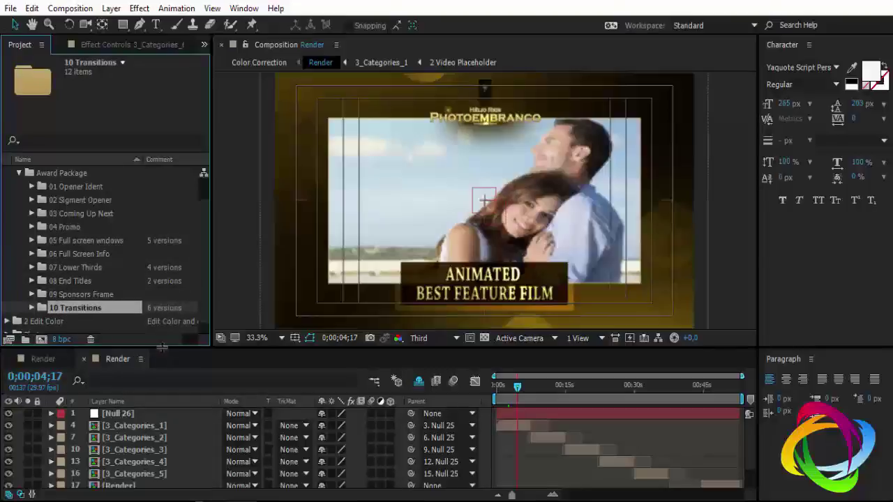
scroll(56, 237, "up", 2)
left_click(64, 214)
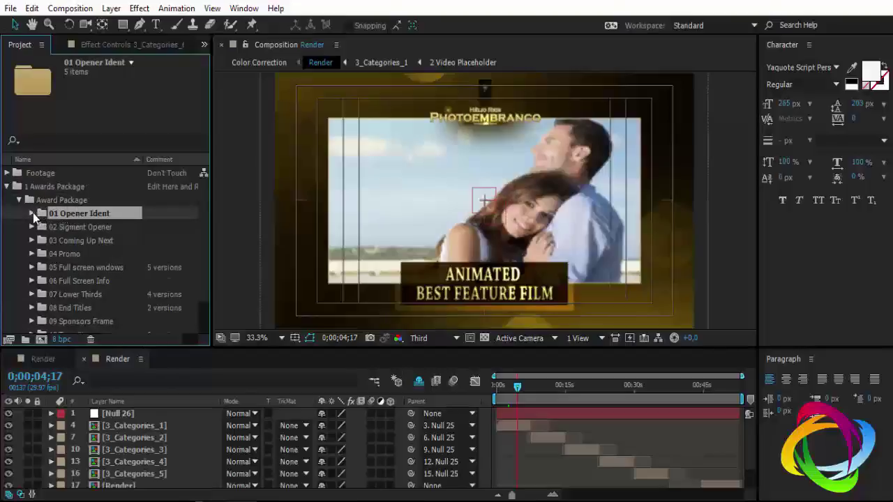
left_click(32, 213)
- Open the opener's Render comp, fit its full duration, and jump to the PHOTOEMBRANCO title near 0;00;13;17
double_click(76, 253)
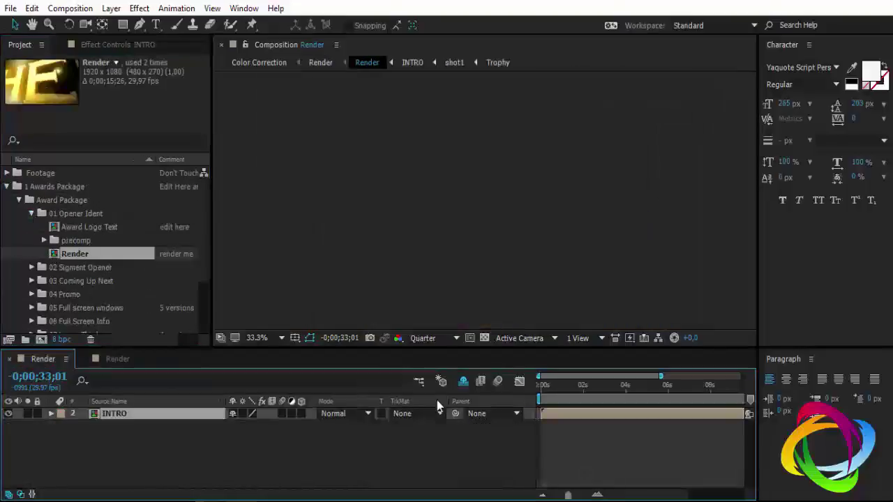
left_click(555, 397)
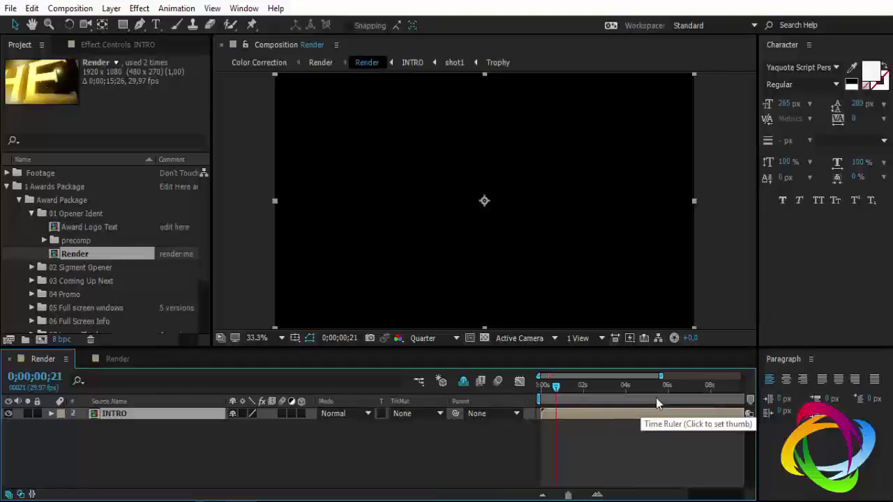
key("minus")
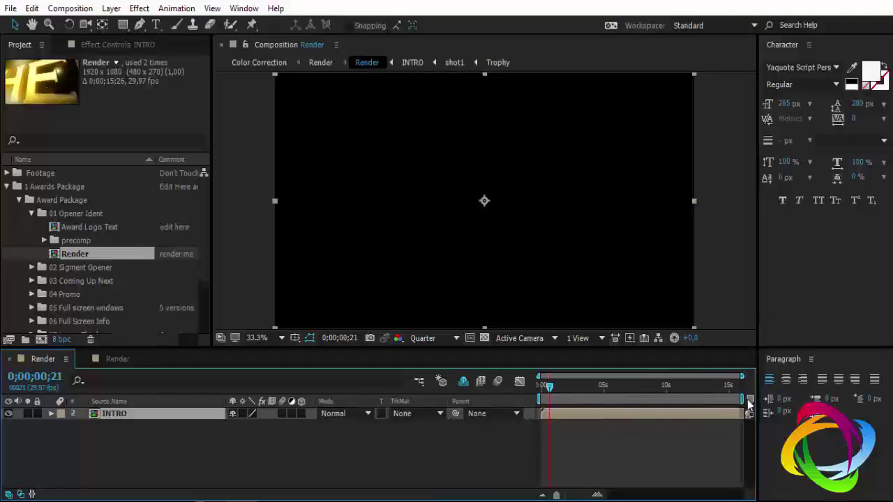
left_click(730, 395)
left_click(711, 388)
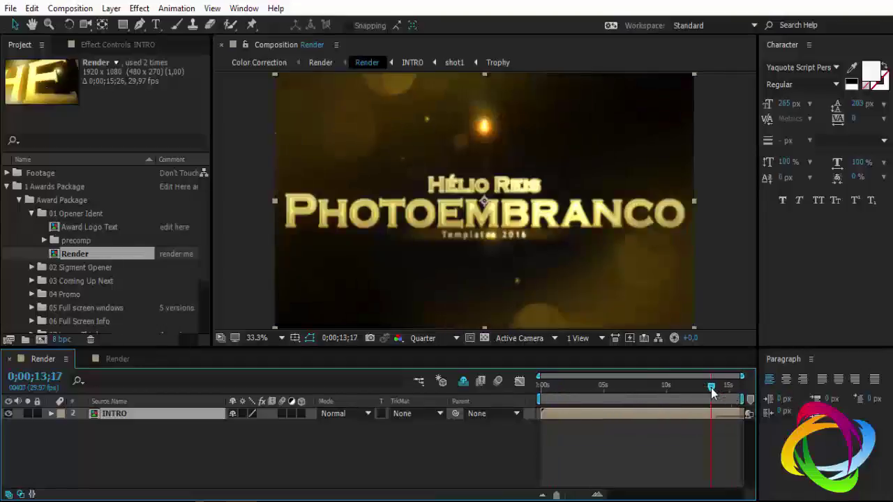
left_click(65, 255)
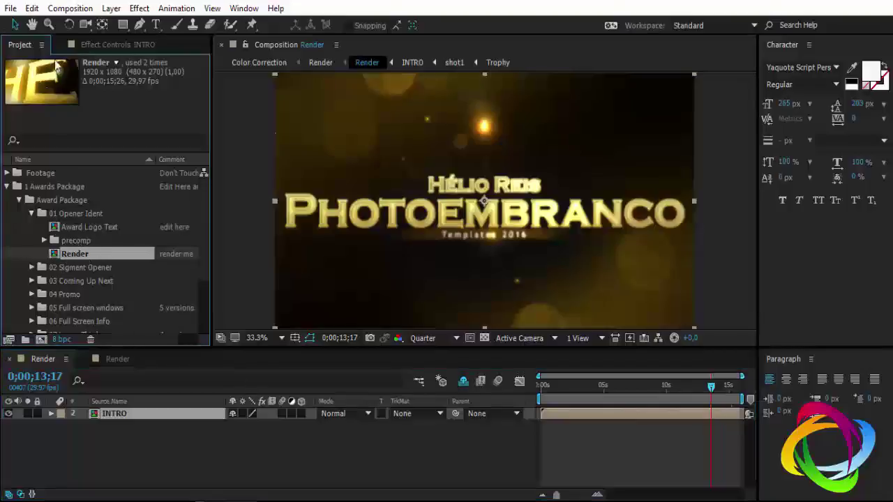
- Add the Render comp to the render queue and unqueue the first queue item
left_click(70, 8)
mouse_move(117, 167)
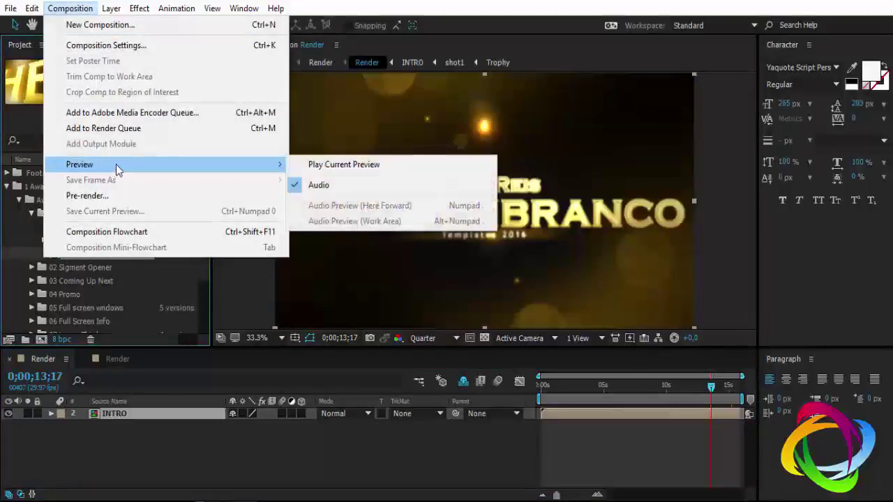
left_click(116, 128)
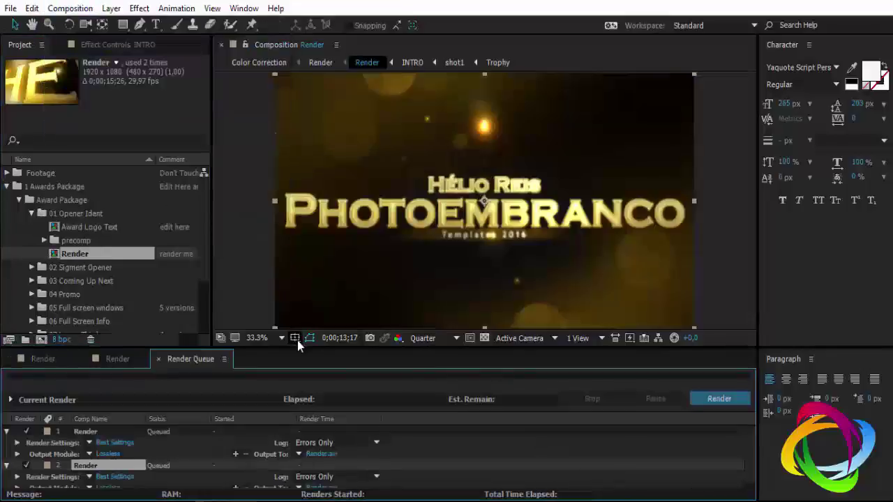
left_click(28, 433)
- Set the second render item's output module format to QuickTime
scroll(162, 458, "down", 1)
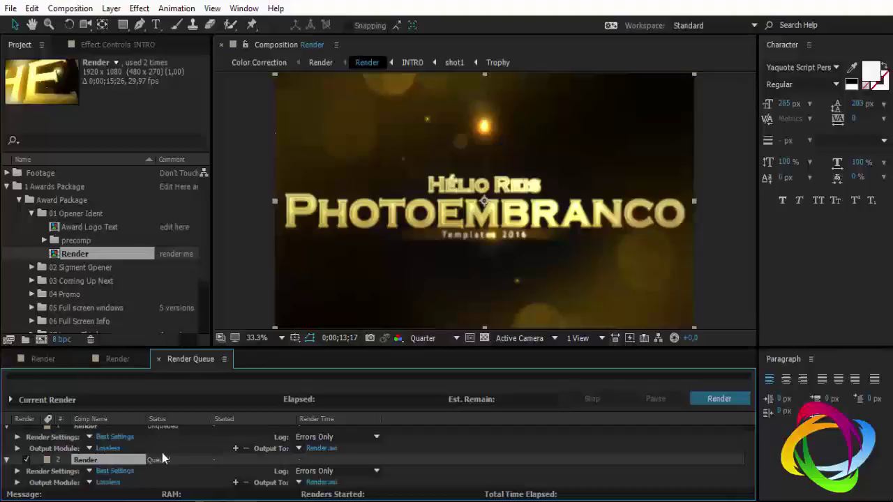
left_click(110, 482)
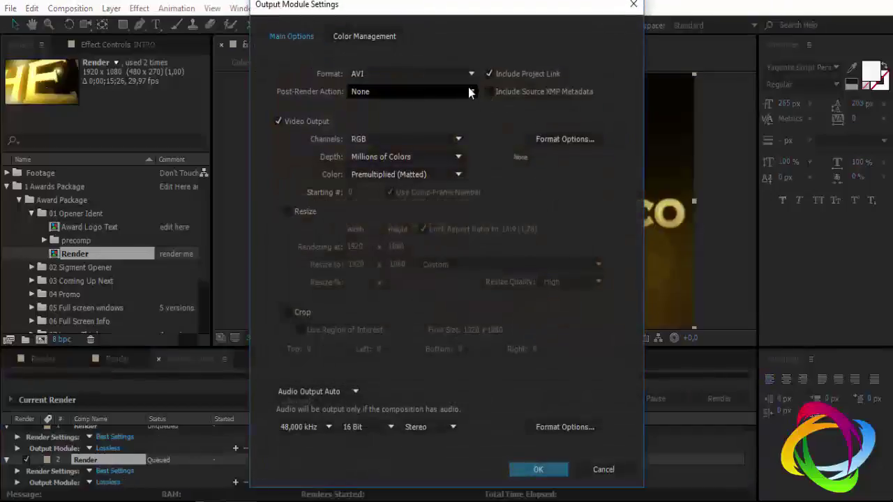
left_click(471, 73)
left_click(389, 246)
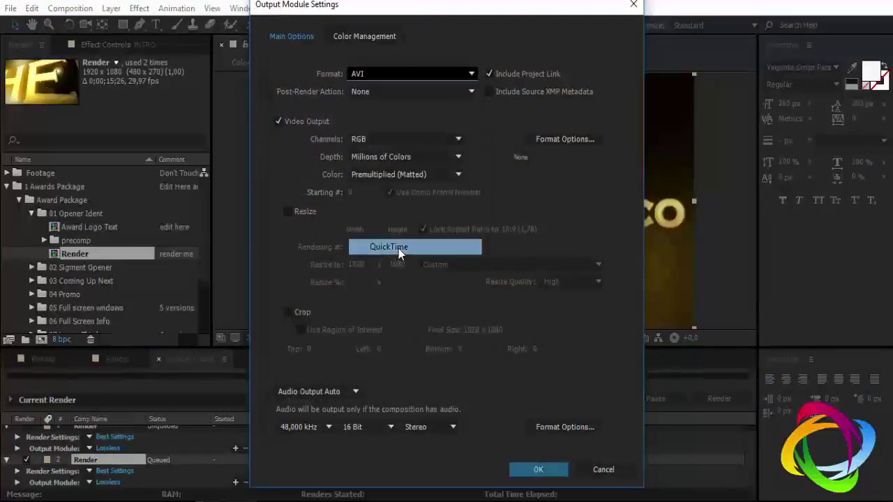
left_click(538, 469)
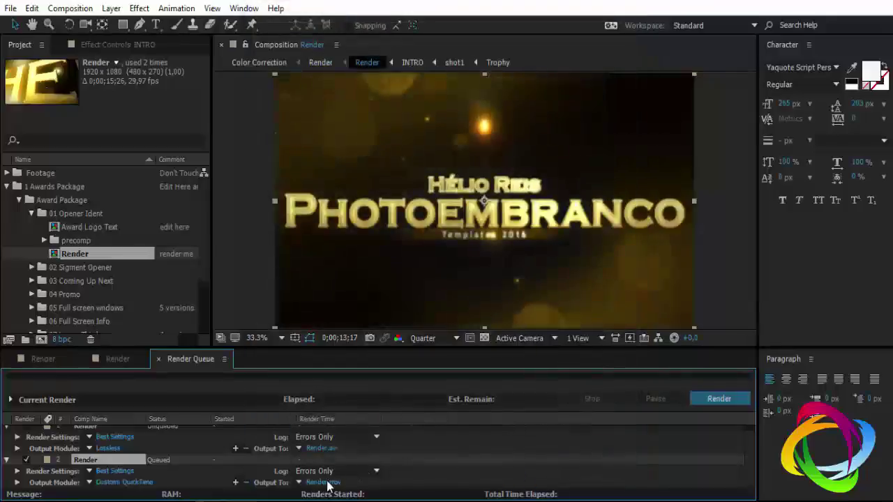
- Save the output as Render.mov on the desktop
left_click_drag(523, 347, 523, 309)
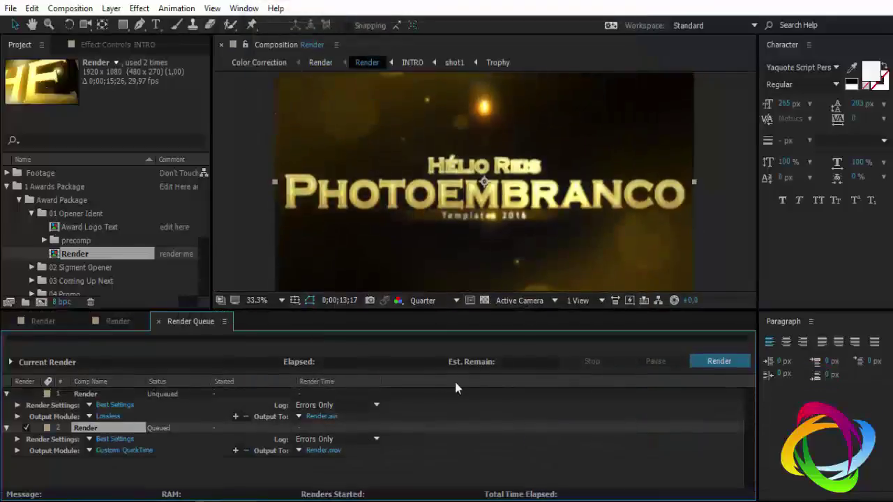
left_click(322, 450)
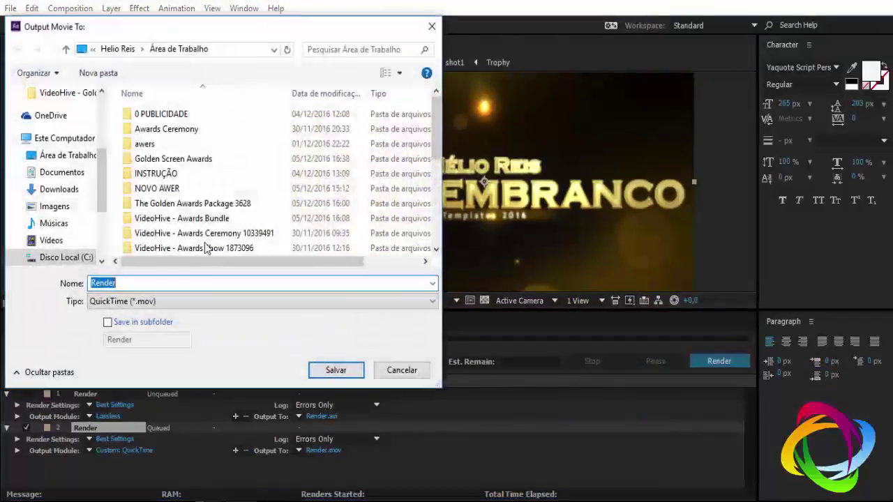
left_click(68, 156)
left_click(335, 369)
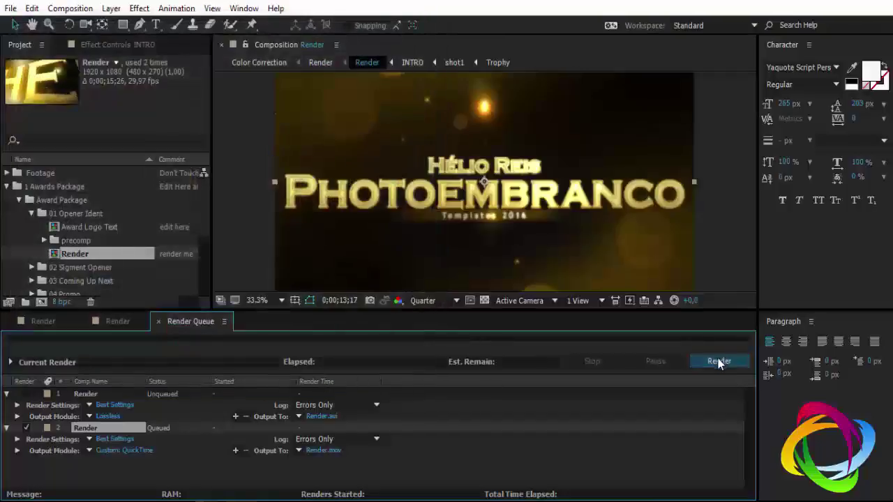
- Close the Render Queue and collapse the Award Package and 01 Opener Ident folders
left_click(158, 322)
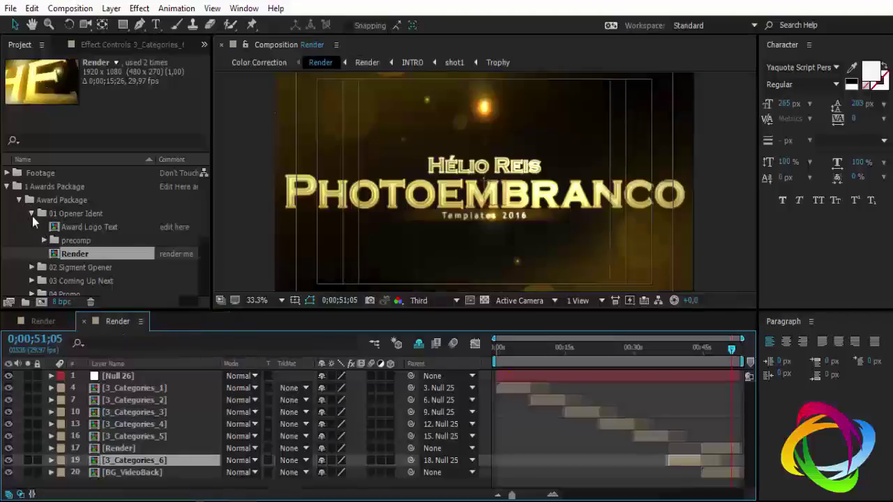
left_click(9, 187)
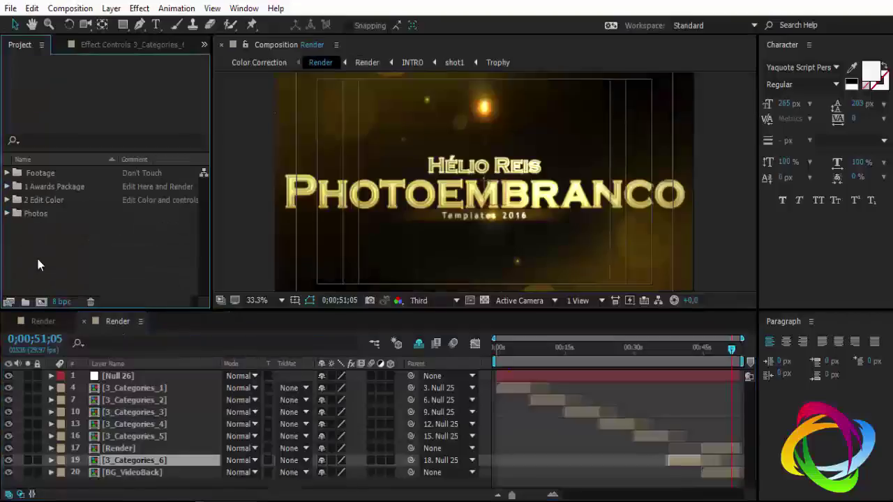
left_click(8, 187)
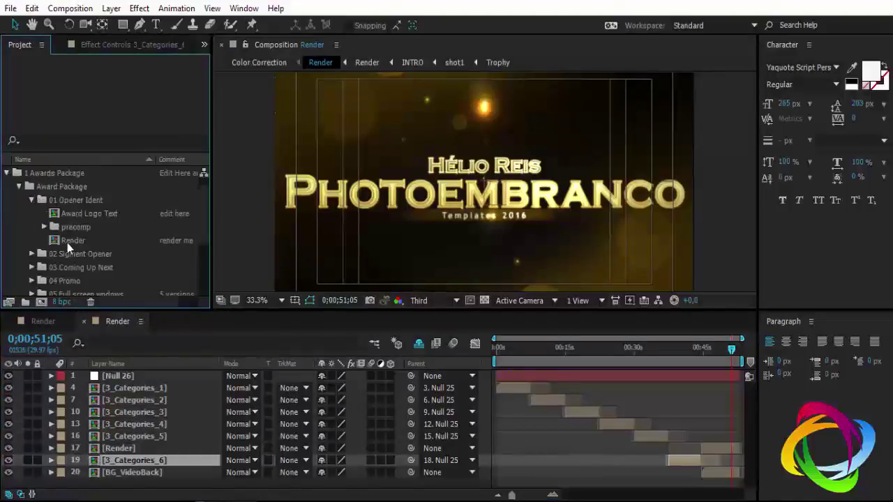
left_click(32, 200)
left_click(20, 186)
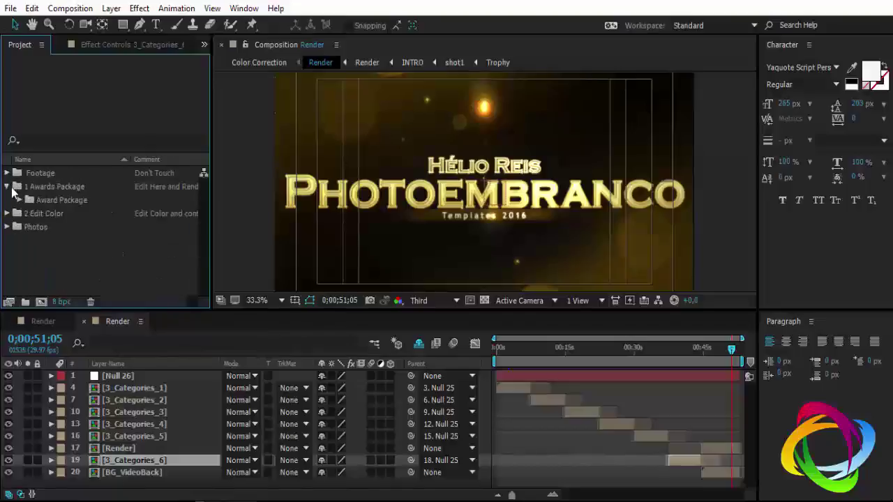
- Create a new 1920x1080 composition named TUTORIAL, 0;05;30;00 long
right_click(46, 265)
left_click(36, 263)
right_click(44, 262)
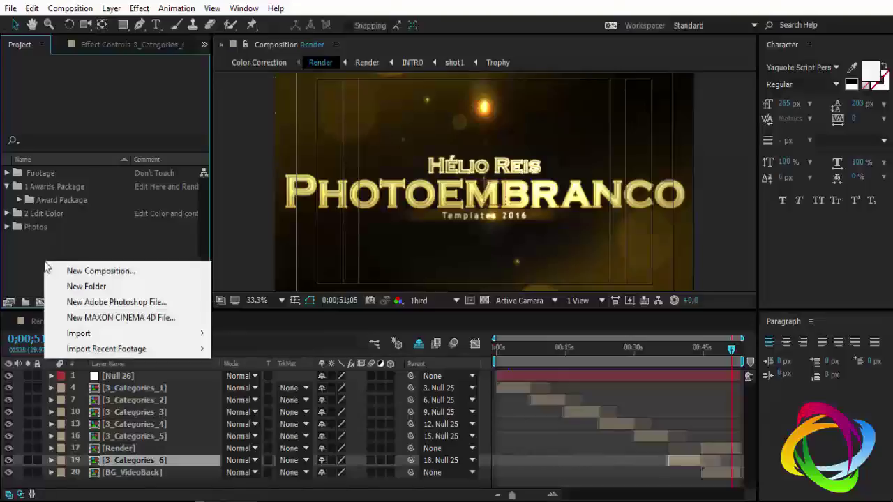
right_click(35, 257)
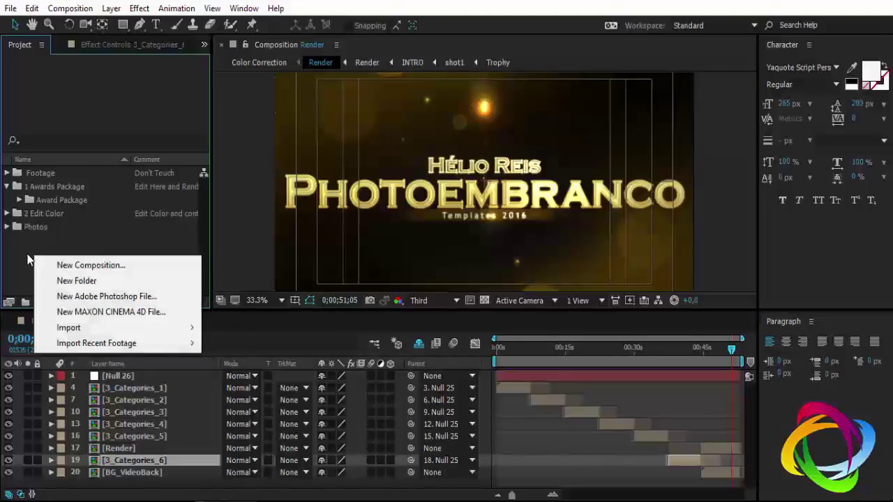
left_click(66, 265)
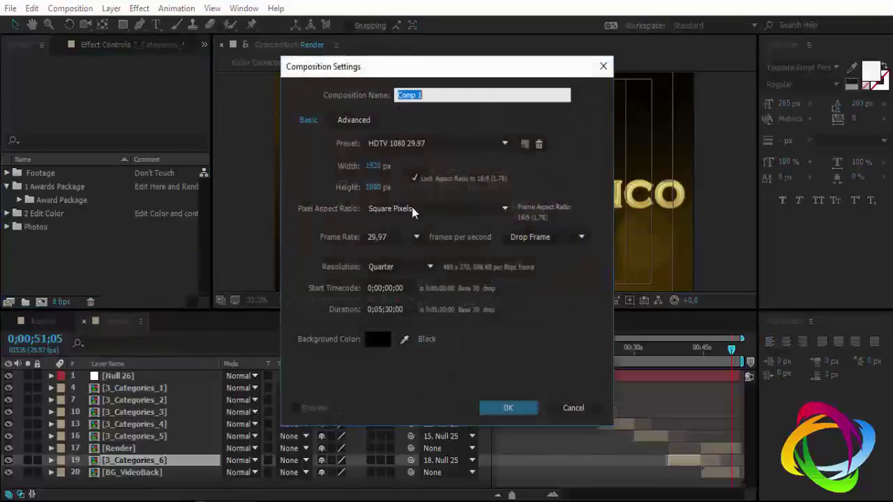
type("TUTORIAL")
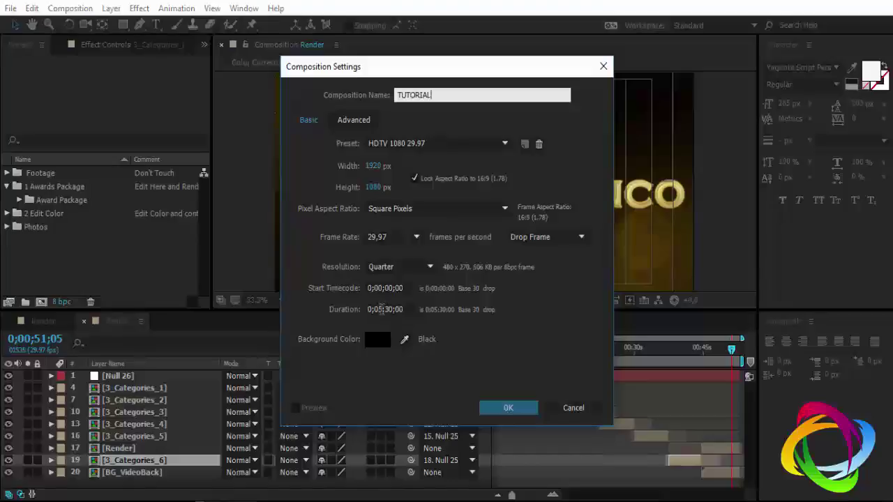
left_click(381, 309)
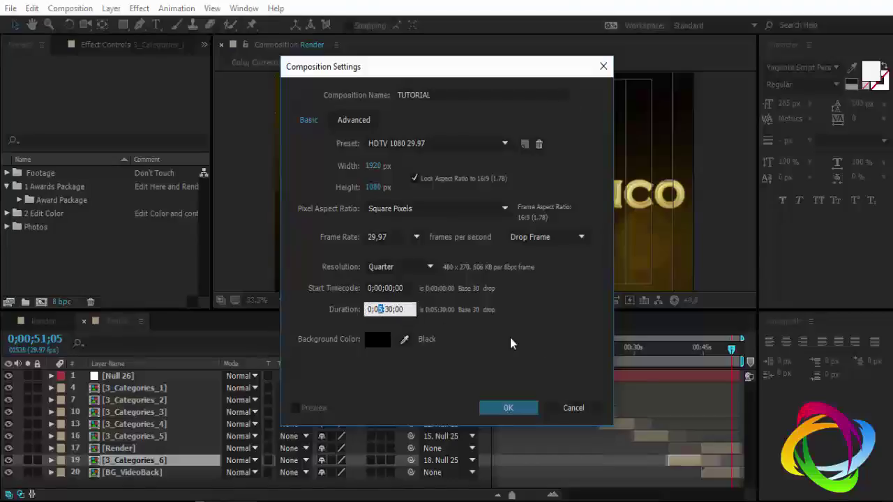
left_click(514, 404)
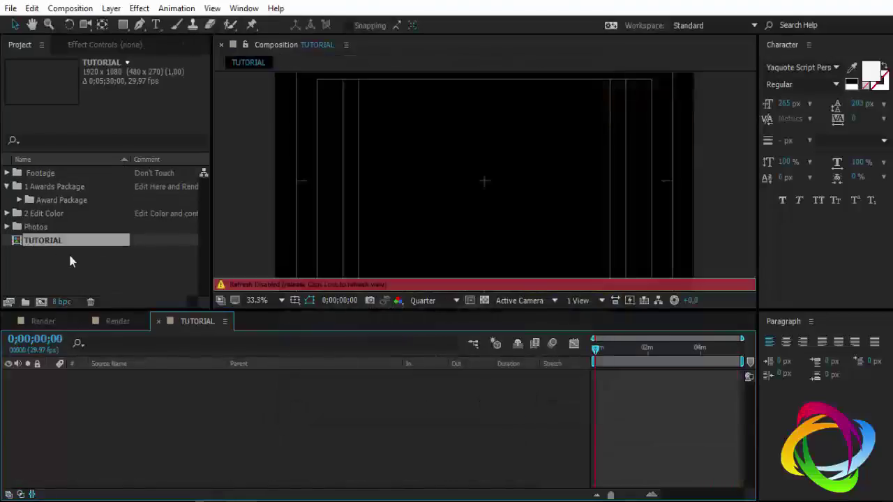
- Add the 01 Opener Ident Render comp as the first layer of TUTORIAL
key("Caps_Lock")
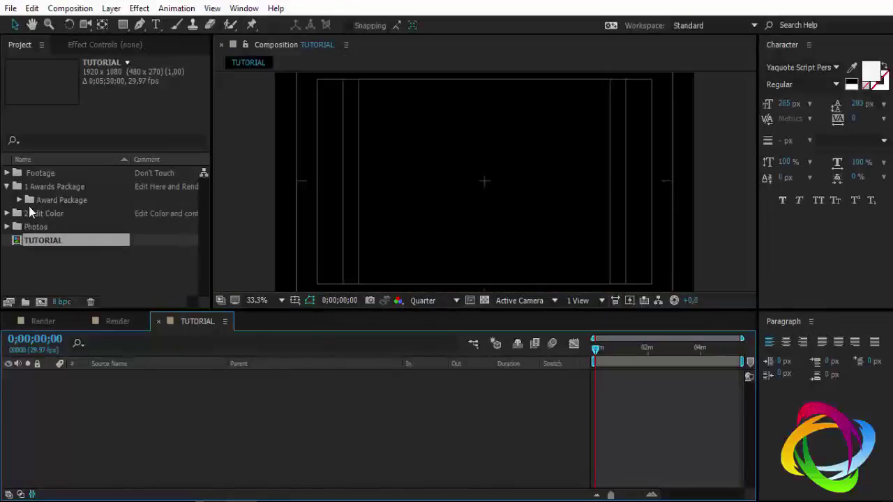
left_click(19, 200)
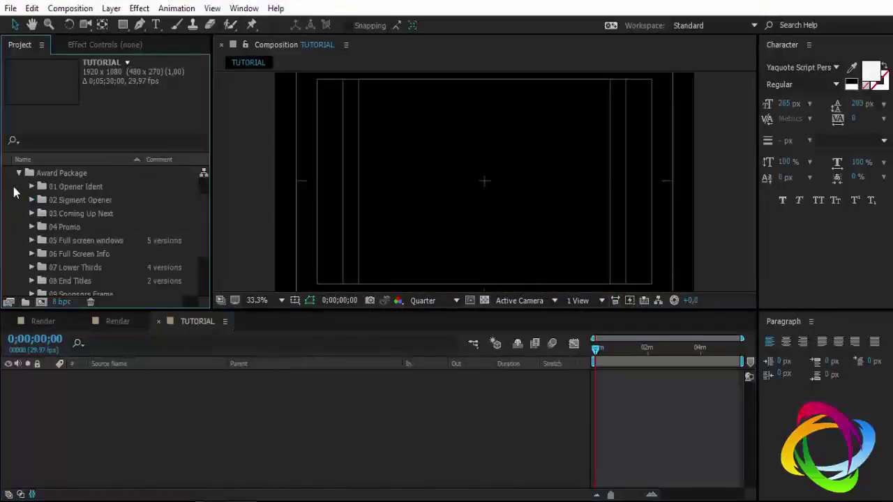
scroll(14, 193, "up", 2)
left_click(66, 217)
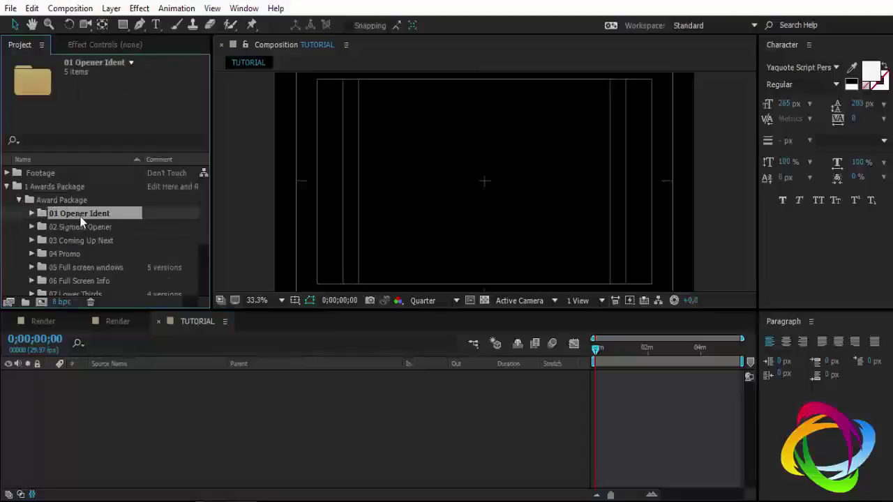
left_click(31, 213)
left_click(70, 254)
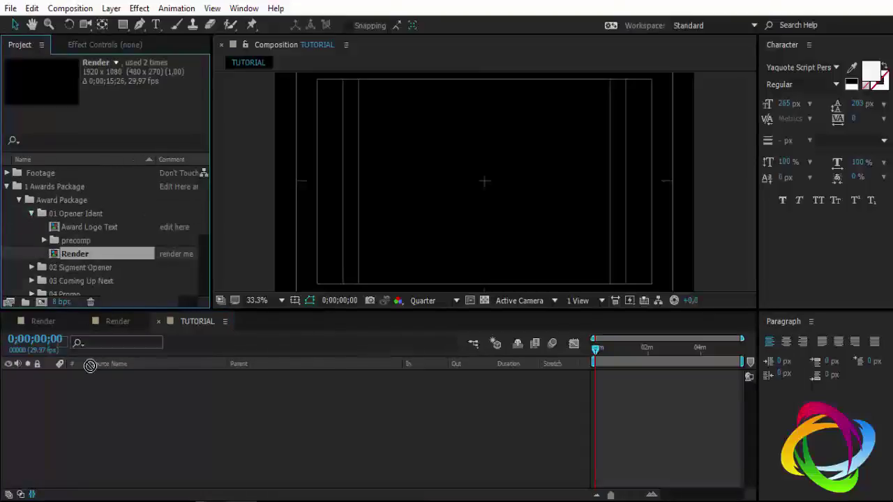
left_click_drag(90, 366, 100, 426)
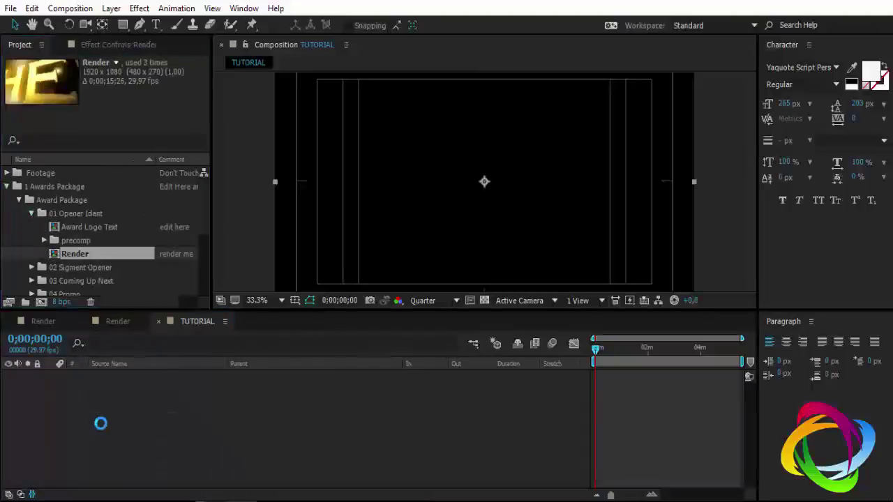
- Close the paragraph panel, deselect layers, zoom the timeline in, and select 02 Sigment Opener
left_click(811, 322)
left_click(769, 328)
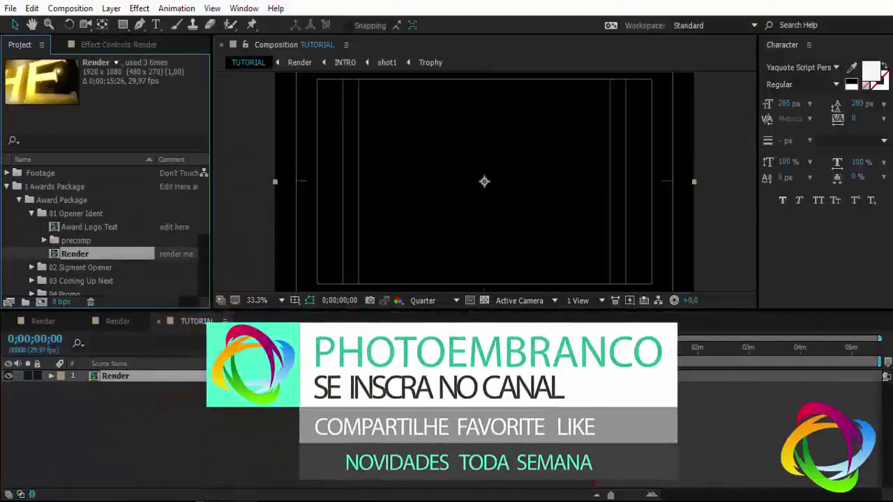
key("ctrl+shift+a")
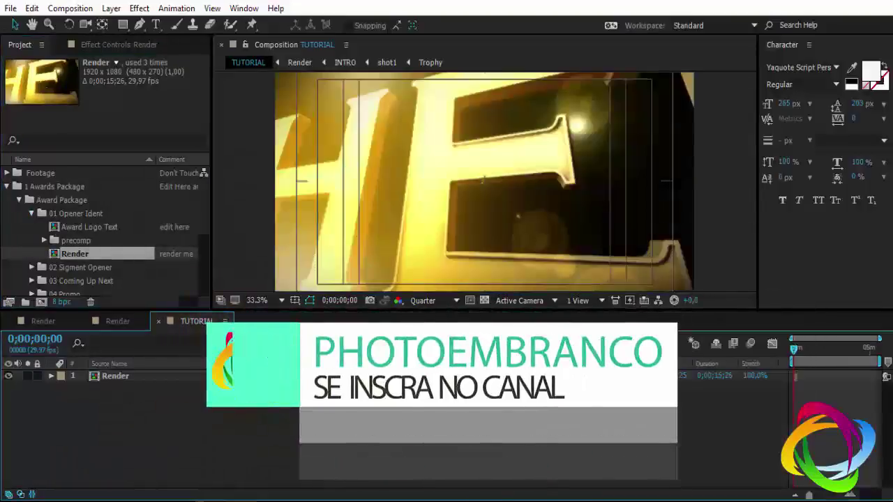
left_click(651, 494)
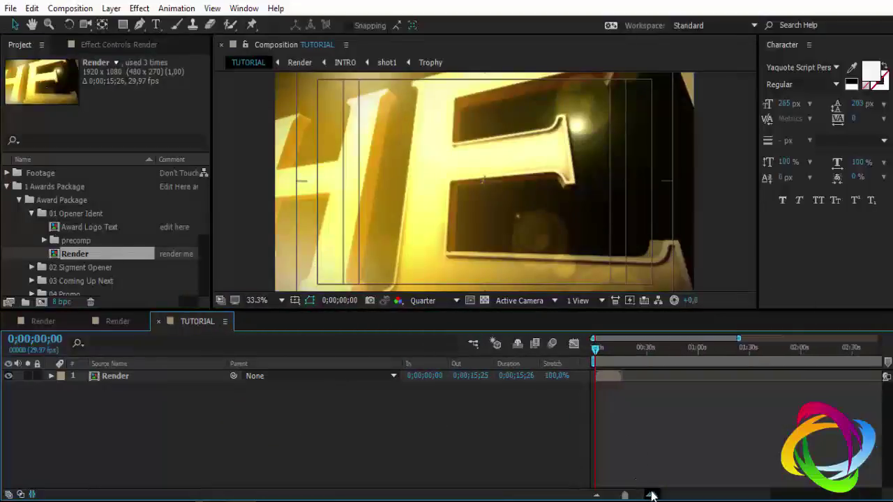
left_click(651, 495)
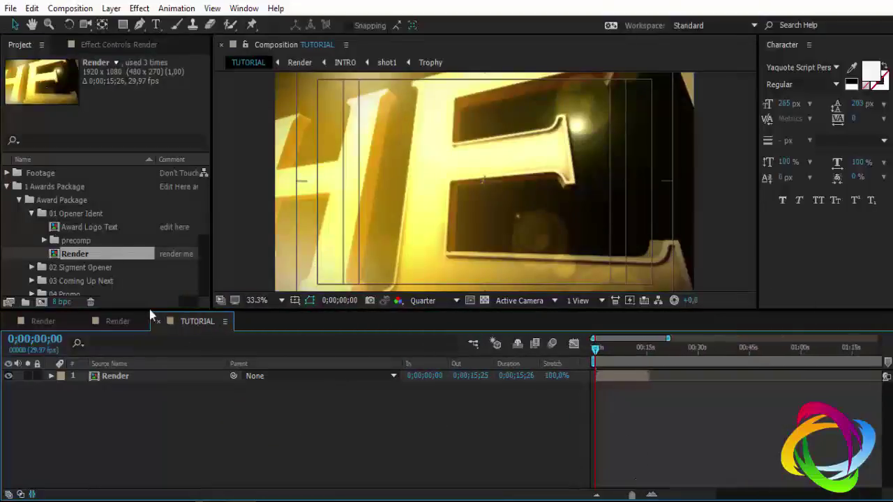
left_click(55, 271)
- Add the 02 Sigment Opener Render to TUTORIAL and move it to roughly 15 seconds
left_click(30, 268)
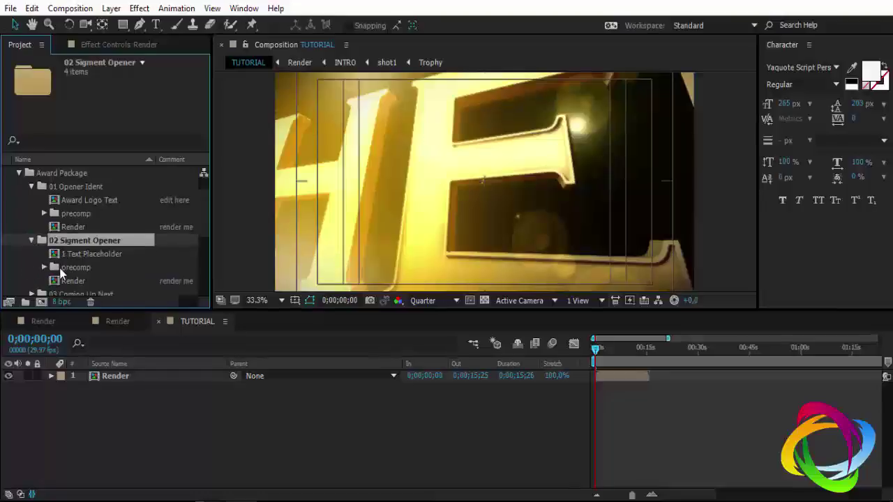
left_click_drag(69, 281, 140, 433)
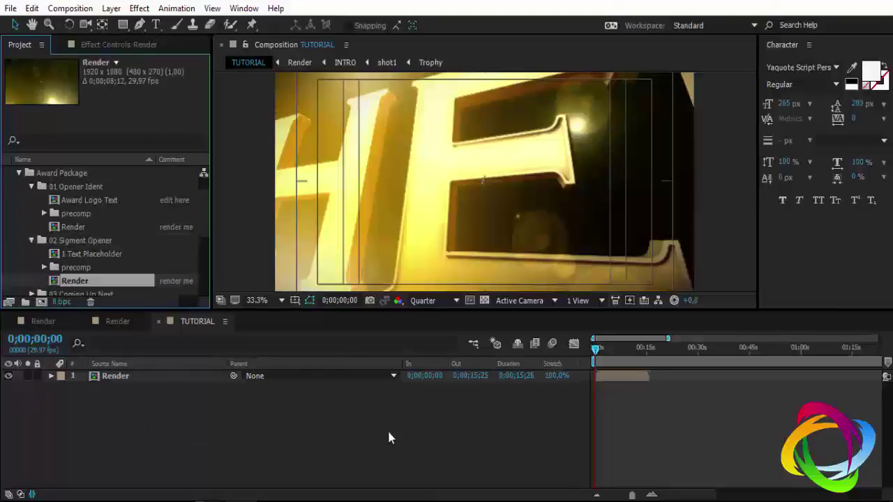
left_click_drag(653, 383, 701, 385)
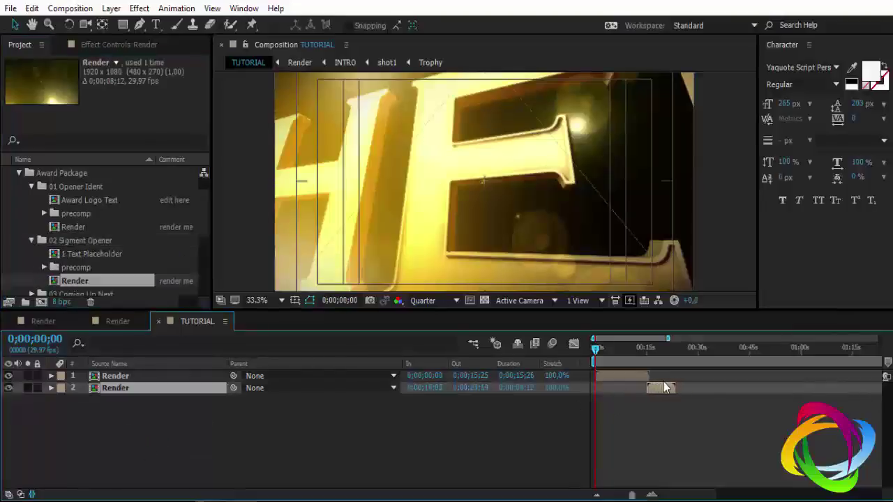
left_click(643, 361)
left_click_drag(632, 495, 635, 496)
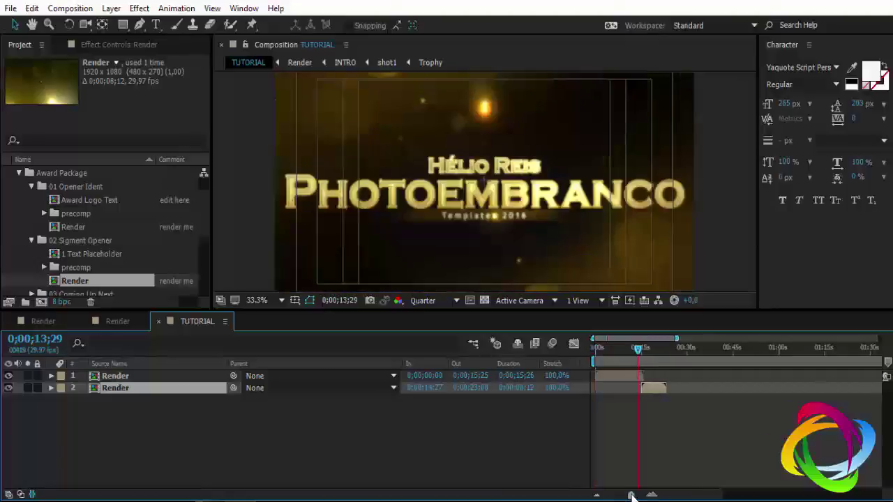
left_click(650, 495)
left_click(651, 495)
left_click(651, 495)
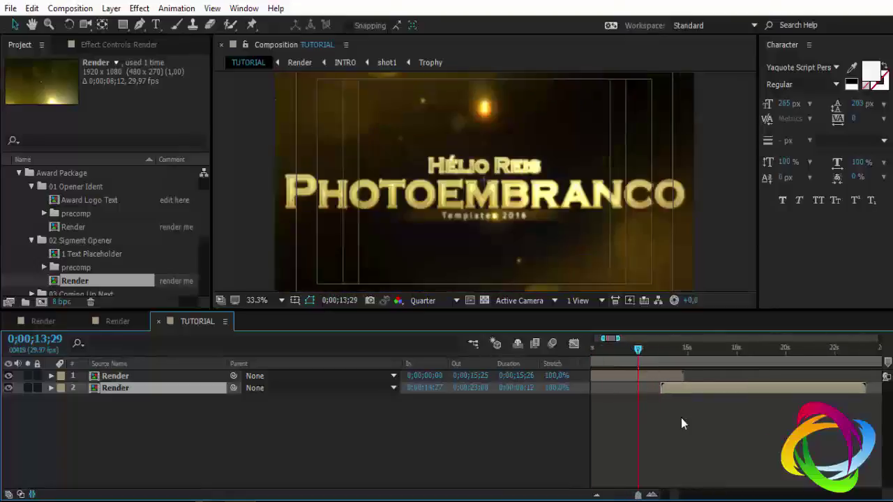
- Align the second layer's In point to 0;00;15;24, where the first layer ends
mouse_move(699, 388)
left_mouse_down()
mouse_move(682, 387)
mouse_move(873, 379)
left_mouse_up()
left_click(655, 494)
left_click(655, 494)
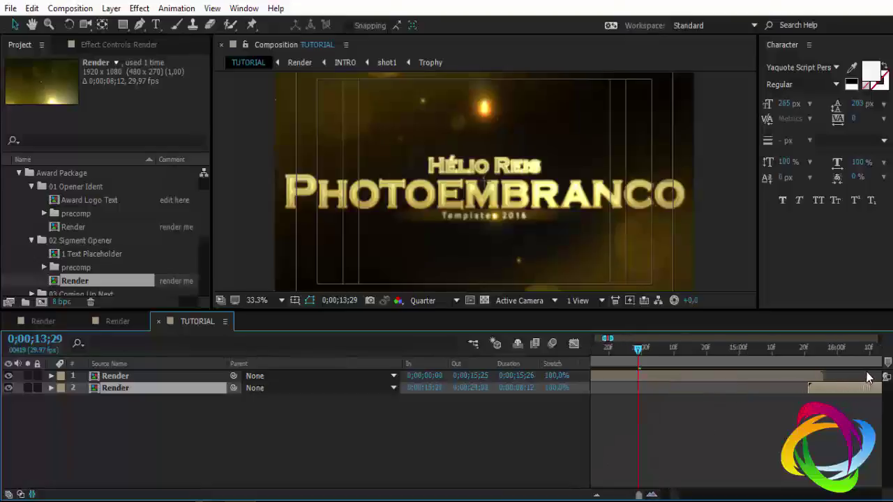
left_click(810, 352)
left_click_drag(812, 354, 819, 353)
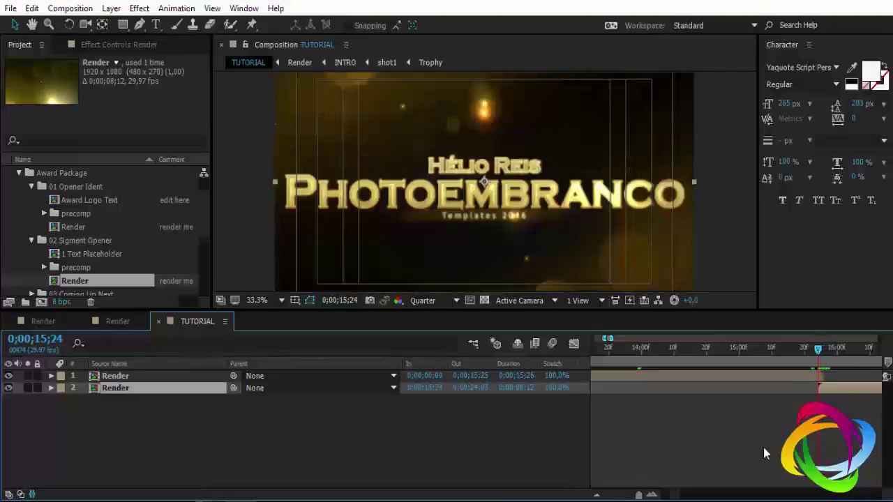
left_click(596, 495)
left_click(597, 495)
left_click(596, 495)
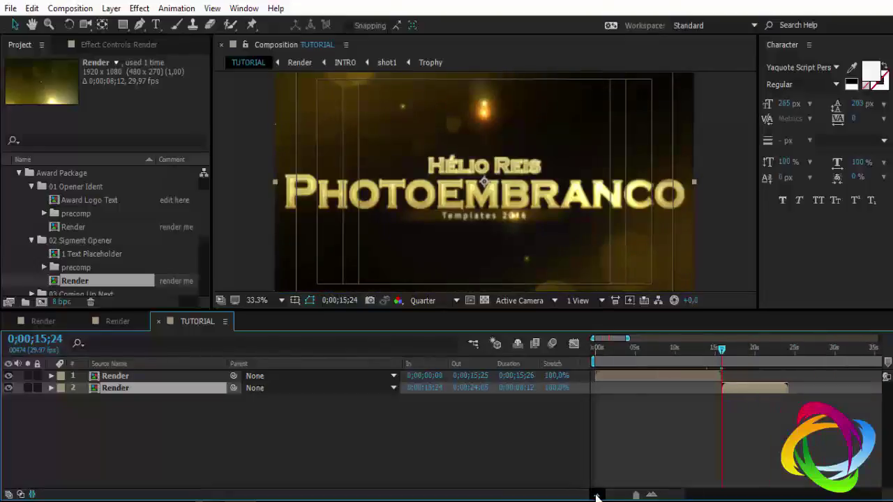
left_click(597, 495)
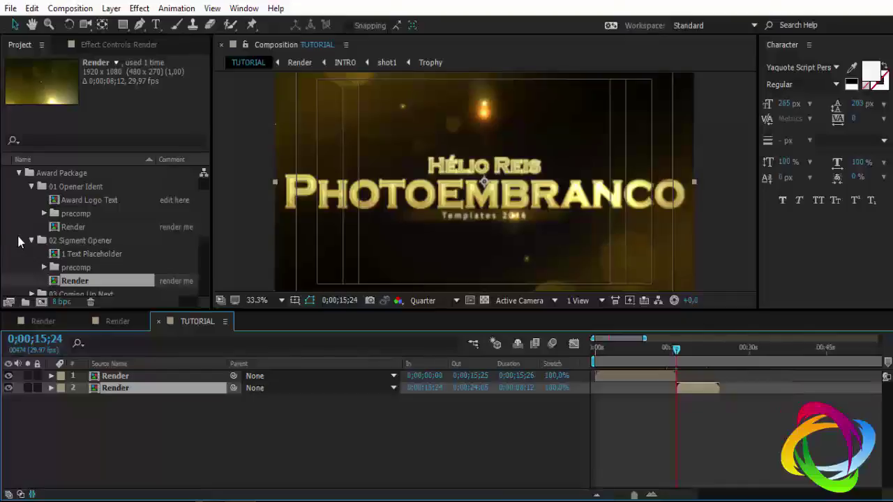
- Collapse 01 Opener Ident and add the 03 Coming Up Next Render as a third layer
left_click(30, 187)
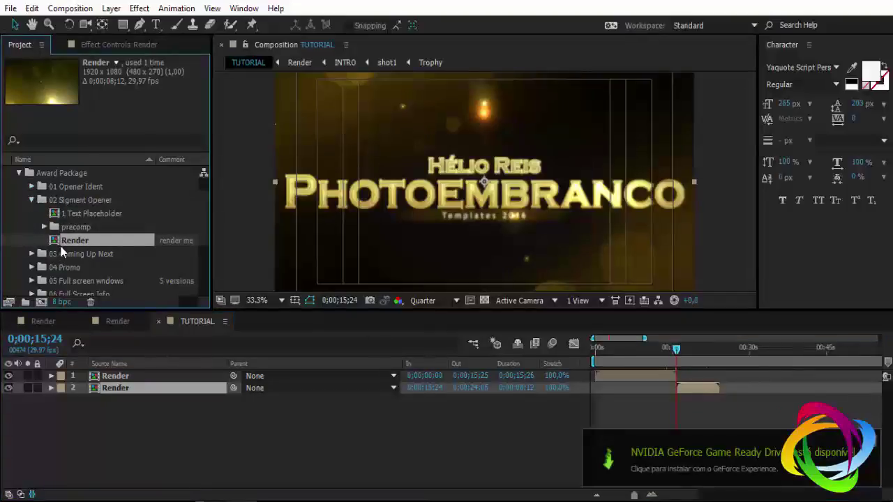
left_click(877, 445)
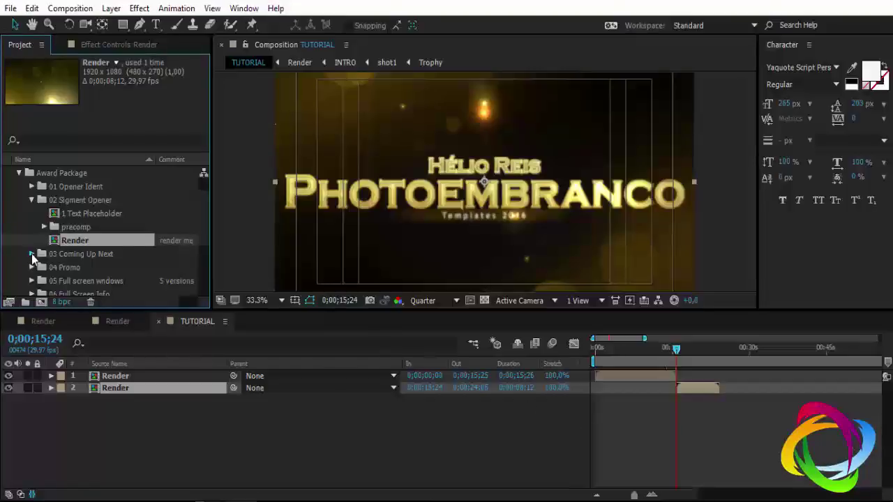
left_click(32, 254)
left_click_drag(80, 279, 130, 432)
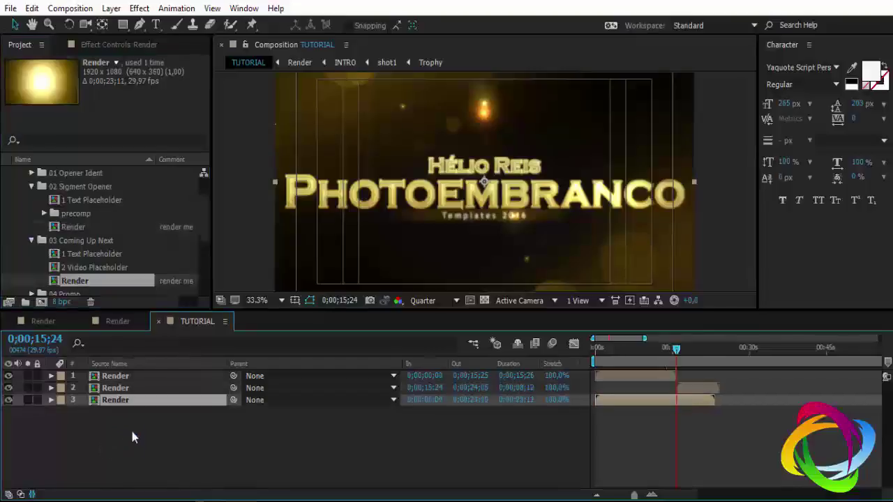
- Slide the Coming Up Next layer roughly later in the timeline
scroll(59, 237, "down", 2)
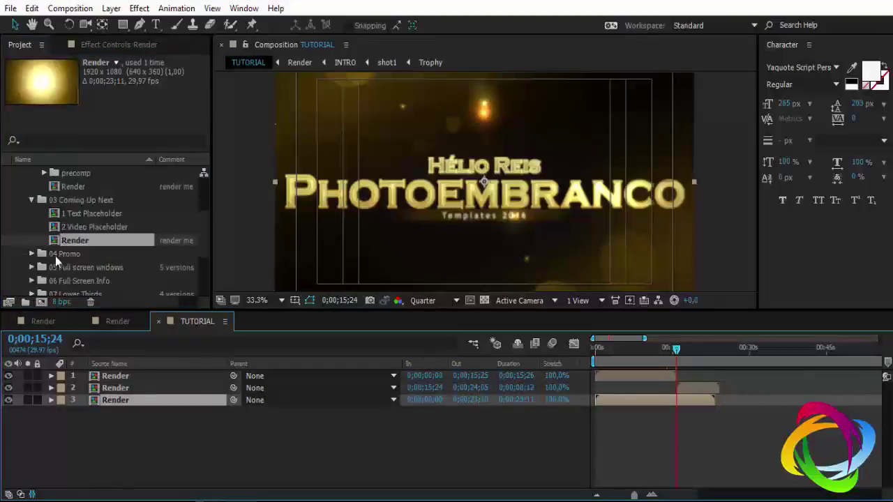
left_click(32, 253)
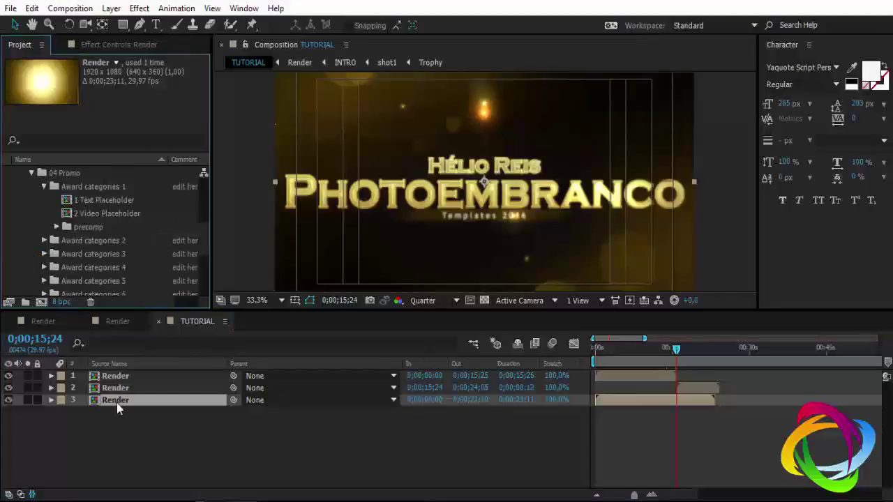
left_click(674, 406)
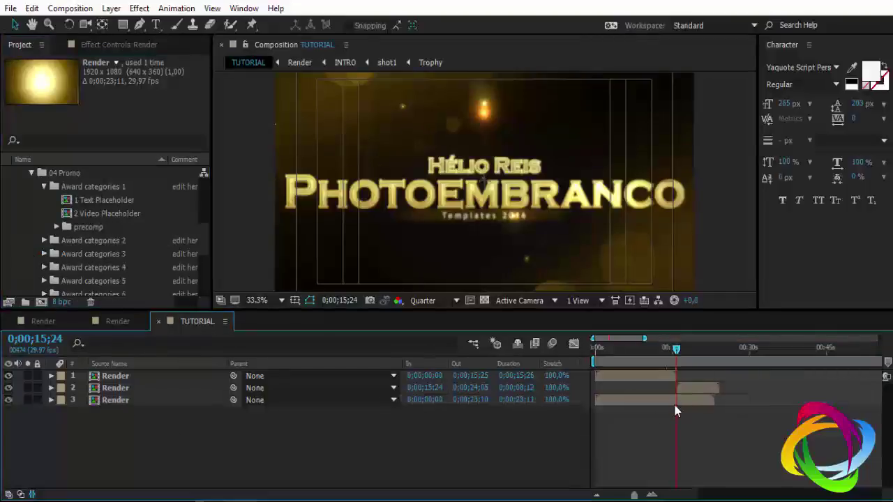
left_click_drag(682, 400, 653, 404)
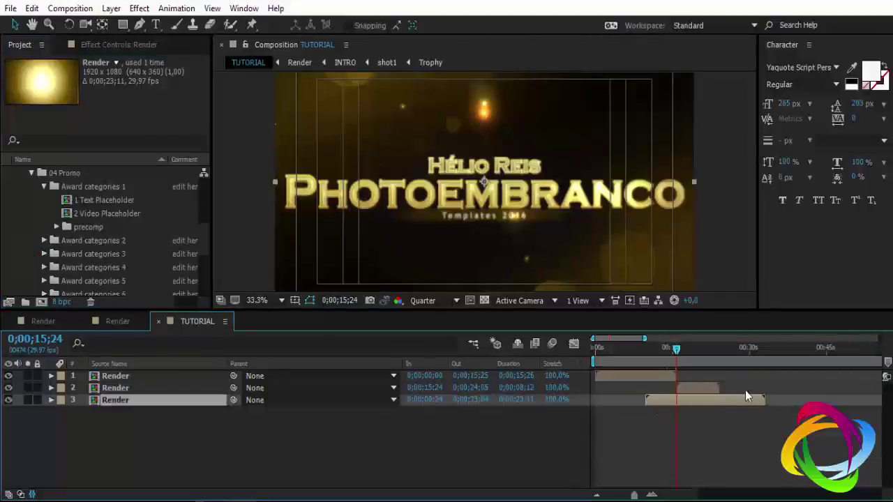
left_click_drag(745, 395, 814, 396)
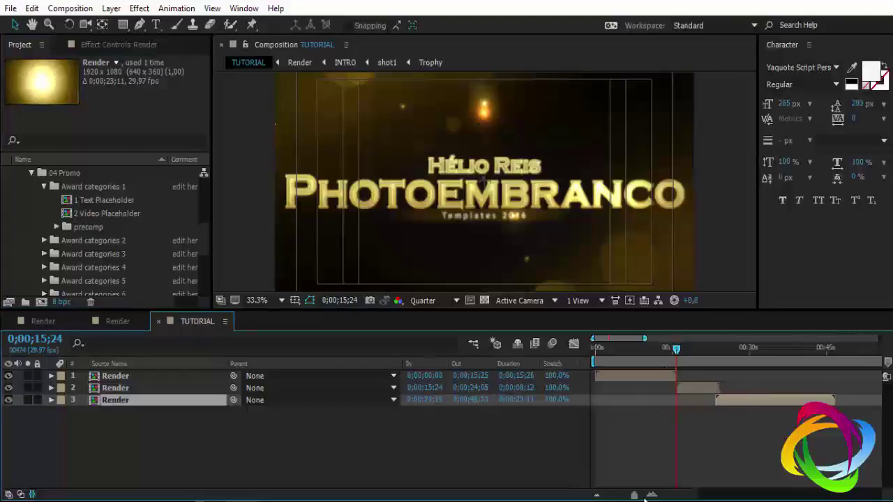
left_click_drag(642, 497, 639, 496)
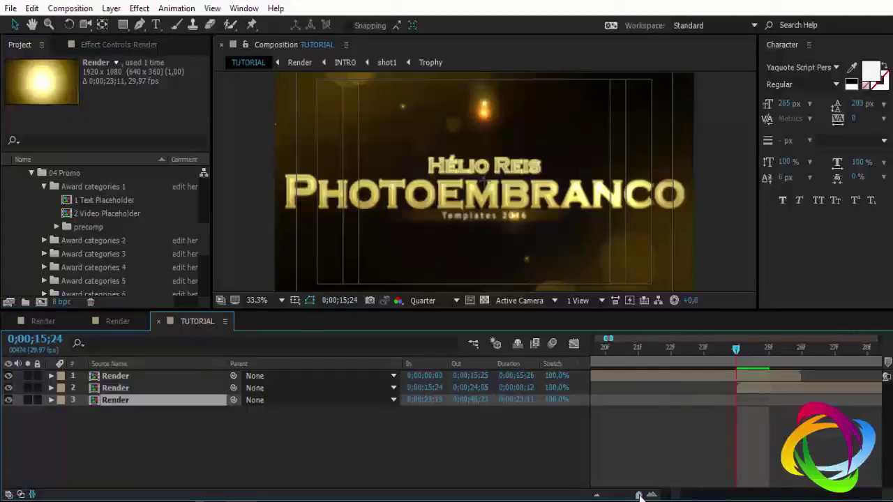
- Start the Coming Up Next layer at 0;00;24;05, right where the segment opener ends
left_click(762, 389)
mouse_move(638, 494)
left_mouse_down()
mouse_move(630, 495)
mouse_move(638, 495)
left_mouse_up()
left_click(660, 363)
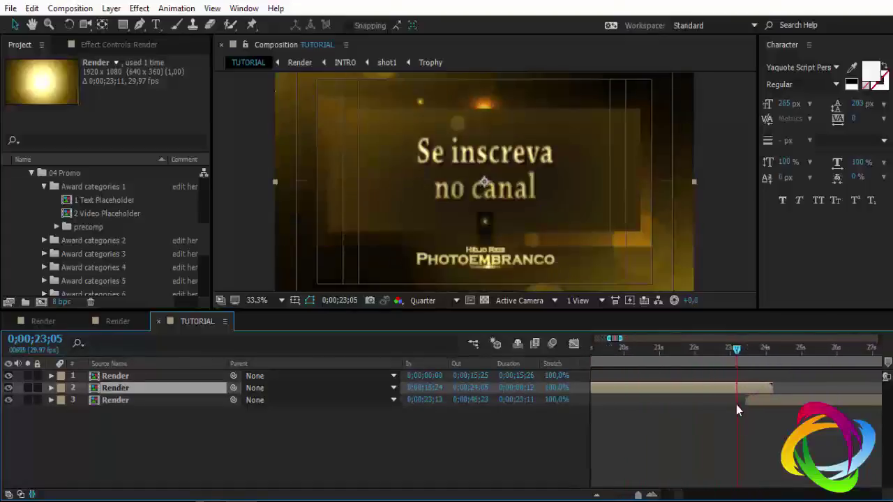
left_click_drag(760, 400, 779, 401)
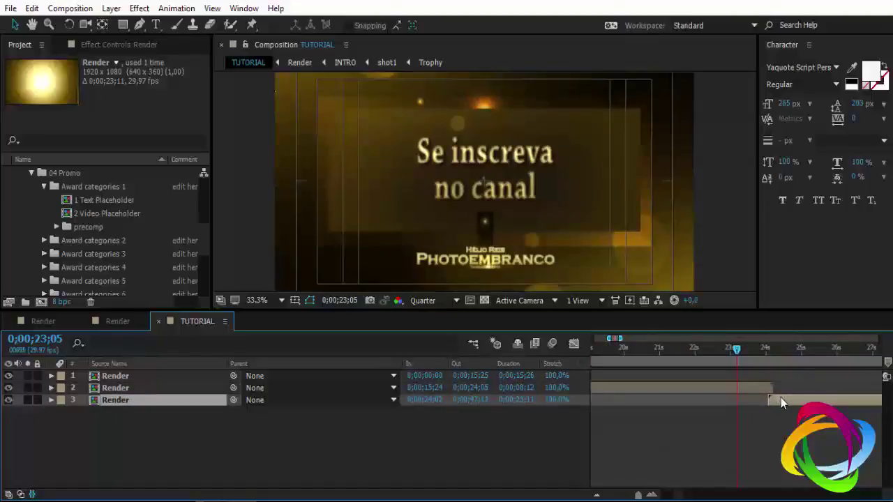
left_click(766, 353)
left_click_drag(765, 353, 770, 360)
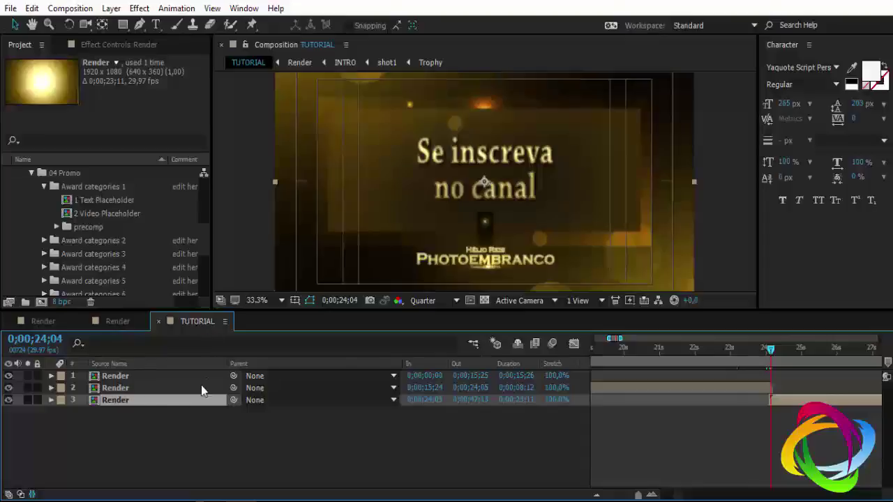
scroll(64, 258, "up", 2)
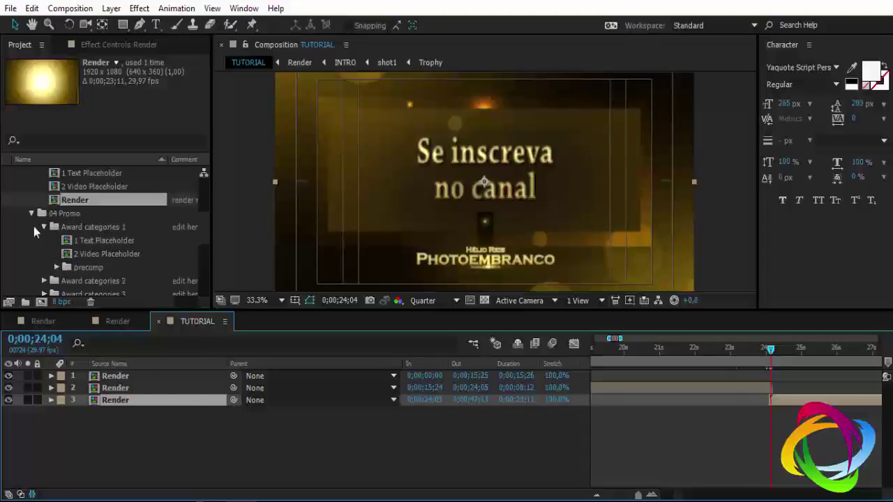
- Tidy the project list, collapsing the 02 Sigment Opener and 03 Coming Up Next folders
scroll(43, 244, "down", 1)
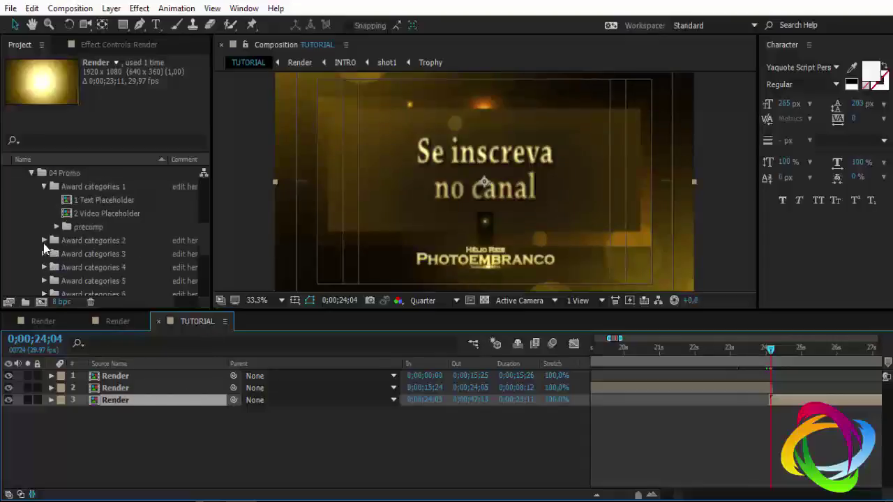
scroll(43, 242, "up", 1)
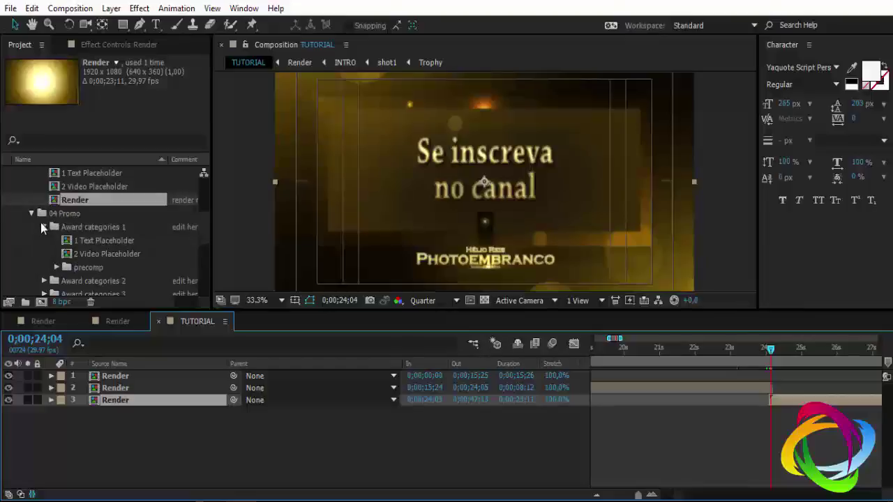
left_click(31, 215)
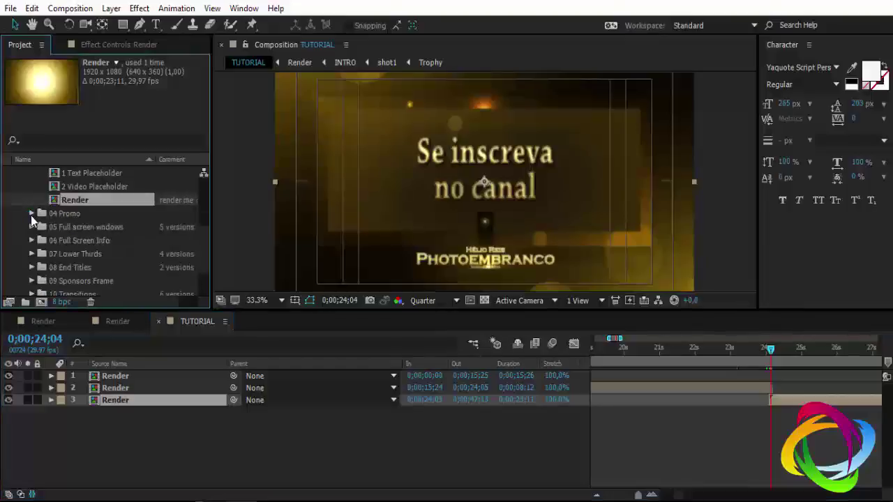
left_click(29, 227)
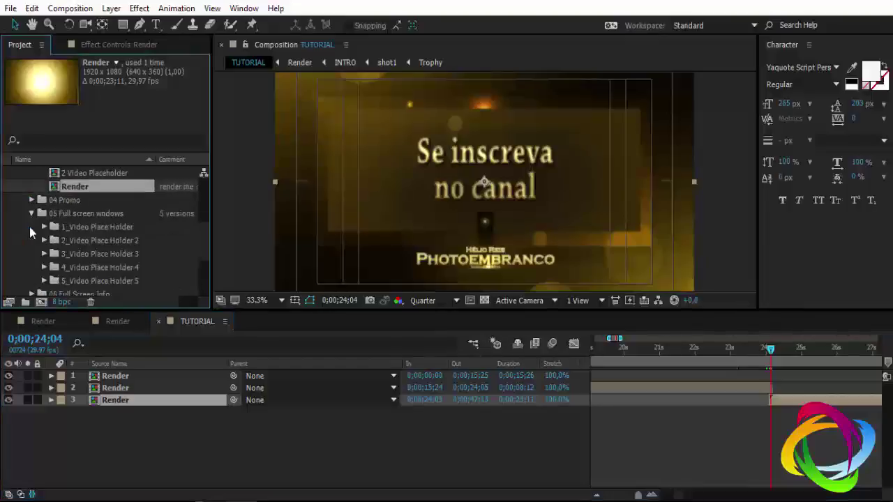
scroll(32, 229, "down", 2)
scroll(32, 232, "down", 1)
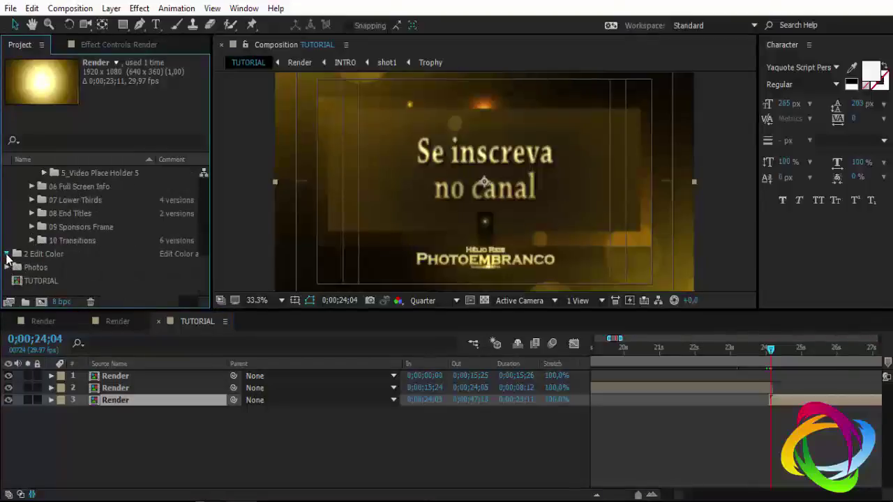
left_click(7, 255)
scroll(13, 267, "up", 3)
scroll(13, 267, "up", 3)
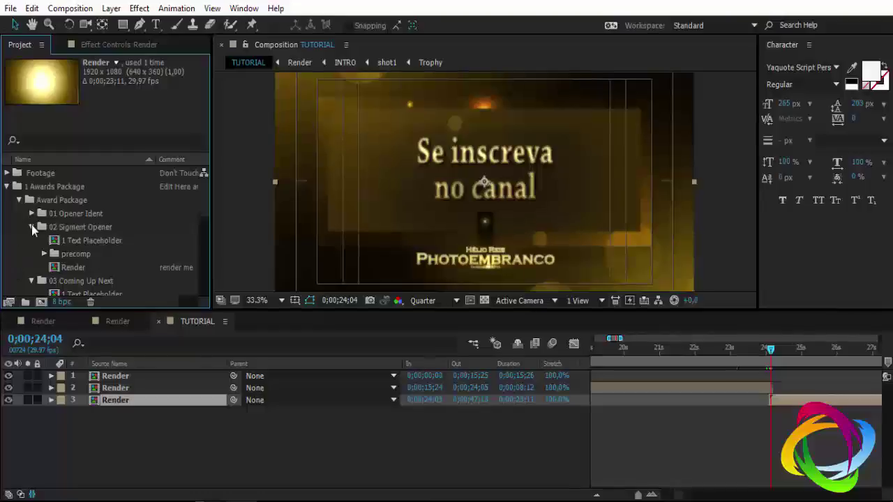
left_click(31, 226)
left_click(31, 240)
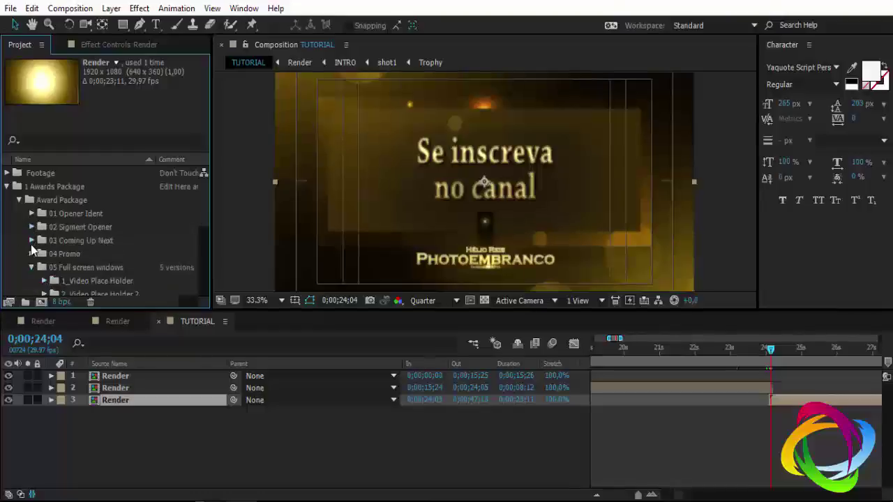
- Expand 04 Promo and inspect Award categories 1's precomp, selecting 3_Categories_1
left_click(54, 255)
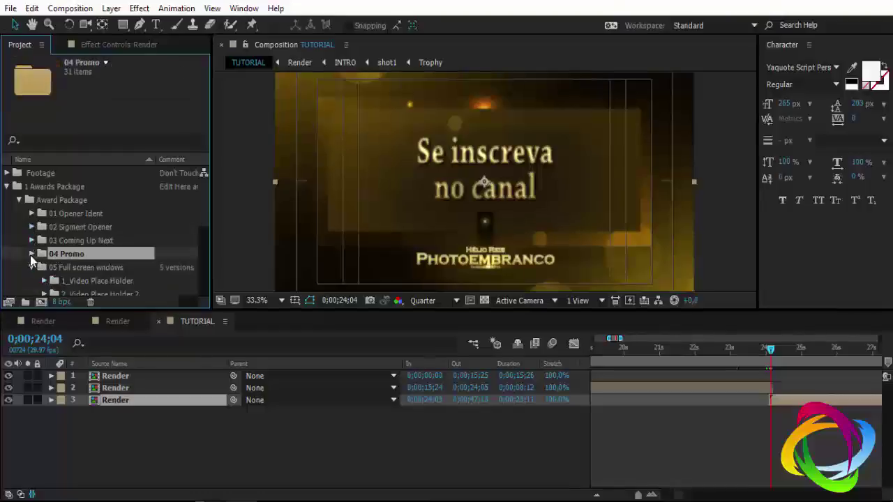
left_click(30, 255)
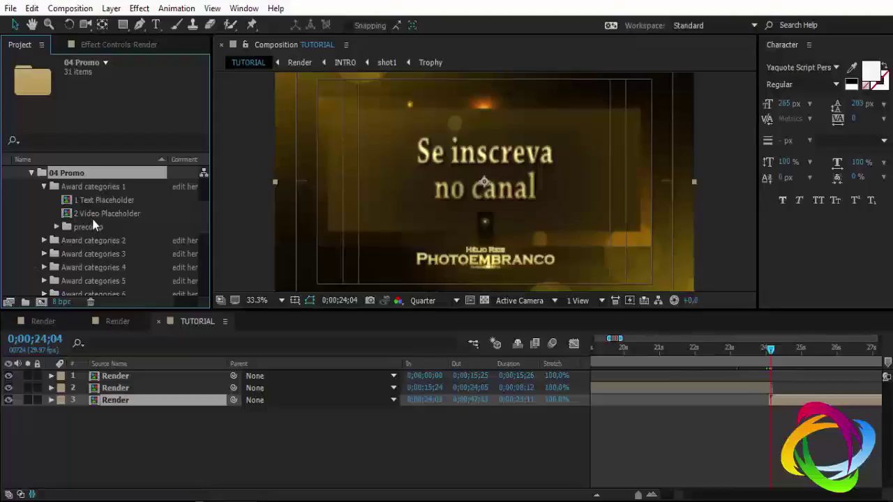
left_click(57, 227)
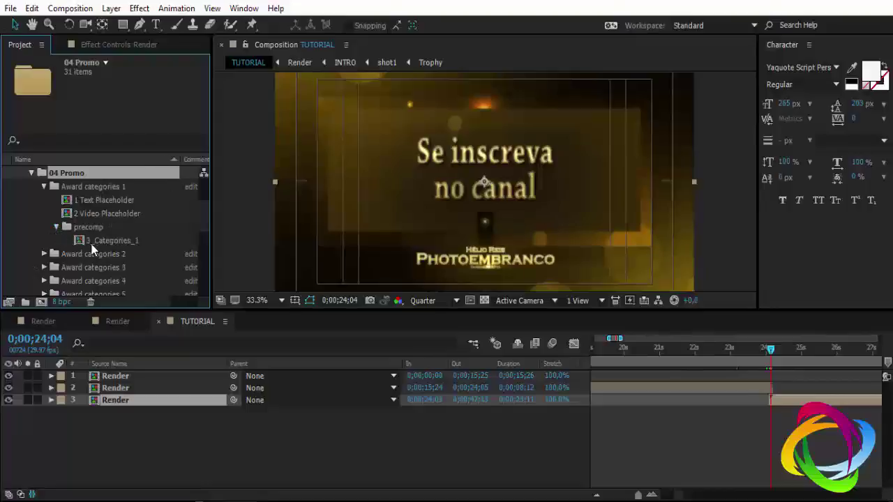
left_click(92, 243)
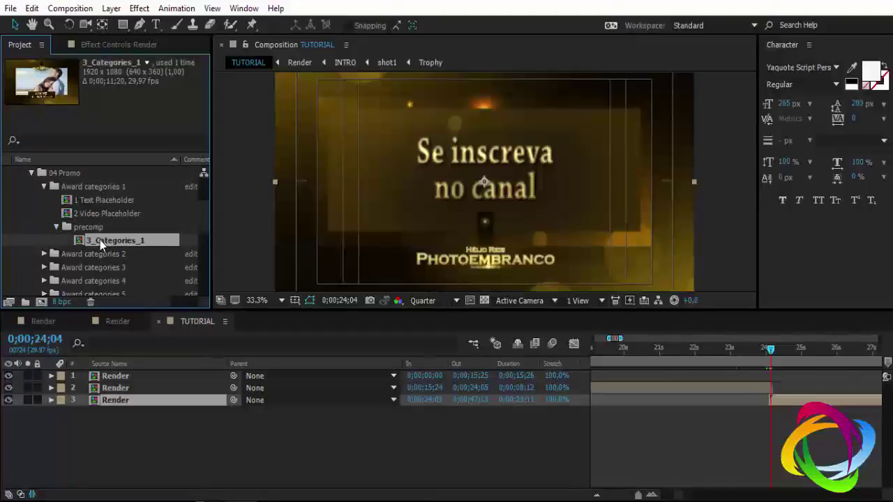
left_click(43, 187)
scroll(70, 209, "up", 1)
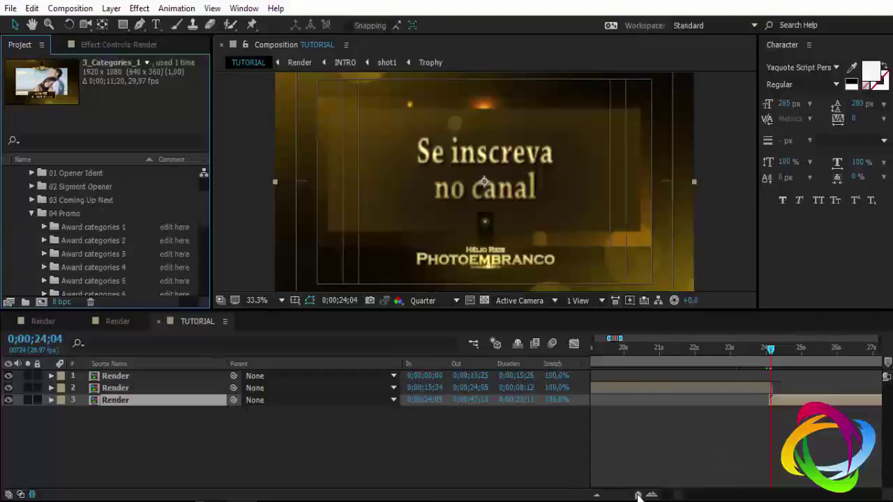
- Scrub TUTORIAL from the PHOTOEMBRANCO title to 0;00;47;13, collapsing the 04 and 05 folders
left_click_drag(637, 495, 627, 495)
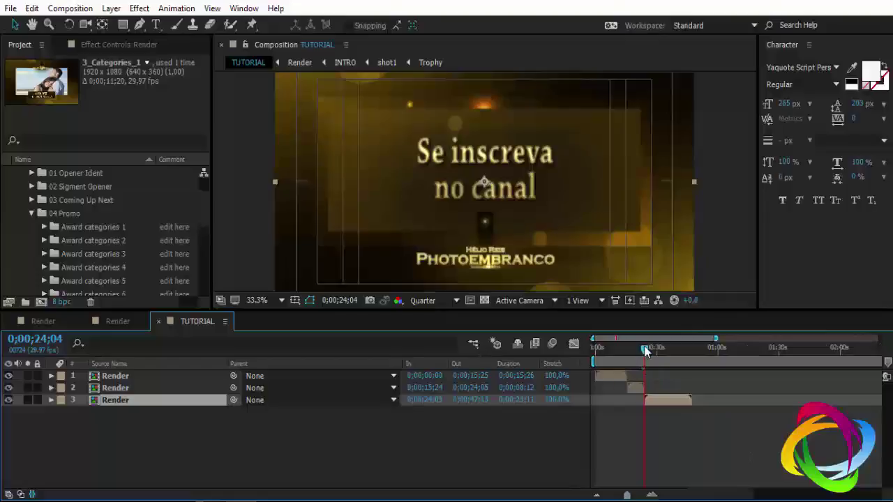
mouse_move(644, 349)
left_mouse_down()
mouse_move(688, 364)
mouse_move(612, 360)
left_mouse_up()
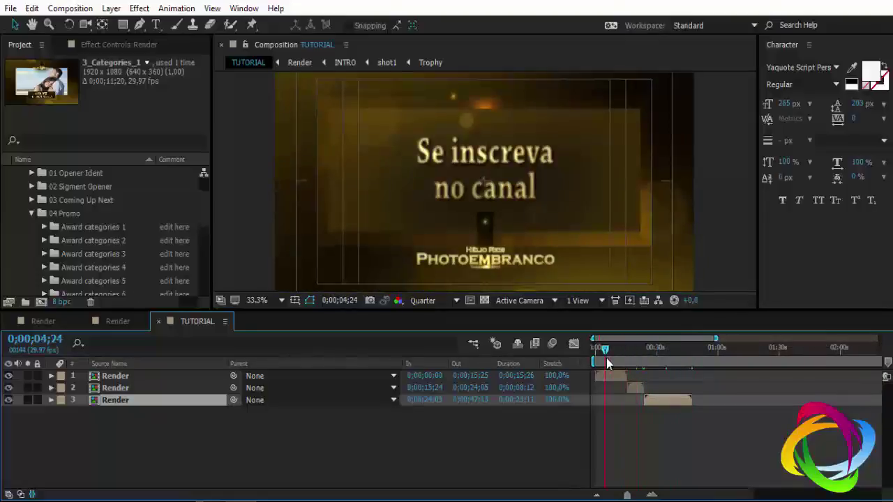
left_click(623, 362)
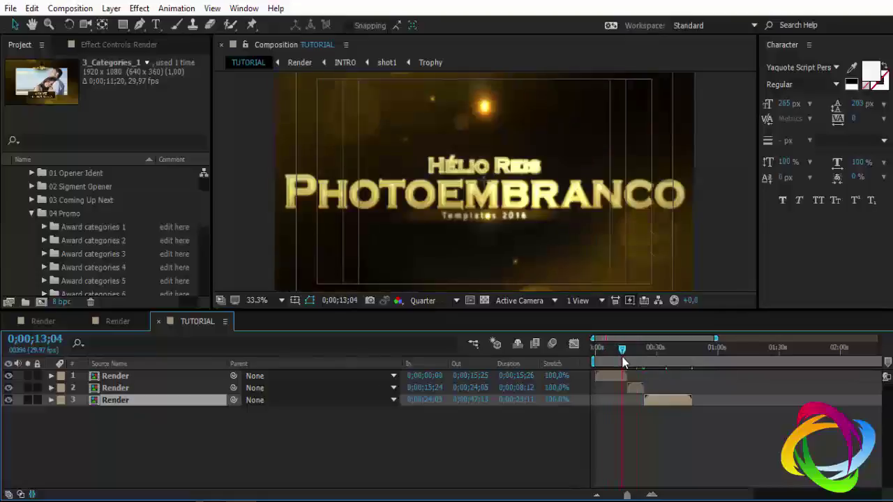
left_click_drag(623, 362, 667, 364)
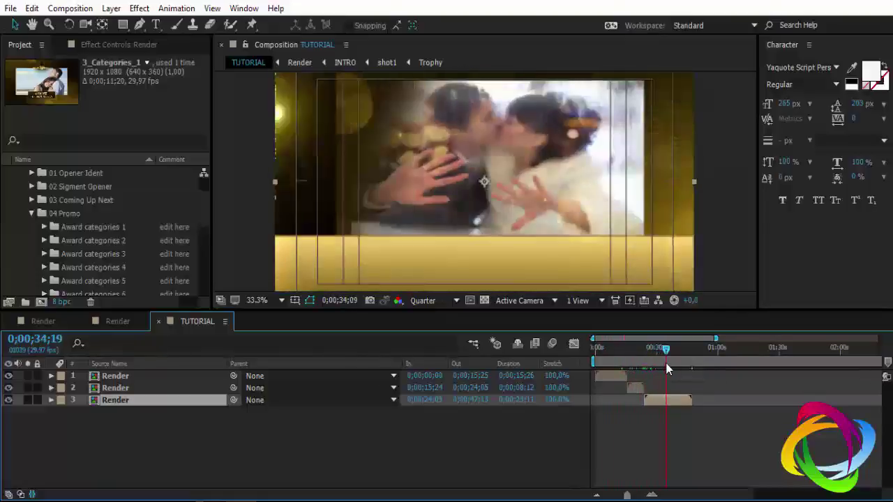
left_click_drag(667, 363, 677, 362)
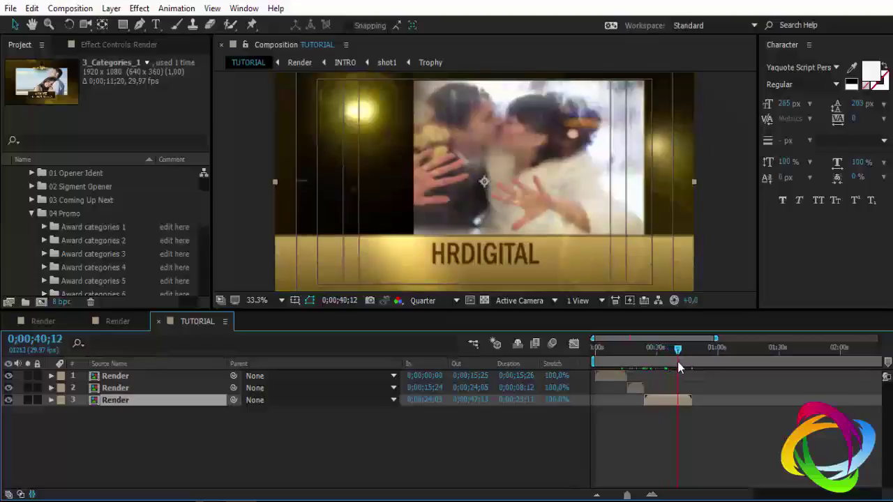
scroll(85, 246, "up", 3)
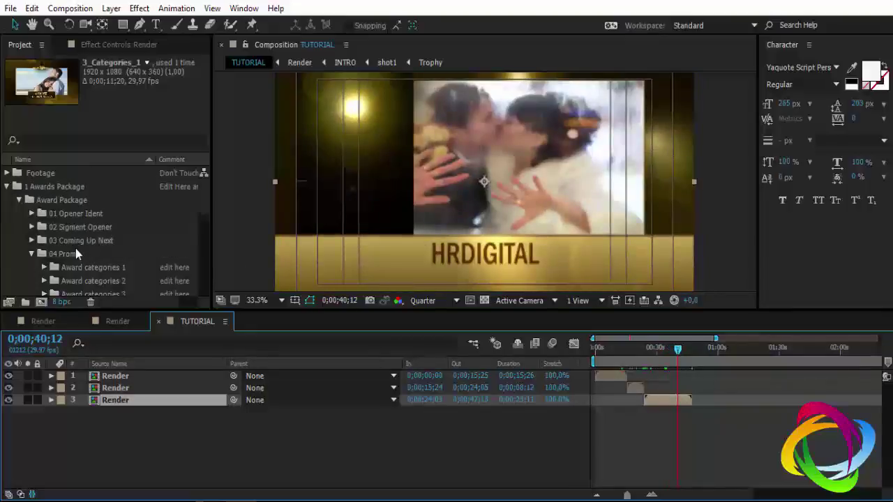
left_click(32, 254)
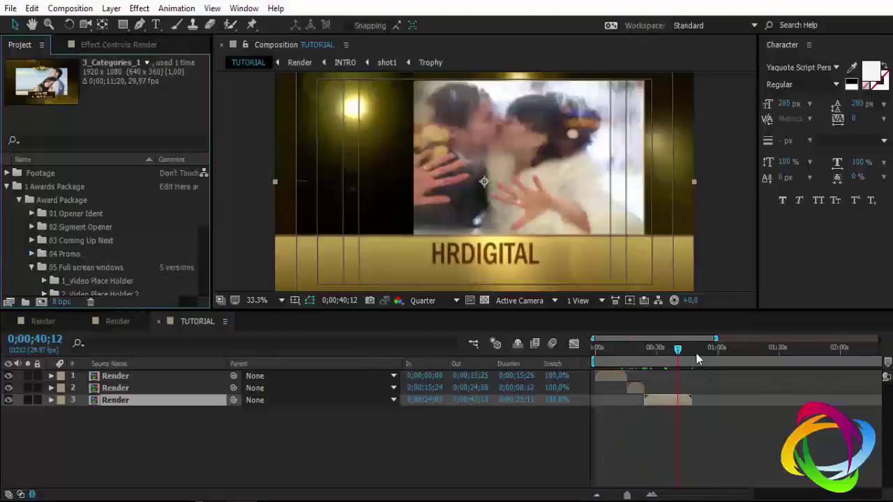
mouse_move(677, 355)
left_mouse_down()
mouse_move(708, 350)
mouse_move(689, 360)
left_mouse_up()
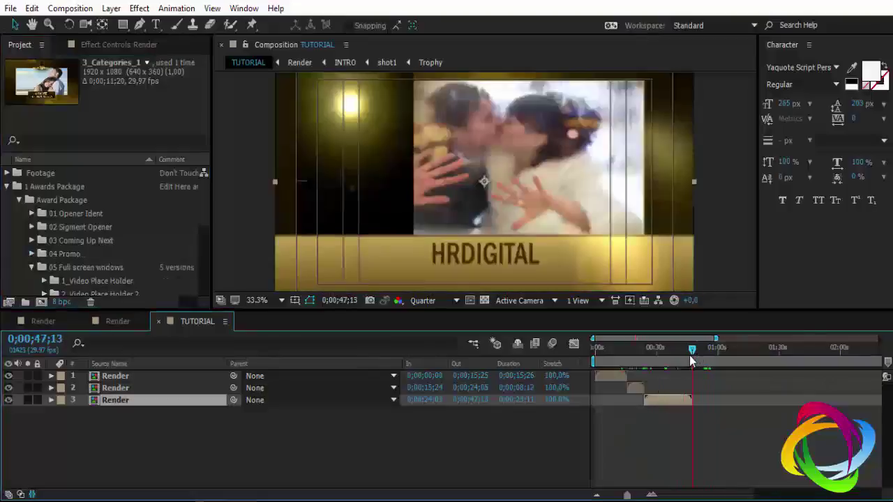
left_click(32, 267)
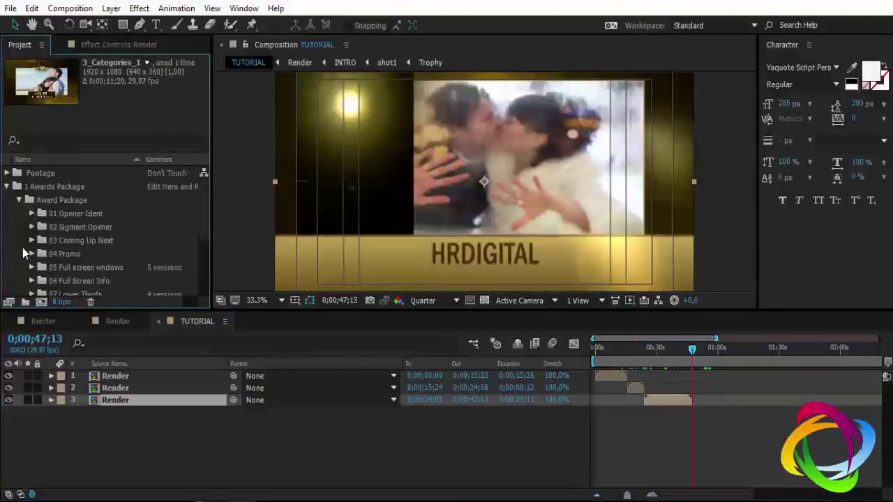
- Open the 1 Text Placeholder composition from 07 Lower Thirds > Lower Third-1
scroll(36, 239, "down", 1)
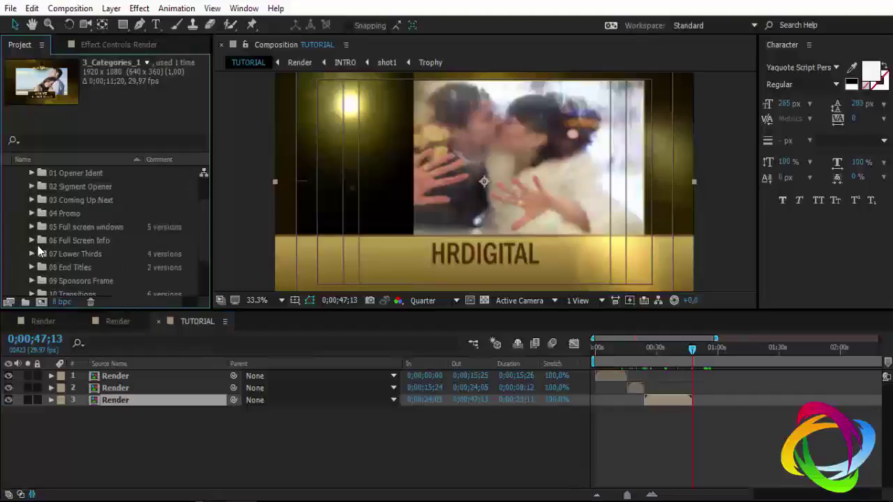
left_click(50, 256)
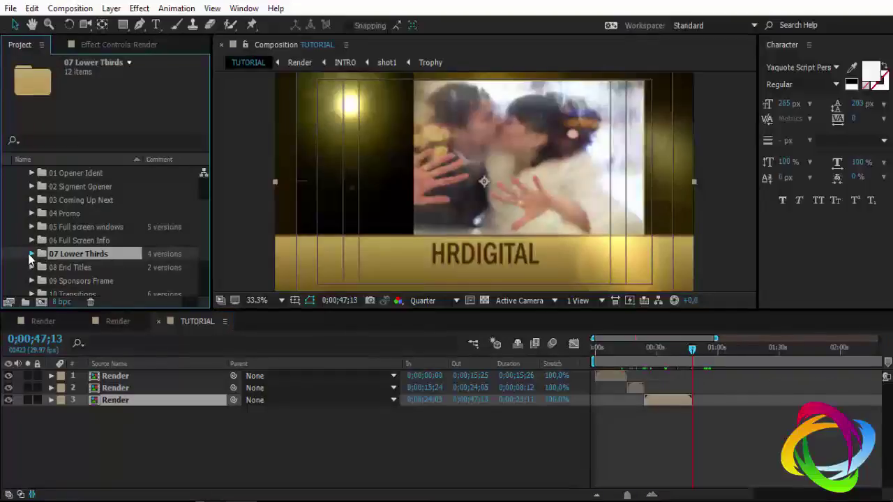
left_click(30, 255)
left_click(44, 241)
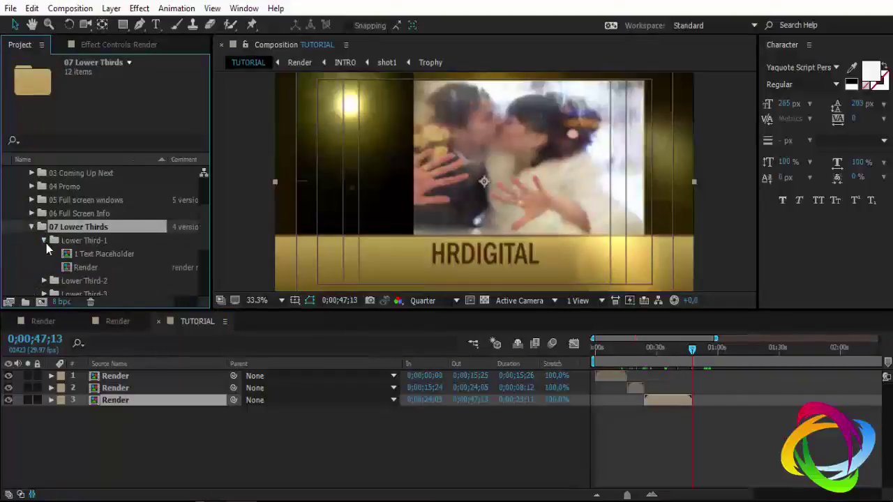
double_click(99, 255)
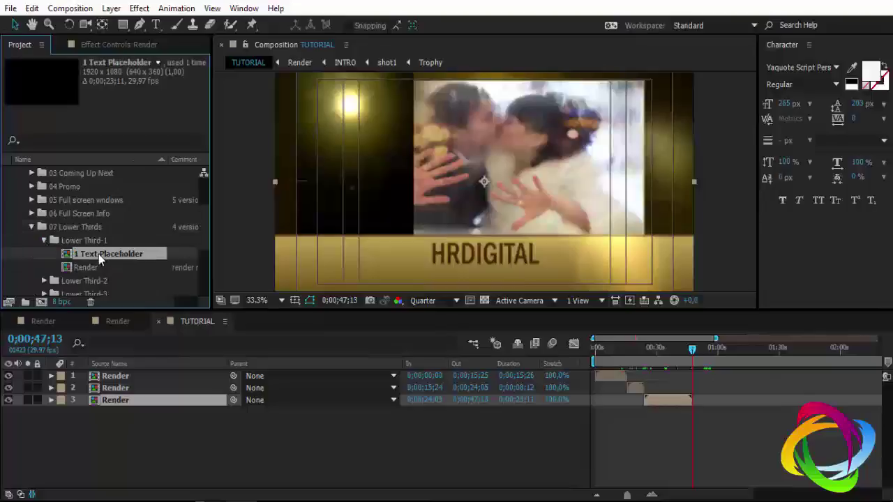
left_click(597, 364)
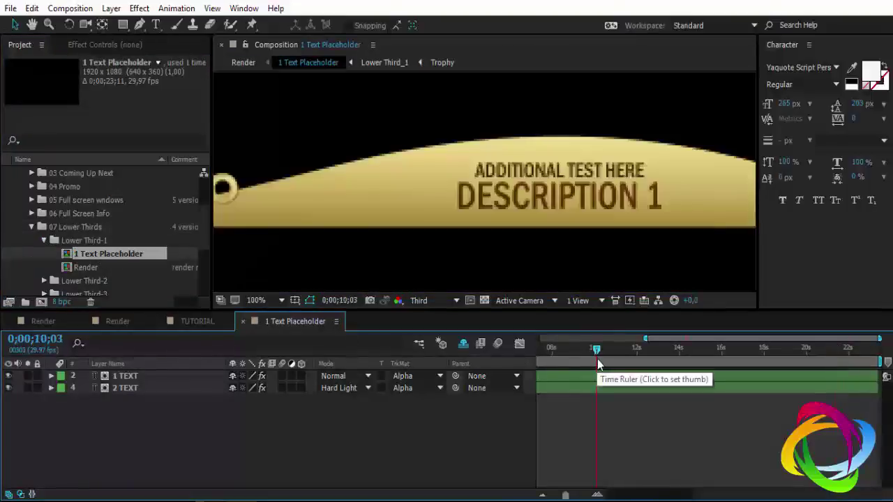
- Zoom the viewer, enable the transparency grid, and go to 0;00;13;09
scroll(579, 219, "down", 2)
scroll(572, 218, "down", 2)
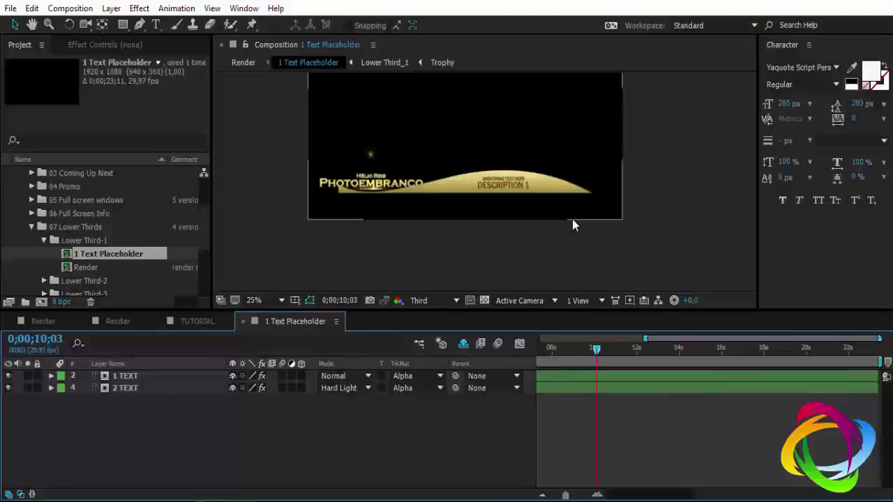
scroll(572, 219, "up", 2)
scroll(571, 216, "down", 2)
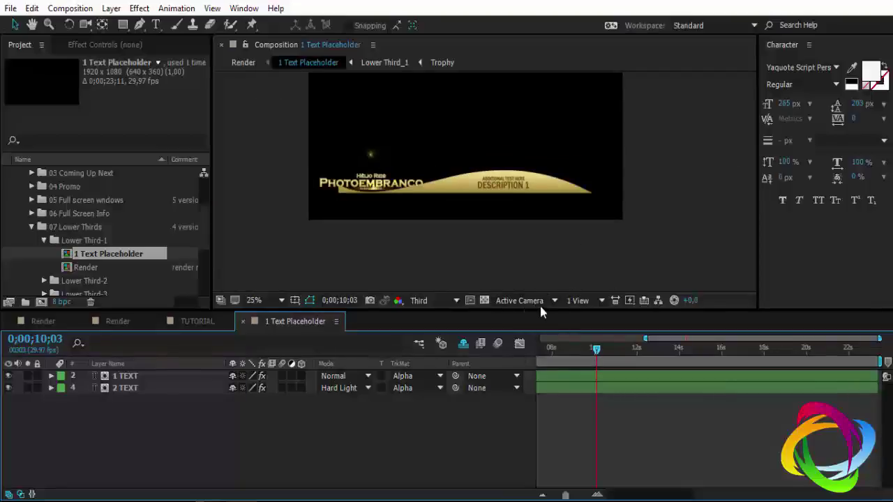
left_click(487, 300)
left_click(487, 298)
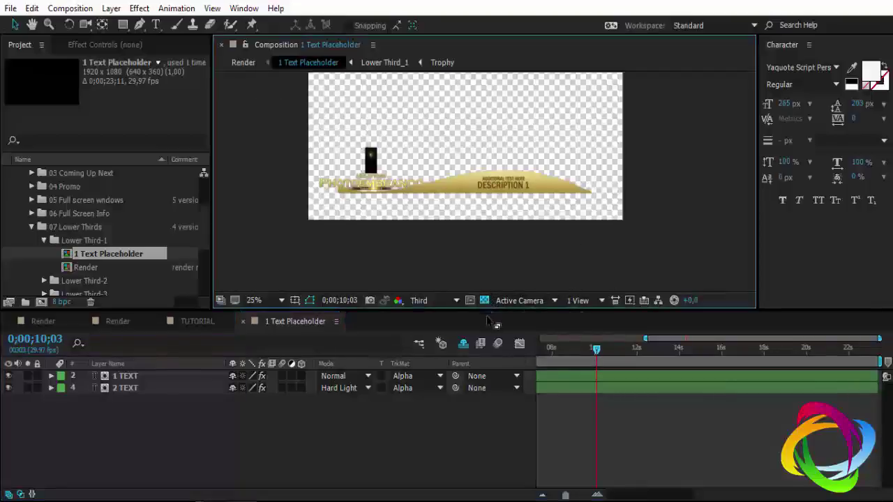
scroll(435, 183, "up", 2)
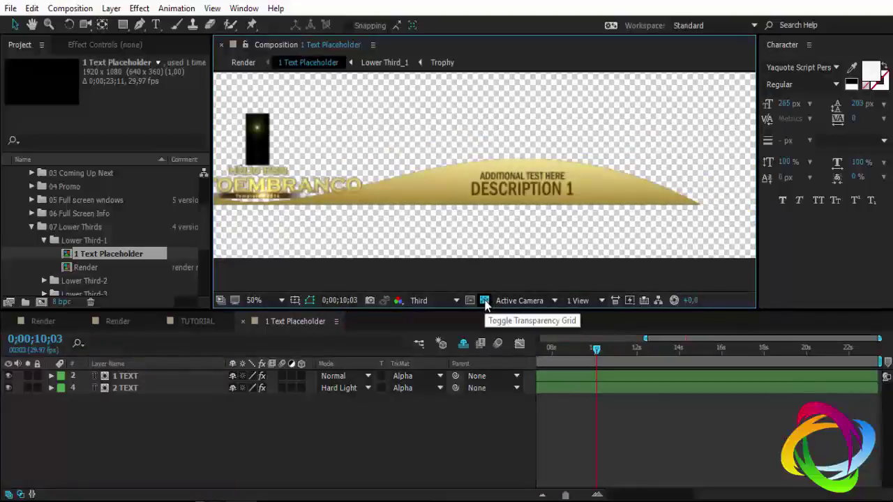
left_click(484, 300)
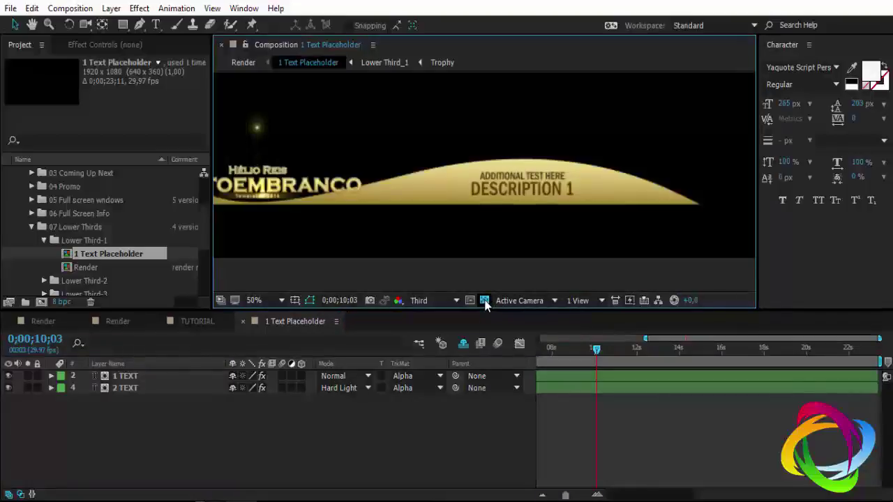
left_click(484, 302)
left_click(664, 356)
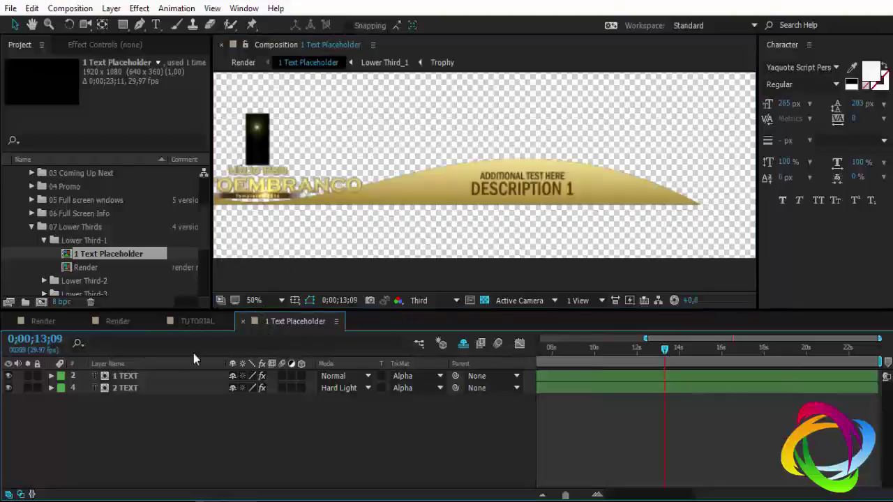
- Change the DESCRIPTION 1 text to PHOTOEMBRANCO and reveal all five layers, including shy ones
double_click(129, 376)
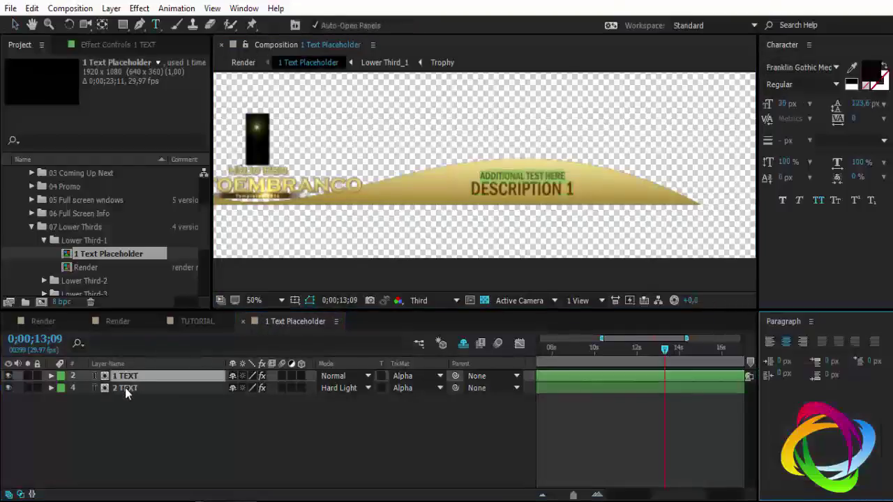
double_click(124, 388)
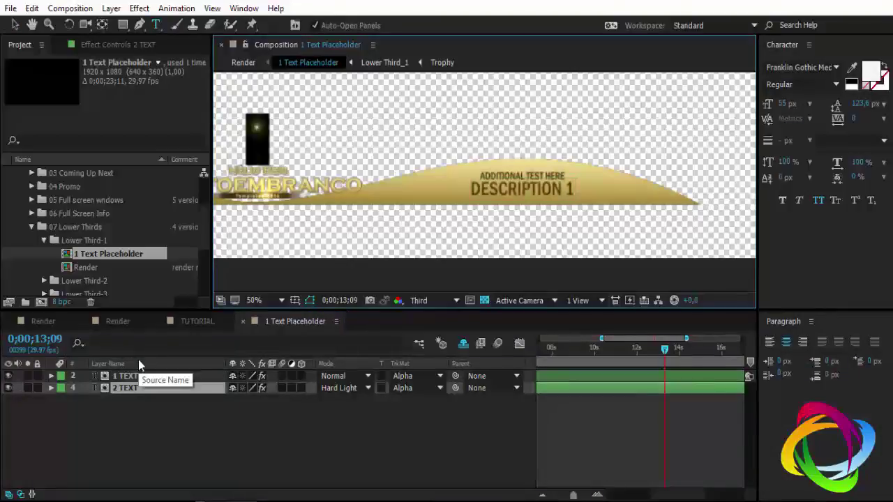
type("PHOTOEMB")
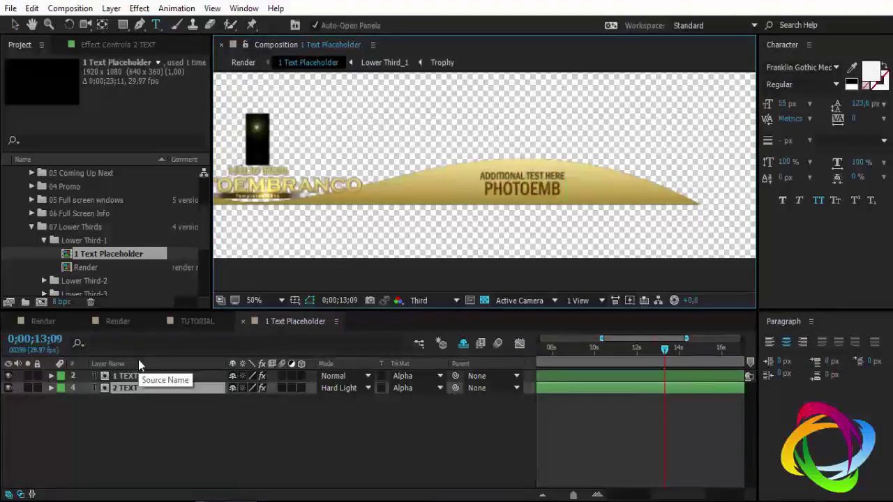
type("RANCO")
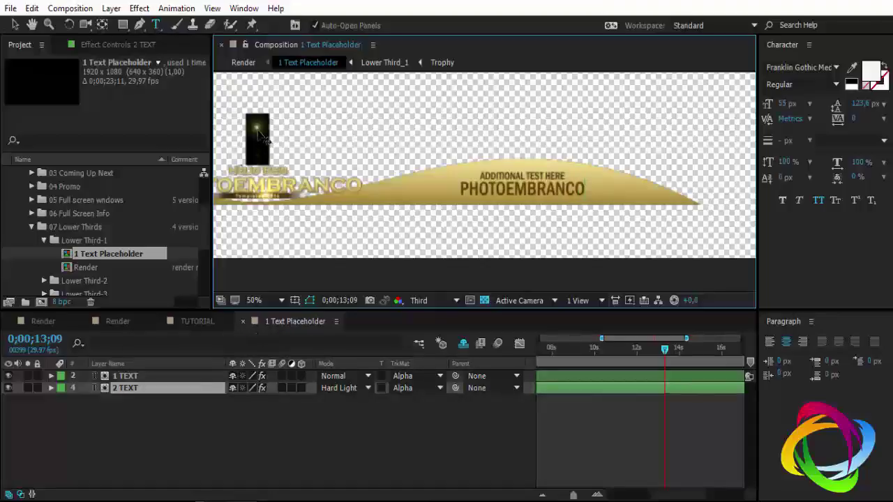
left_click(463, 343)
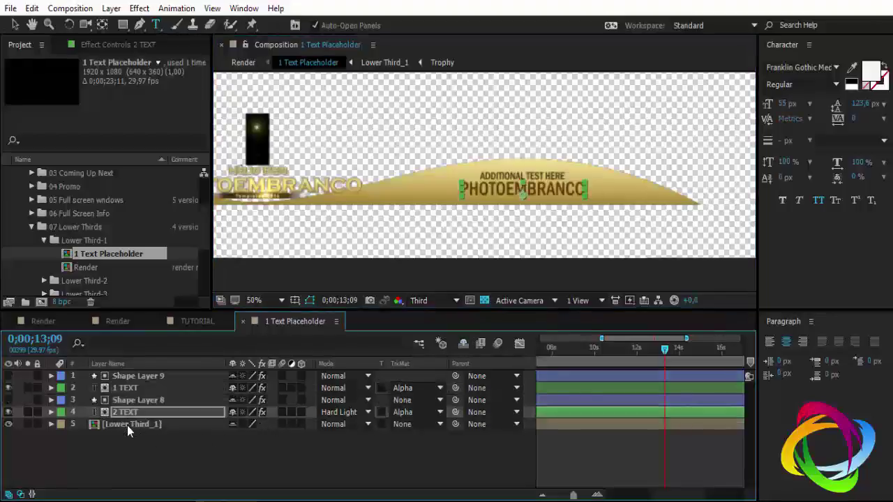
- In Lower Third_1, turn on the transparency grid and hide the particals_loop layer
double_click(127, 425)
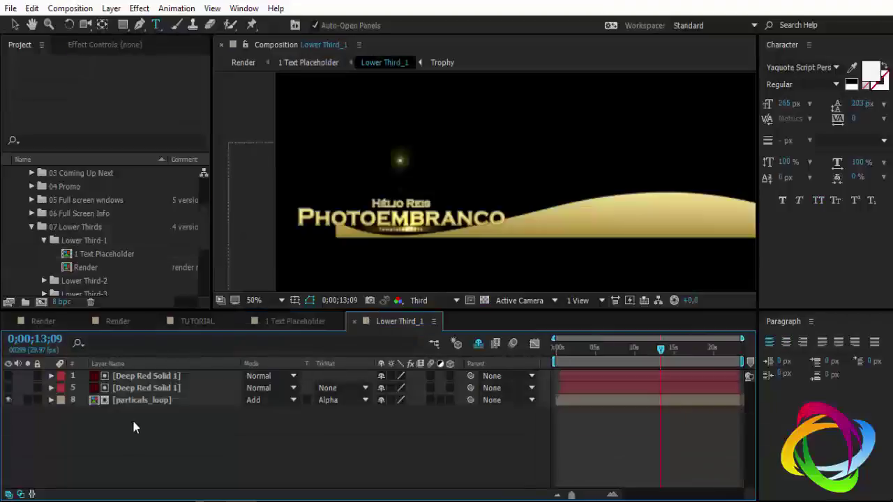
left_click(484, 300)
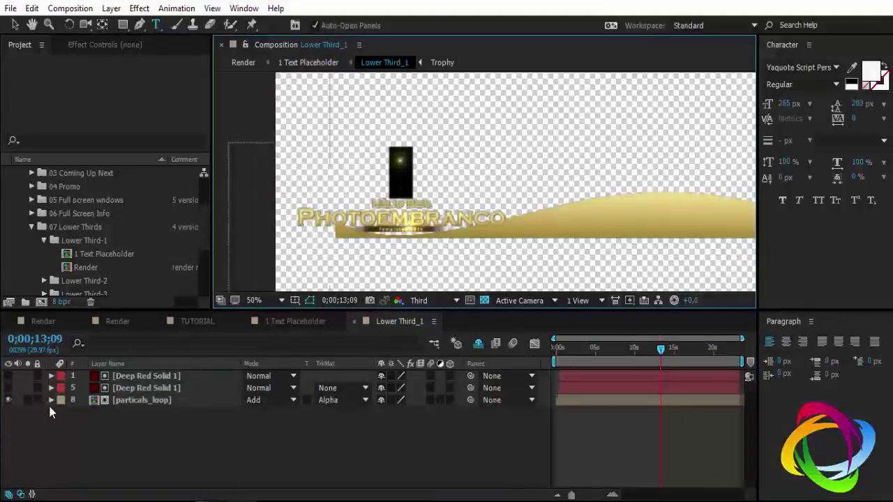
left_click(8, 400)
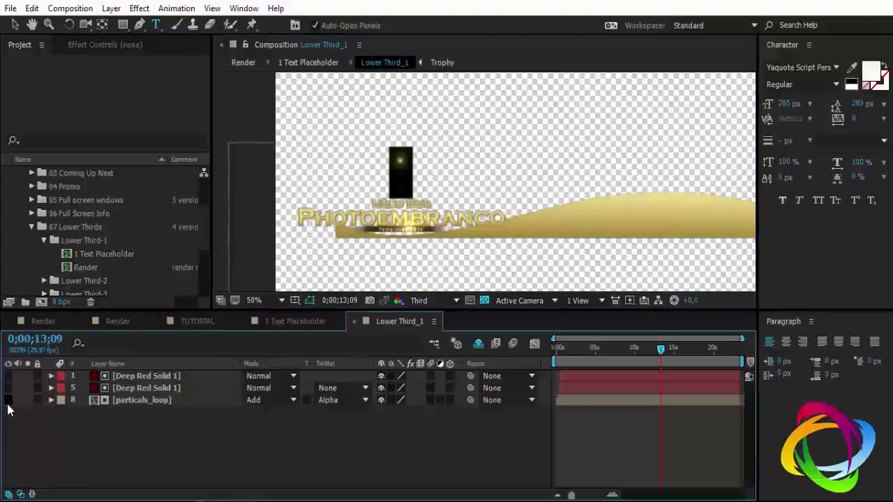
- Inspect the particals_loop precomp, then close the precomp tabs to return to TUTORIAL
left_click(125, 402)
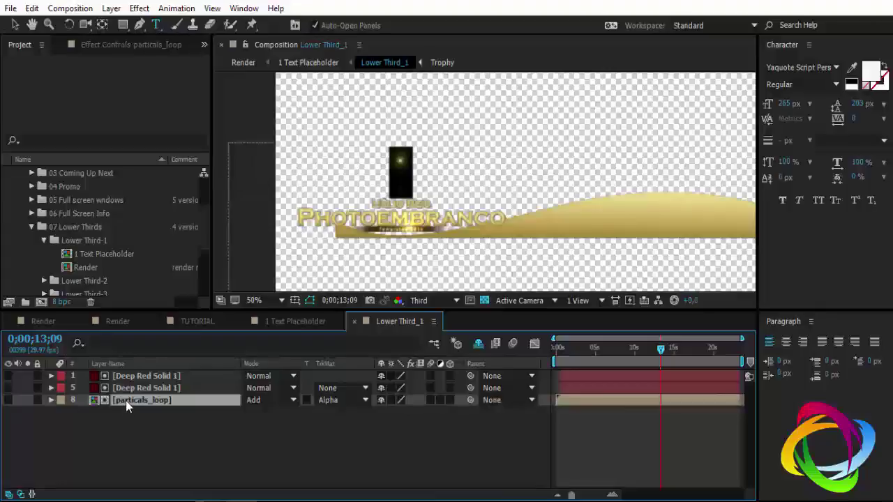
double_click(126, 401)
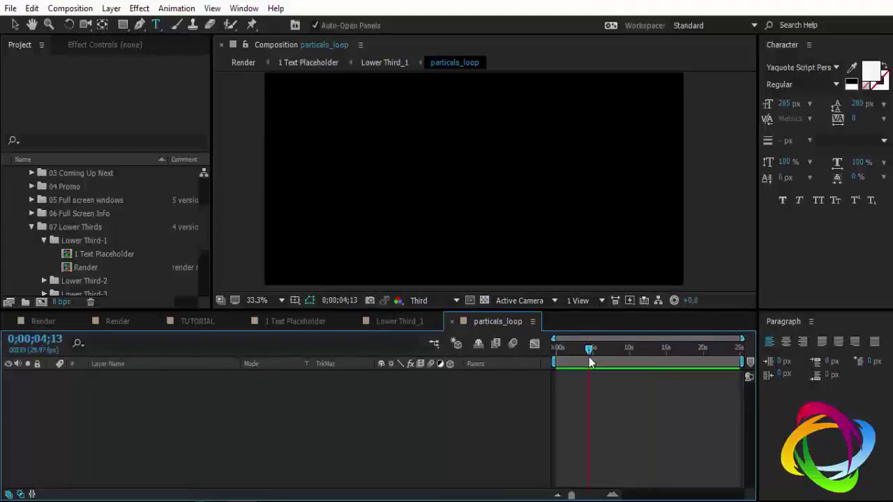
left_click(452, 321)
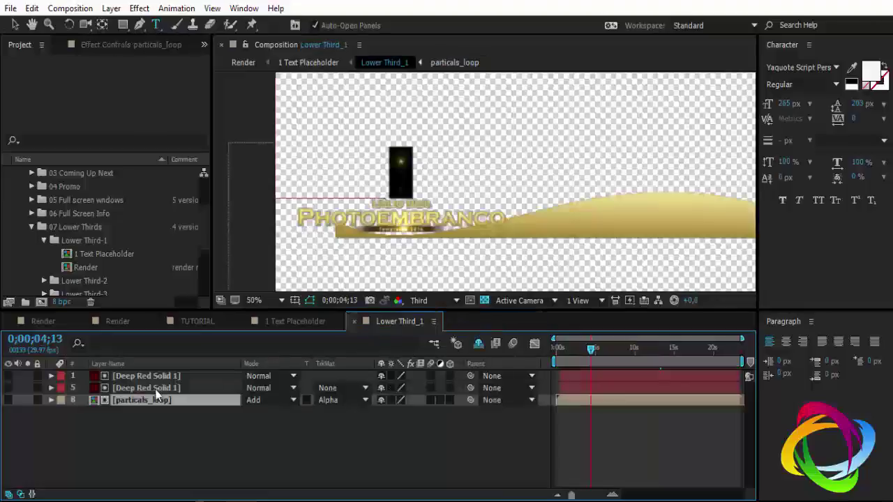
left_click(354, 323)
left_click(238, 325)
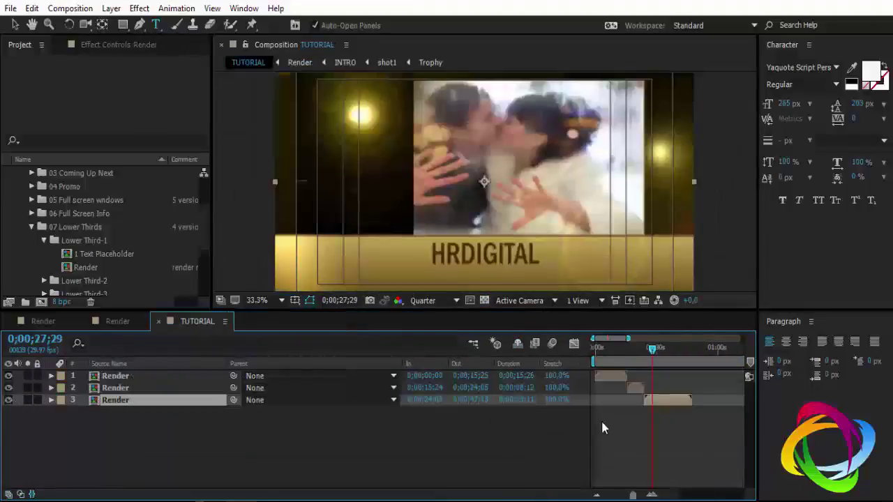
- Preview TUTORIAL from 0;00;47;13, the end of the third Render clip, and stop there
left_click_drag(652, 349, 685, 356)
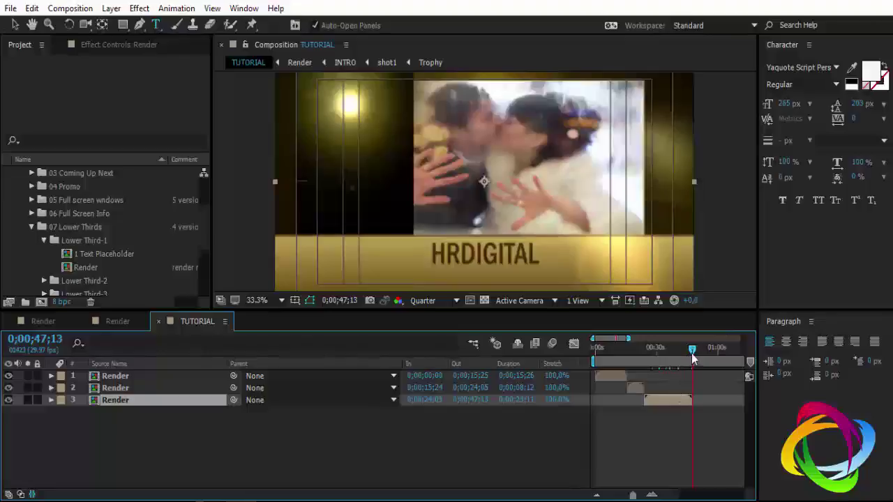
key("space")
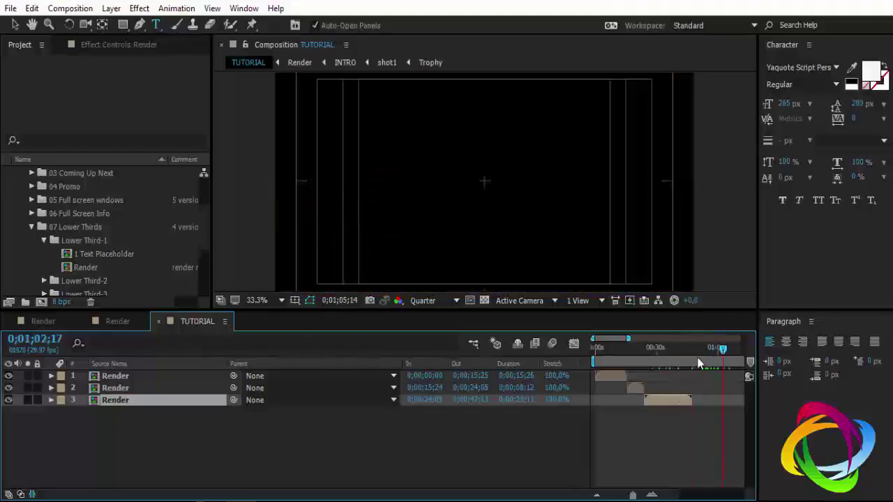
key("space")
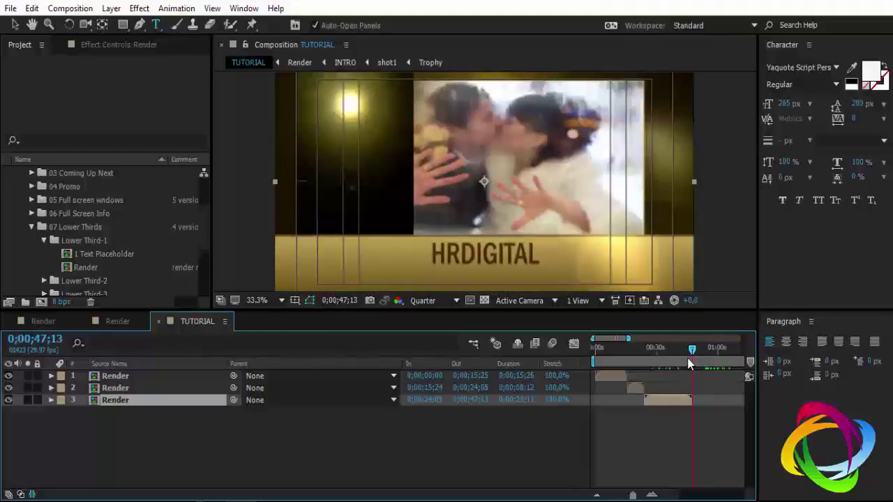
scroll(44, 256, "down", 3)
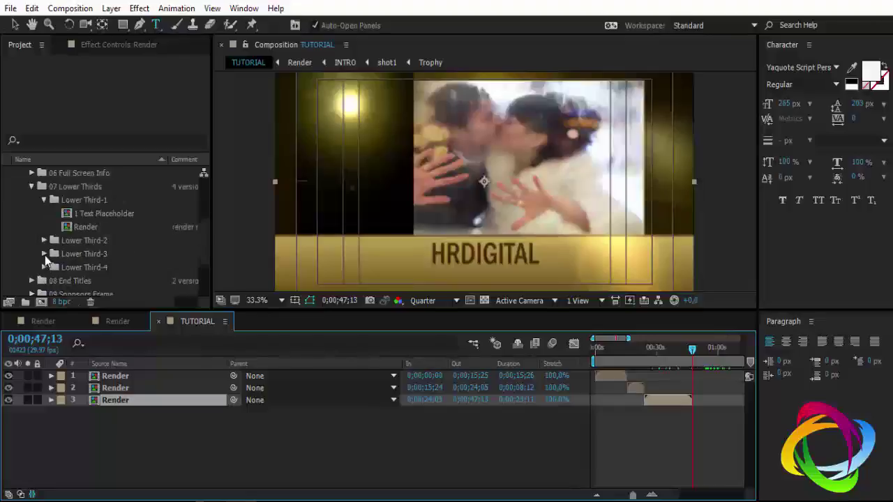
- Expand the 08 End Titles folder in the Project panel
left_click(83, 228)
scroll(101, 263, "down", 3)
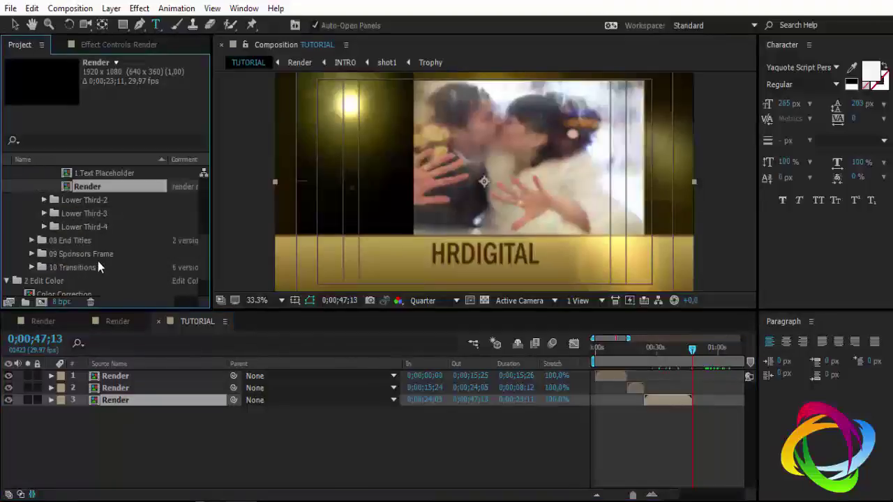
left_click(31, 240)
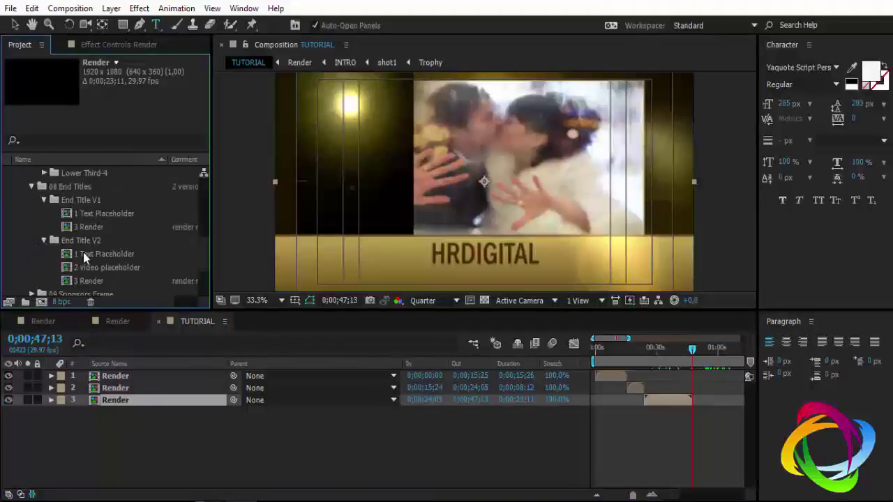
scroll(118, 250, "down", 3)
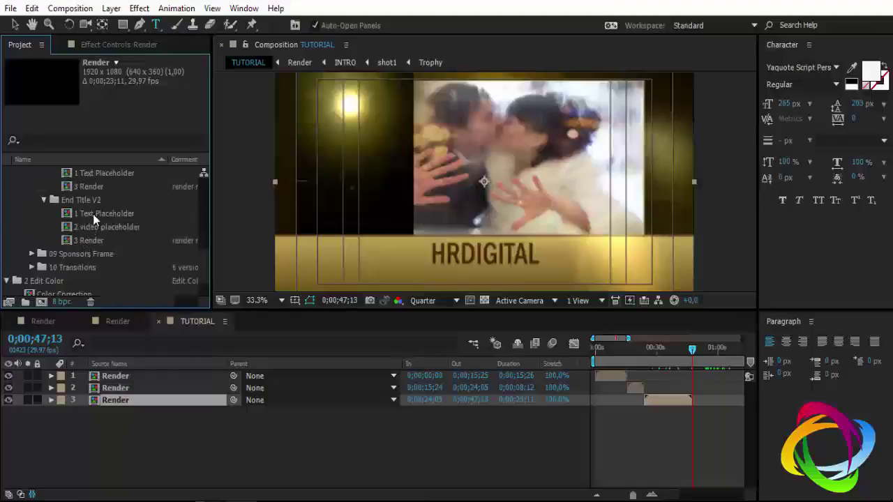
- Check End Title V2's 3 Render comp and its later credits, then return to TUTORIAL
left_click(93, 214)
double_click(88, 240)
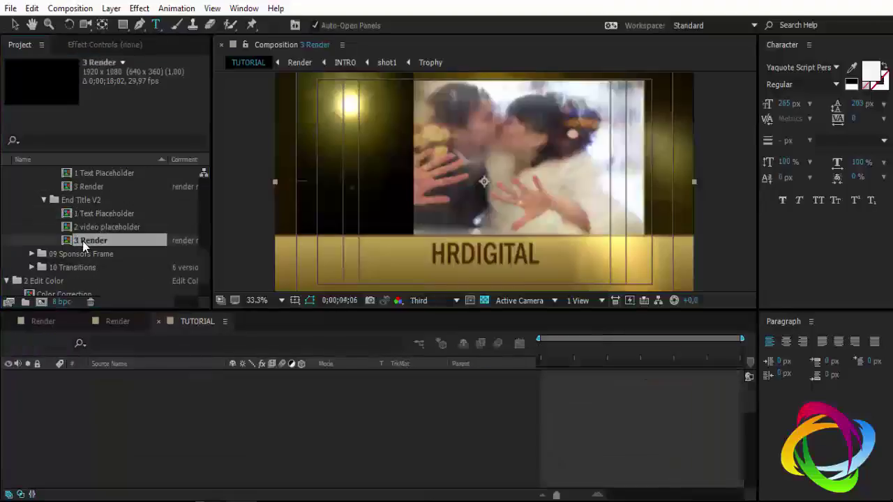
left_click(709, 355)
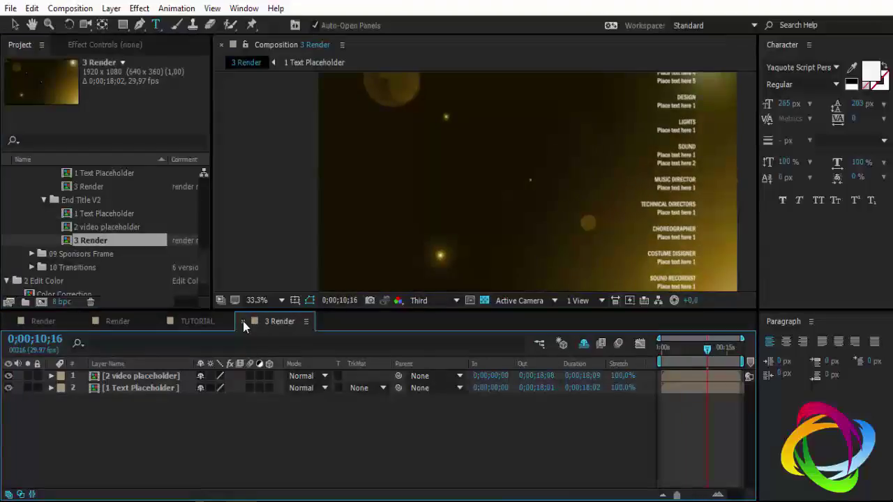
left_click(244, 321)
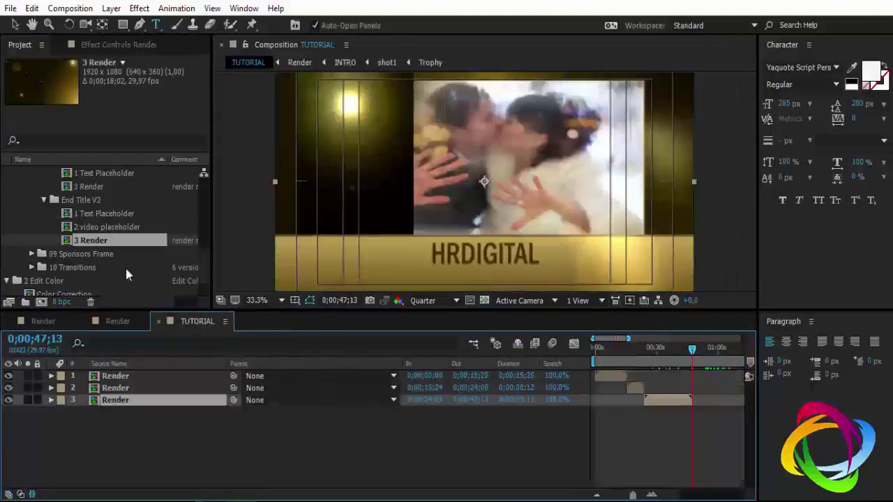
- Add End Title V2's 3 Render as TUTORIAL layer 4, starting at 0;00;47;10
left_click_drag(96, 240, 312, 430)
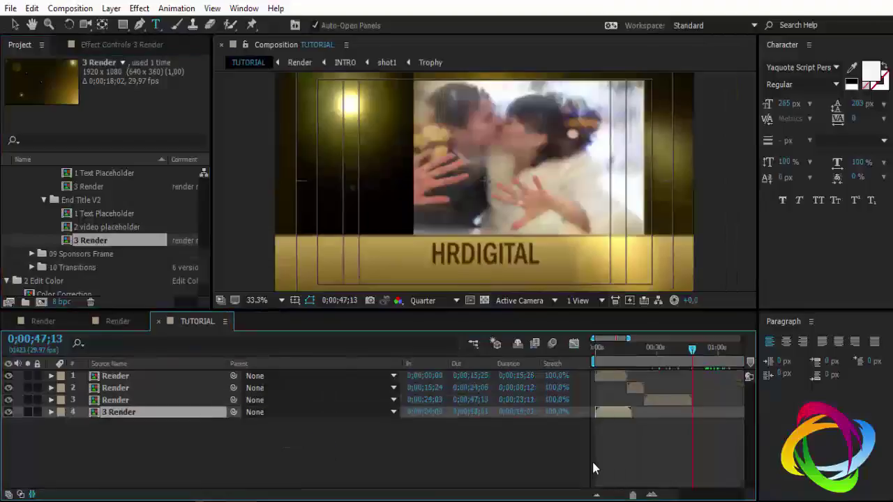
key("[")
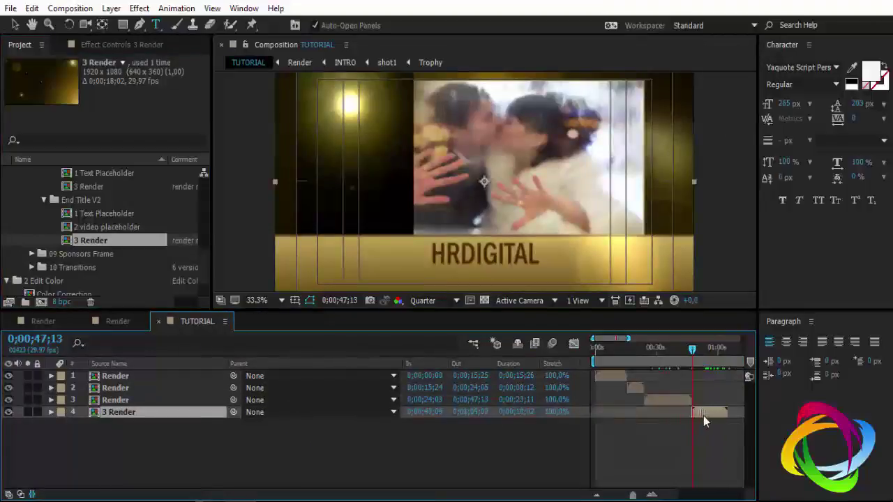
left_click_drag(633, 495, 639, 497)
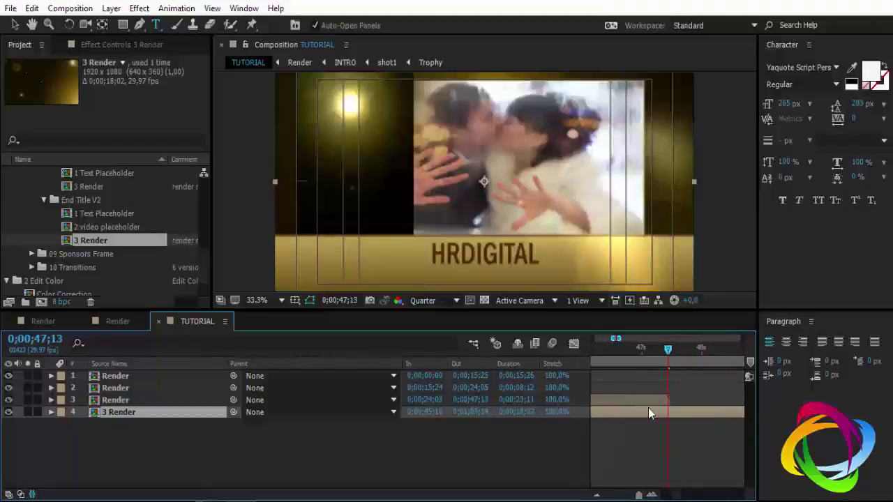
left_click_drag(648, 408, 705, 413)
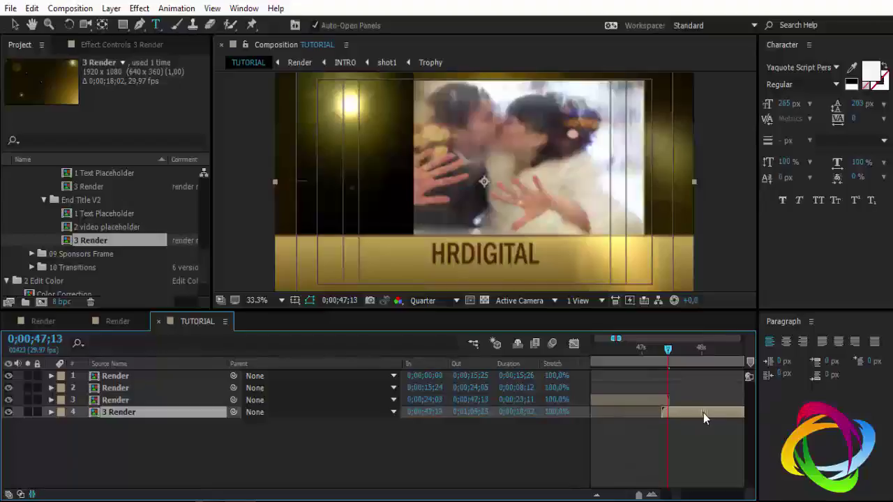
- Close the Paragraph panel, zoom the timeline out, and check the end title at 0;01;05;13
left_click(811, 322)
left_click(687, 325)
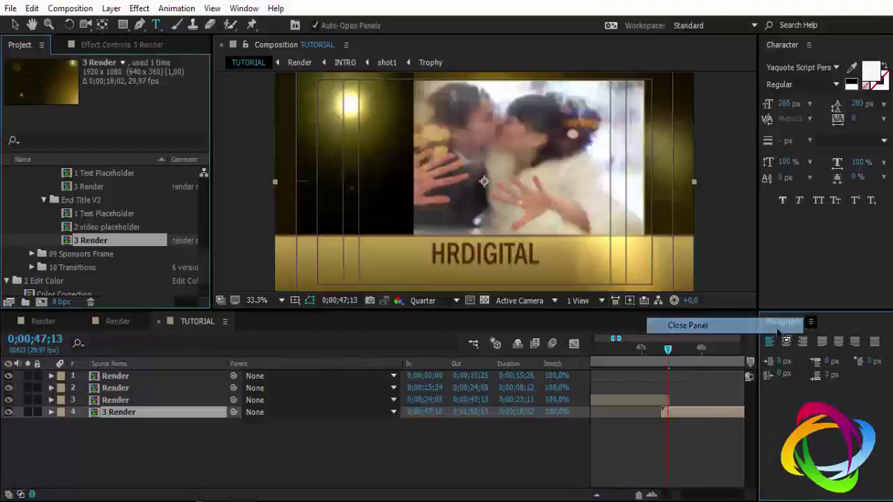
left_click_drag(638, 496, 622, 495)
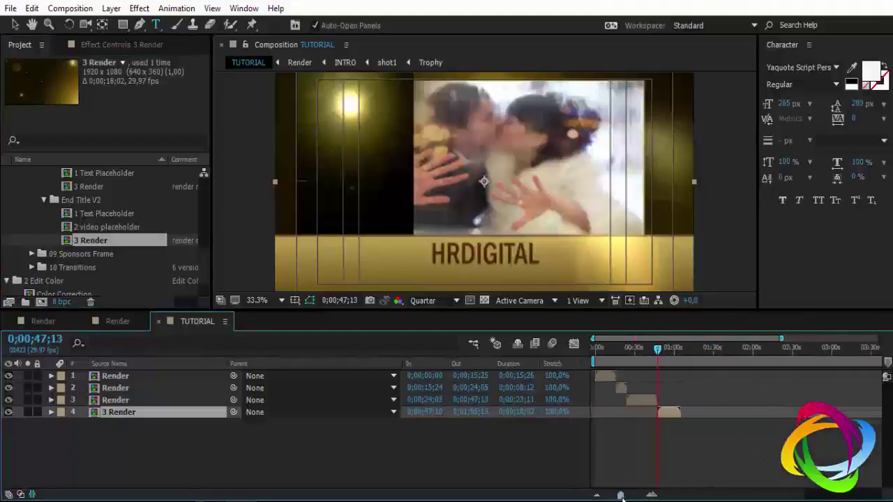
left_click_drag(665, 357, 691, 356)
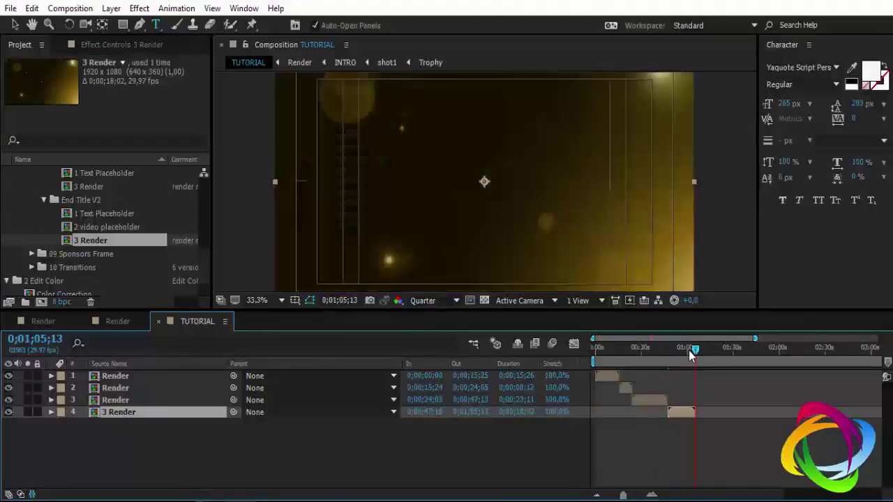
- Expand 09 Sponsors Frame and preview its Render comp around 0;00;05;14
left_click(30, 254)
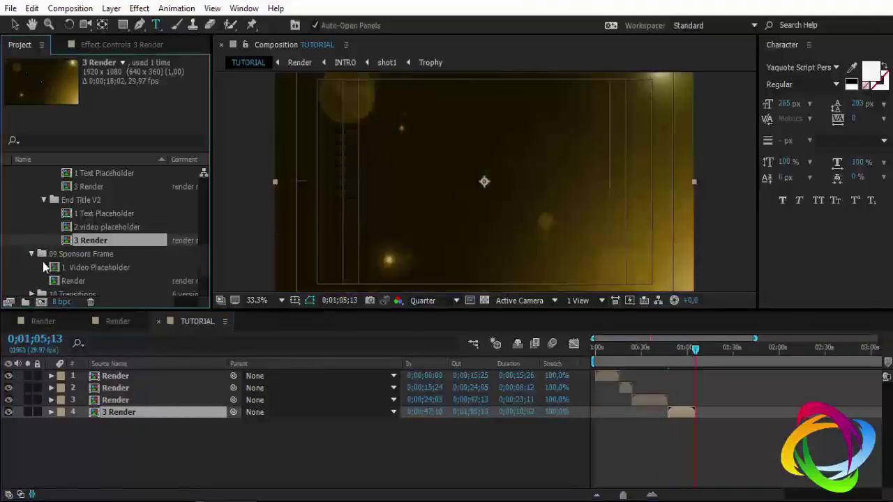
left_click(79, 269)
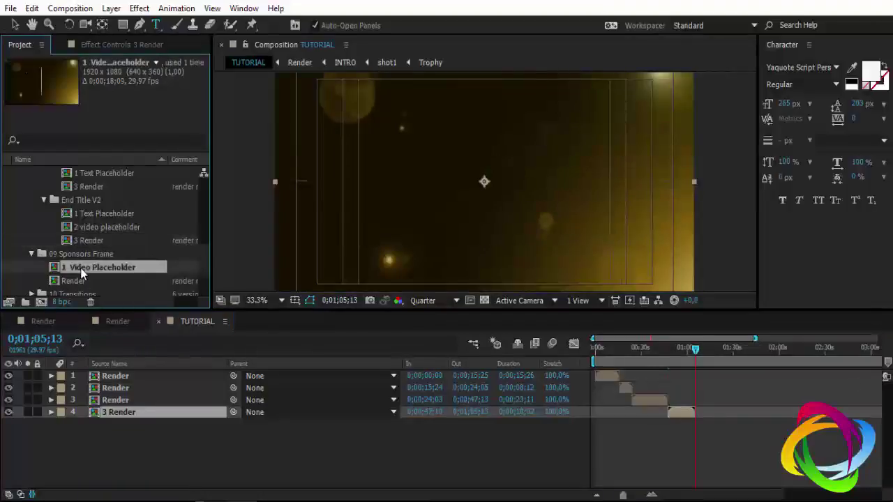
double_click(64, 281)
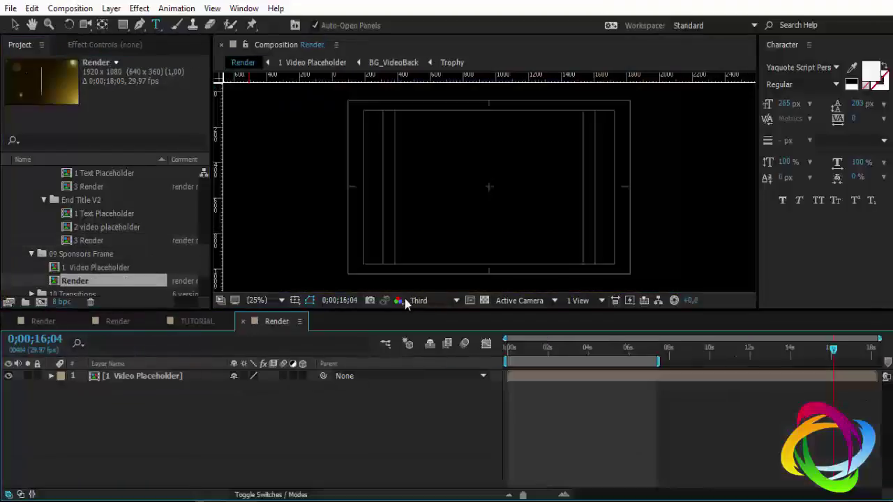
left_click(587, 349)
left_click(618, 351)
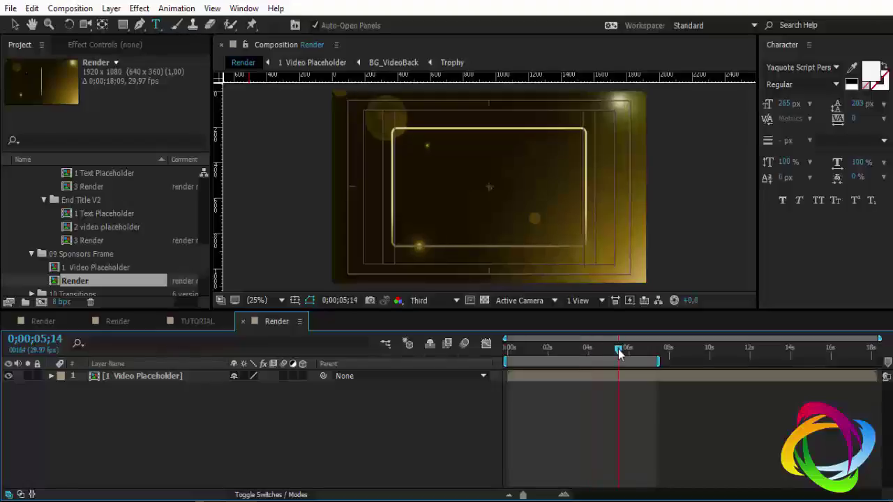
left_click(244, 321)
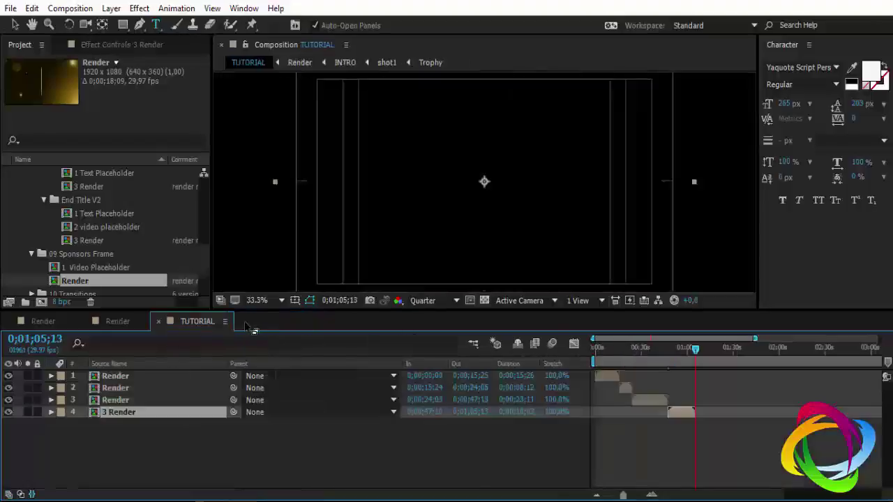
scroll(93, 269, "down", 1)
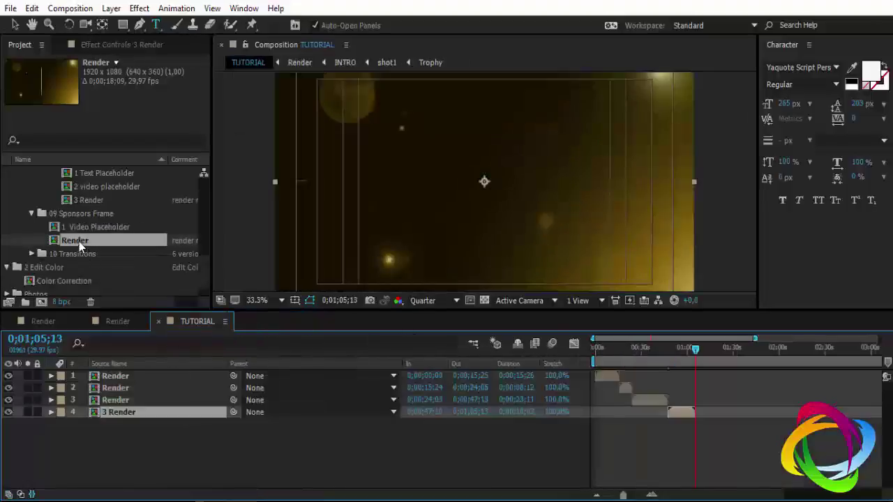
- Add the sponsors Render as layer 5 after 3 Render and trim TUTORIAL to end at 0;01;22;13
left_click_drag(79, 240, 171, 449)
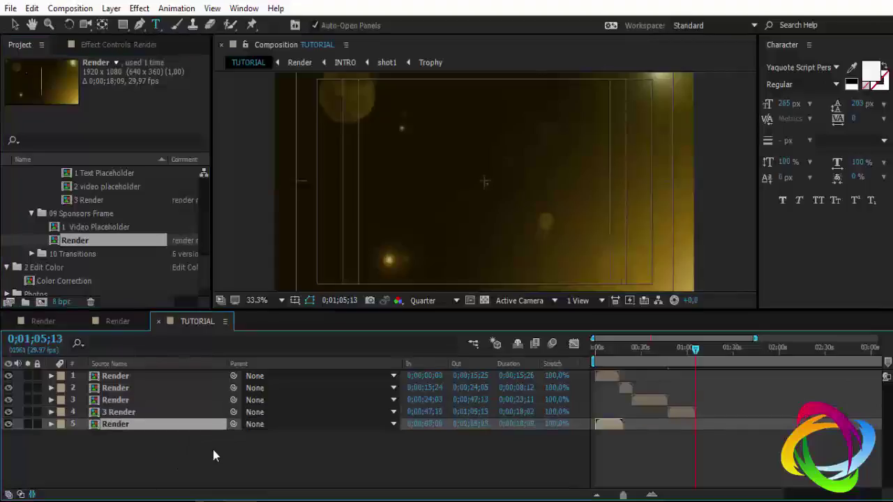
key("bracketleft")
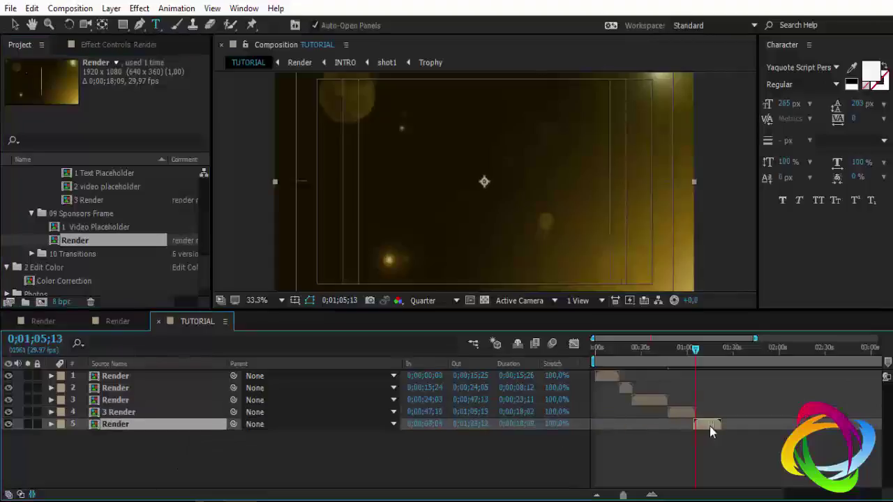
left_click_drag(695, 349, 718, 362)
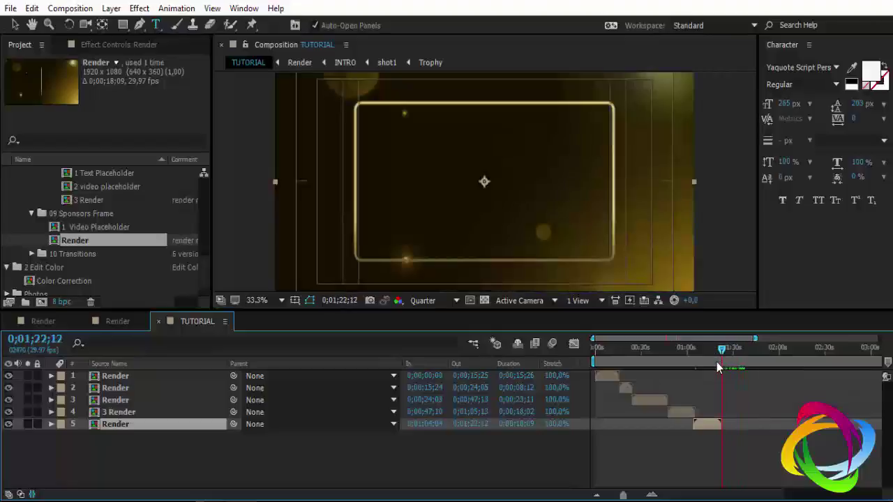
key("n")
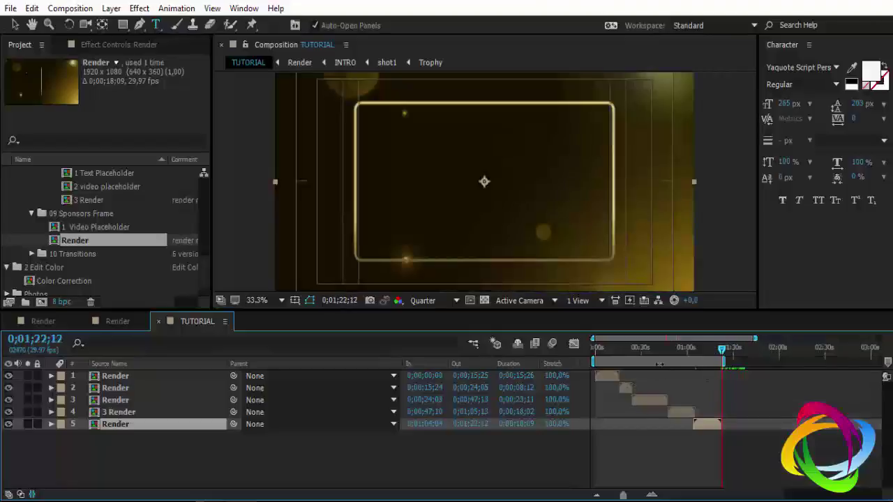
right_click(648, 362)
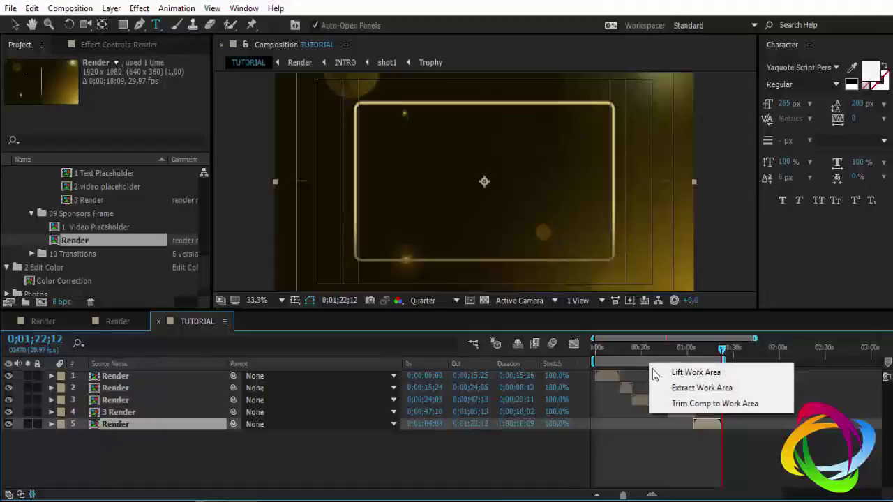
left_click(678, 403)
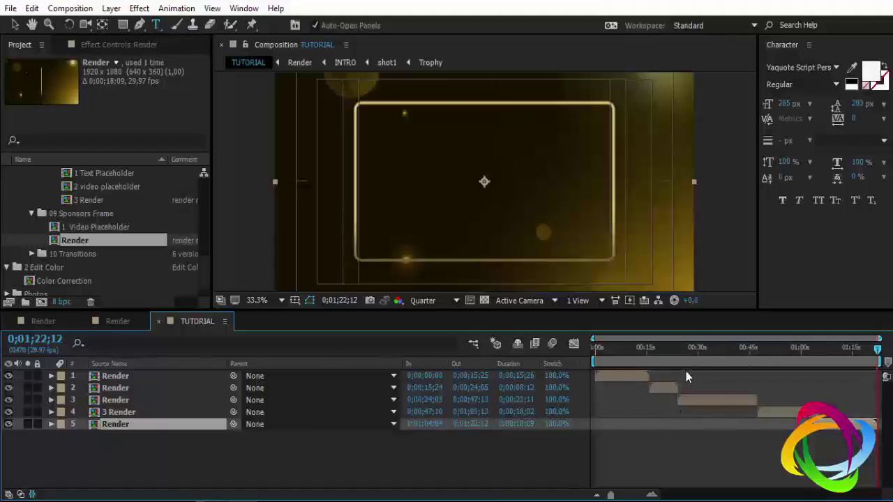
left_click(629, 356)
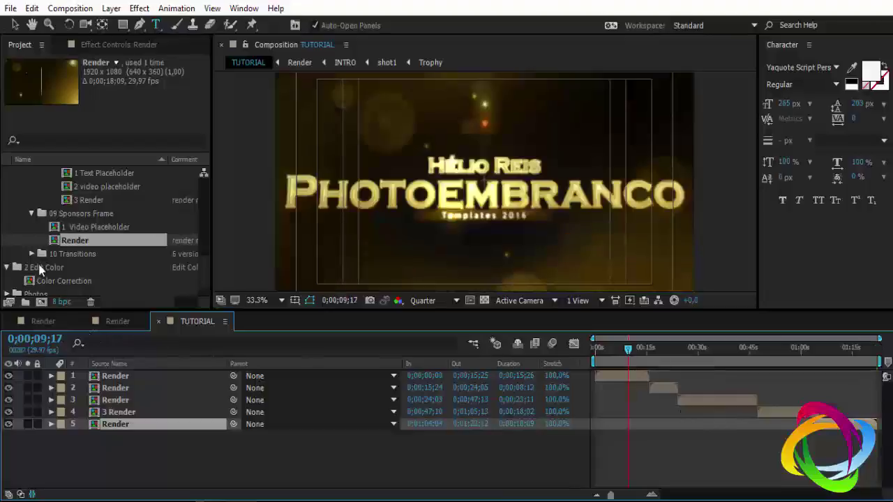
scroll(36, 273, "down", 2)
- Add TUTORIAL to the render queue with QuickTime as the output format
left_click(40, 281)
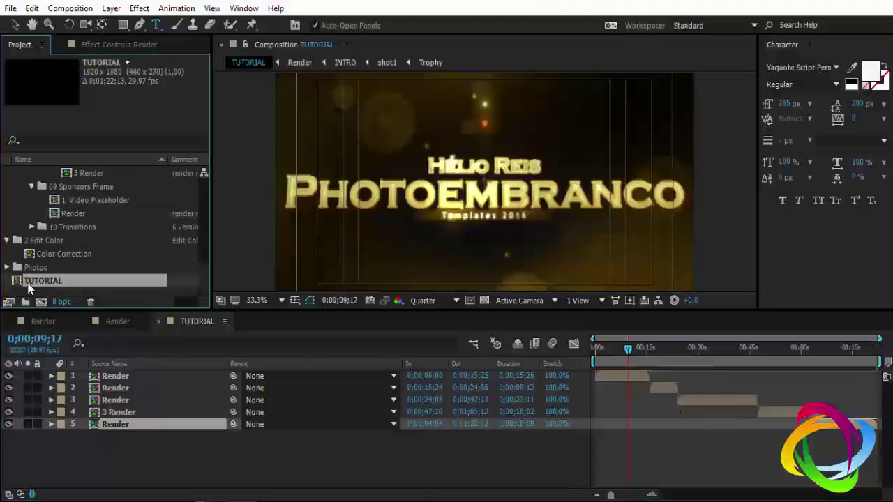
left_click(72, 9)
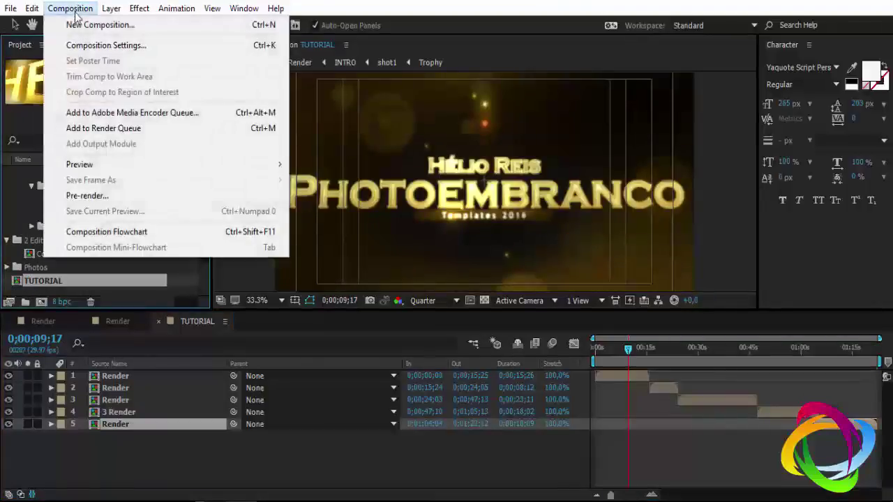
left_click(97, 129)
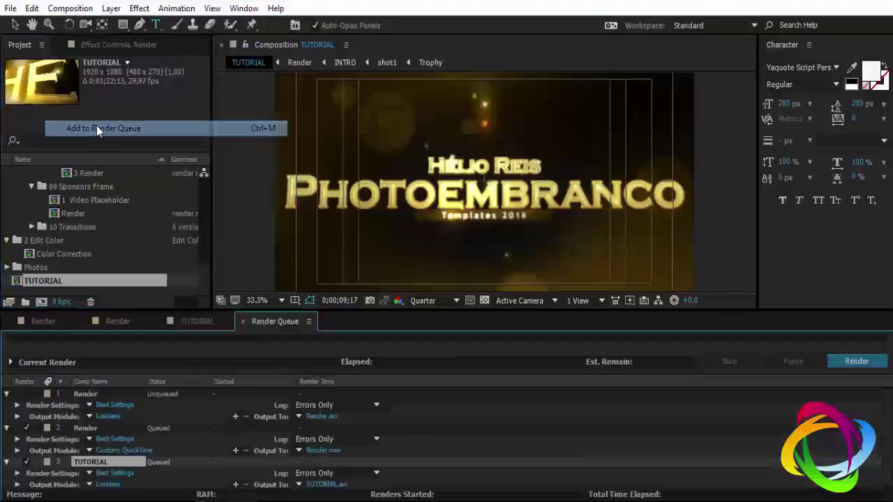
left_click(108, 483)
left_click(415, 74)
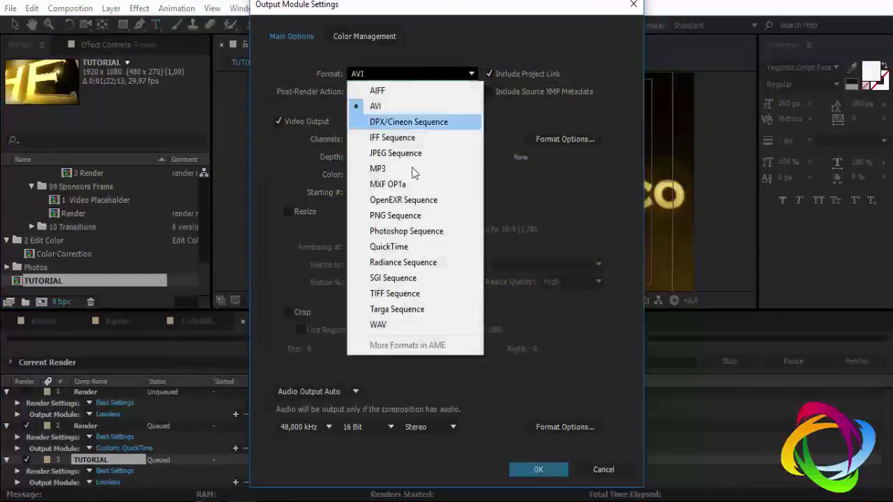
left_click(389, 247)
left_click(535, 469)
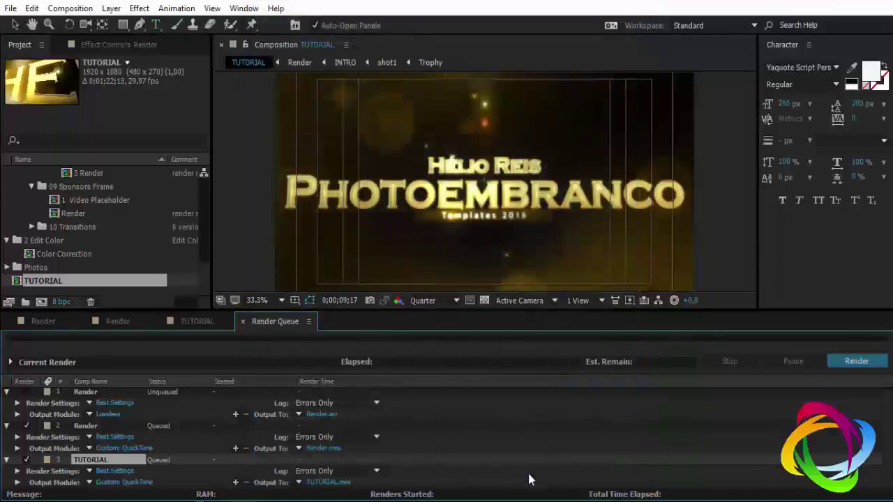
- Name the output file ggggg.mov and start rendering
left_click(321, 482)
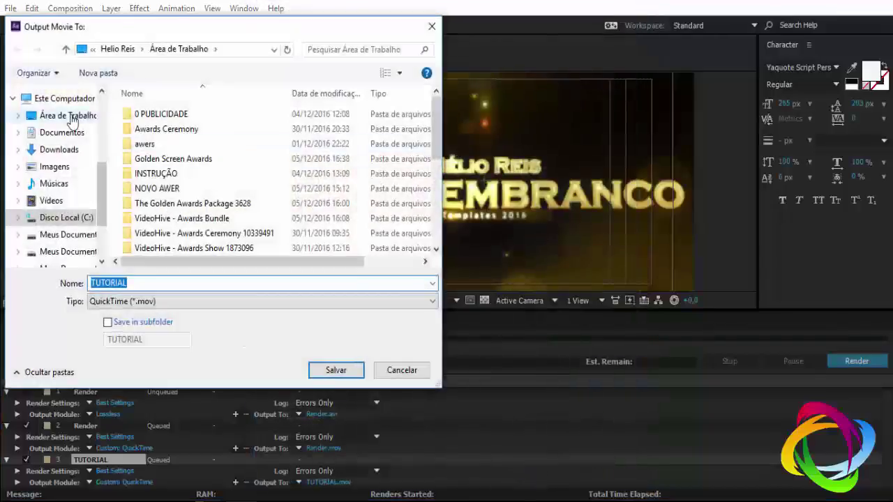
double_click(176, 281)
type("ggggg")
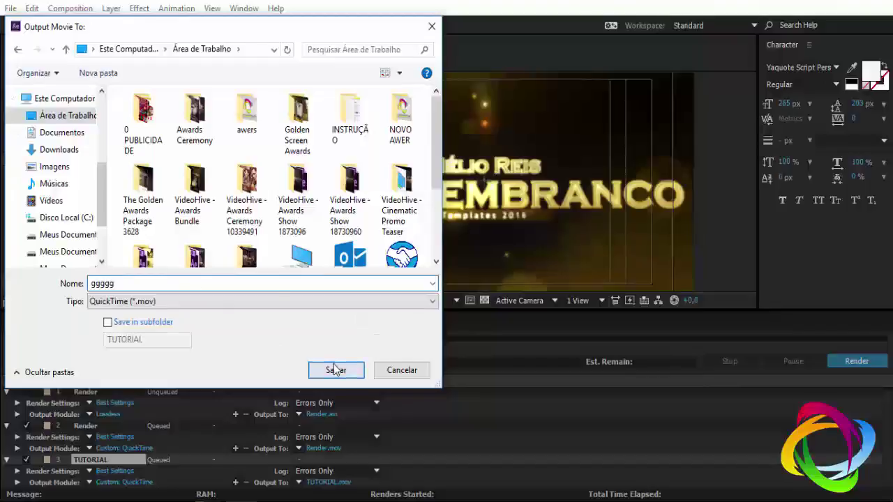
left_click(336, 370)
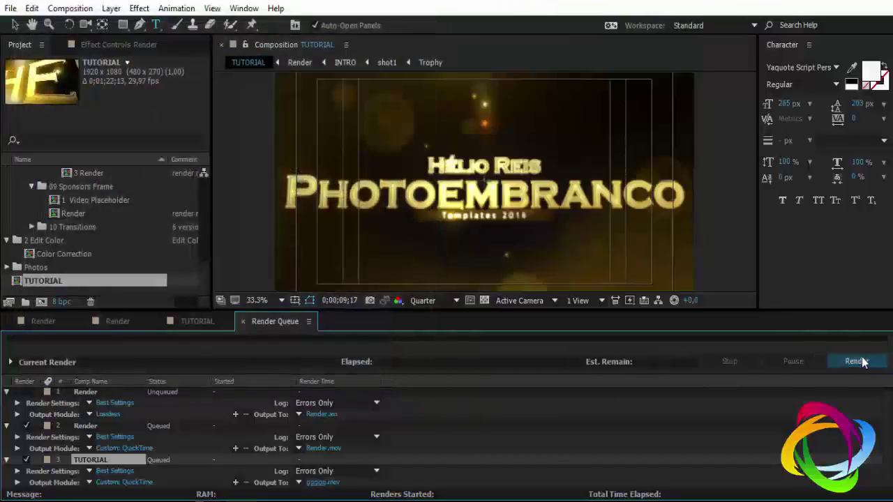
left_click(856, 361)
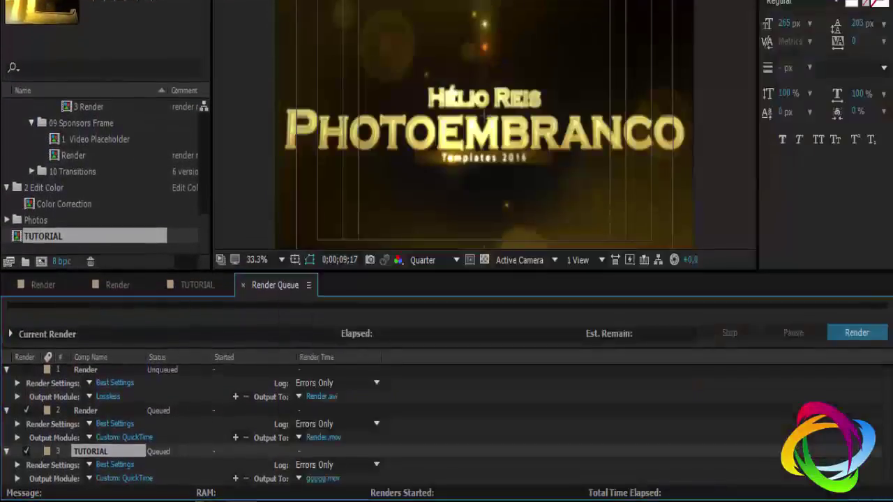
- Close the project without saving and play the awards video, seeking back to 38 seconds
left_click(507, 221)
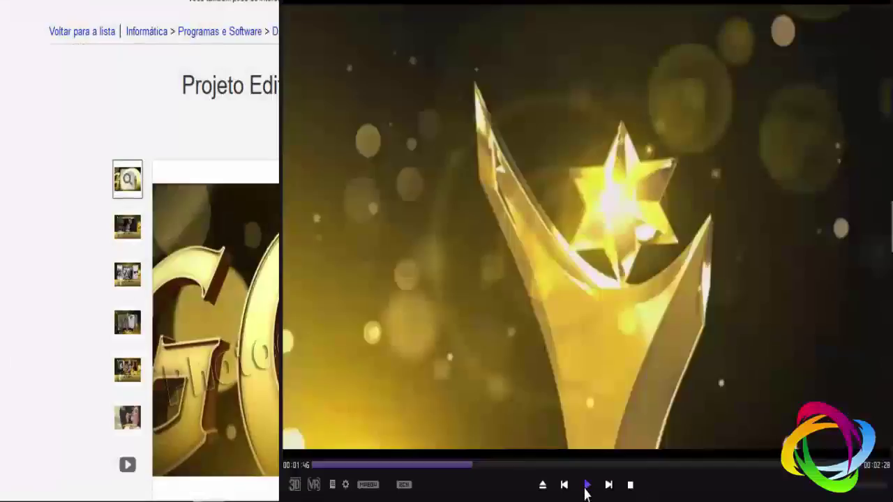
left_click(585, 486)
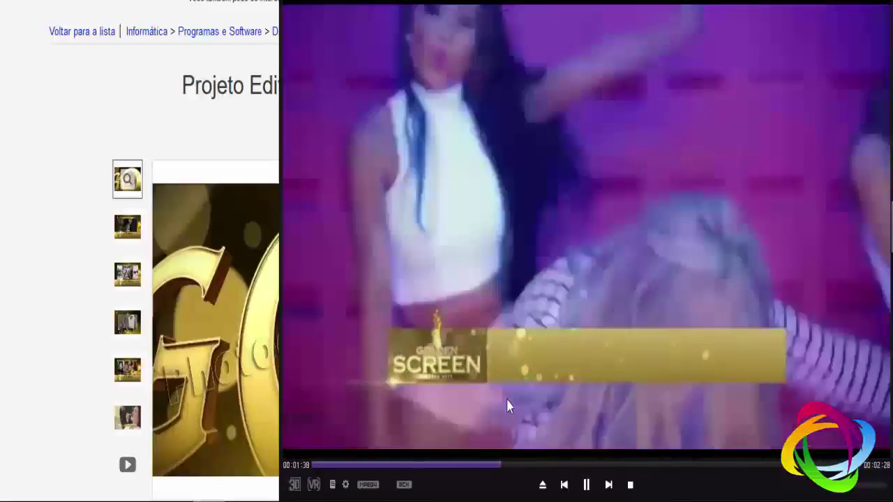
left_click(586, 484)
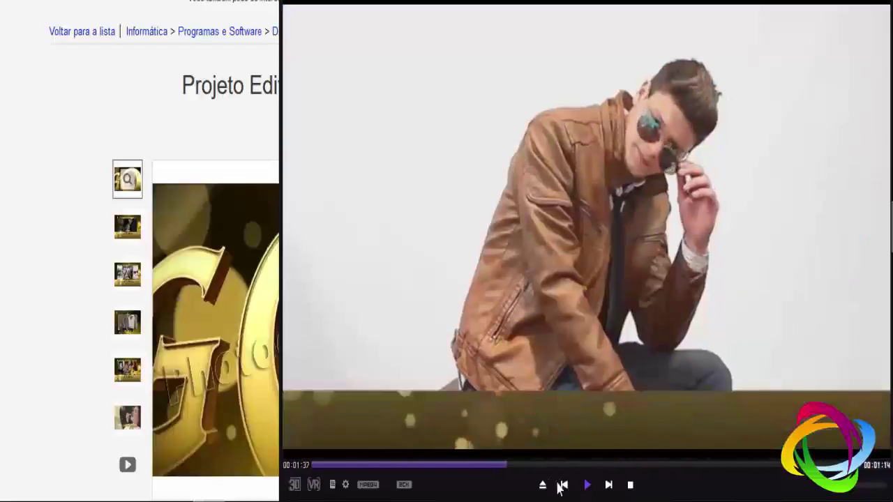
left_click(480, 464)
left_click(453, 465)
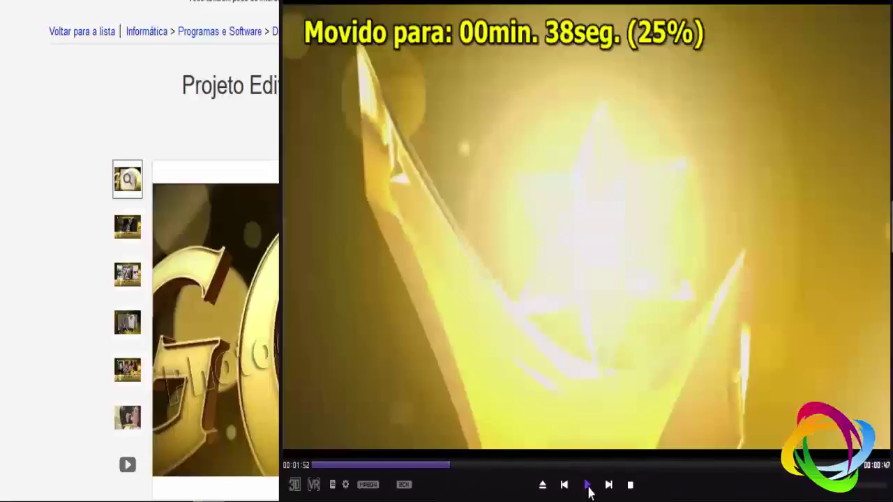
left_click(587, 486)
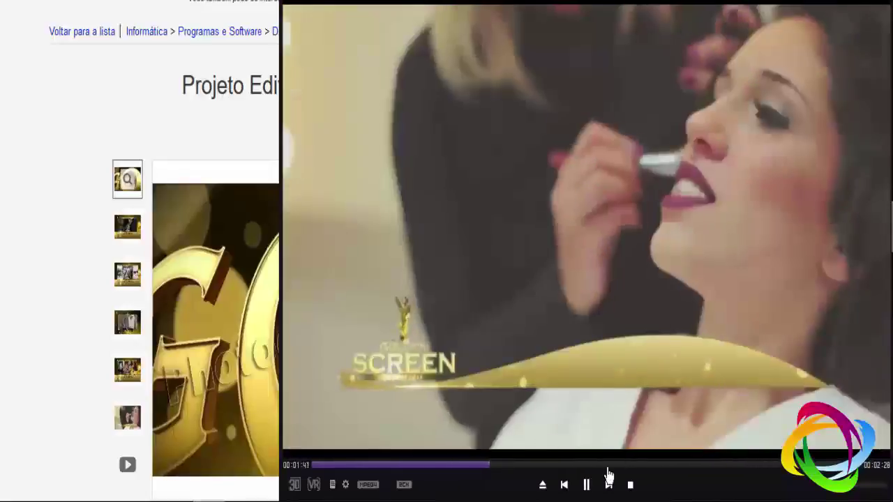
- Pause on the makeup scene, finish reviewing the video, and close PotPlayer
left_click(587, 484)
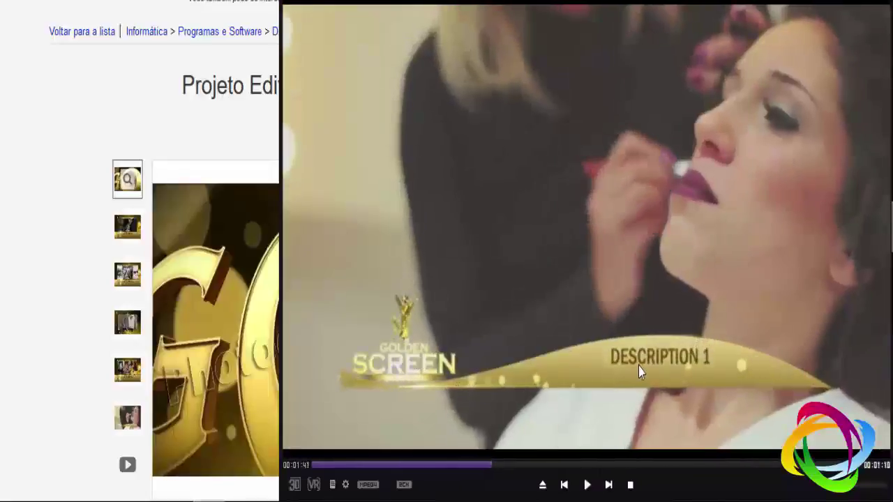
left_click(586, 485)
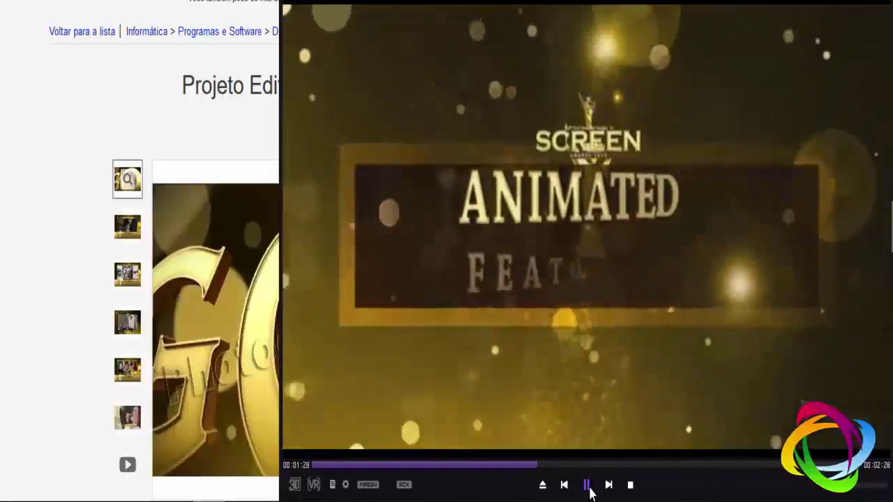
left_click(587, 486)
left_click(5, 178)
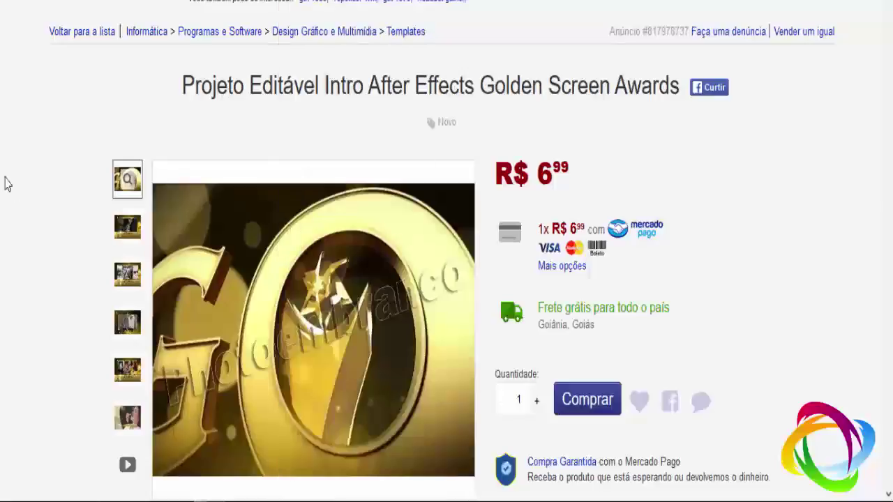